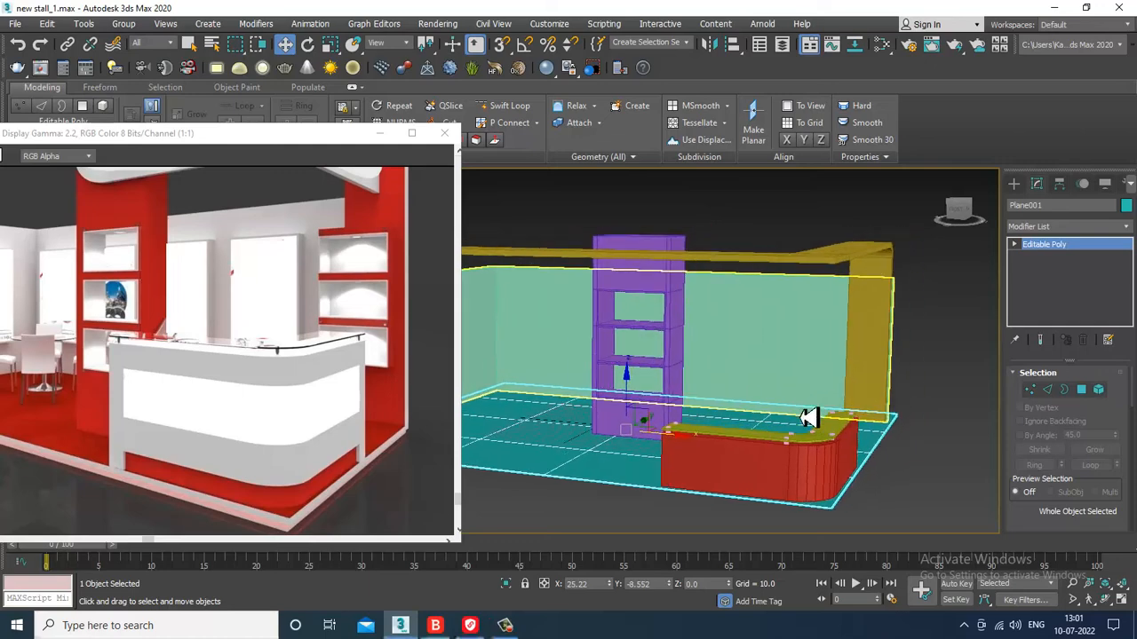
Lower the top vertices of the purple shelf tower to meet the yellow overhead beam.
{"action": "scroll", "coordinate": [830, 410], "scroll_direction": "up", "scroll_amount": 5}
{"action": "scroll", "coordinate": [835, 405], "scroll_direction": "down", "scroll_amount": 3}
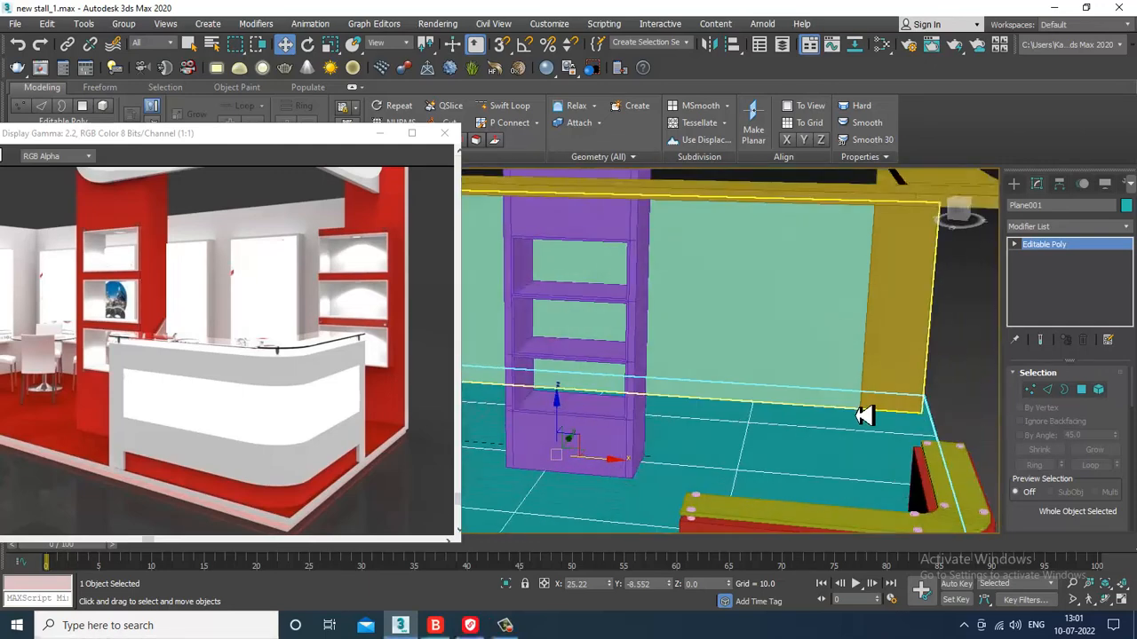
{"action": "scroll", "coordinate": [851, 417], "scroll_direction": "down", "scroll_amount": 3}
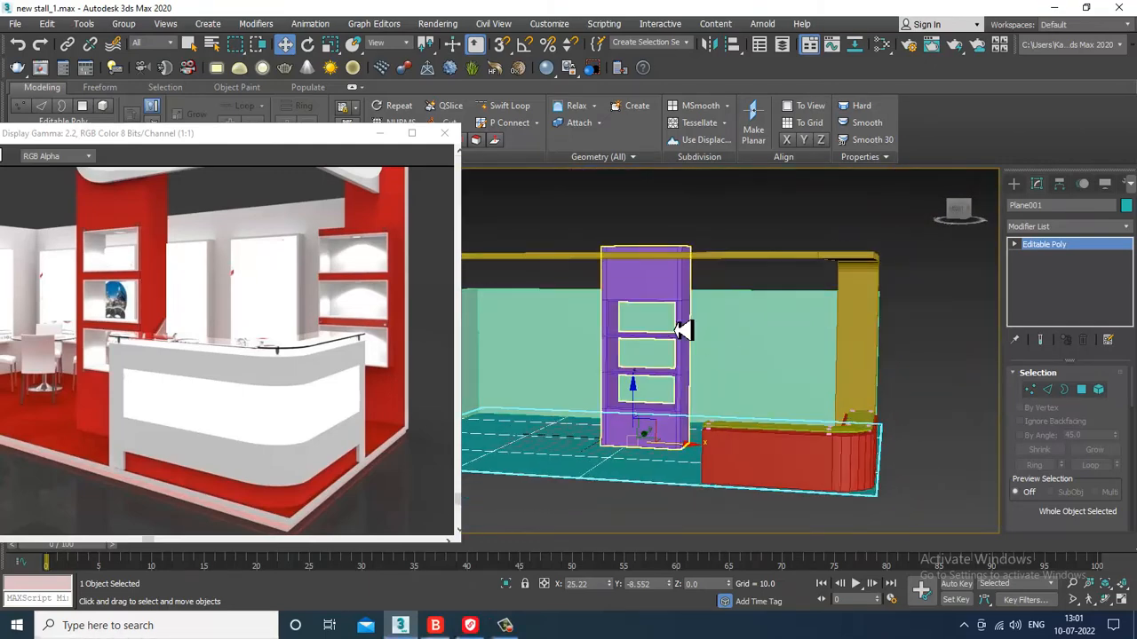
{"action": "left_click", "coordinate": [643, 296]}
{"action": "middle_click_drag", "start_coordinate": [644, 296], "coordinate": [716, 323], "text": "alt"}
{"action": "key", "text": "1"}
{"action": "left_click_drag", "start_coordinate": [594, 256], "coordinate": [753, 308]}
{"action": "left_click_drag", "start_coordinate": [667, 267], "coordinate": [686, 281]}
{"action": "middle_click_drag", "start_coordinate": [703, 388], "coordinate": [799, 377], "text": "alt"}
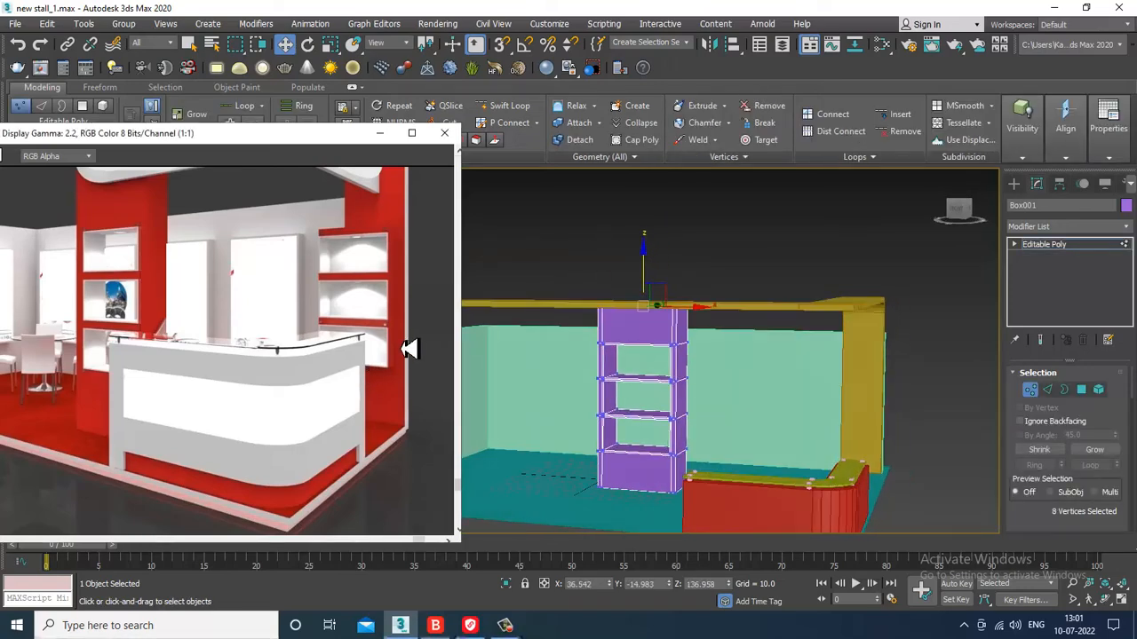
Create a box about 68 long and 39 wide in the Front view, over the yellow column and above the counter.
{"action": "middle_click_drag", "start_coordinate": [410, 349], "coordinate": [402, 350]}
{"action": "middle_click_drag", "start_coordinate": [874, 408], "coordinate": [874, 393], "text": "alt"}
{"action": "middle_click_drag", "start_coordinate": [874, 393], "coordinate": [829, 407]}
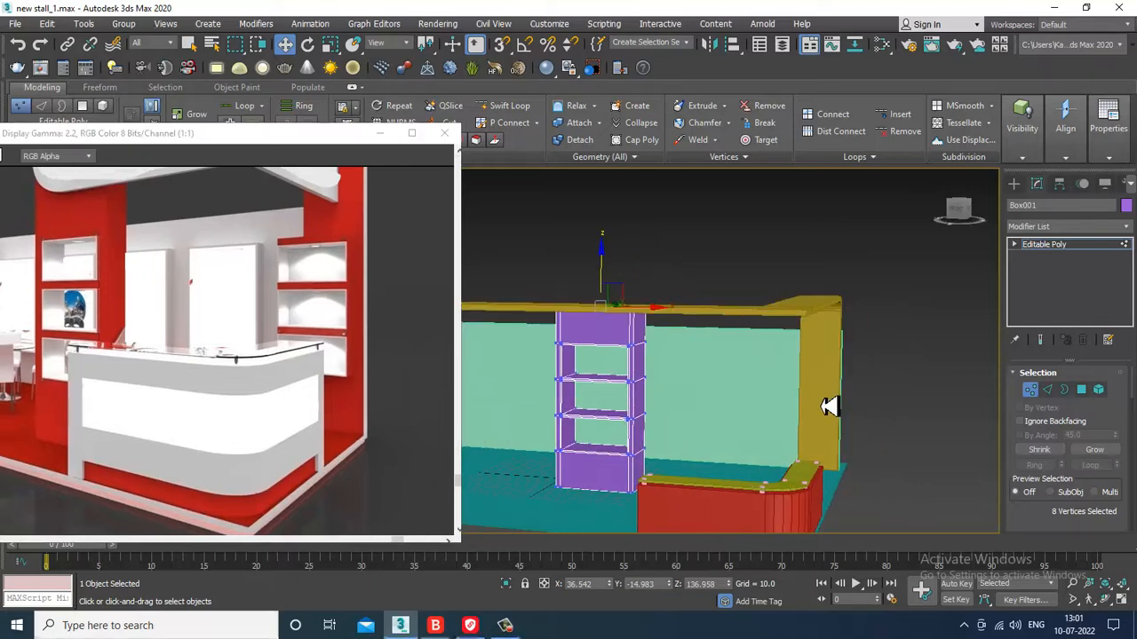
{"action": "scroll", "coordinate": [821, 409], "scroll_direction": "up", "scroll_amount": 3}
{"action": "left_click", "coordinate": [1013, 184]}
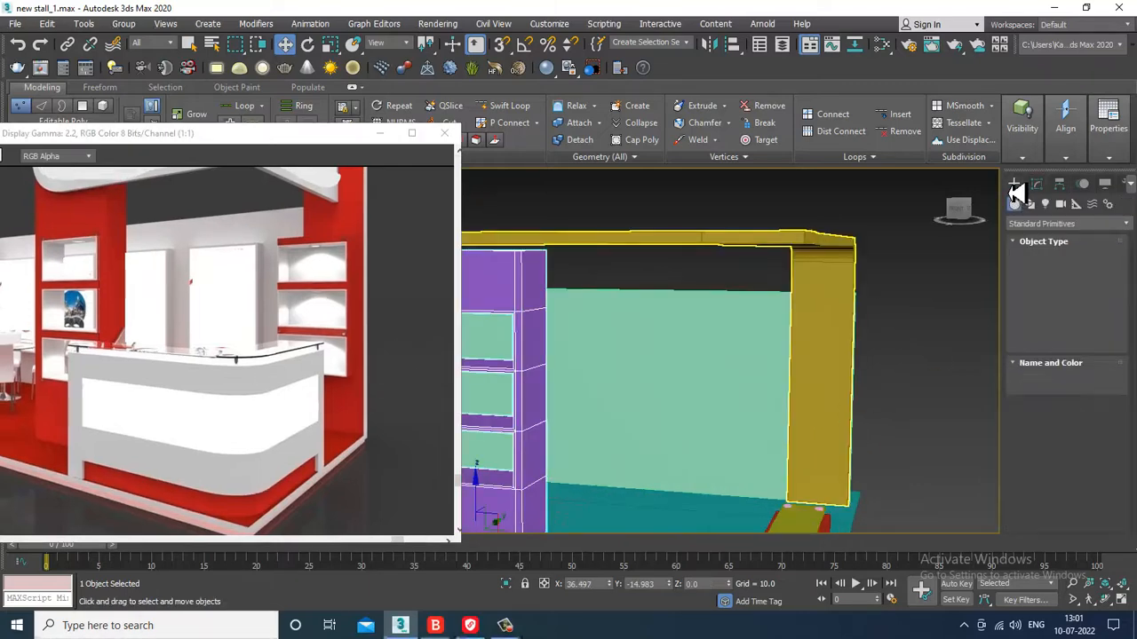
{"action": "left_click", "coordinate": [1038, 269]}
{"action": "key", "text": "alt+w"}
{"action": "key", "text": "alt+w"}
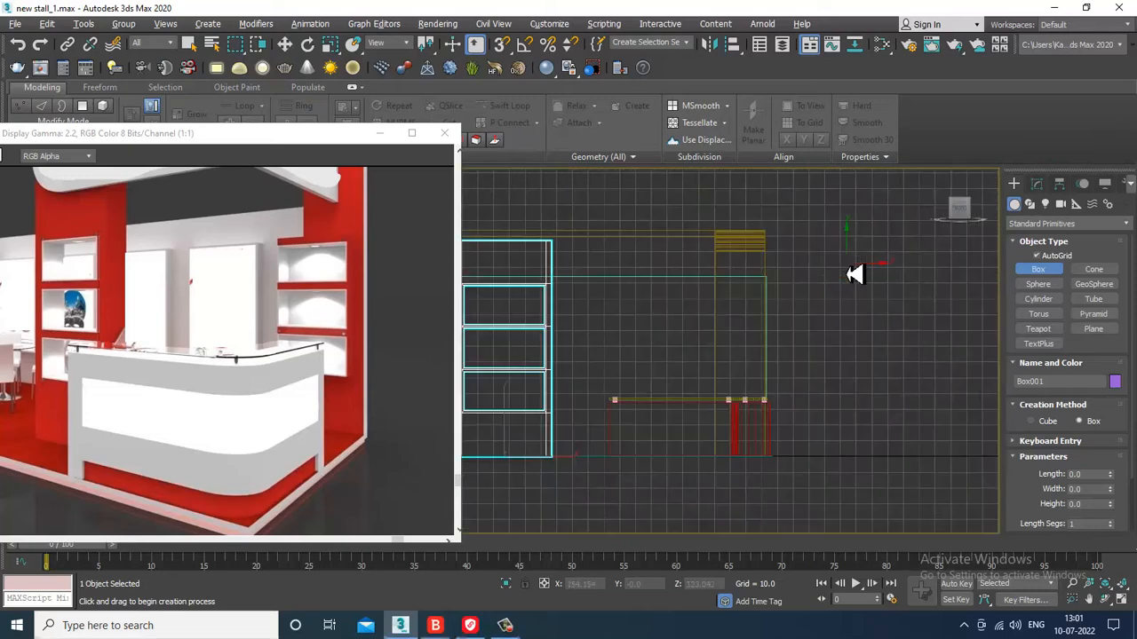
{"action": "scroll", "coordinate": [799, 280], "scroll_direction": "up", "scroll_amount": 4}
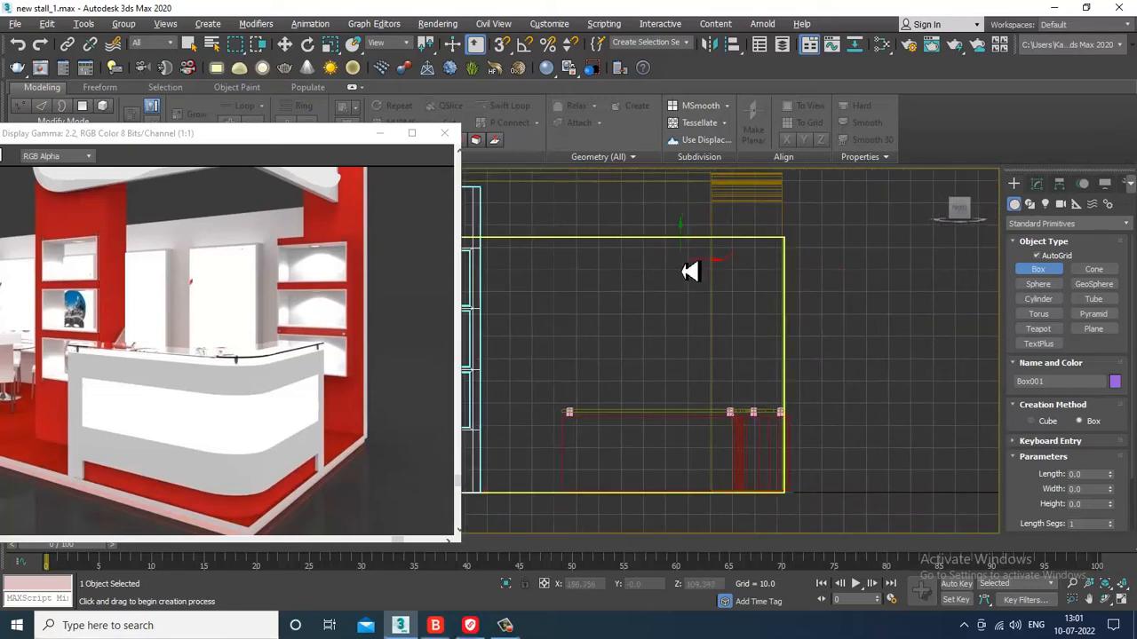
{"action": "left_click_drag", "start_coordinate": [689, 258], "coordinate": [778, 421]}
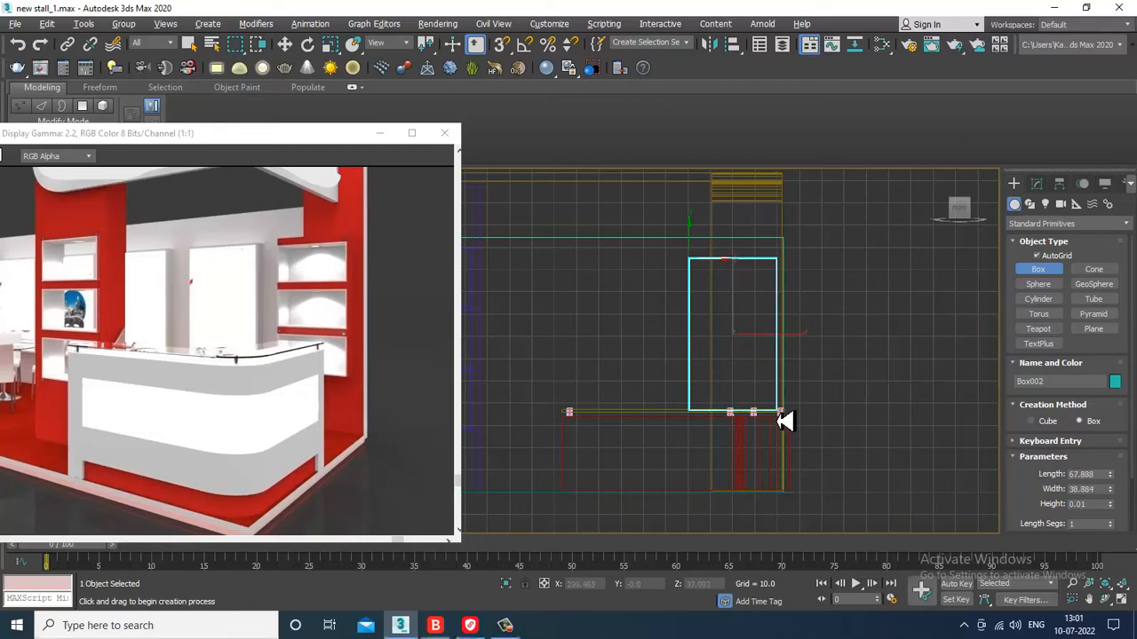
{"action": "key", "text": "w"}
Scale the new box slightly along its width and position it against the yellow column.
{"action": "key", "text": "alt+w"}
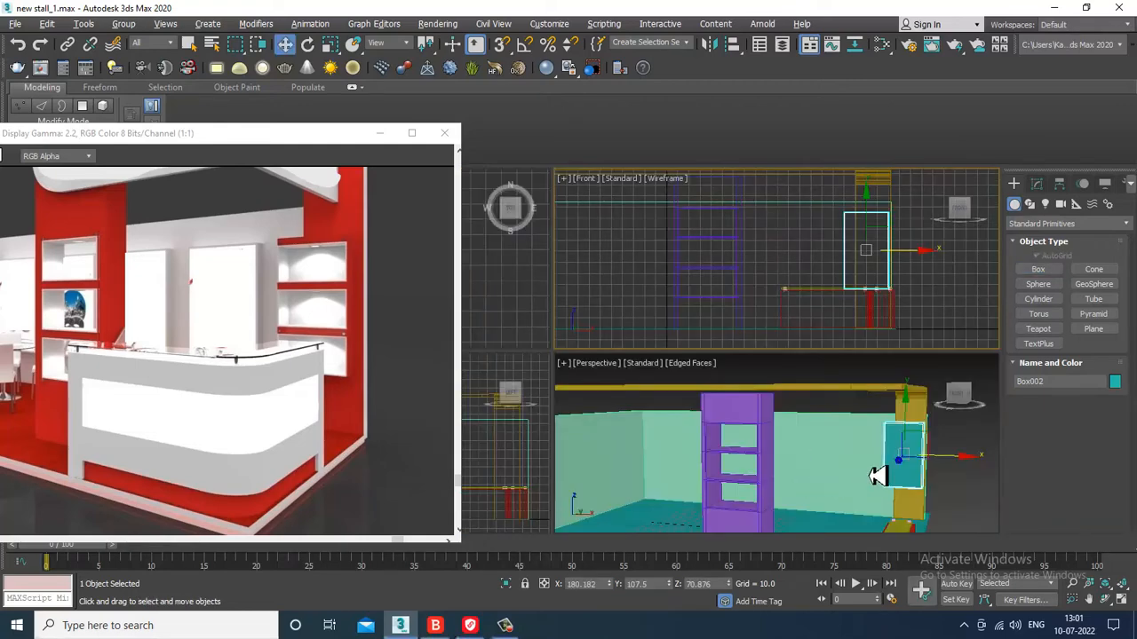
{"action": "middle_click", "coordinate": [875, 476]}
{"action": "key", "text": "alt+w"}
{"action": "middle_click_drag", "start_coordinate": [866, 421], "coordinate": [666, 395], "text": "alt"}
{"action": "scroll", "coordinate": [756, 388], "scroll_direction": "up", "scroll_amount": 4}
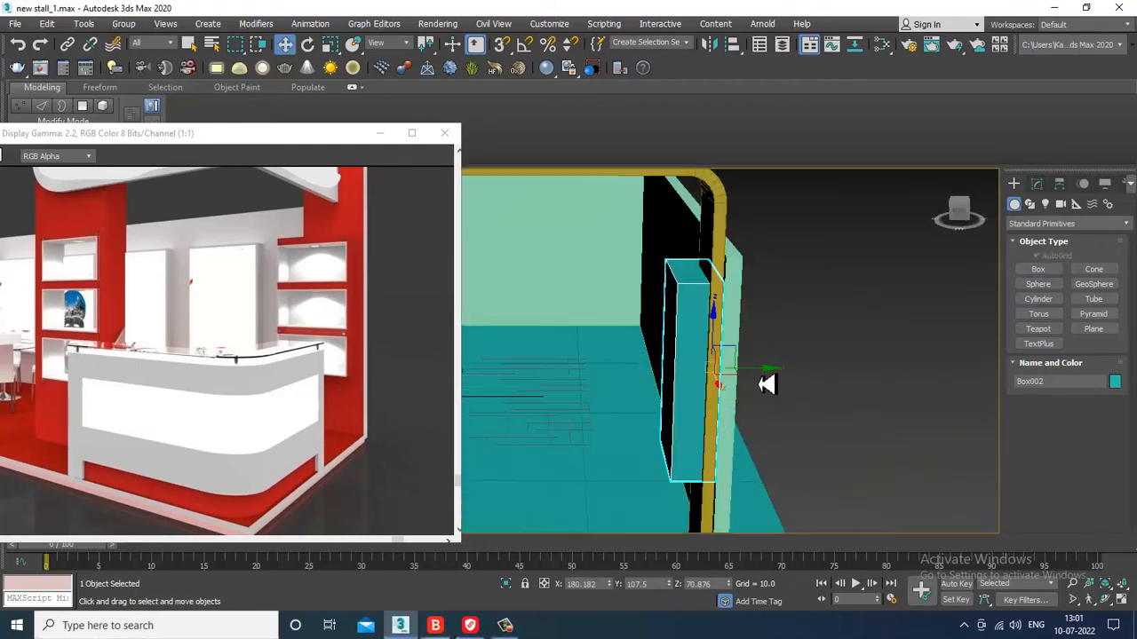
{"action": "middle_click_drag", "start_coordinate": [762, 376], "coordinate": [869, 362], "text": "alt"}
{"action": "middle_click_drag", "start_coordinate": [794, 373], "coordinate": [799, 381], "text": "alt"}
{"action": "key", "text": "r"}
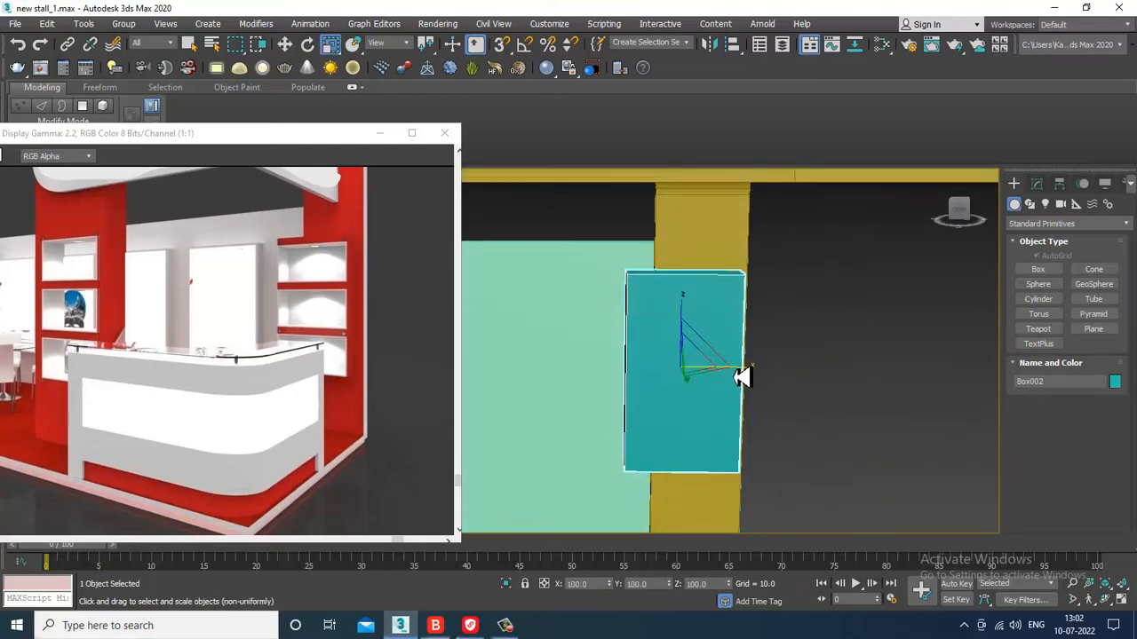
{"action": "left_click", "coordinate": [761, 382]}
{"action": "key", "text": "ctrl+z"}
{"action": "left_click_drag", "start_coordinate": [754, 379], "coordinate": [733, 378]}
{"action": "key", "text": "w"}
Convert the new box on the yellow column to an Editable Poly.
{"action": "middle_click_drag", "start_coordinate": [734, 377], "coordinate": [665, 307], "text": "alt"}
{"action": "right_click", "coordinate": [665, 302]}
{"action": "mouse_move", "coordinate": [748, 442]}
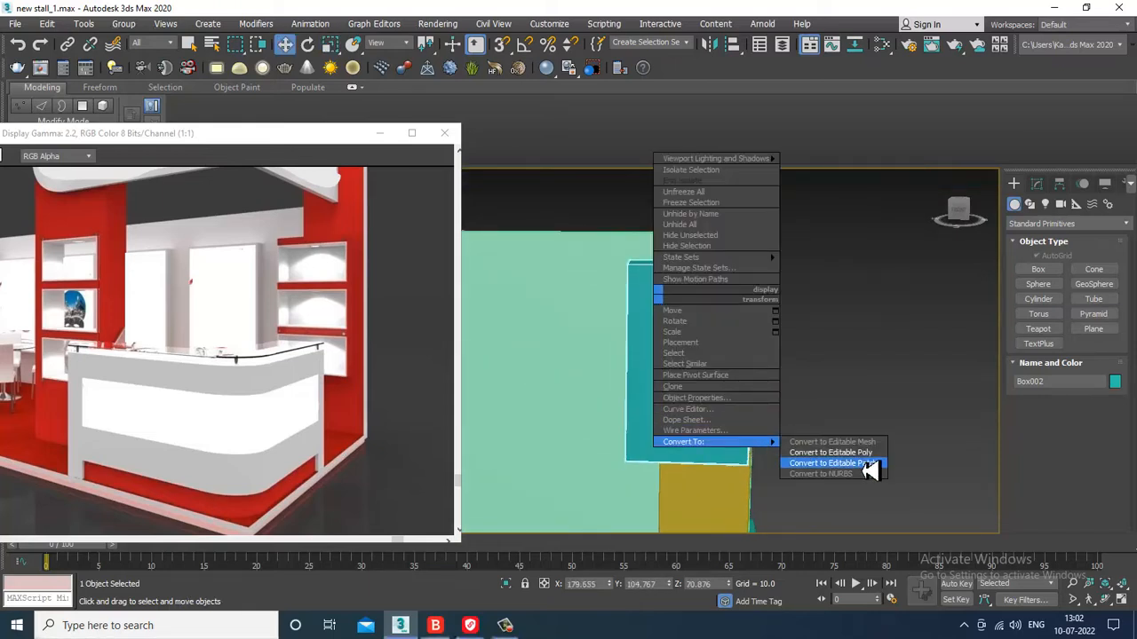
{"action": "left_click", "coordinate": [865, 454]}
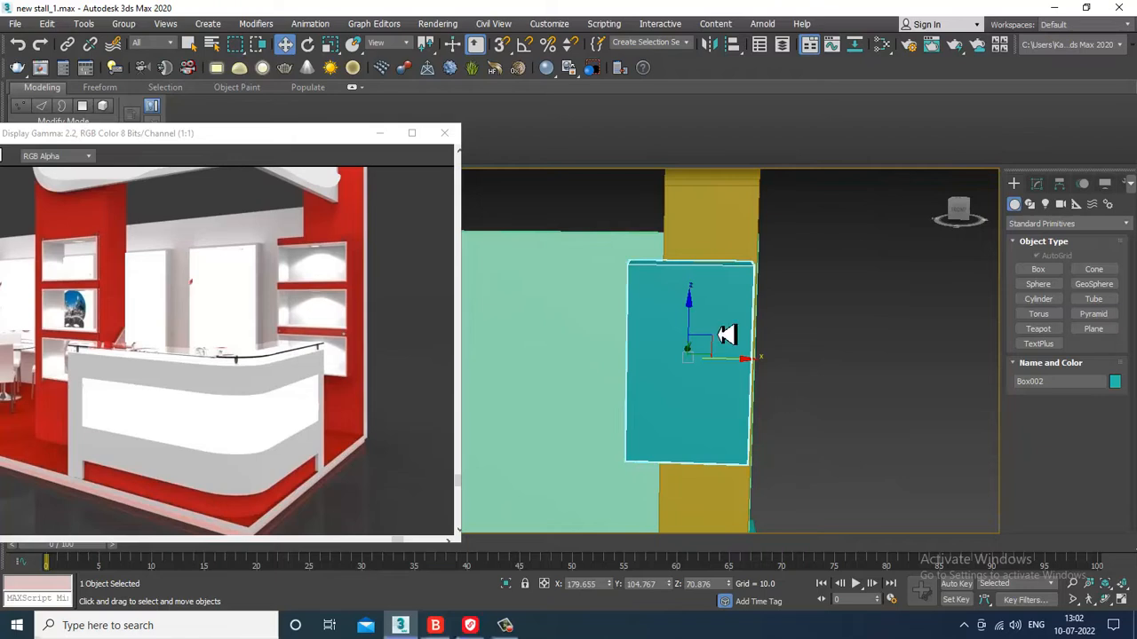
{"action": "scroll", "coordinate": [746, 345], "scroll_direction": "down", "scroll_amount": 6}
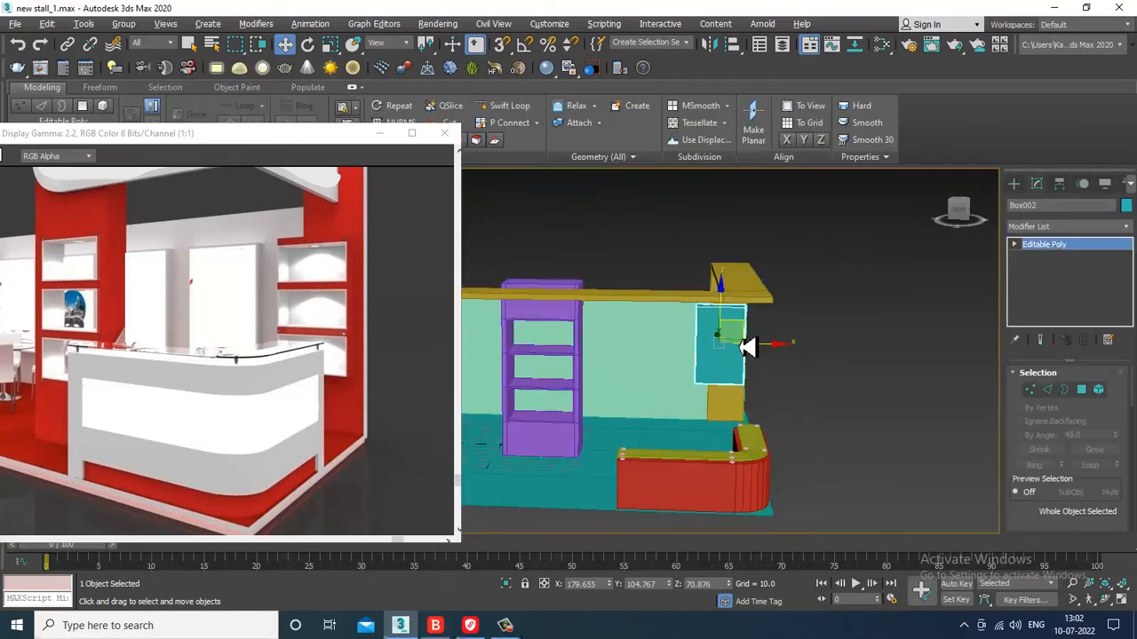
{"action": "middle_click_drag", "start_coordinate": [749, 347], "coordinate": [751, 353], "text": "alt"}
{"action": "scroll", "coordinate": [752, 353], "scroll_direction": "up", "scroll_amount": 3}
Connect the box's horizontal edges with 2 vertical segments pinched 87 to form narrow side borders.
{"action": "left_click", "coordinate": [1047, 391]}
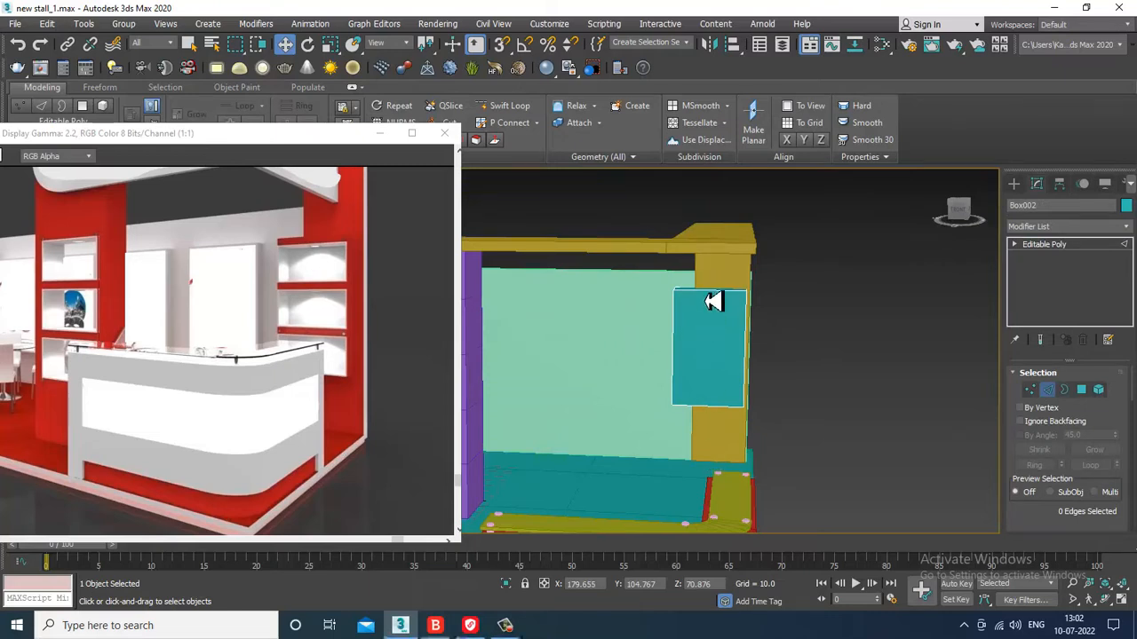
{"action": "double_click", "coordinate": [718, 298]}
{"action": "scroll", "coordinate": [764, 393], "scroll_direction": "up", "scroll_amount": 3}
{"action": "middle_click_drag", "start_coordinate": [722, 441], "coordinate": [786, 428], "text": "alt"}
{"action": "left_click_drag", "start_coordinate": [1054, 518], "coordinate": [1072, 396]}
{"action": "left_click", "coordinate": [1113, 502]}
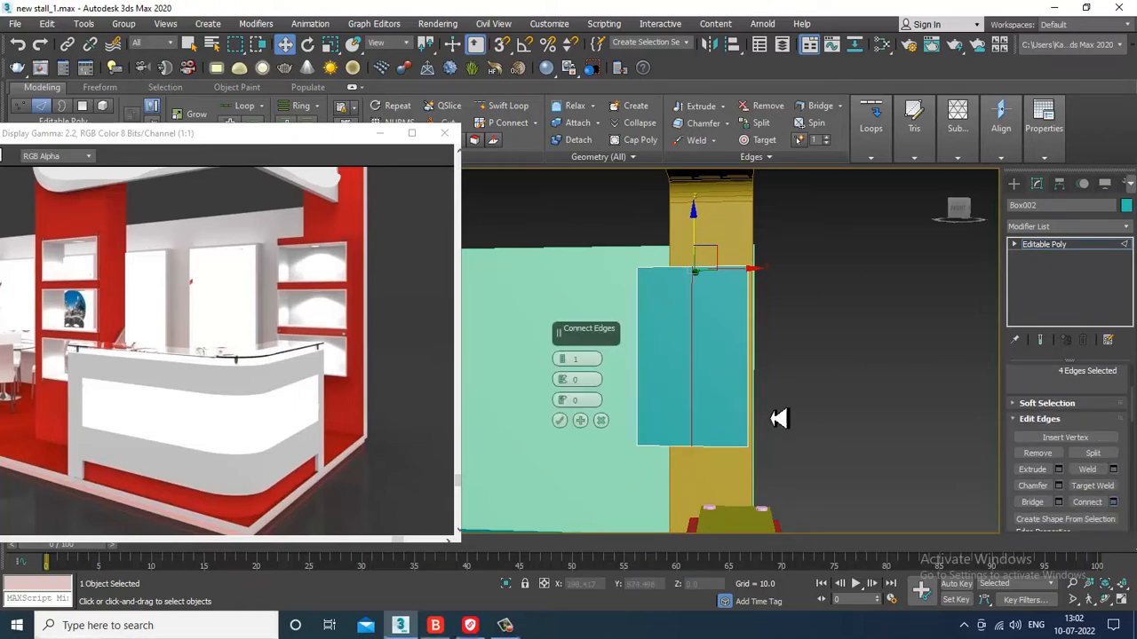
{"action": "left_click", "coordinate": [569, 359]}
{"action": "left_click_drag", "start_coordinate": [568, 381], "coordinate": [551, 146]}
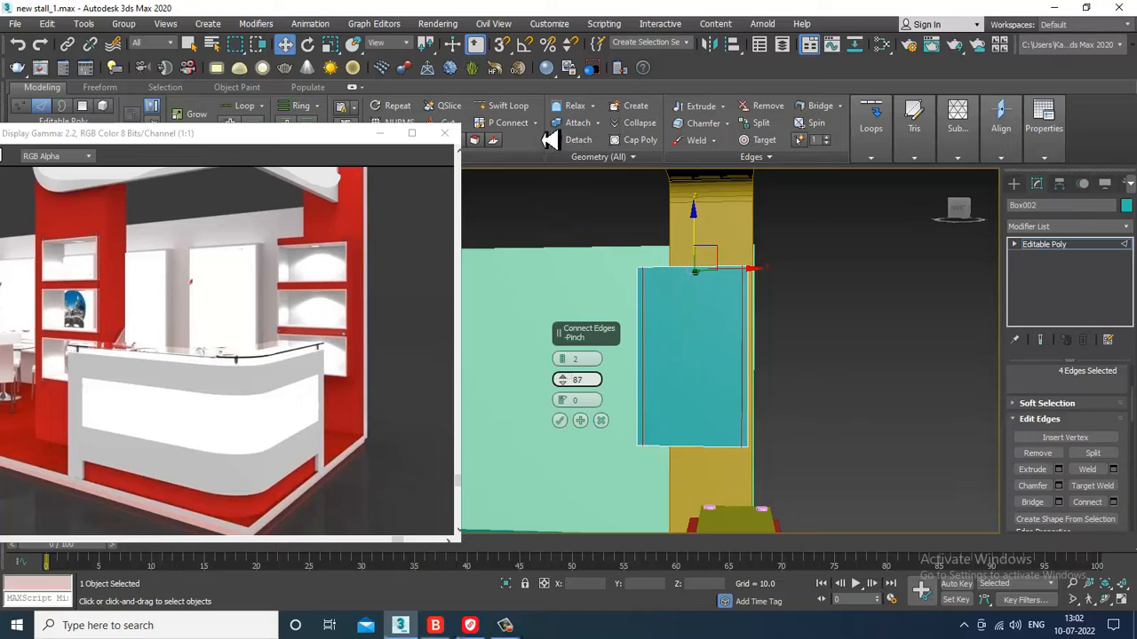
{"action": "left_click", "coordinate": [560, 420]}
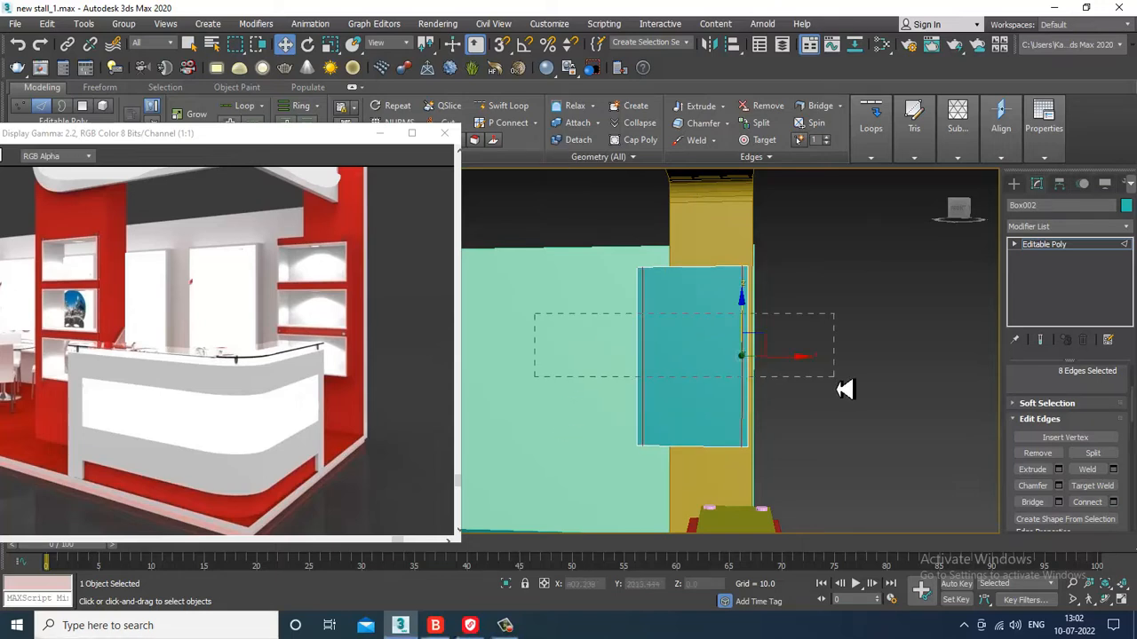
Connect the box's vertical edges with 2 segments at pinch -86 and raise the pair to form the upper shelf divider.
{"action": "left_click_drag", "start_coordinate": [535, 313], "coordinate": [839, 382]}
{"action": "left_click", "coordinate": [1114, 503]}
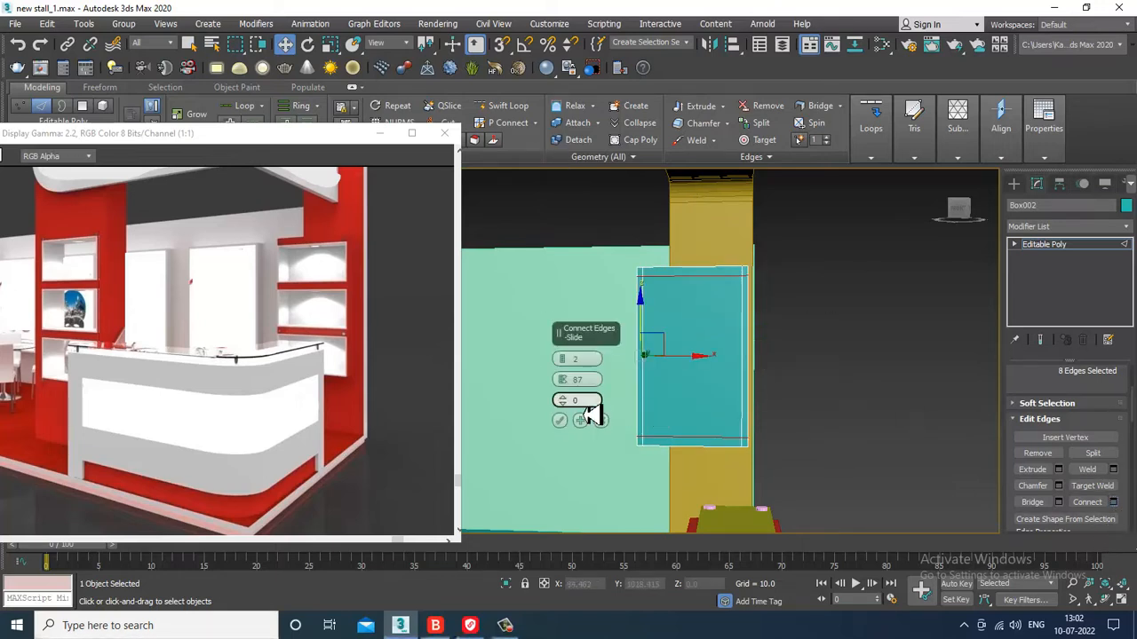
{"action": "left_click_drag", "start_coordinate": [573, 417], "coordinate": [684, 226]}
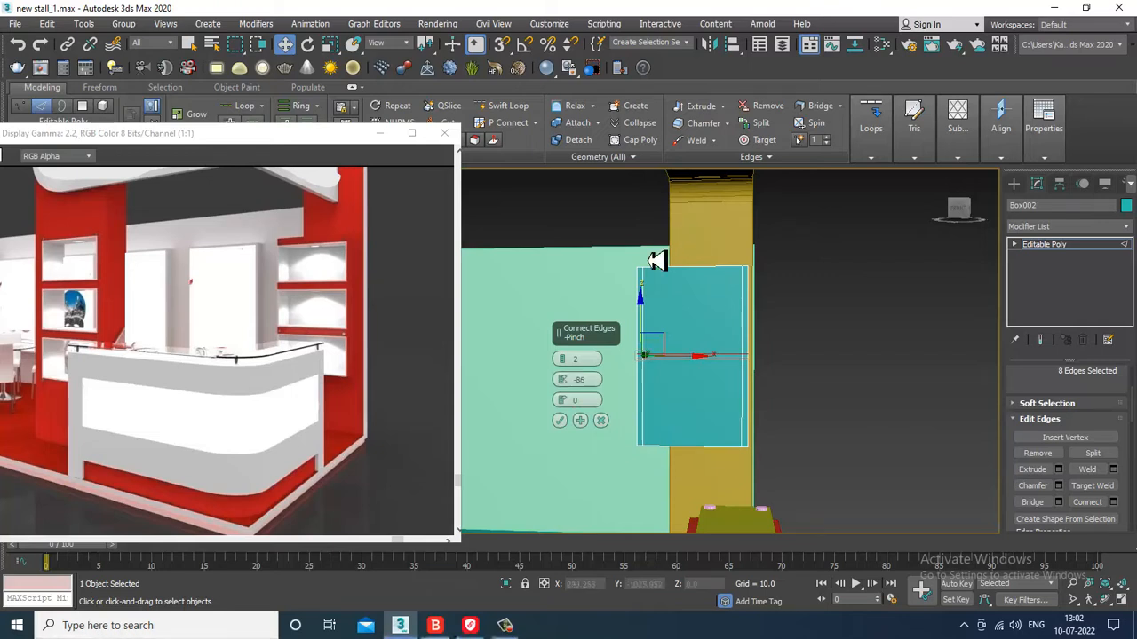
{"action": "left_click", "coordinate": [560, 420]}
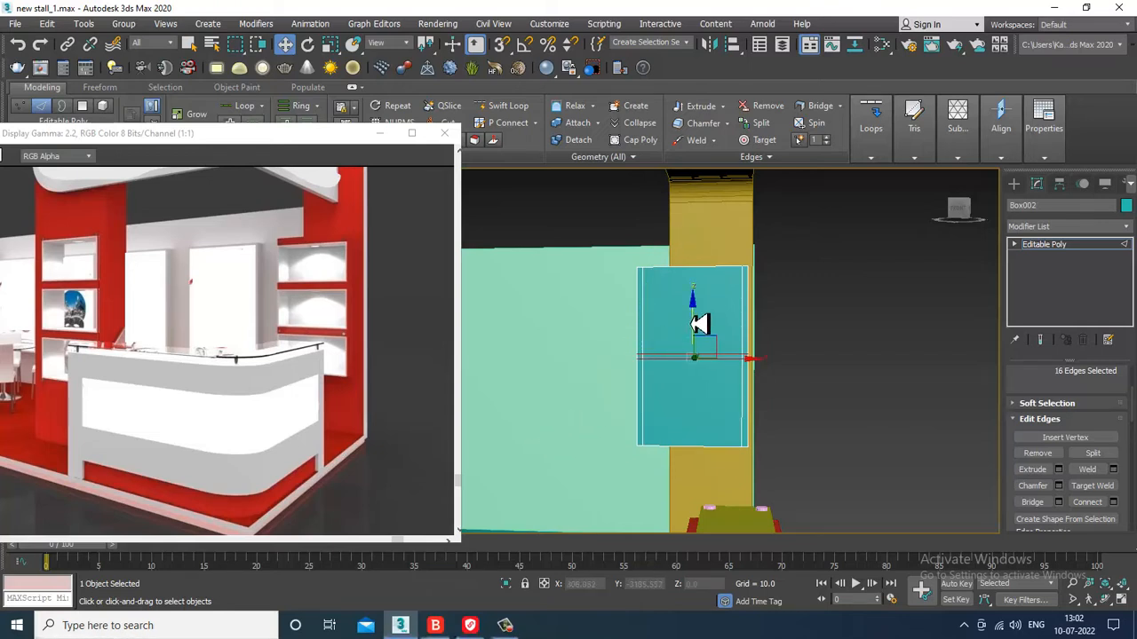
{"action": "left_click_drag", "start_coordinate": [700, 325], "coordinate": [718, 288]}
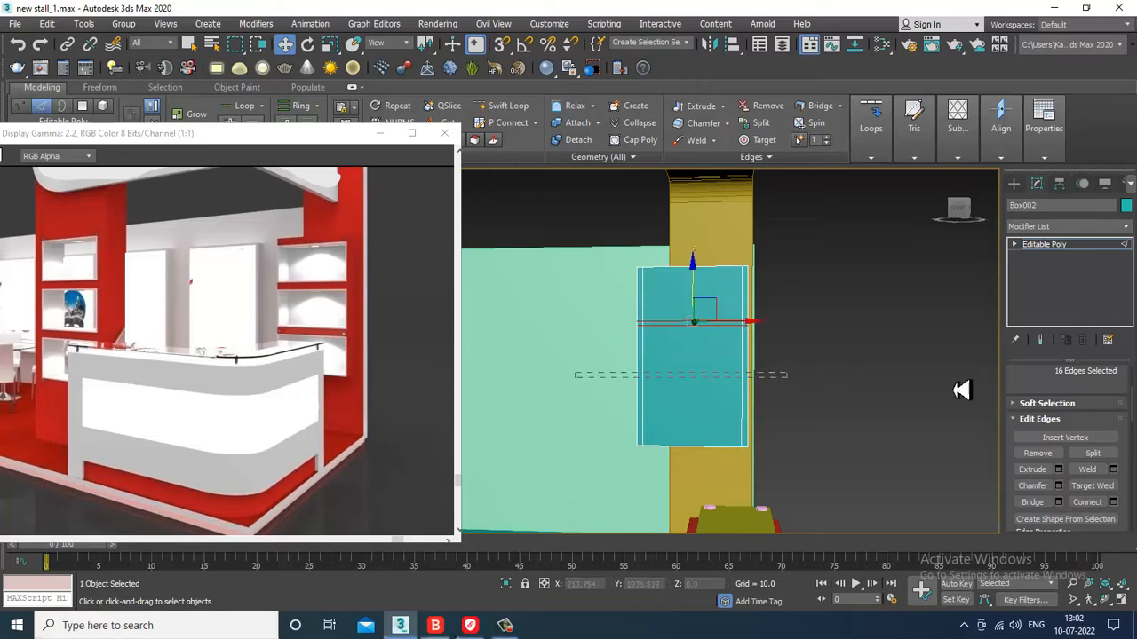
Connect the vertical edges below the upper divider with 2 segments at pinch -79 and lower the pair slightly for the second divider.
{"action": "left_click_drag", "start_coordinate": [575, 373], "coordinate": [787, 378]}
{"action": "left_click", "coordinate": [1113, 503]}
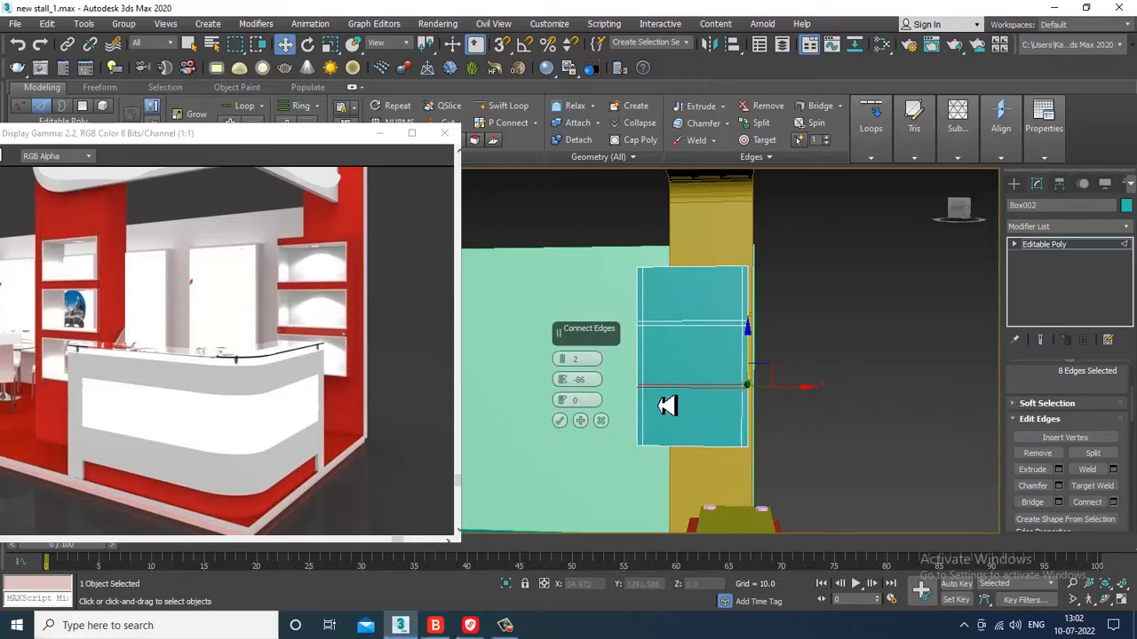
{"action": "left_click_drag", "start_coordinate": [563, 385], "coordinate": [562, 352]}
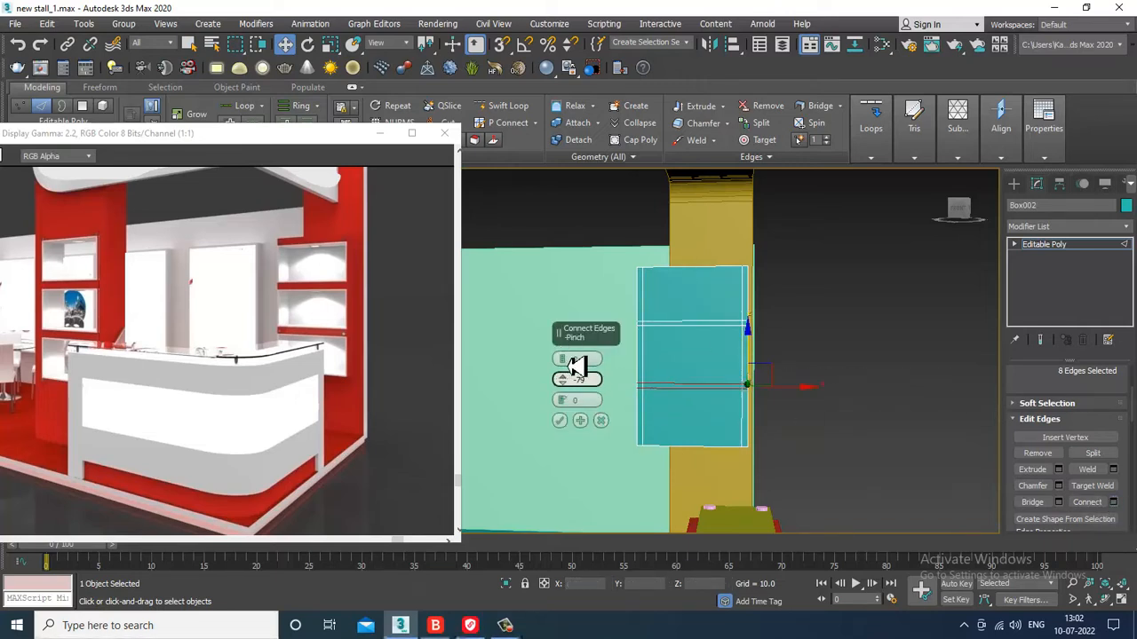
{"action": "left_click", "coordinate": [560, 421]}
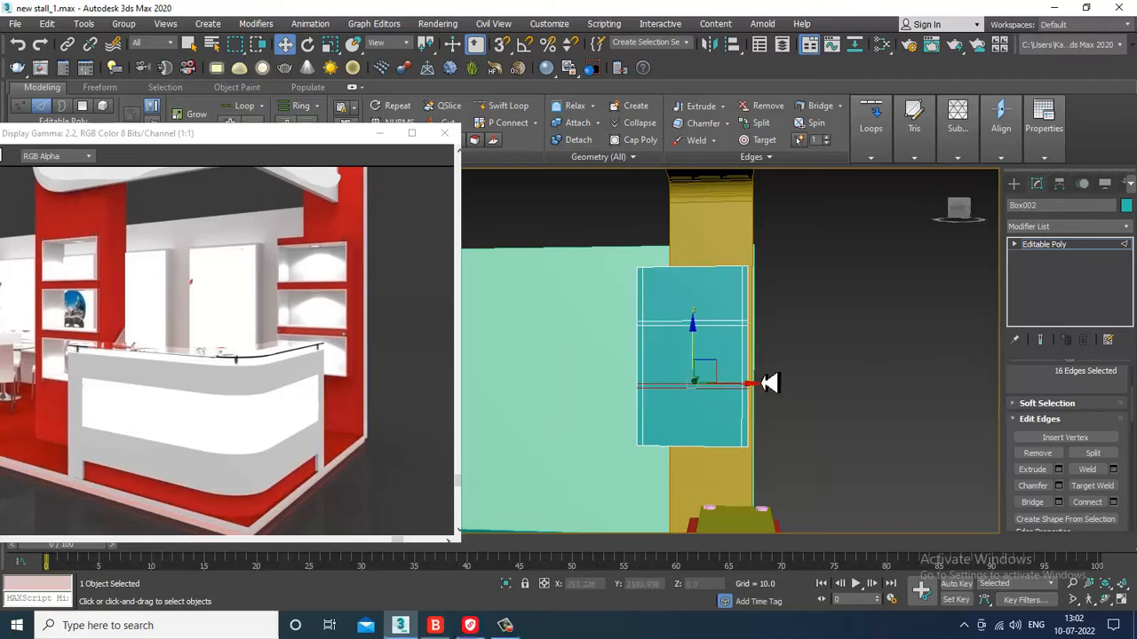
{"action": "left_click_drag", "start_coordinate": [694, 354], "coordinate": [693, 353]}
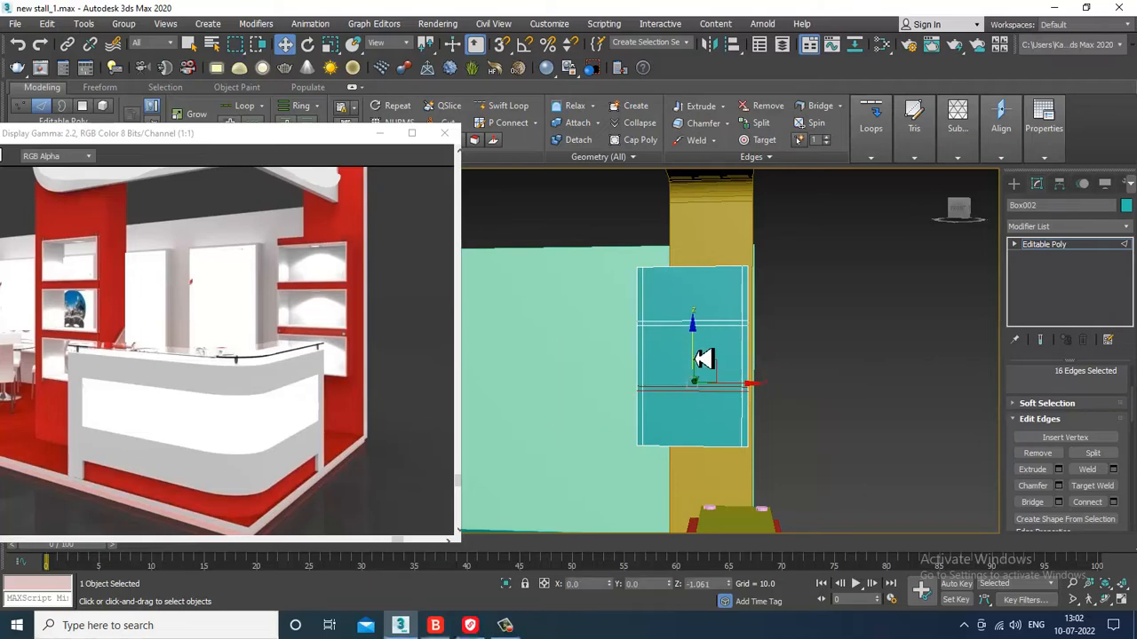
{"action": "middle_click_drag", "start_coordinate": [730, 364], "coordinate": [744, 343], "text": "alt"}
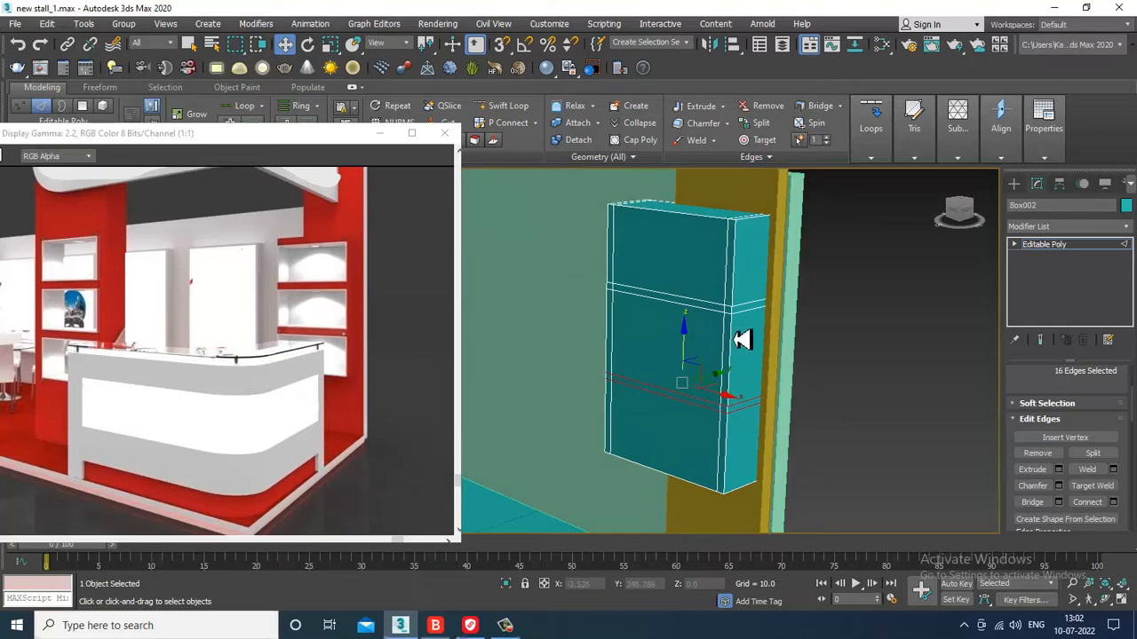
{"action": "left_click", "coordinate": [1082, 246]}
Select the three large front polygons of the box and inset them by 1.0.
{"action": "middle_click_drag", "start_coordinate": [908, 292], "coordinate": [800, 335], "text": "alt"}
{"action": "key", "text": "4"}
{"action": "left_click", "coordinate": [654, 275]}
{"action": "left_click", "coordinate": [663, 343], "text": "ctrl"}
{"action": "left_click", "coordinate": [668, 423], "text": "ctrl"}
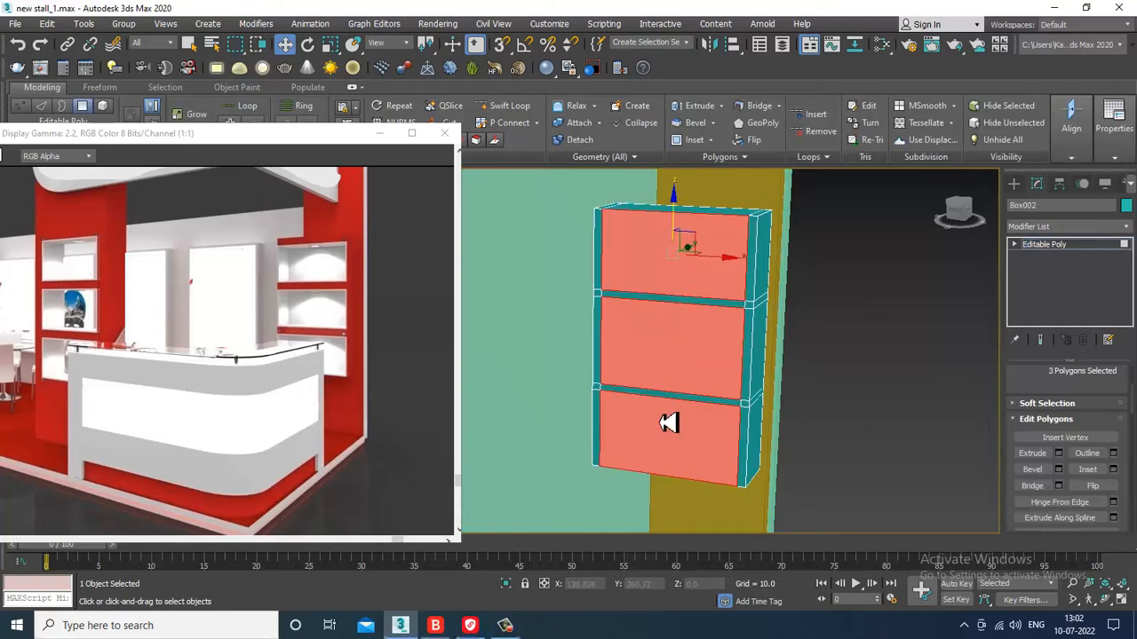
{"action": "middle_click_drag", "start_coordinate": [755, 377], "coordinate": [826, 391], "text": "alt"}
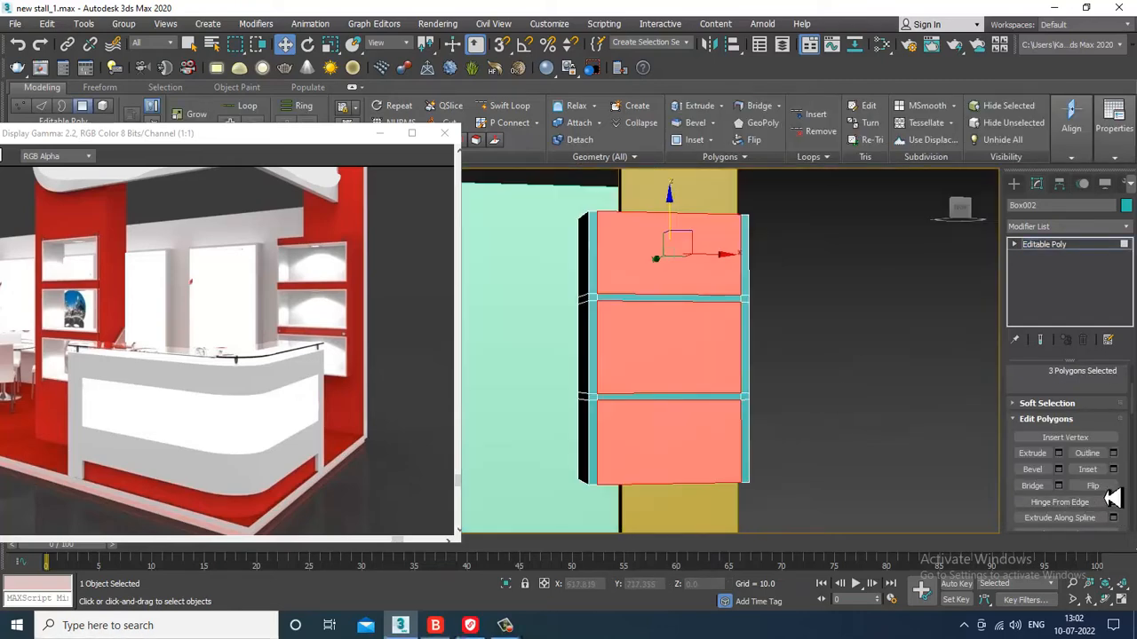
{"action": "left_click", "coordinate": [1114, 470]}
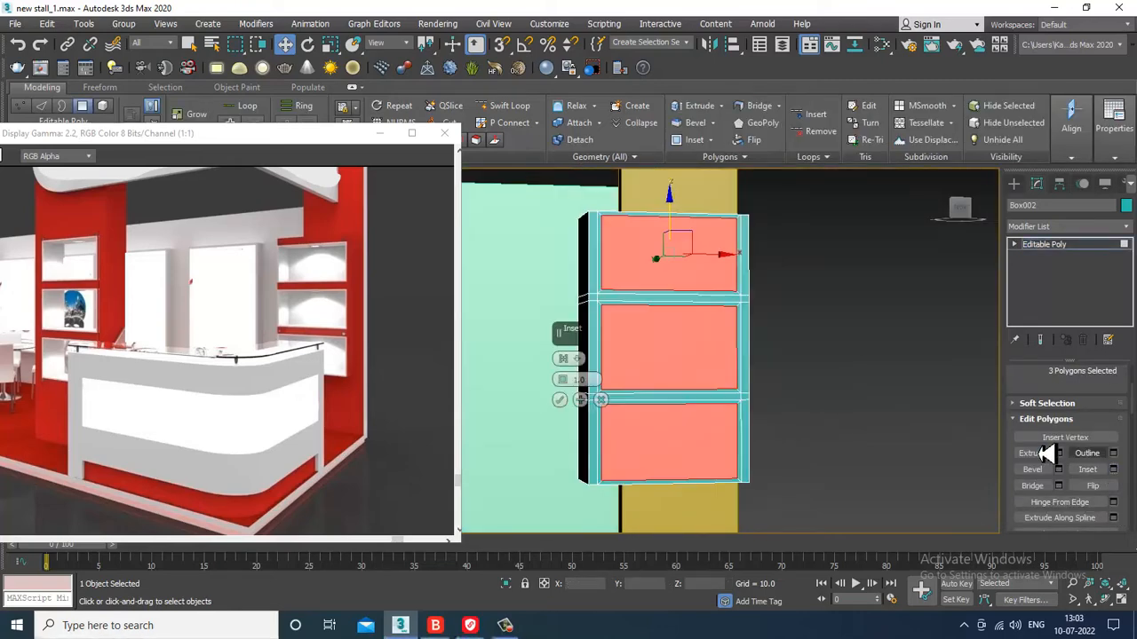
{"action": "left_click", "coordinate": [560, 400]}
Extrude the three inset polygons inward by about -12 to hollow out the shelf compartments.
{"action": "left_click", "coordinate": [1058, 454]}
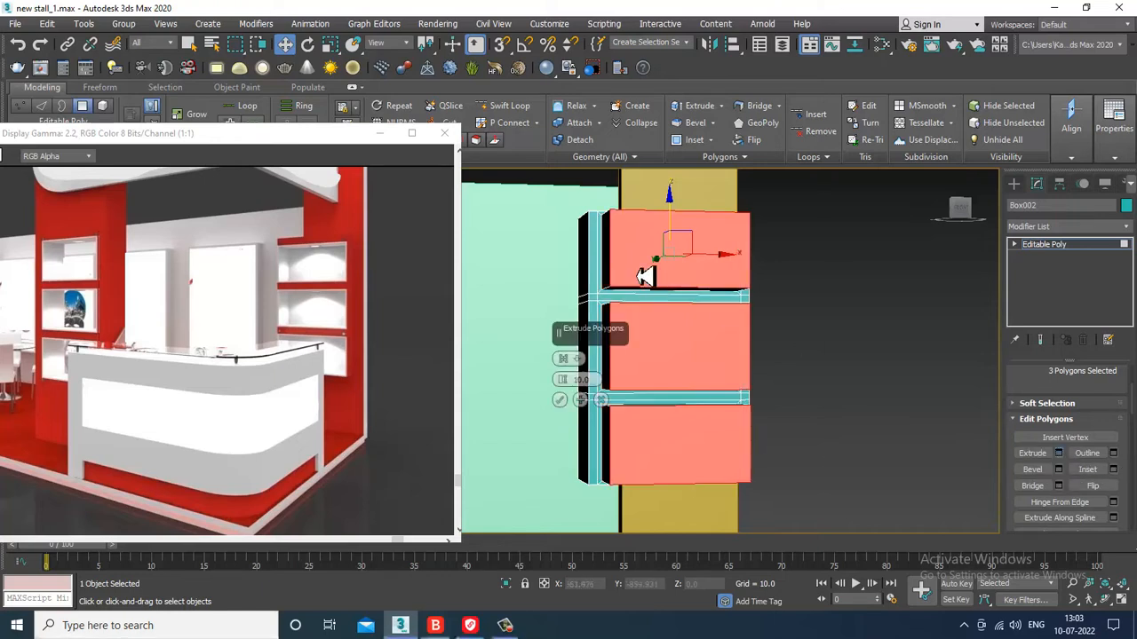
{"action": "middle_click_drag", "start_coordinate": [618, 274], "coordinate": [649, 270], "text": "alt"}
{"action": "left_click_drag", "start_coordinate": [575, 388], "coordinate": [626, 510]}
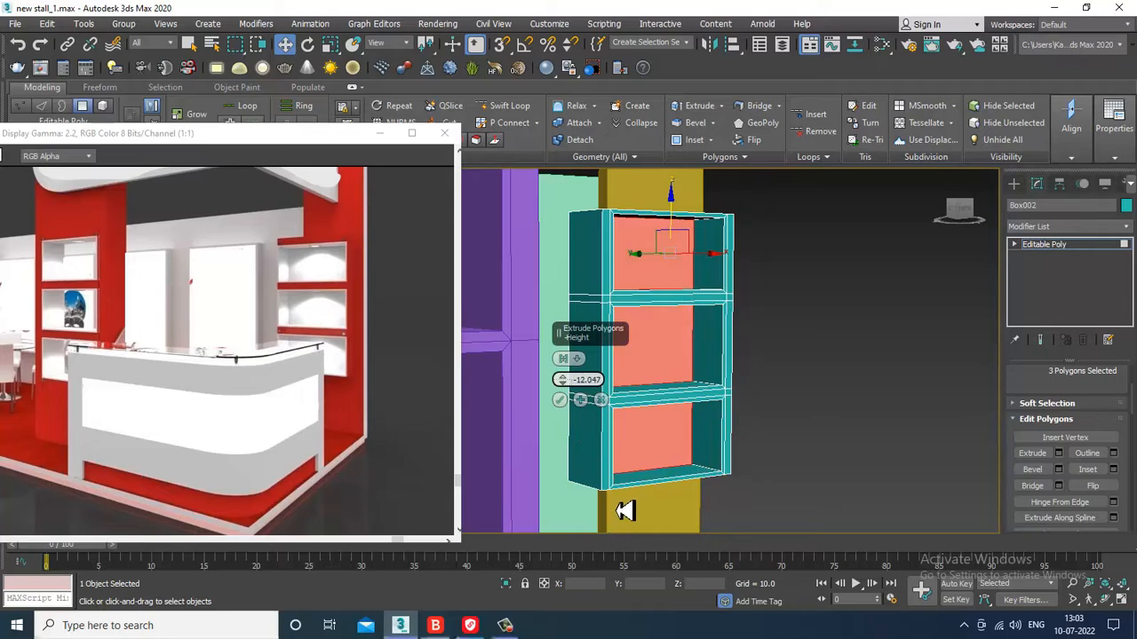
{"action": "left_click", "coordinate": [561, 402]}
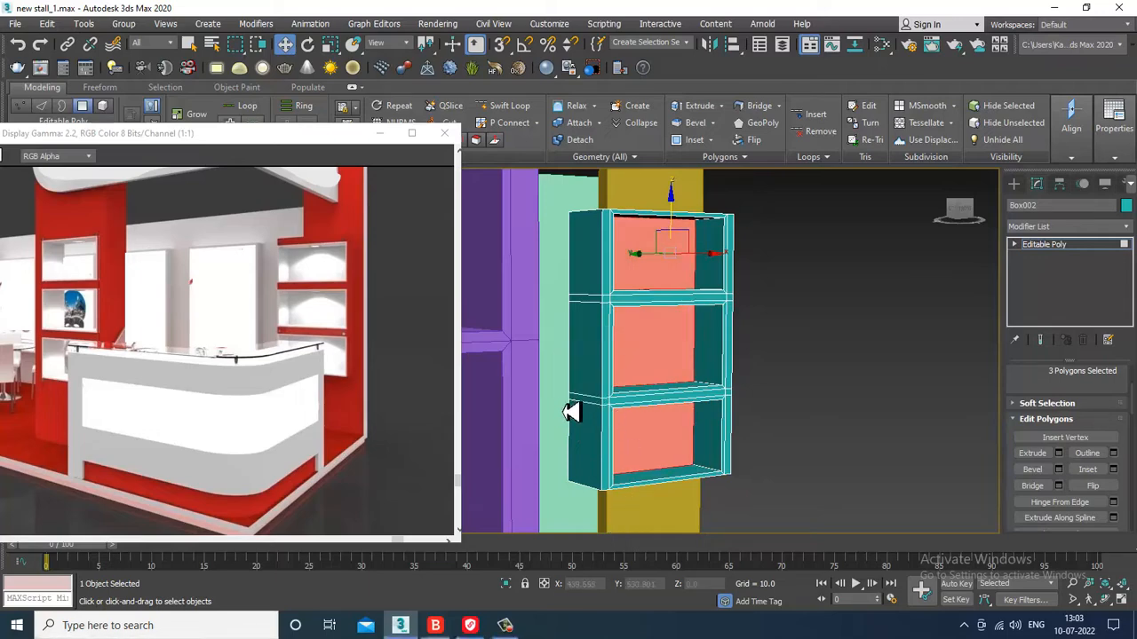
{"action": "scroll", "coordinate": [782, 373], "scroll_direction": "down", "scroll_amount": 5}
{"action": "middle_click_drag", "start_coordinate": [782, 373], "coordinate": [814, 330], "text": "alt"}
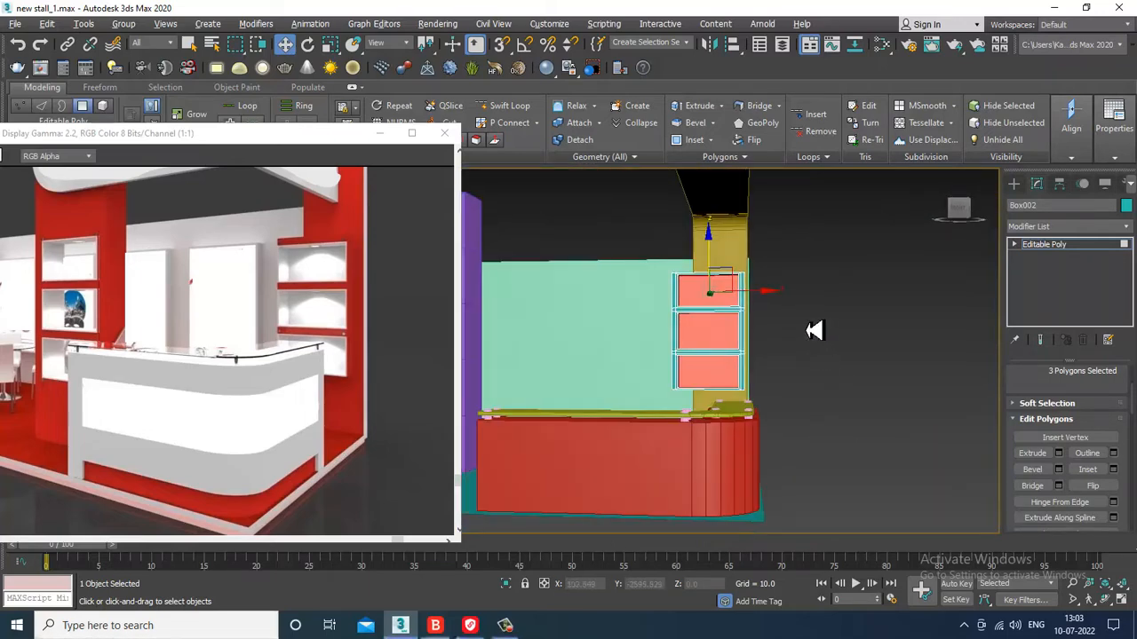
{"action": "left_click", "coordinate": [1076, 248]}
Lower the divider and bottom vertices of the wall display shelf to make its three compartments taller.
{"action": "scroll", "coordinate": [799, 332], "scroll_direction": "down", "scroll_amount": 3}
{"action": "scroll", "coordinate": [792, 333], "scroll_direction": "up", "scroll_amount": 3}
{"action": "key", "text": "1"}
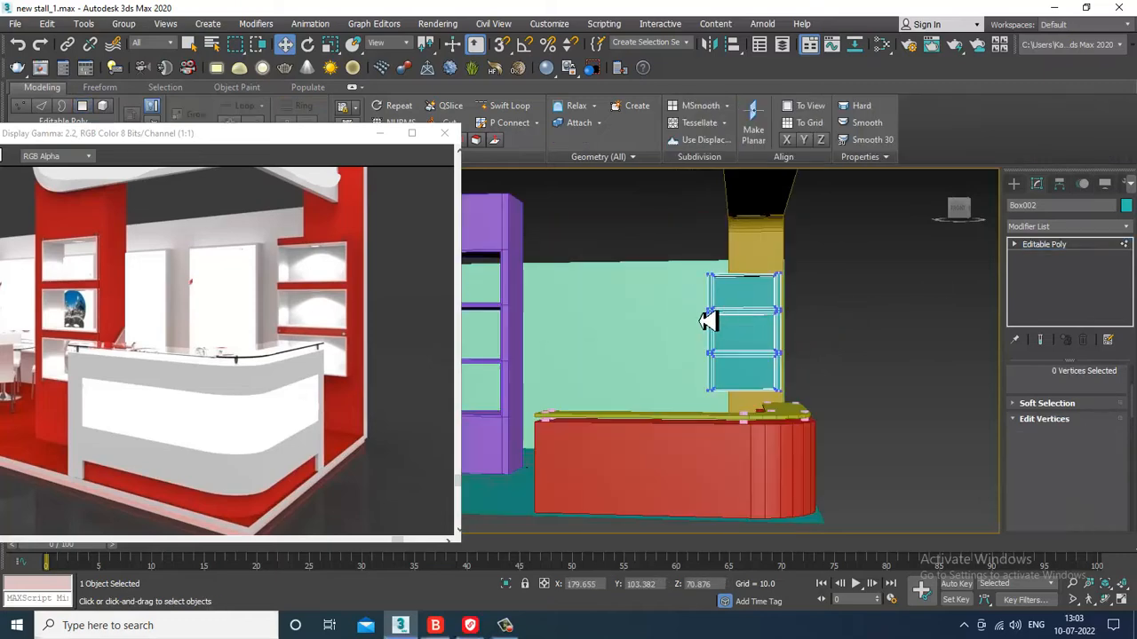
{"action": "left_click_drag", "start_coordinate": [668, 297], "coordinate": [901, 472]}
{"action": "left_click_drag", "start_coordinate": [745, 320], "coordinate": [746, 329]}
{"action": "left_click_drag", "start_coordinate": [650, 347], "coordinate": [858, 467]}
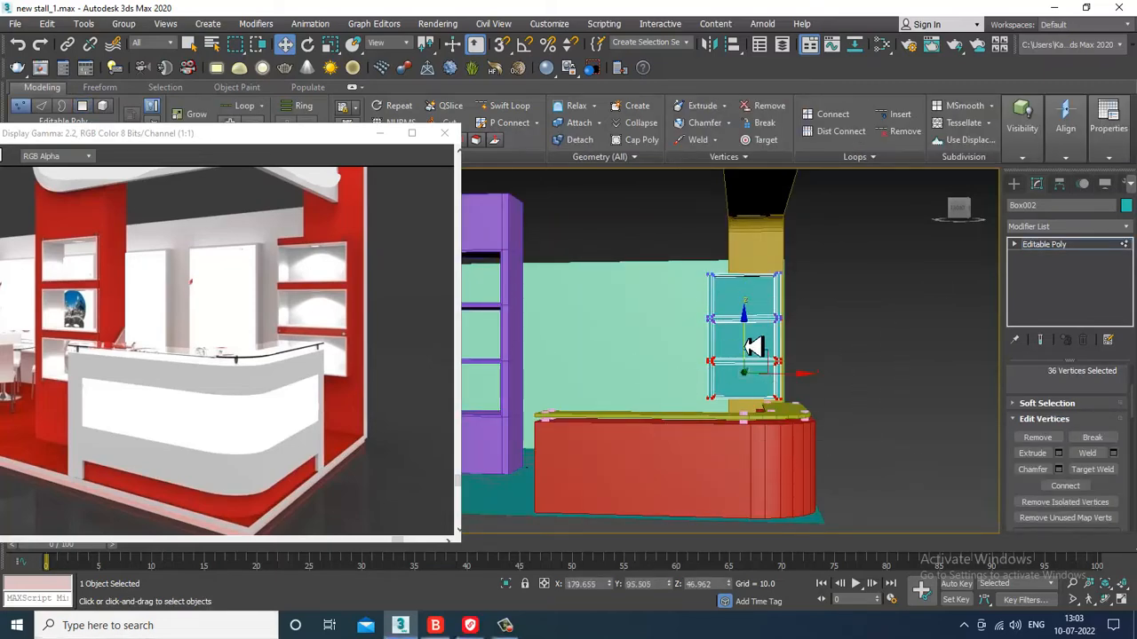
{"action": "left_click_drag", "start_coordinate": [745, 347], "coordinate": [746, 350]}
{"action": "left_click_drag", "start_coordinate": [672, 387], "coordinate": [804, 421]}
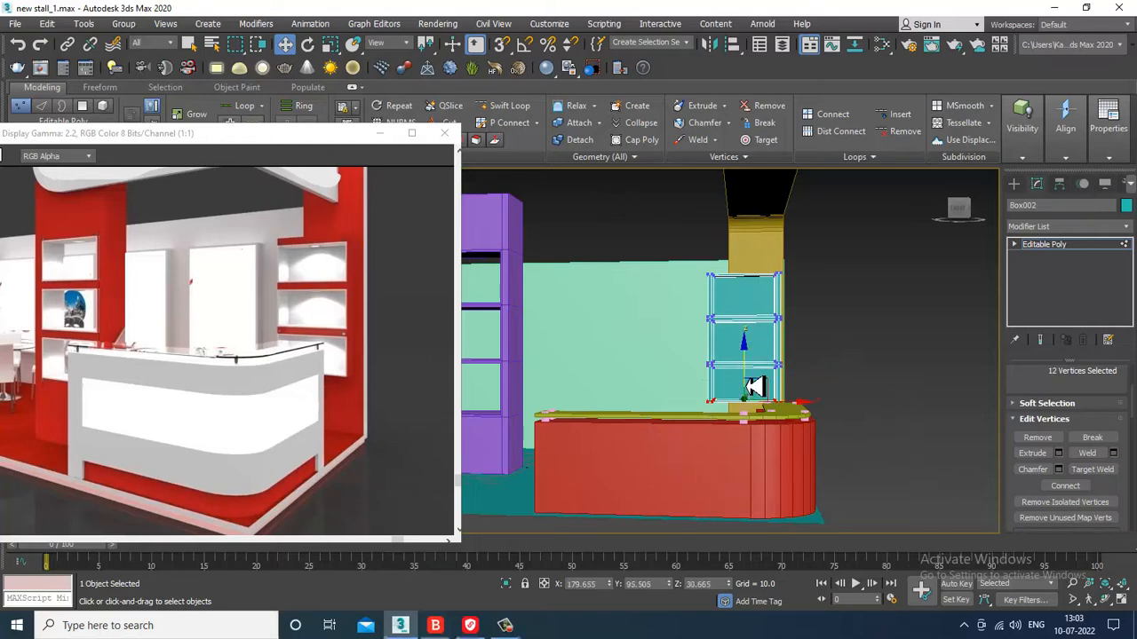
{"action": "middle_click_drag", "start_coordinate": [759, 391], "coordinate": [932, 325], "text": "alt"}
{"action": "left_click", "coordinate": [1083, 248]}
Examine the whole reference render and compare its overhead fascia with the stall in the front view.
{"action": "left_click", "coordinate": [100, 325]}
{"action": "scroll", "coordinate": [101, 325], "scroll_direction": "down", "scroll_amount": 1}
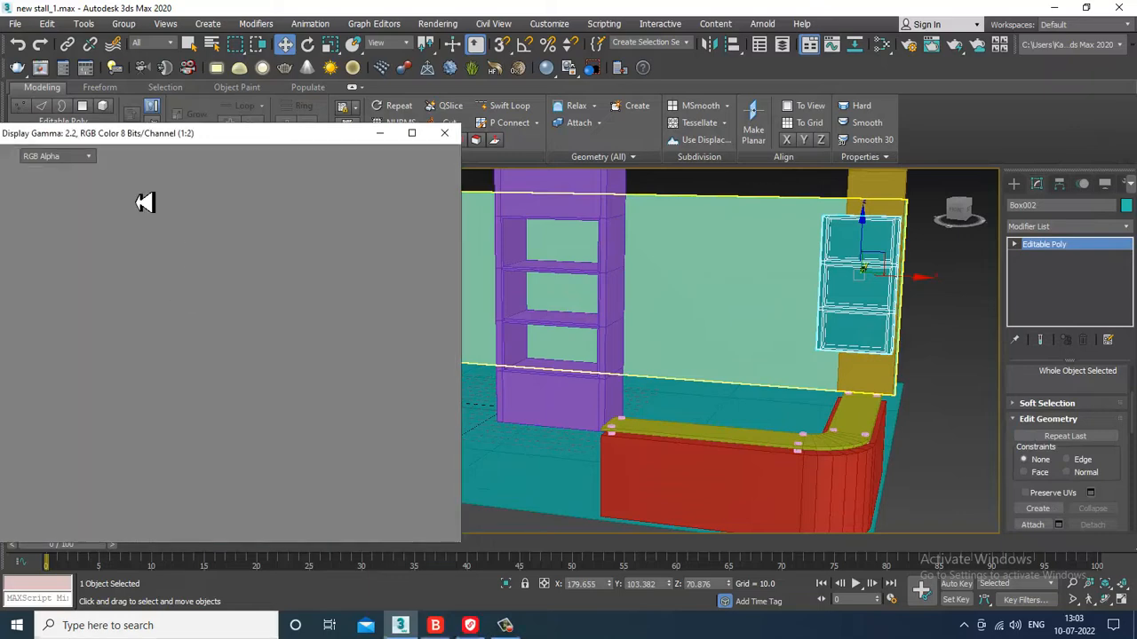
{"action": "middle_click_drag", "start_coordinate": [816, 367], "coordinate": [784, 368], "text": "alt"}
{"action": "scroll", "coordinate": [784, 366], "scroll_direction": "up", "scroll_amount": 4}
{"action": "key", "text": "alt+w"}
{"action": "key", "text": "alt+w"}
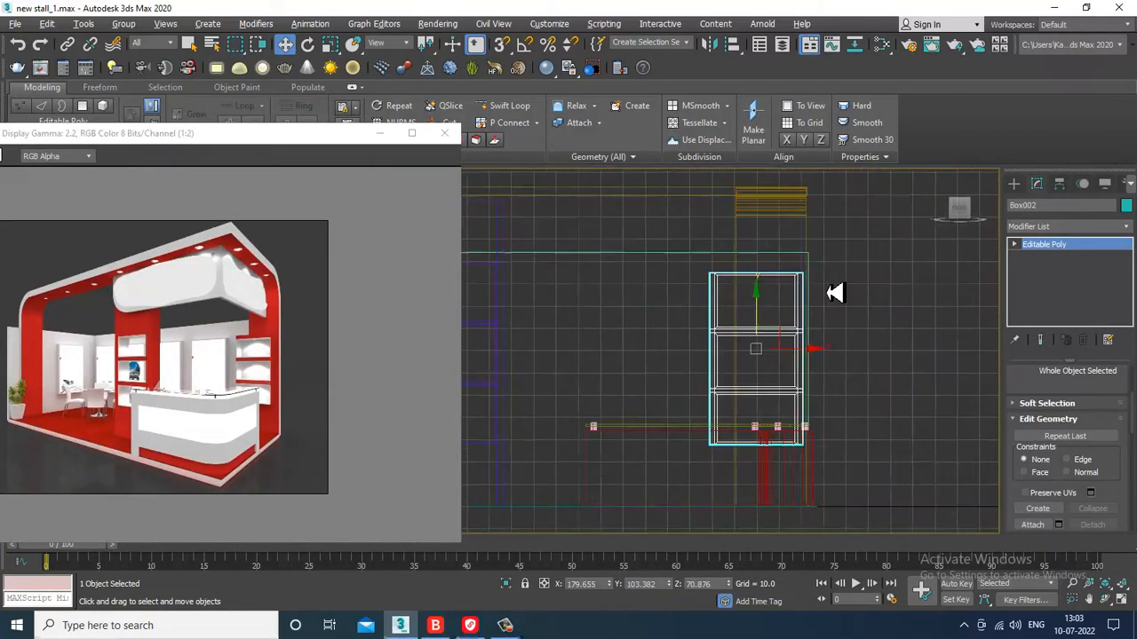
{"action": "scroll", "coordinate": [829, 292], "scroll_direction": "down", "scroll_amount": 3}
{"action": "middle_click_drag", "start_coordinate": [814, 306], "coordinate": [808, 309]}
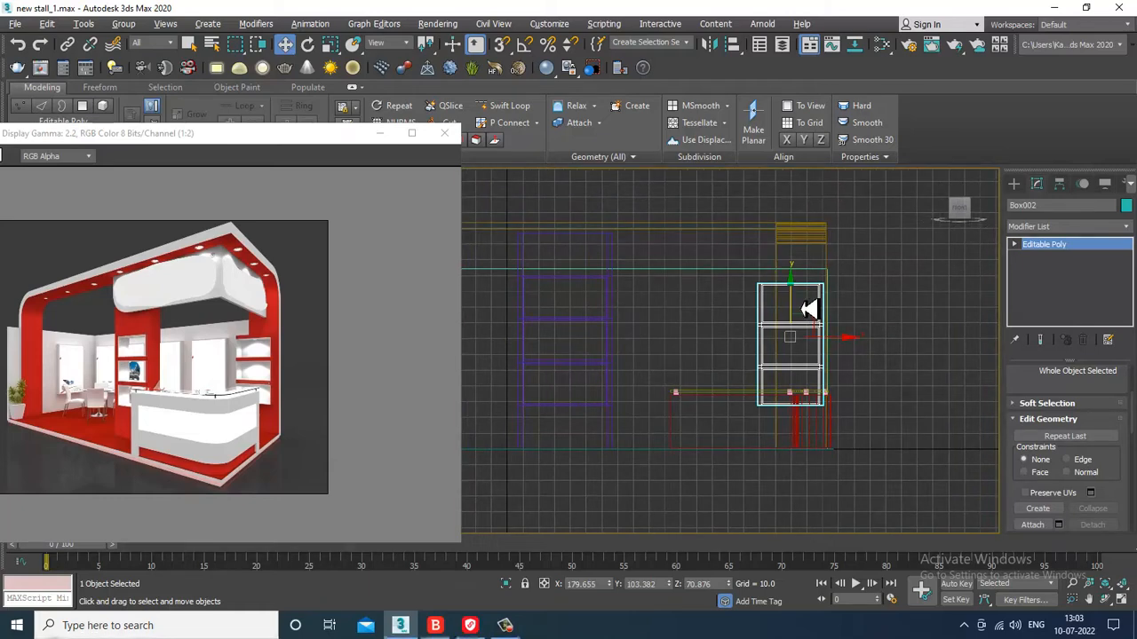
{"action": "middle_click_drag", "start_coordinate": [839, 357], "coordinate": [821, 360]}
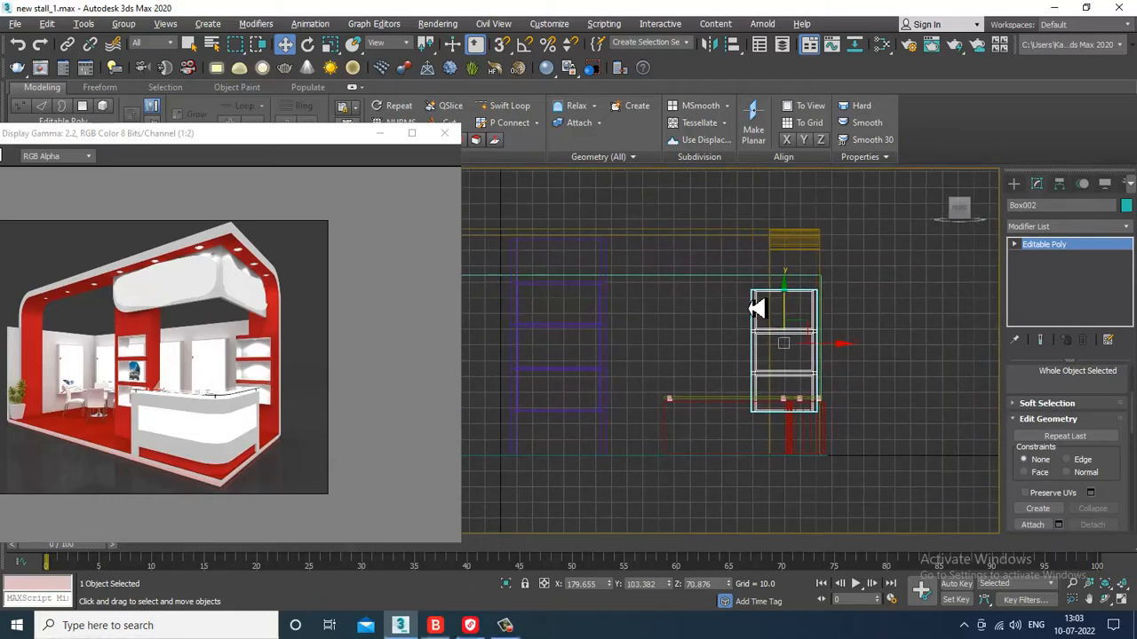
{"action": "key", "text": "alt+w"}
{"action": "key", "text": "alt+w"}
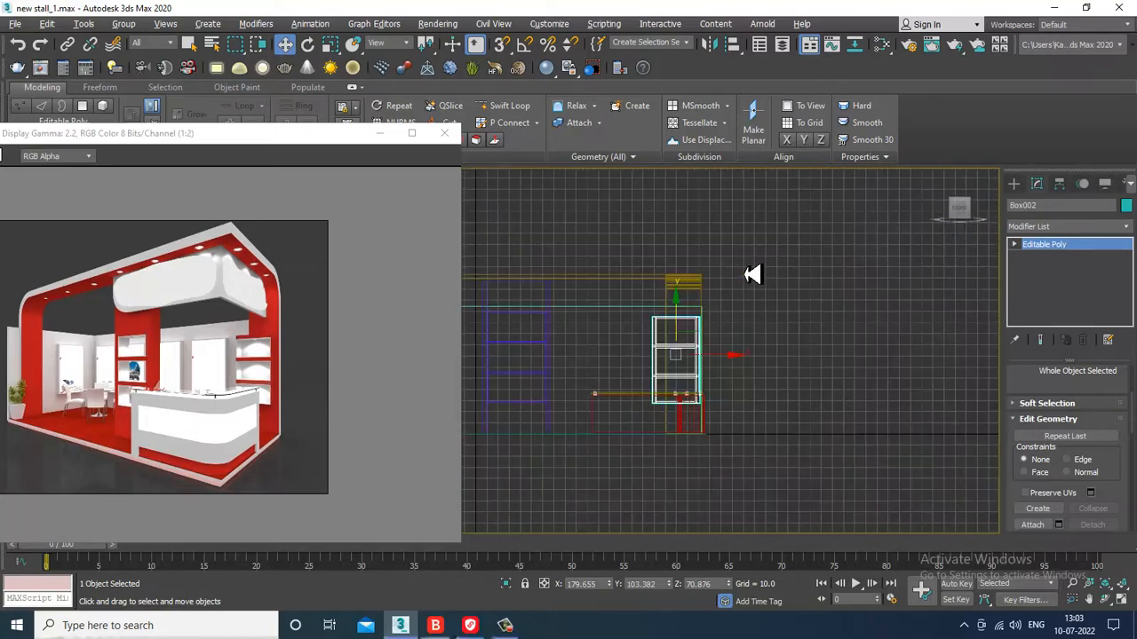
Draw a wide rectangle spline in the front view, spanning from the purple shelf unit to the column shelf below the beam.
{"action": "left_click", "coordinate": [1018, 187]}
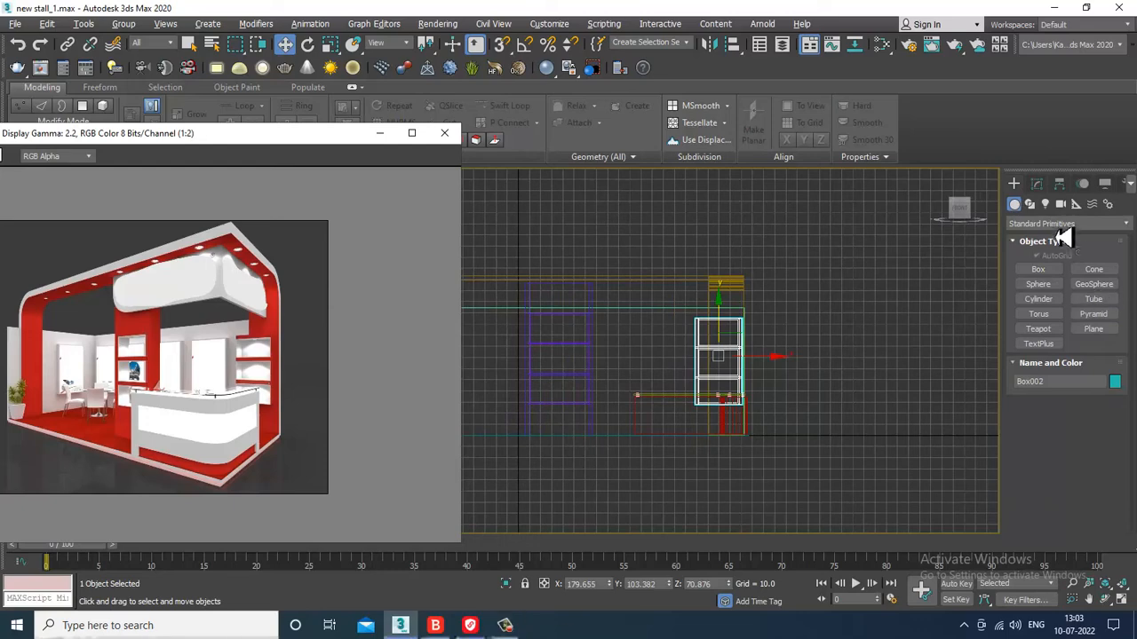
{"action": "left_click", "coordinate": [1029, 204]}
{"action": "left_click", "coordinate": [1038, 280]}
{"action": "scroll", "coordinate": [790, 349], "scroll_direction": "up", "scroll_amount": 1}
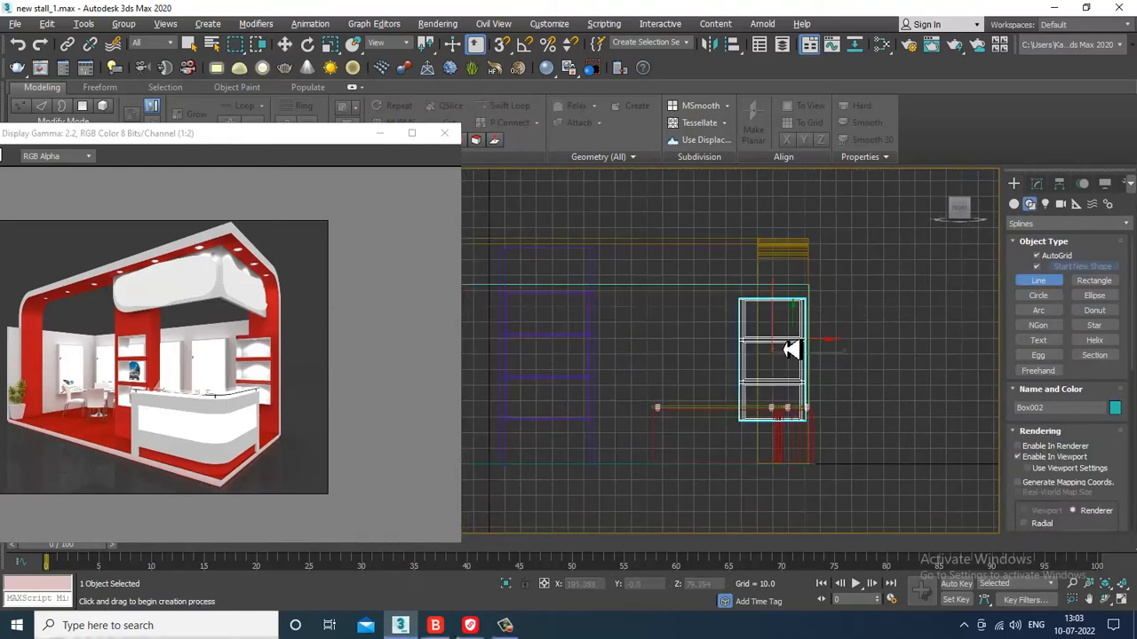
{"action": "middle_click_drag", "start_coordinate": [790, 349], "coordinate": [853, 338]}
{"action": "left_click", "coordinate": [1099, 282]}
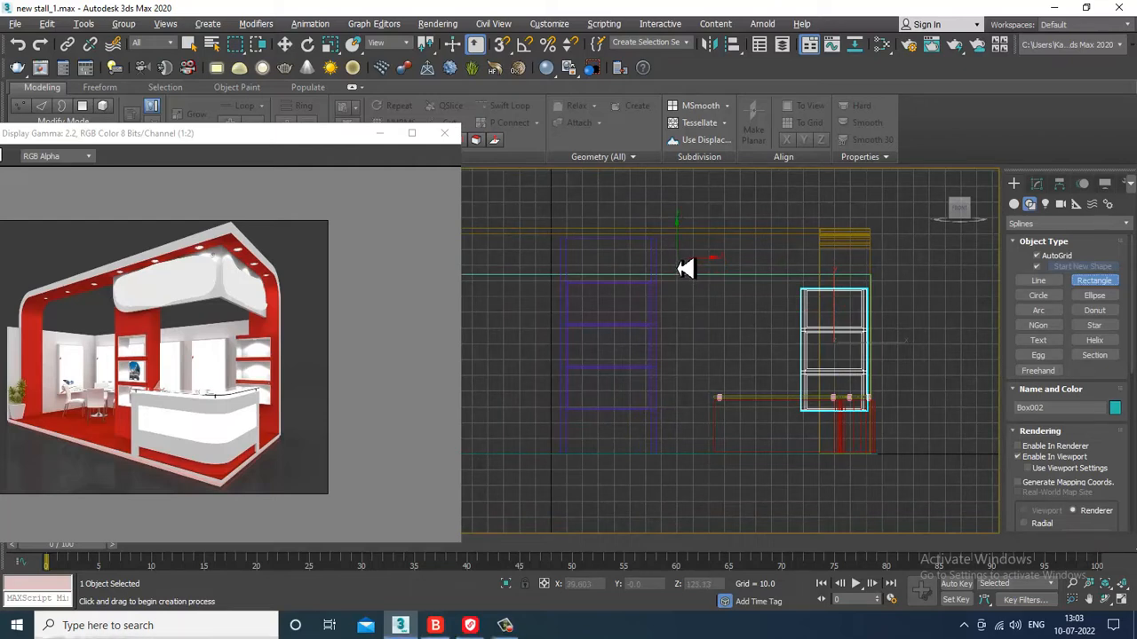
{"action": "left_click_drag", "start_coordinate": [616, 255], "coordinate": [856, 306]}
{"action": "key", "text": "w"}
{"action": "key", "text": "alt+w"}
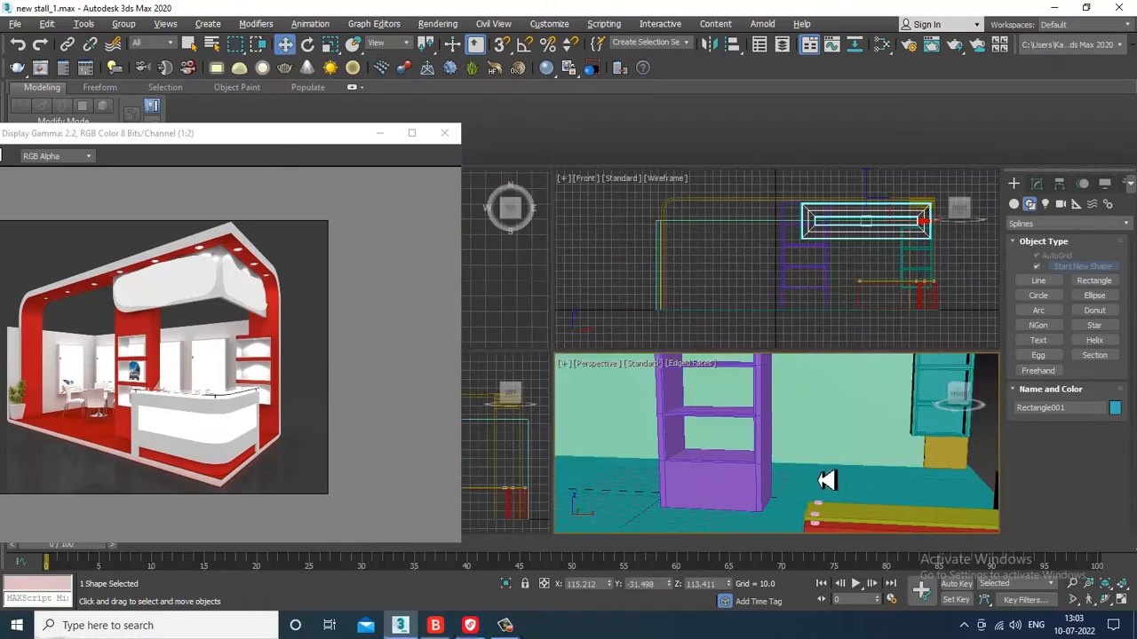
Disable the rectangle's viewport rendering thickness and convert it to an Editable Spline.
{"action": "scroll", "coordinate": [828, 481], "scroll_direction": "down", "scroll_amount": 7}
{"action": "key", "text": "alt+w"}
{"action": "middle_click_drag", "start_coordinate": [815, 394], "coordinate": [797, 294], "text": "alt"}
{"action": "scroll", "coordinate": [623, 288], "scroll_direction": "up", "scroll_amount": 4}
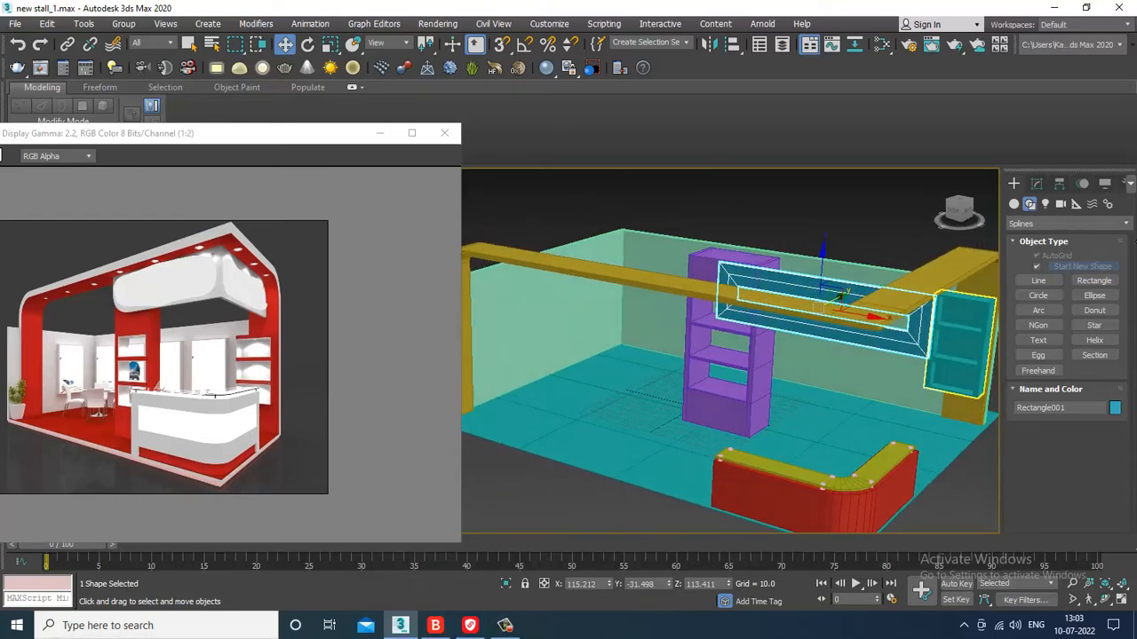
{"action": "left_click", "coordinate": [1036, 184]}
{"action": "scroll", "coordinate": [1025, 401], "scroll_direction": "up", "scroll_amount": 3}
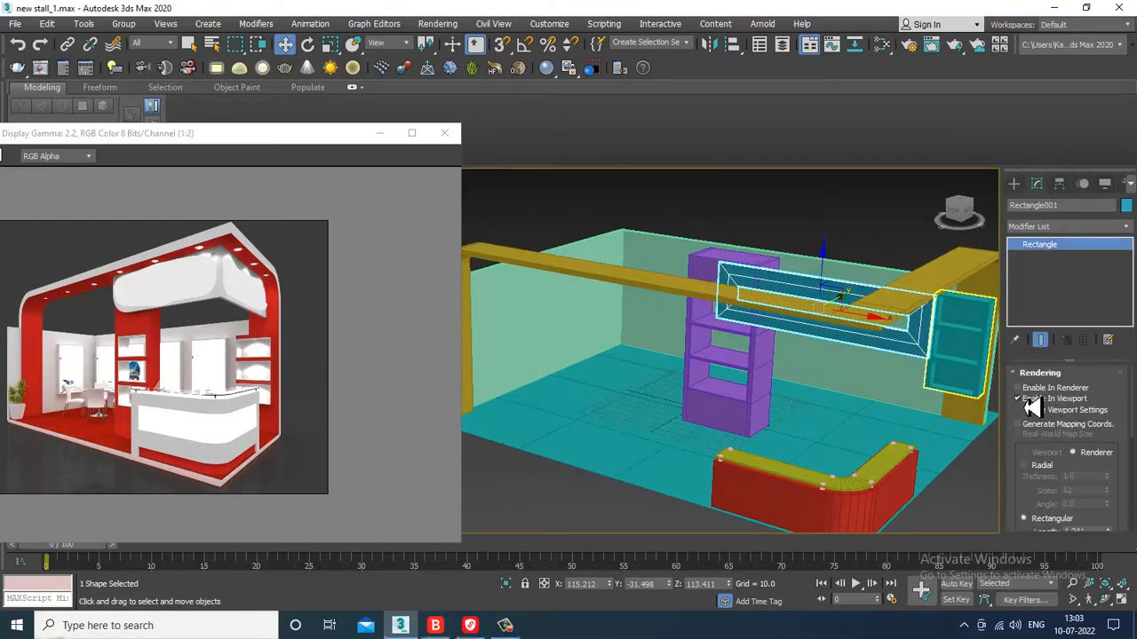
{"action": "left_click", "coordinate": [1030, 402]}
{"action": "mouse_move", "coordinate": [914, 353]}
{"action": "middle_mouse_down", "text": "alt"}
{"action": "mouse_move", "coordinate": [894, 347]}
{"action": "mouse_move", "coordinate": [909, 332]}
{"action": "mouse_move", "coordinate": [944, 335]}
{"action": "mouse_move", "coordinate": [917, 337]}
{"action": "mouse_move", "coordinate": [893, 317]}
{"action": "middle_mouse_up", "text": "alt"}
{"action": "right_click", "coordinate": [768, 300]}
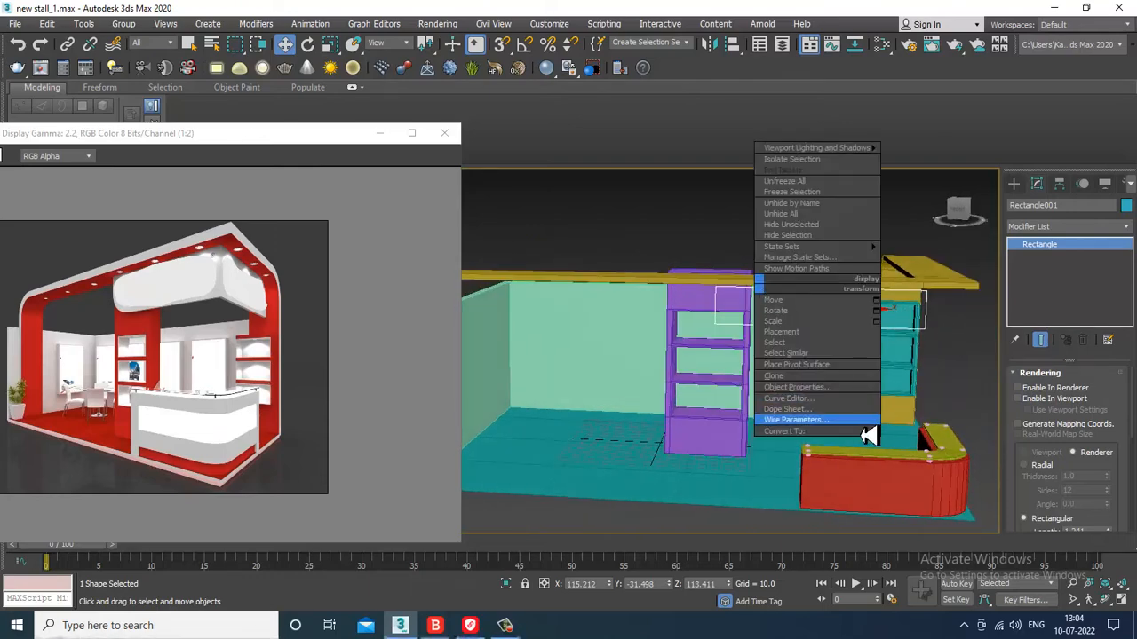
{"action": "mouse_move", "coordinate": [865, 432]}
{"action": "left_click", "coordinate": [923, 435]}
Narrow the rectangle by moving its two side vertex pairs inward, between the purple shelf unit and the column shelf.
{"action": "middle_click_drag", "start_coordinate": [750, 304], "coordinate": [820, 340], "text": "alt"}
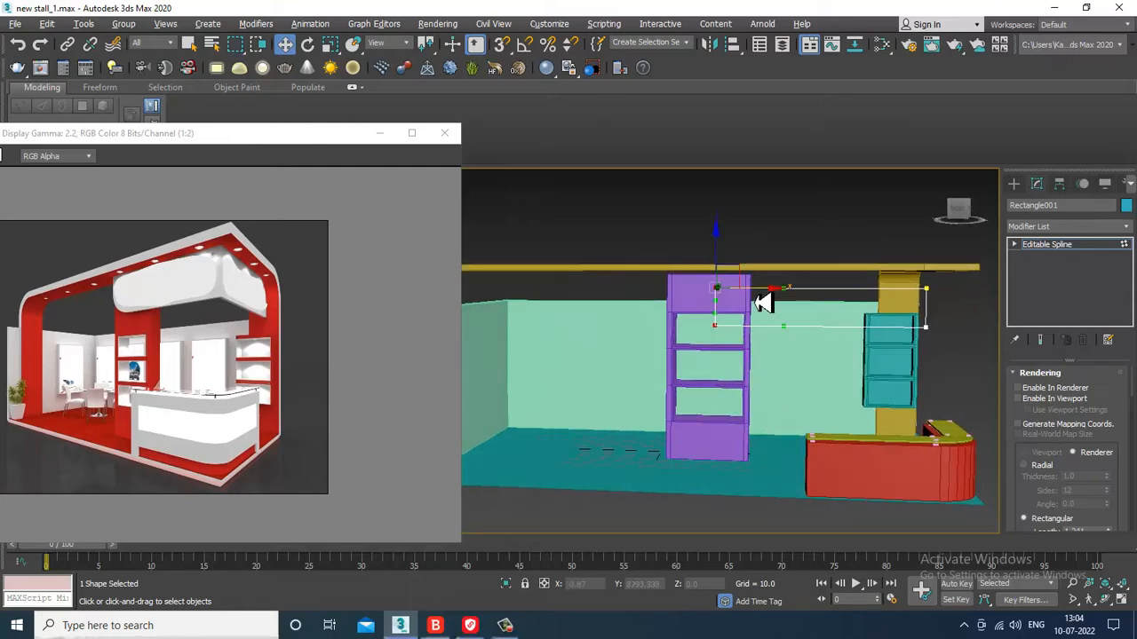
{"action": "left_click_drag", "start_coordinate": [761, 303], "coordinate": [784, 303]}
{"action": "middle_click_drag", "start_coordinate": [818, 307], "coordinate": [927, 296], "text": "alt"}
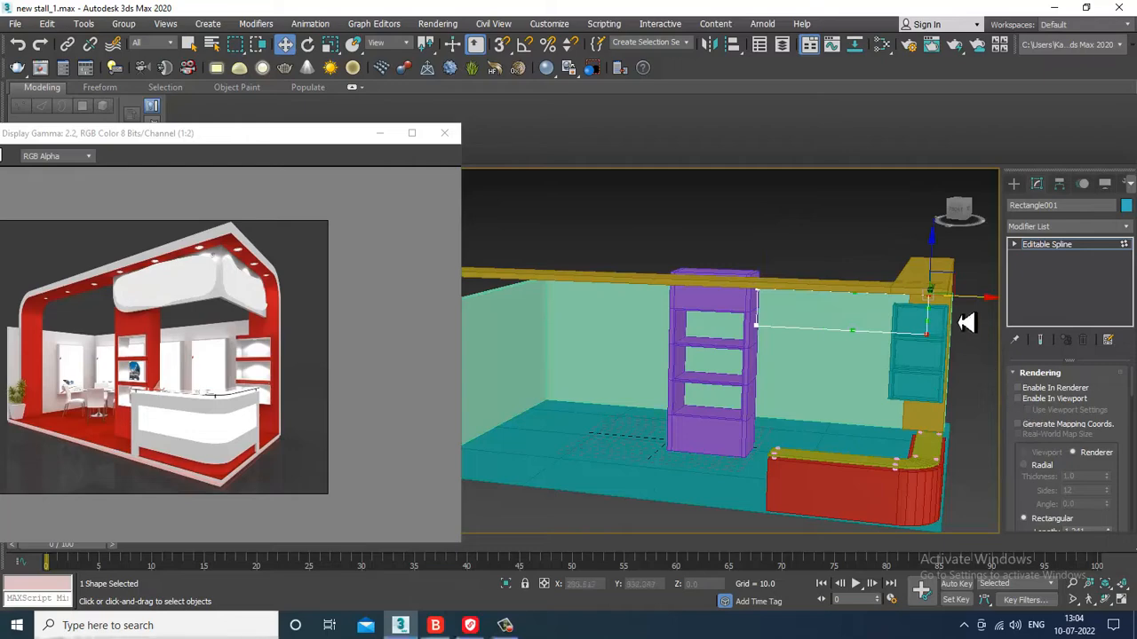
{"action": "left_click_drag", "start_coordinate": [971, 305], "coordinate": [955, 331]}
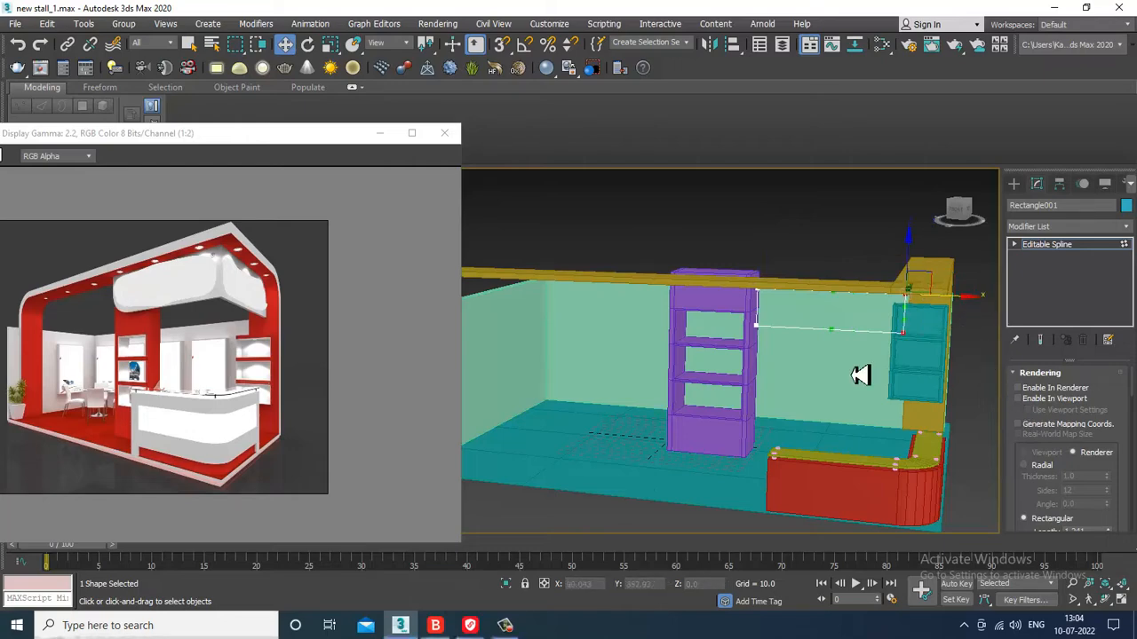
{"action": "middle_click_drag", "start_coordinate": [860, 375], "coordinate": [891, 342], "text": "alt"}
{"action": "left_click", "coordinate": [1055, 246]}
Raise the rectangle in the front view until its upper edge meets the underside of the ceiling beam.
{"action": "middle_click_drag", "start_coordinate": [968, 296], "coordinate": [854, 311], "text": "alt"}
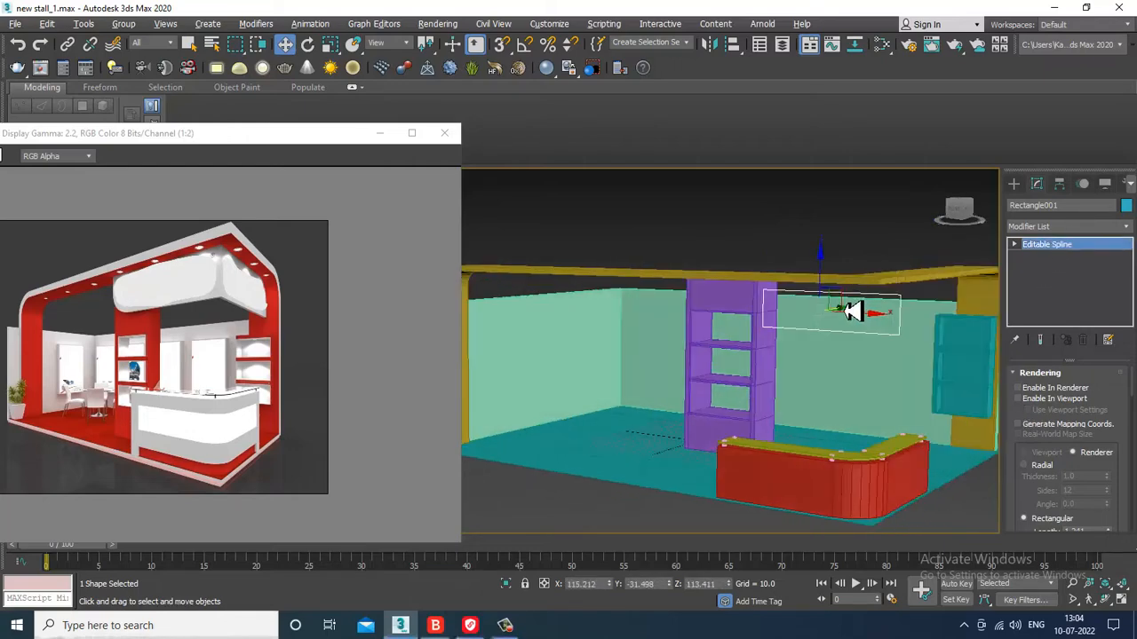
{"action": "scroll", "coordinate": [853, 293], "scroll_direction": "up", "scroll_amount": 2}
{"action": "key", "text": "alt+w"}
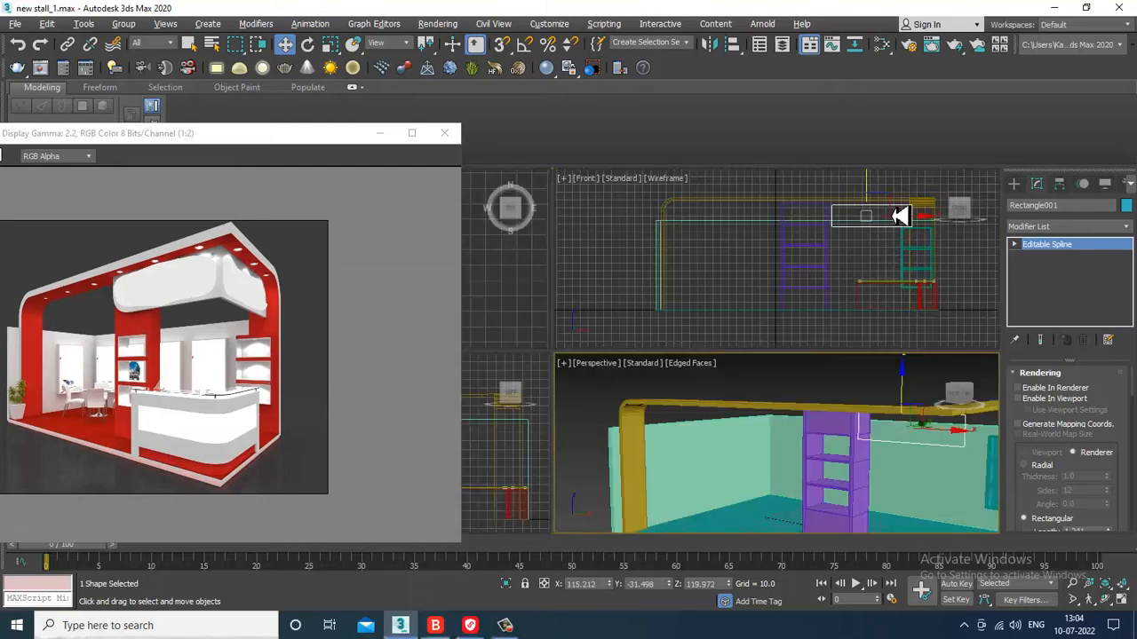
{"action": "key", "text": "alt+w"}
{"action": "middle_click_drag", "start_coordinate": [901, 215], "coordinate": [763, 311]}
{"action": "scroll", "coordinate": [764, 325], "scroll_direction": "up", "scroll_amount": 6}
{"action": "scroll", "coordinate": [771, 331], "scroll_direction": "down", "scroll_amount": 4}
{"action": "middle_click_drag", "start_coordinate": [769, 350], "coordinate": [797, 359]}
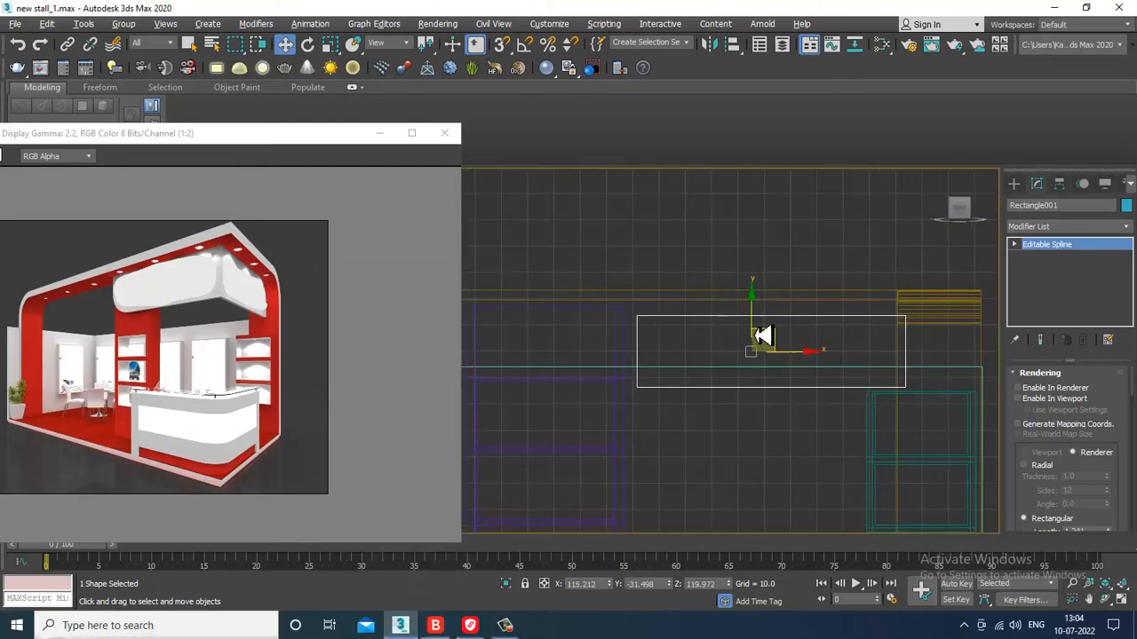
{"action": "left_click_drag", "start_coordinate": [762, 323], "coordinate": [765, 308]}
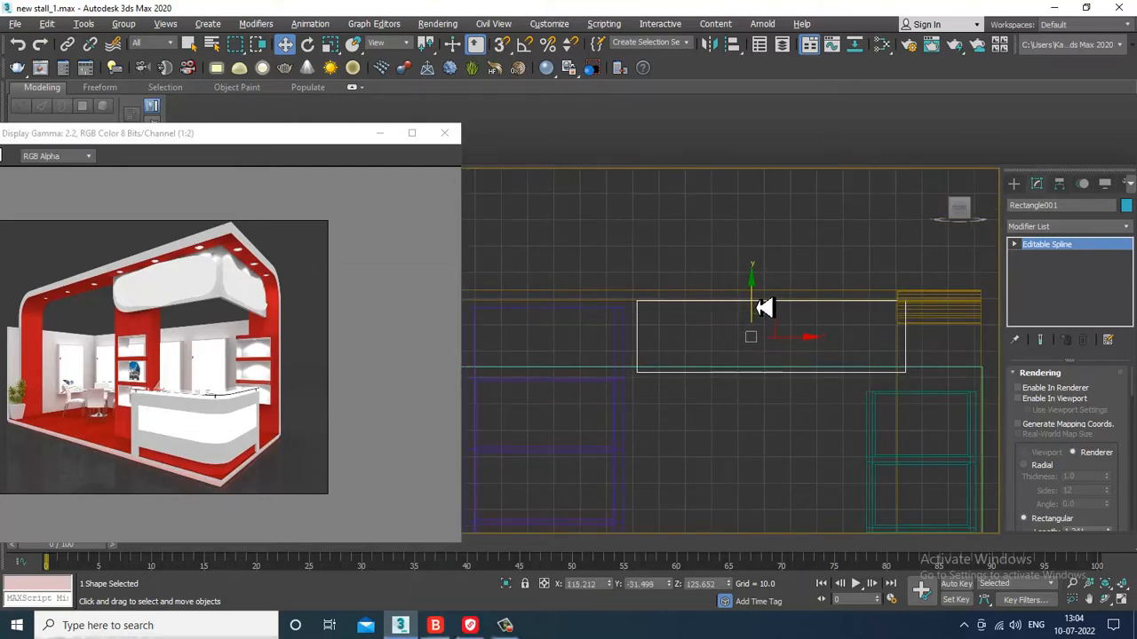
Move the rectangle forward to the stall's front beam, at Y about -133.6.
{"action": "key", "text": "alt+w"}
{"action": "scroll", "coordinate": [860, 439], "scroll_direction": "down", "scroll_amount": 3}
{"action": "key", "text": "alt+w"}
{"action": "middle_click_drag", "start_coordinate": [820, 421], "coordinate": [962, 302], "text": "alt"}
{"action": "scroll", "coordinate": [795, 285], "scroll_direction": "up", "scroll_amount": 2}
{"action": "middle_click_drag", "start_coordinate": [886, 317], "coordinate": [919, 329], "text": "alt"}
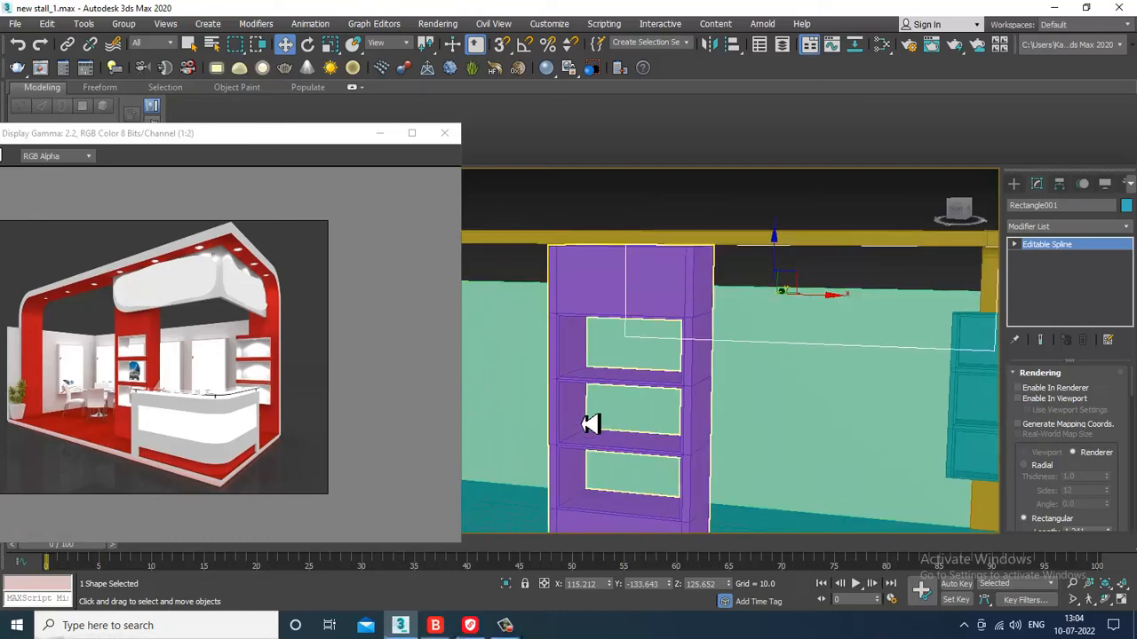
Fillet the rectangle's lower corner vertex nearest the purple shelf unit by about 11.4.
{"action": "key", "text": "1"}
{"action": "left_click", "coordinate": [625, 335]}
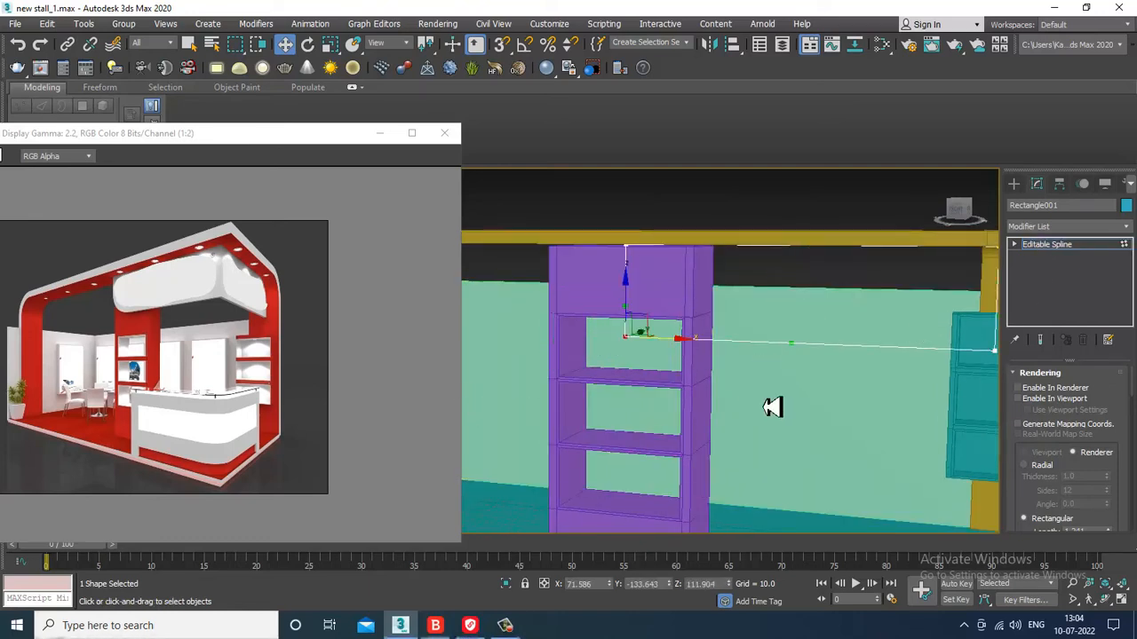
{"action": "scroll", "coordinate": [1039, 502], "scroll_direction": "down", "scroll_amount": 5}
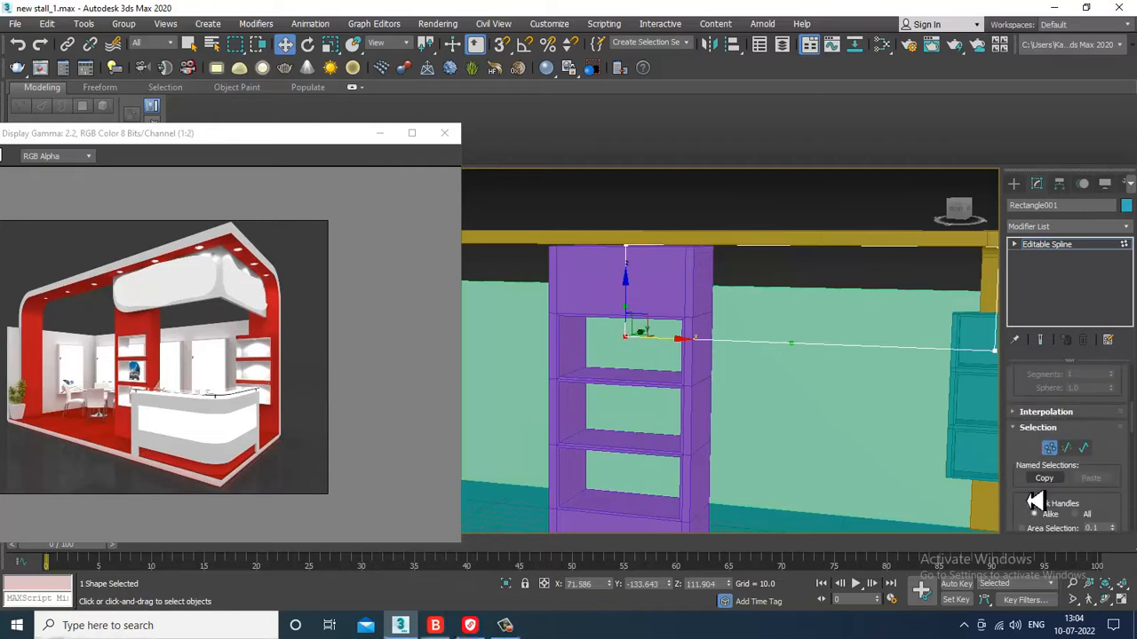
{"action": "left_click_drag", "start_coordinate": [1022, 524], "coordinate": [1057, 324]}
{"action": "left_click_drag", "start_coordinate": [1026, 438], "coordinate": [1048, 220]}
{"action": "left_click_drag", "start_coordinate": [1030, 464], "coordinate": [1045, 354]}
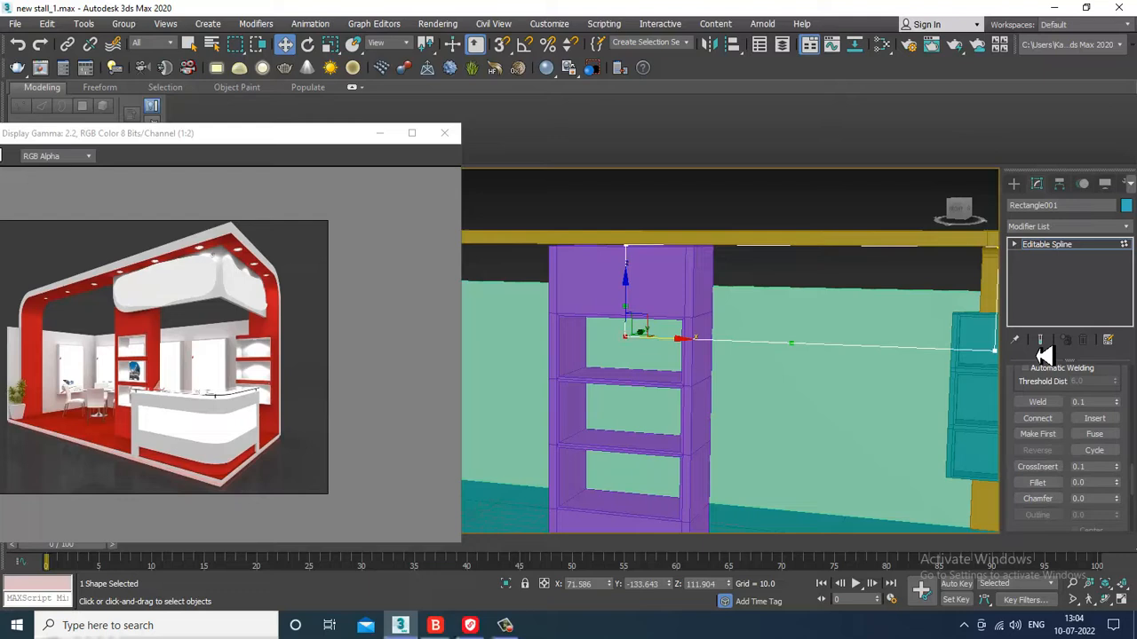
{"action": "left_click", "coordinate": [1038, 483]}
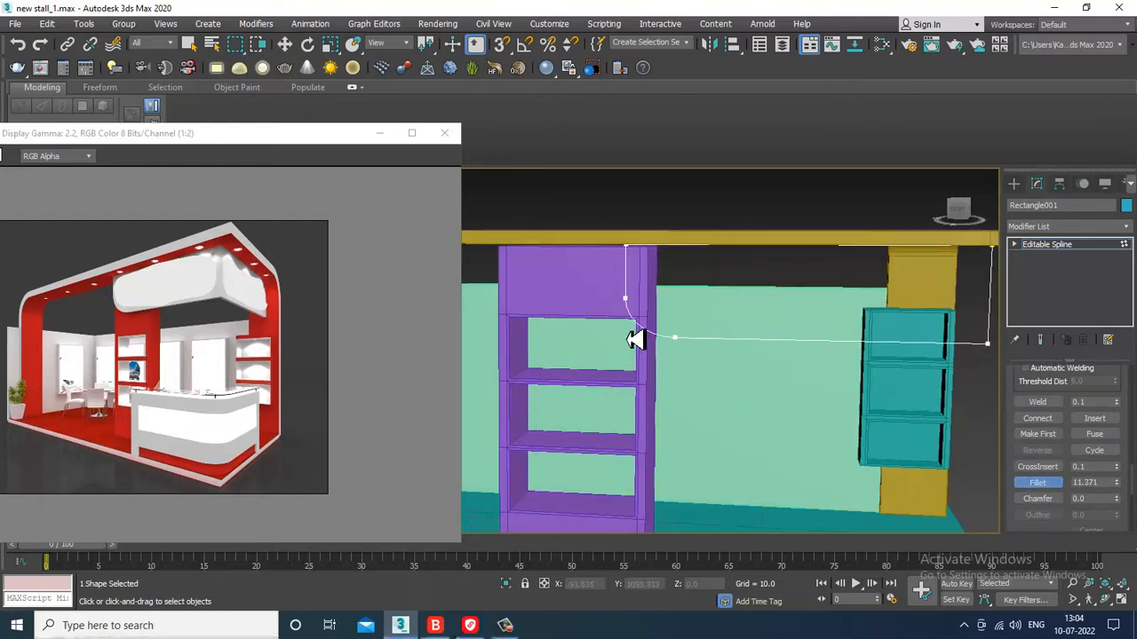
{"action": "scroll", "coordinate": [714, 318], "scroll_direction": "down", "scroll_amount": 4}
{"action": "key", "text": "w"}
Apply an Extrude modifier to the rounded rectangle with an amount of 3.5.
{"action": "middle_click_drag", "start_coordinate": [879, 348], "coordinate": [842, 352], "text": "alt"}
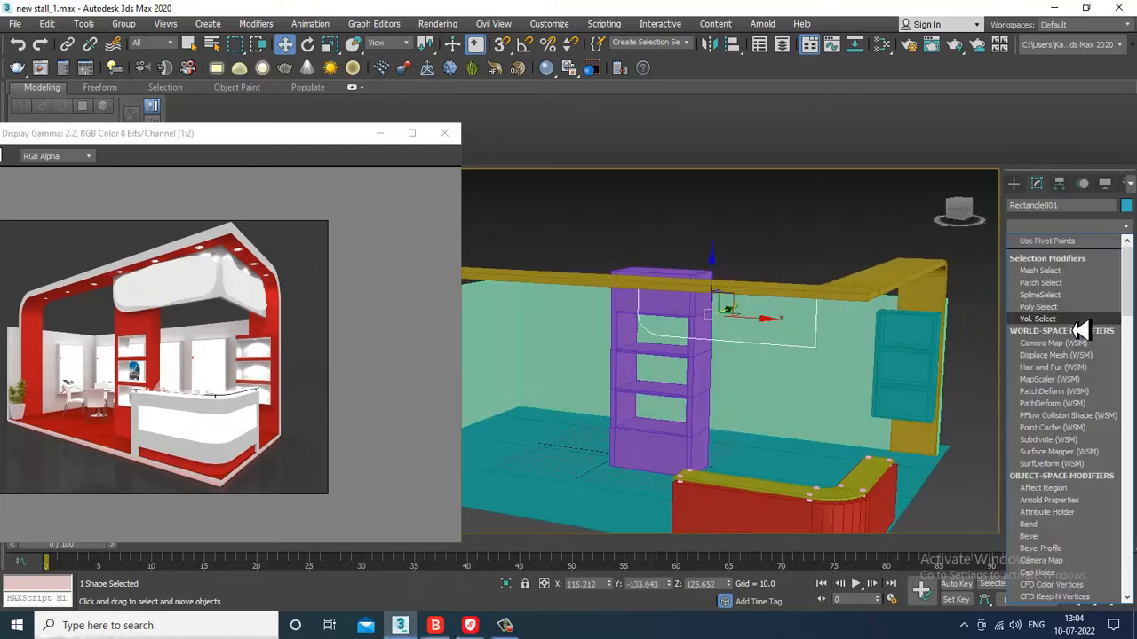
{"action": "scroll", "coordinate": [1079, 330], "scroll_direction": "down", "scroll_amount": 15}
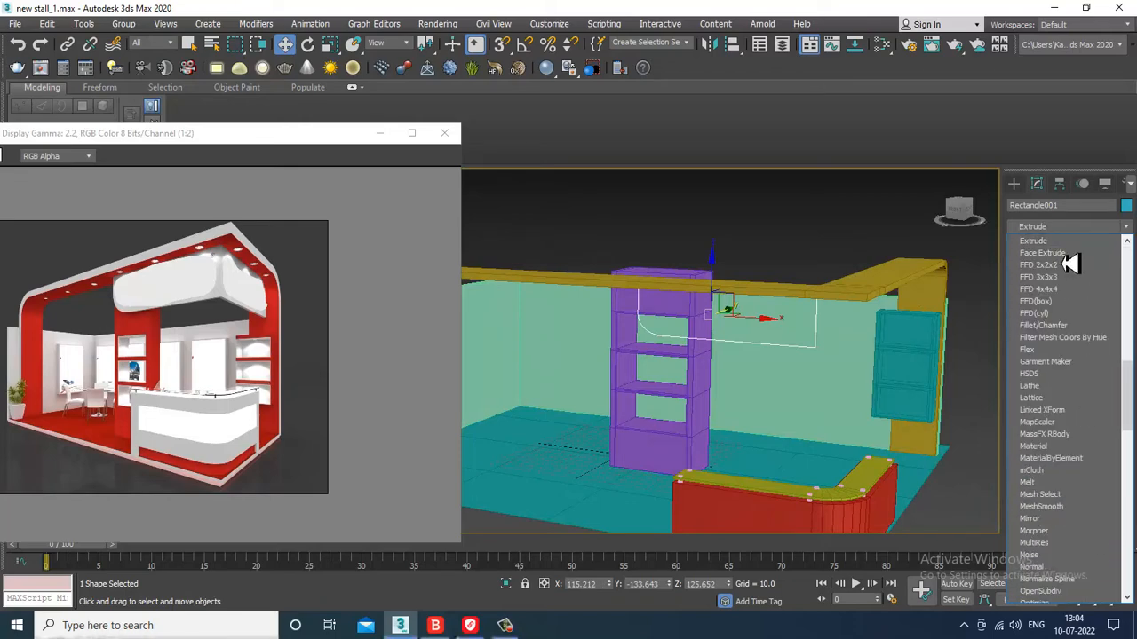
{"action": "left_click", "coordinate": [1059, 241]}
{"action": "scroll", "coordinate": [817, 378], "scroll_direction": "up", "scroll_amount": 5}
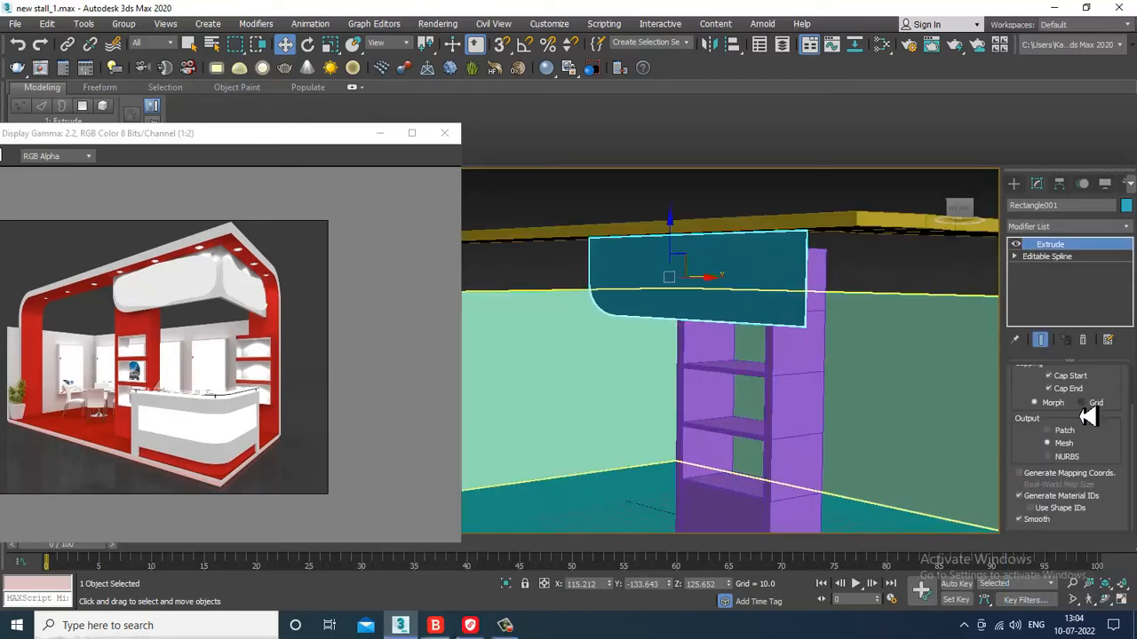
{"action": "left_click_drag", "start_coordinate": [1115, 400], "coordinate": [1102, 446]}
{"action": "left_click_drag", "start_coordinate": [1116, 380], "coordinate": [1115, 377]}
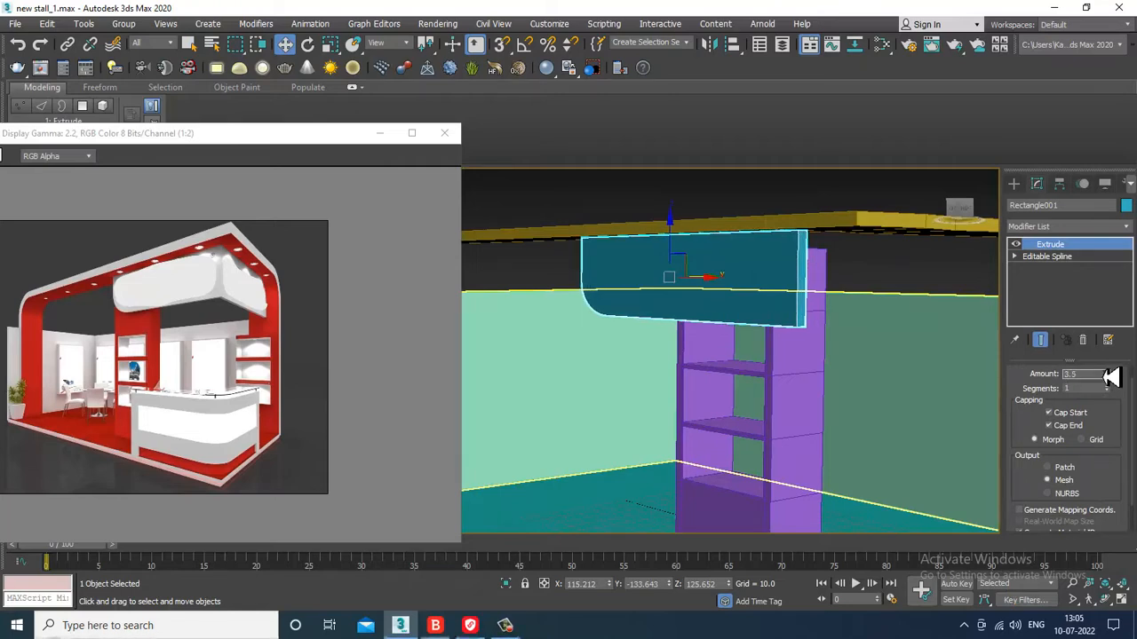
Convert the extruded fascia panel to an Editable Poly.
{"action": "right_click", "coordinate": [749, 259]}
{"action": "mouse_move", "coordinate": [857, 405]}
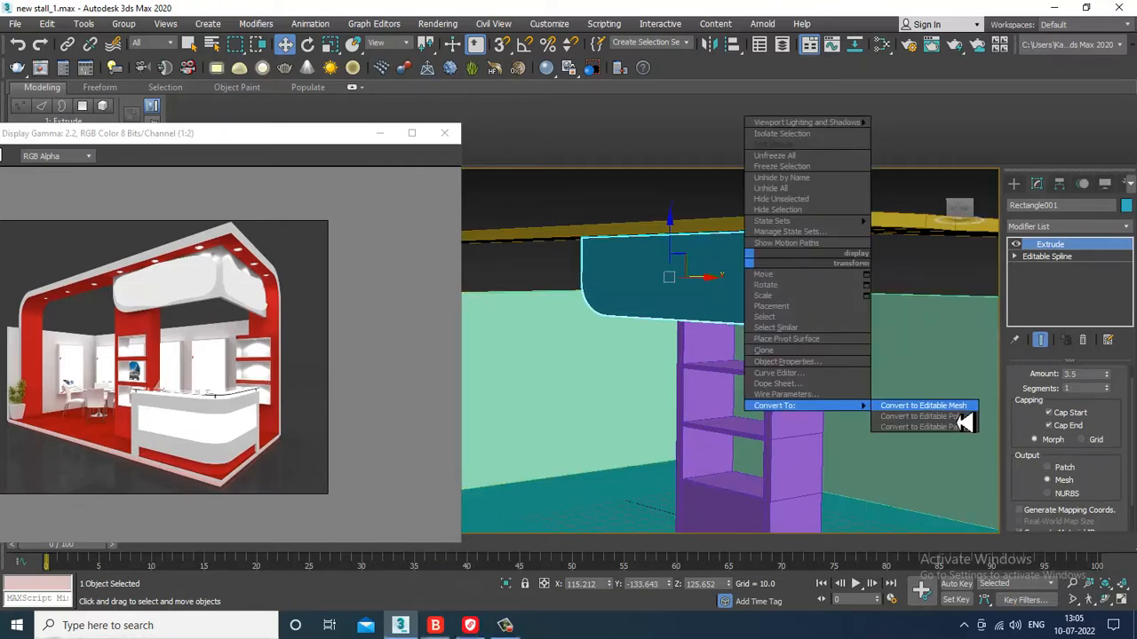
{"action": "left_click", "coordinate": [956, 417]}
{"action": "middle_click_drag", "start_coordinate": [843, 375], "coordinate": [888, 415], "text": "alt"}
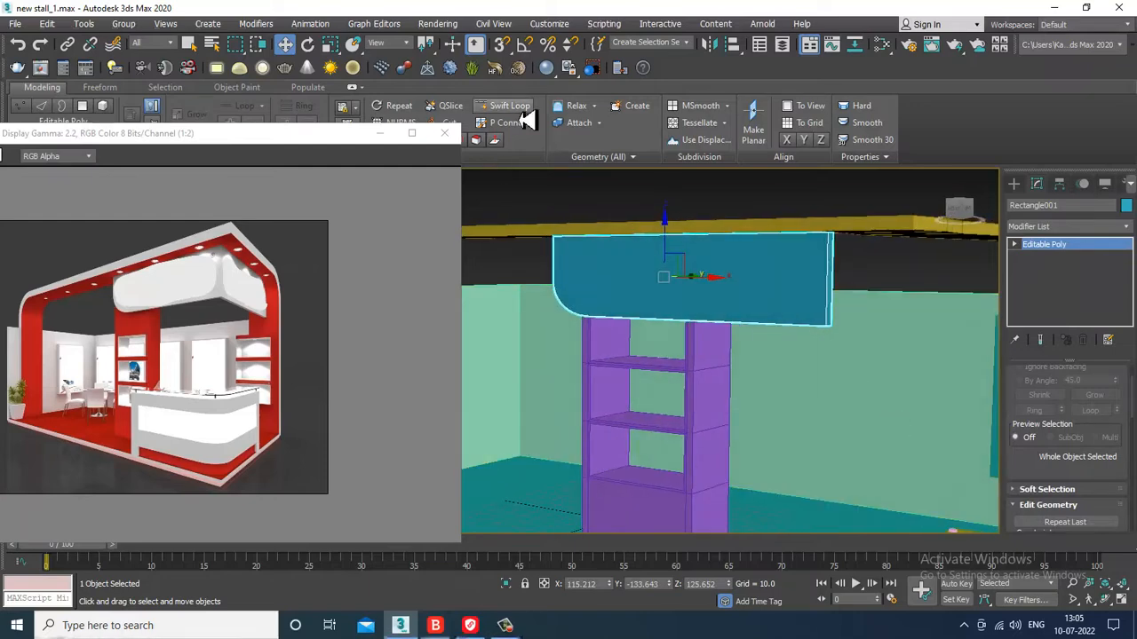
Connect the fascia panel's long top and bottom edges with one segment.
{"action": "key", "text": "2"}
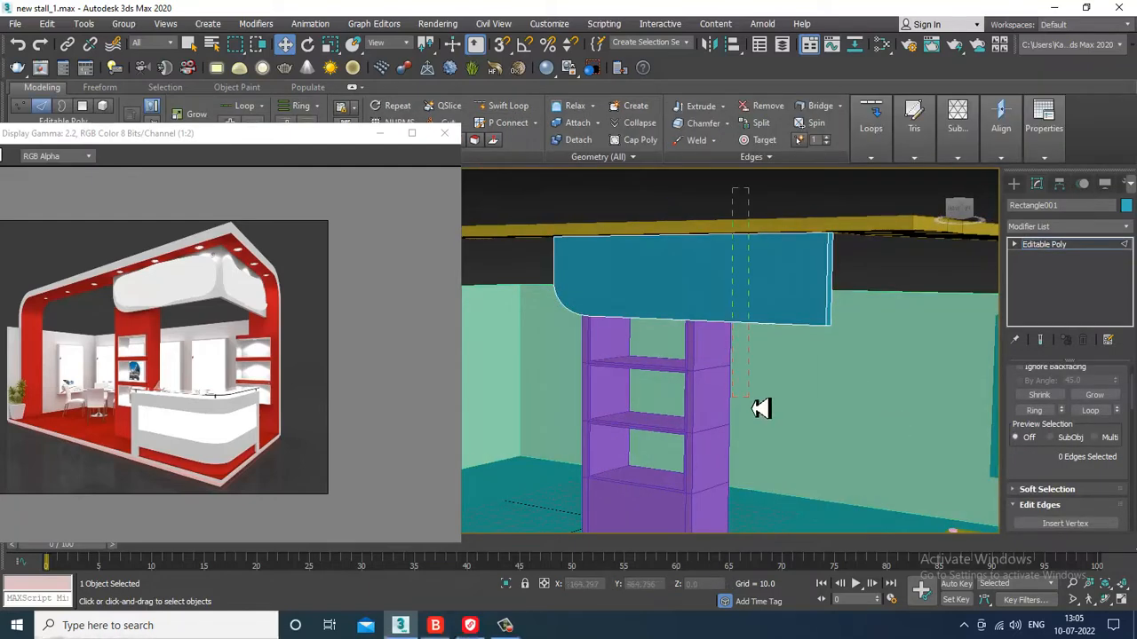
{"action": "middle_click_drag", "start_coordinate": [761, 407], "coordinate": [939, 394], "text": "alt"}
{"action": "scroll", "coordinate": [1051, 445], "scroll_direction": "down", "scroll_amount": 3}
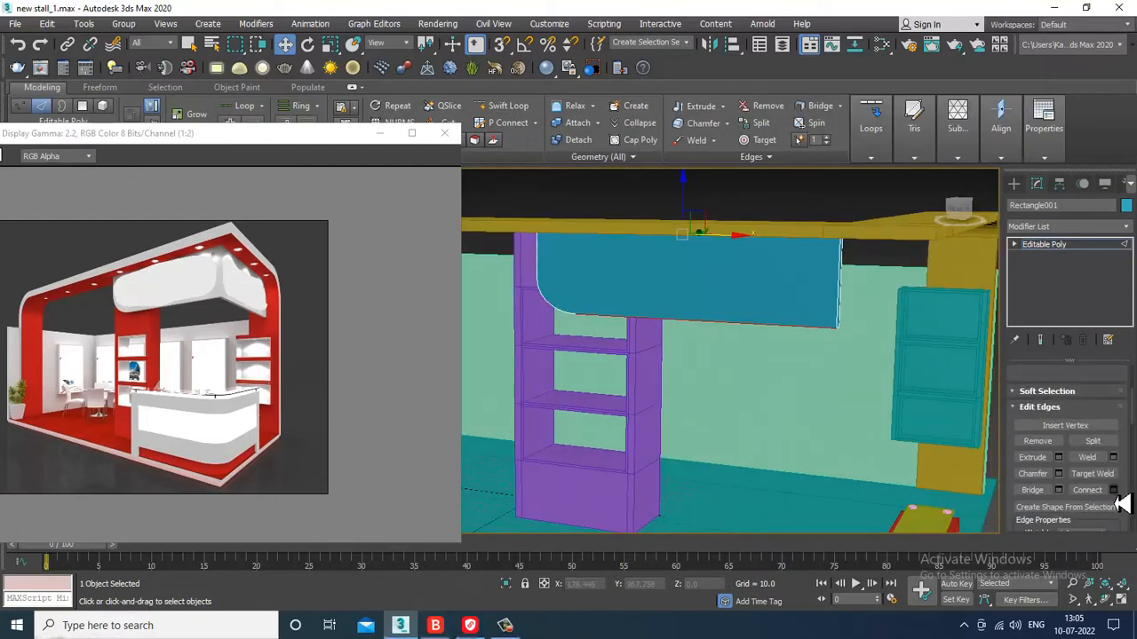
{"action": "left_click", "coordinate": [1114, 491]}
{"action": "middle_click_drag", "start_coordinate": [852, 353], "coordinate": [701, 283], "text": "alt"}
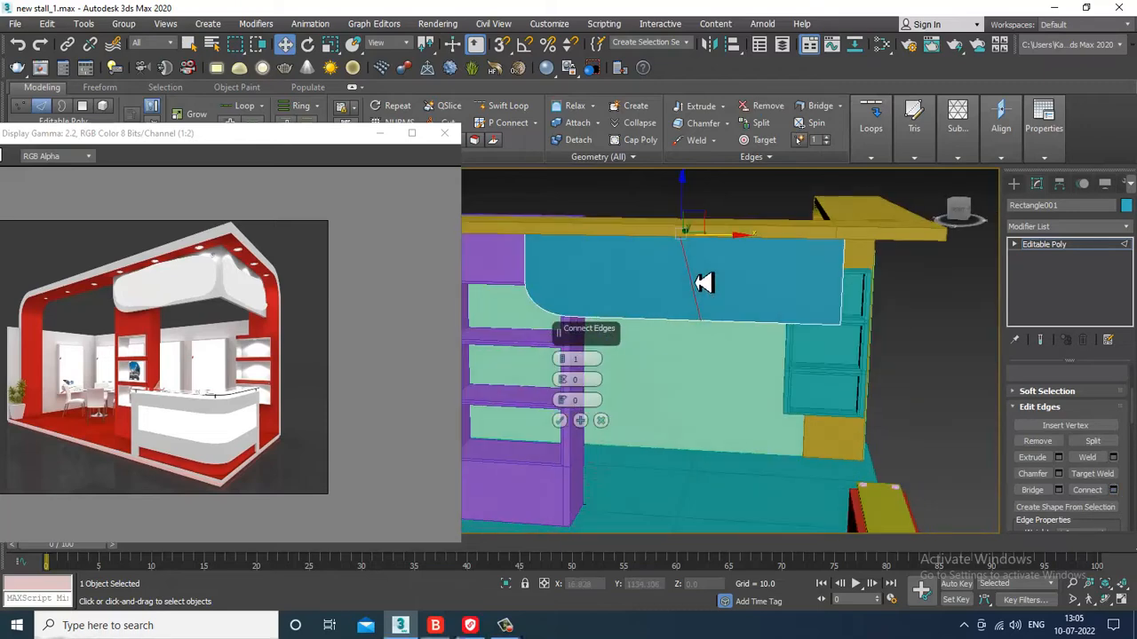
{"action": "left_click", "coordinate": [559, 421]}
Straighten the new slanted edge loop to vertical by scaling it flat along X in the front view.
{"action": "key", "text": "alt+w"}
{"action": "right_click", "coordinate": [849, 246]}
{"action": "key", "text": "alt+w"}
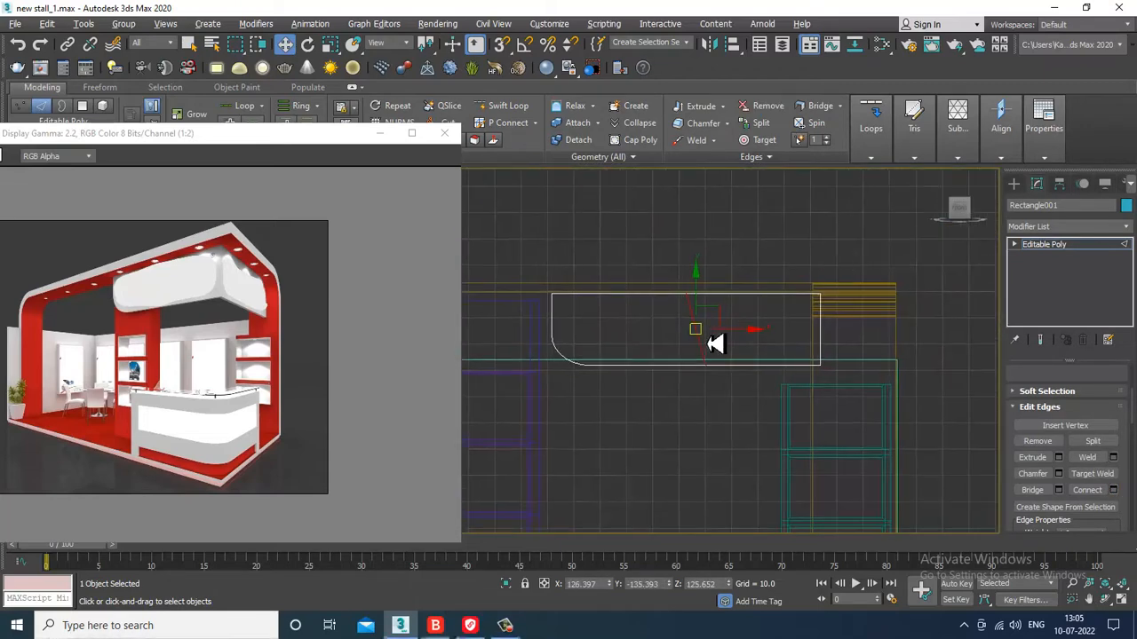
{"action": "key", "text": "r"}
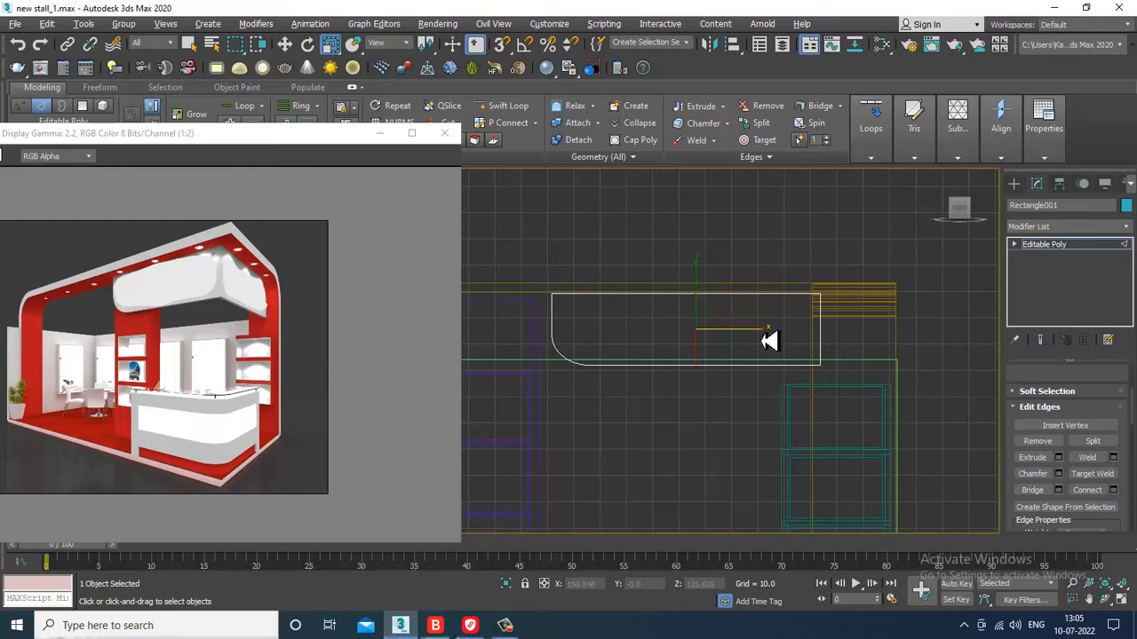
{"action": "left_click_drag", "start_coordinate": [759, 331], "coordinate": [101, 325]}
Move the straightened edge loop along X close to the fascia panel's square end, at X about 170.5.
{"action": "key", "text": "w"}
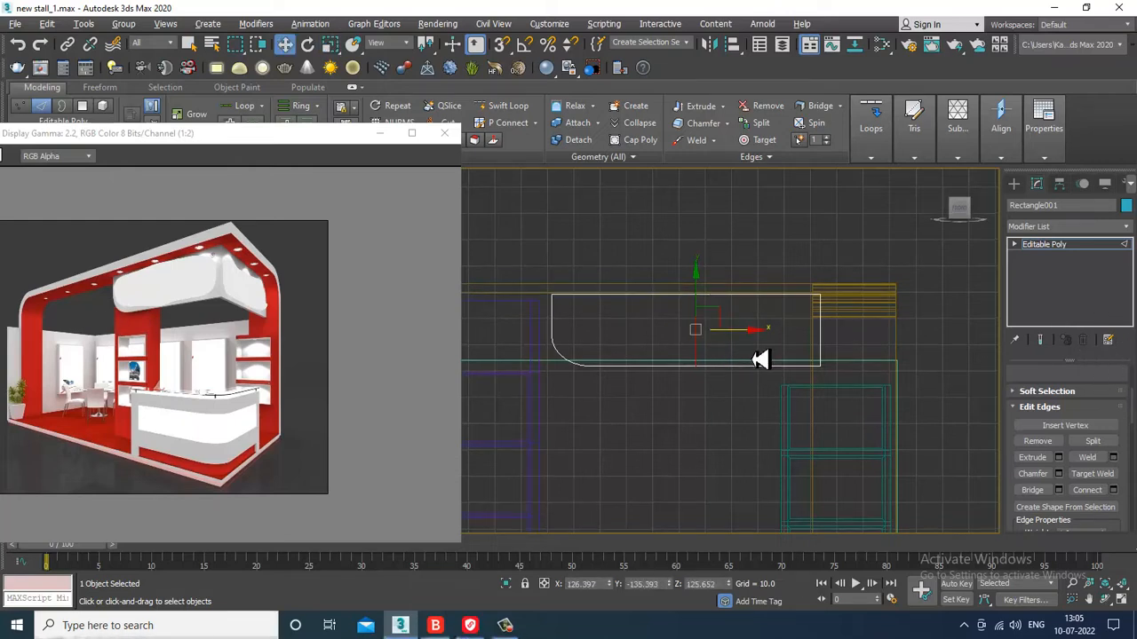
{"action": "scroll", "coordinate": [741, 342], "scroll_direction": "up", "scroll_amount": 2}
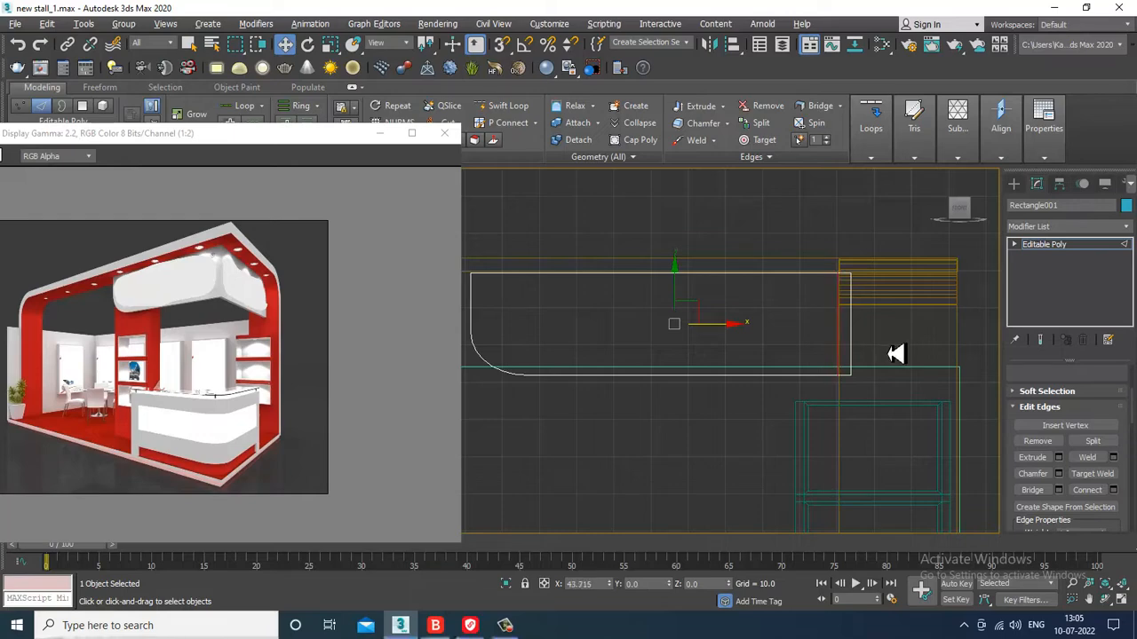
{"action": "key", "text": "alt+w"}
{"action": "middle_click_drag", "start_coordinate": [904, 415], "coordinate": [820, 354], "text": "alt"}
{"action": "key", "text": "alt+w"}
{"action": "key", "text": "alt+w"}
{"action": "key", "text": "alt+w"}
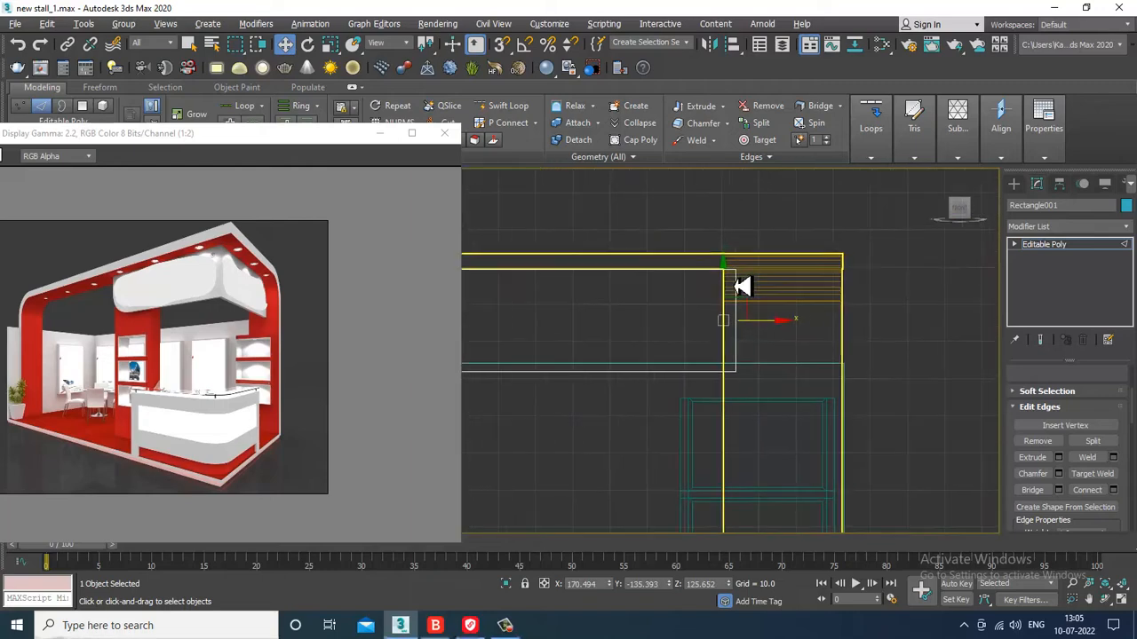
Move the vertices of the panel's square end strip outward along X, centring them at X about 177.5.
{"action": "key", "text": "1"}
{"action": "left_click_drag", "start_coordinate": [787, 333], "coordinate": [805, 332]}
{"action": "key", "text": "alt+w"}
{"action": "middle_click_drag", "start_coordinate": [924, 410], "coordinate": [735, 388], "text": "alt"}
{"action": "key", "text": "alt+w"}
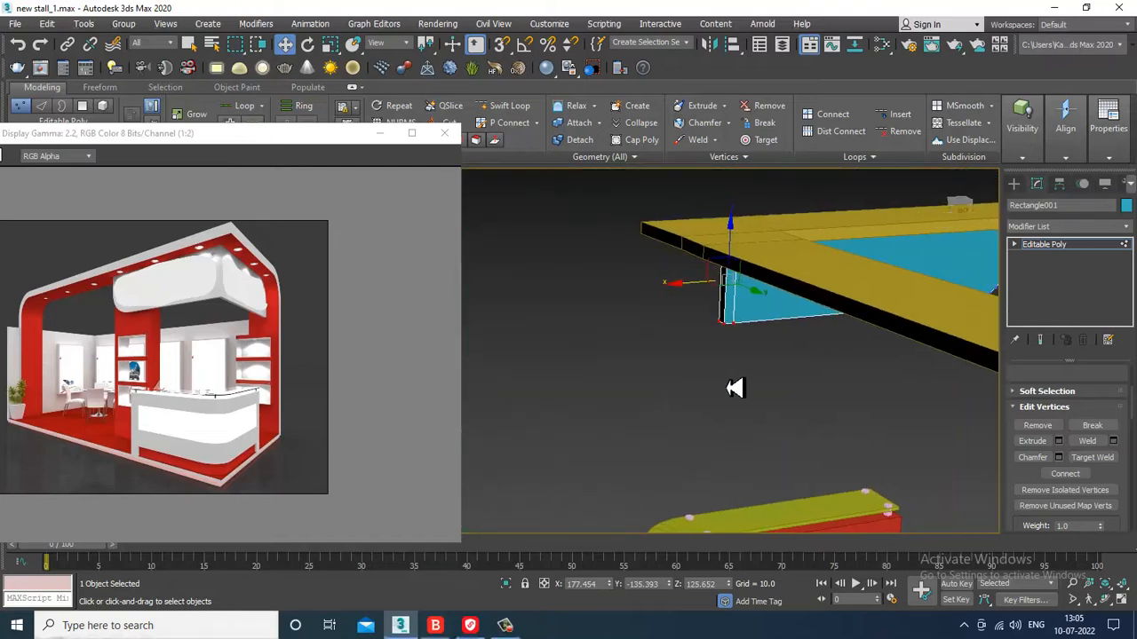
Extrude the narrow back face at the panel's square end to form a side return reaching Y about -27.8.
{"action": "key", "text": "4"}
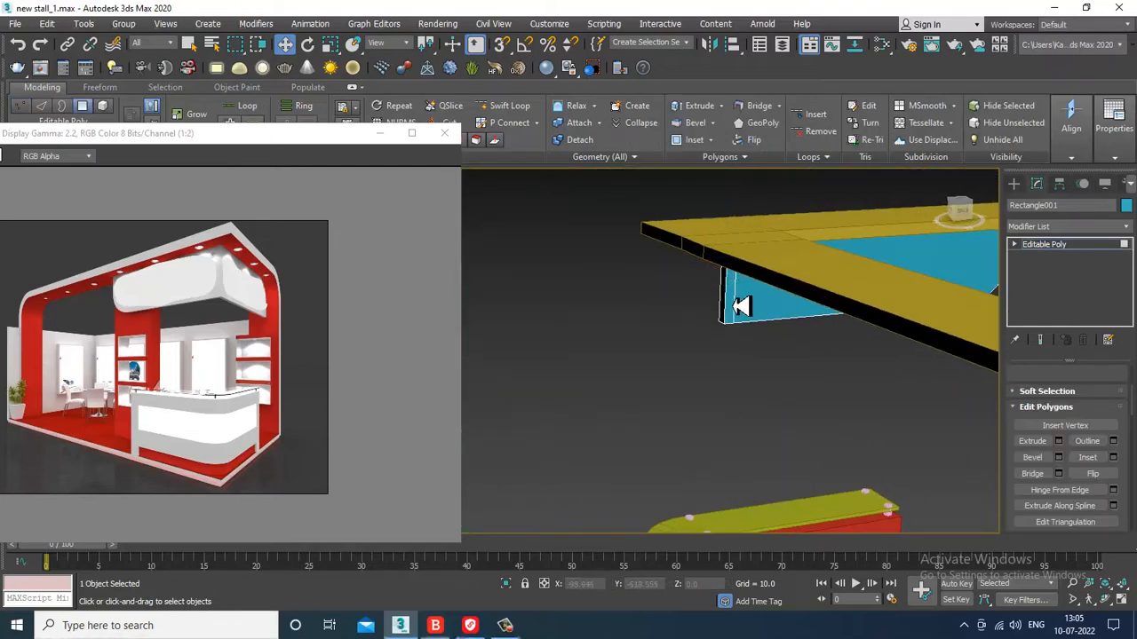
{"action": "left_click", "coordinate": [736, 306]}
{"action": "middle_click_drag", "start_coordinate": [736, 306], "coordinate": [783, 376], "text": "alt"}
{"action": "left_click", "coordinate": [1058, 442]}
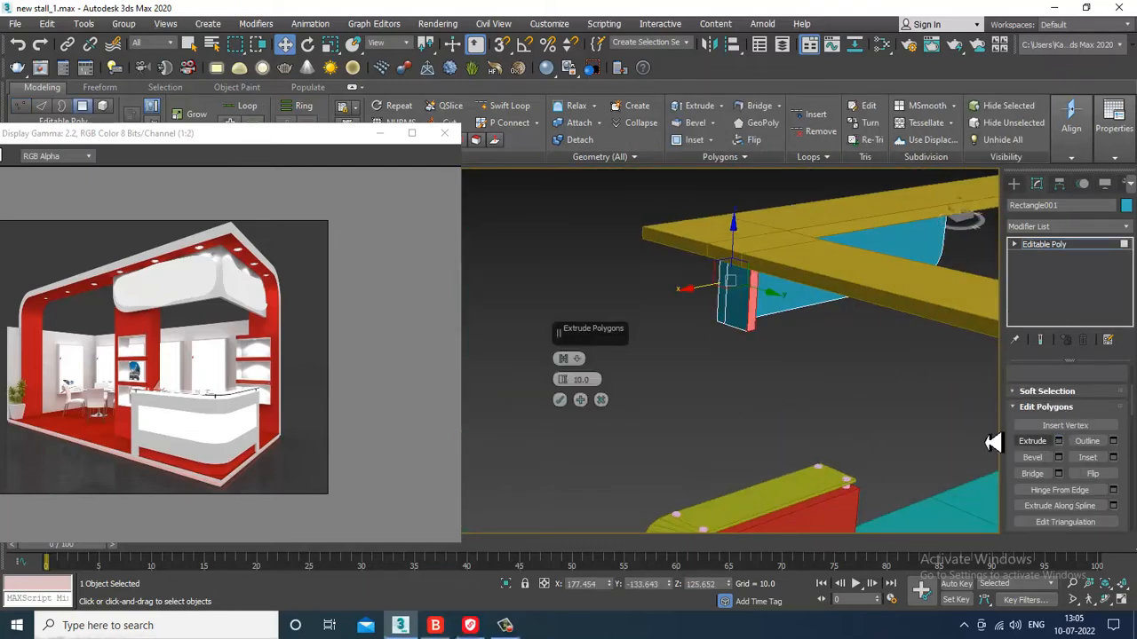
{"action": "middle_click_drag", "start_coordinate": [990, 445], "coordinate": [575, 390], "text": "alt"}
{"action": "left_click_drag", "start_coordinate": [576, 388], "coordinate": [553, 635]}
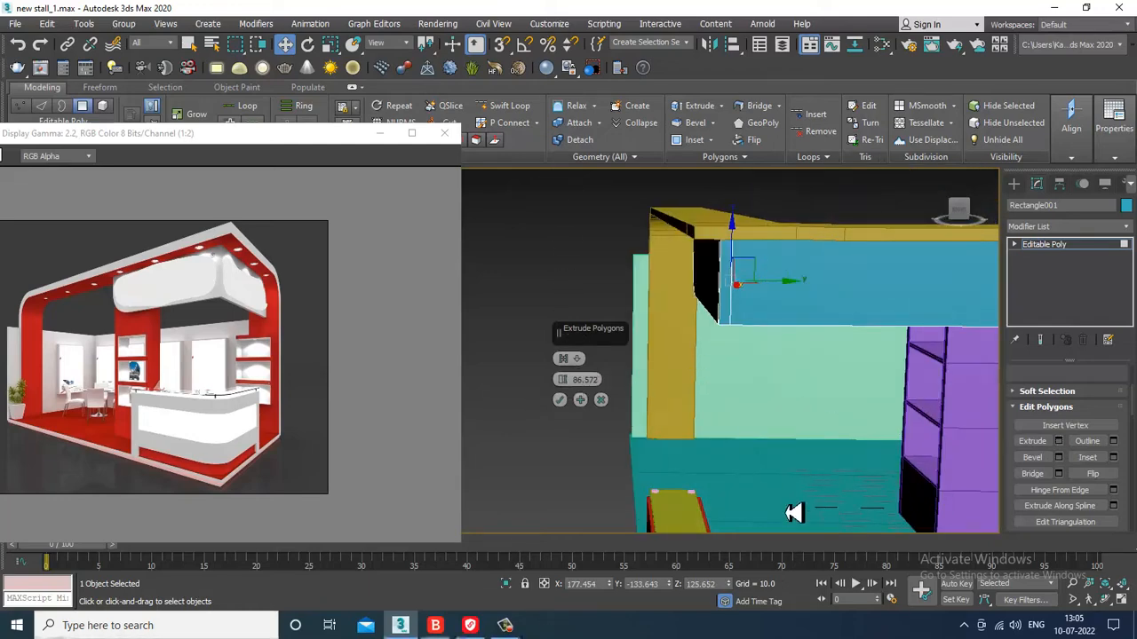
{"action": "middle_click_drag", "start_coordinate": [880, 470], "coordinate": [850, 380], "text": "alt"}
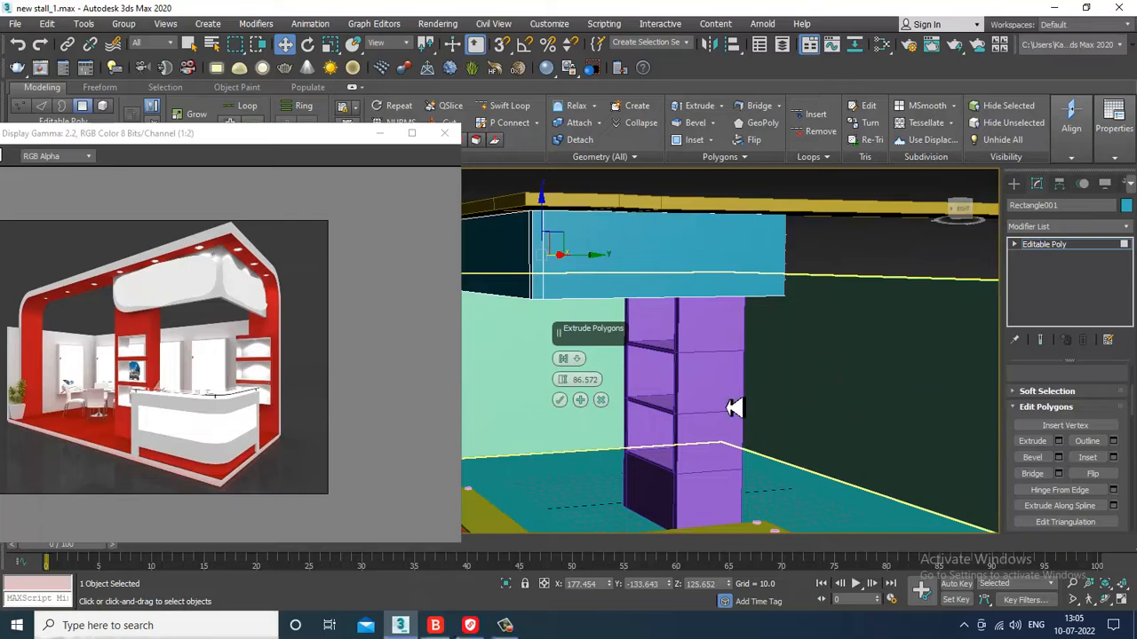
{"action": "scroll", "coordinate": [755, 399], "scroll_direction": "down", "scroll_amount": 3}
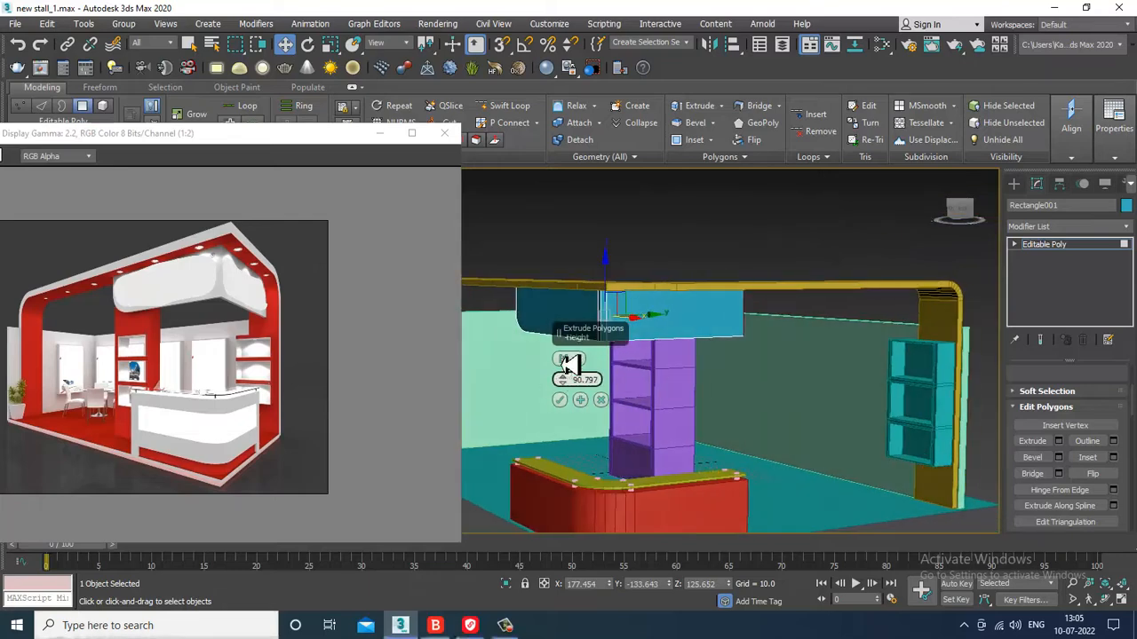
{"action": "left_click_drag", "start_coordinate": [567, 361], "coordinate": [578, 303]}
{"action": "left_click", "coordinate": [560, 401]}
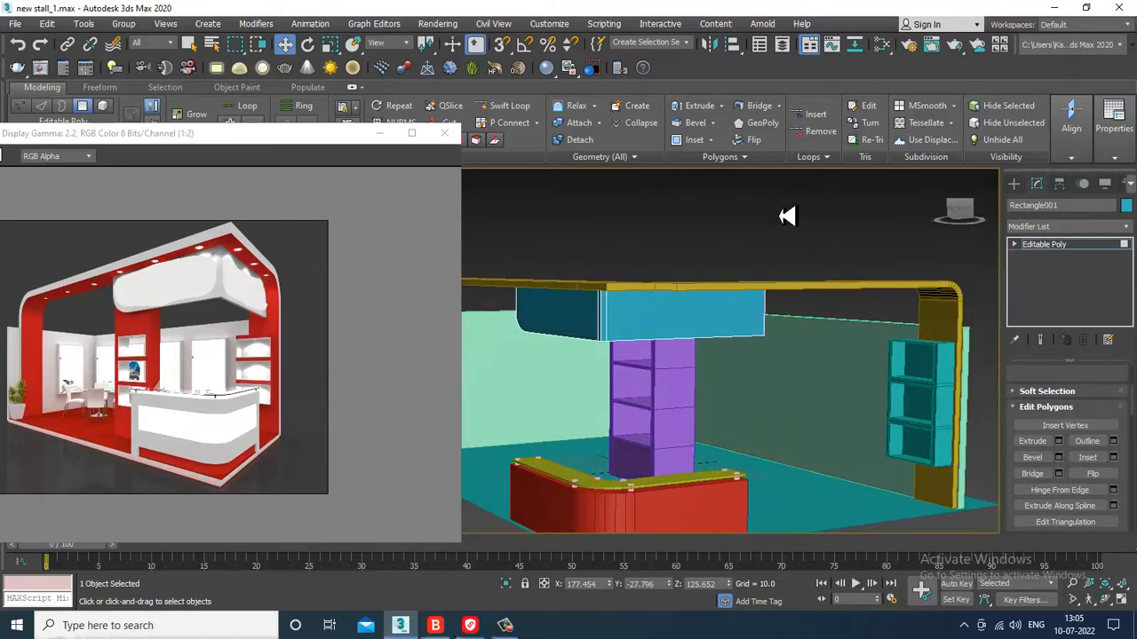
Chamfer the lower corner edge at the side return's free end by about 4.7, adding segments to round it.
{"action": "middle_click_drag", "start_coordinate": [787, 216], "coordinate": [798, 267], "text": "alt"}
{"action": "scroll", "coordinate": [752, 294], "scroll_direction": "up", "scroll_amount": 4}
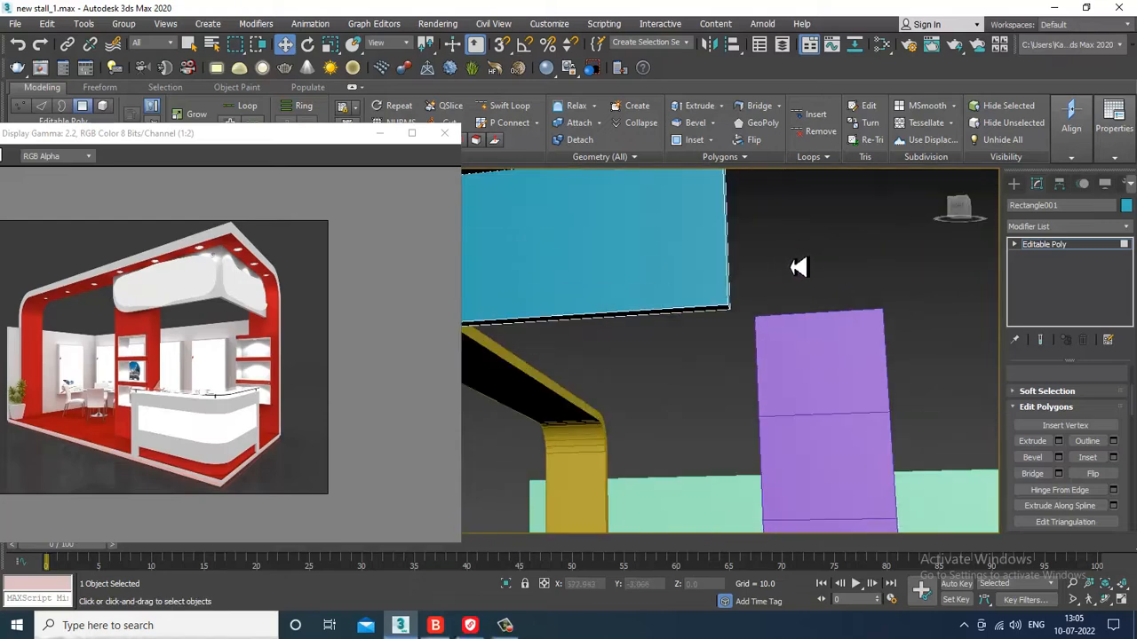
{"action": "key", "text": "2"}
{"action": "scroll", "coordinate": [734, 308], "scroll_direction": "up", "scroll_amount": 2}
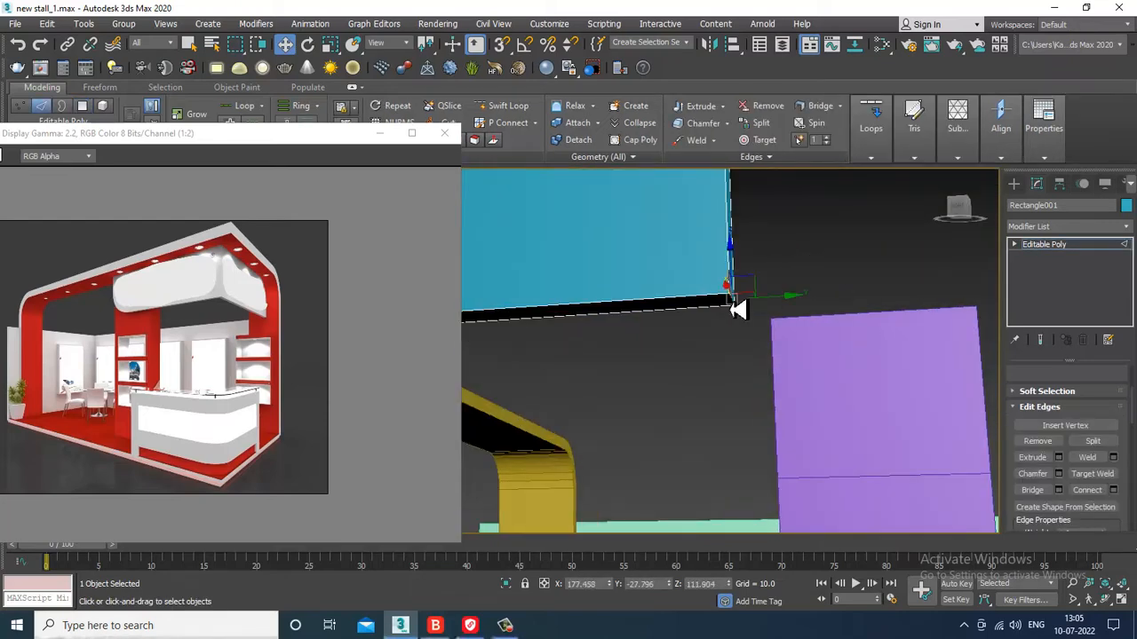
{"action": "left_click", "coordinate": [1058, 475]}
{"action": "left_click_drag", "start_coordinate": [564, 379], "coordinate": [563, 359]}
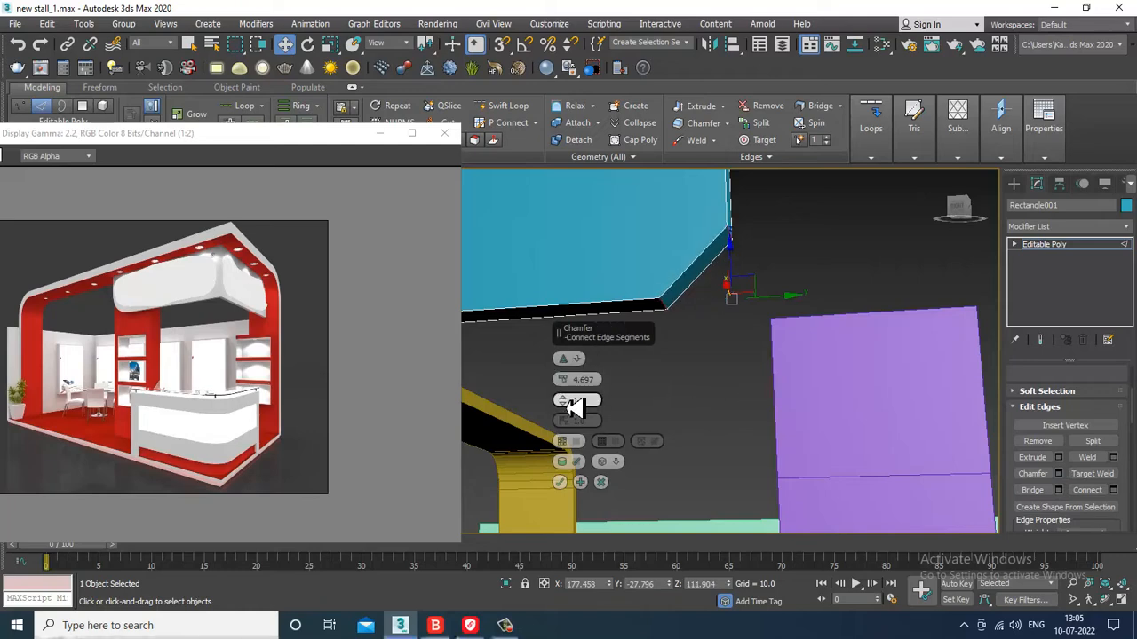
{"action": "left_click_drag", "start_coordinate": [573, 405], "coordinate": [573, 388]}
{"action": "left_click", "coordinate": [560, 482]}
Move all of the side return's vertices outward along X by about 5 in the top view.
{"action": "middle_click_drag", "start_coordinate": [571, 489], "coordinate": [848, 345], "text": "alt"}
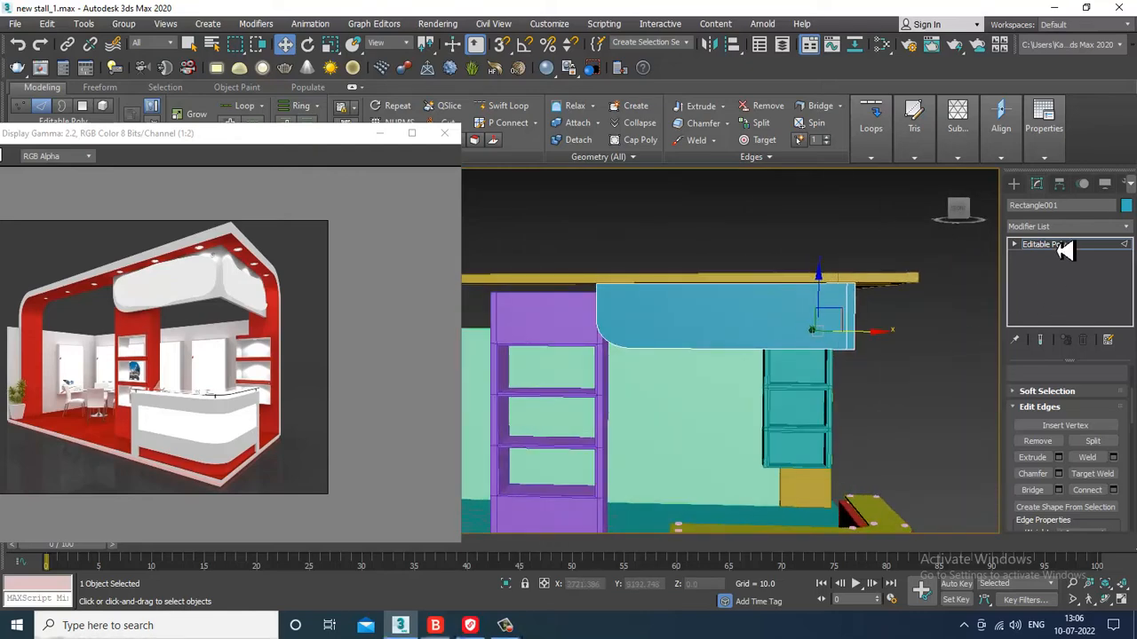
{"action": "left_click", "coordinate": [1060, 251]}
{"action": "middle_click_drag", "start_coordinate": [920, 341], "coordinate": [895, 336], "text": "alt"}
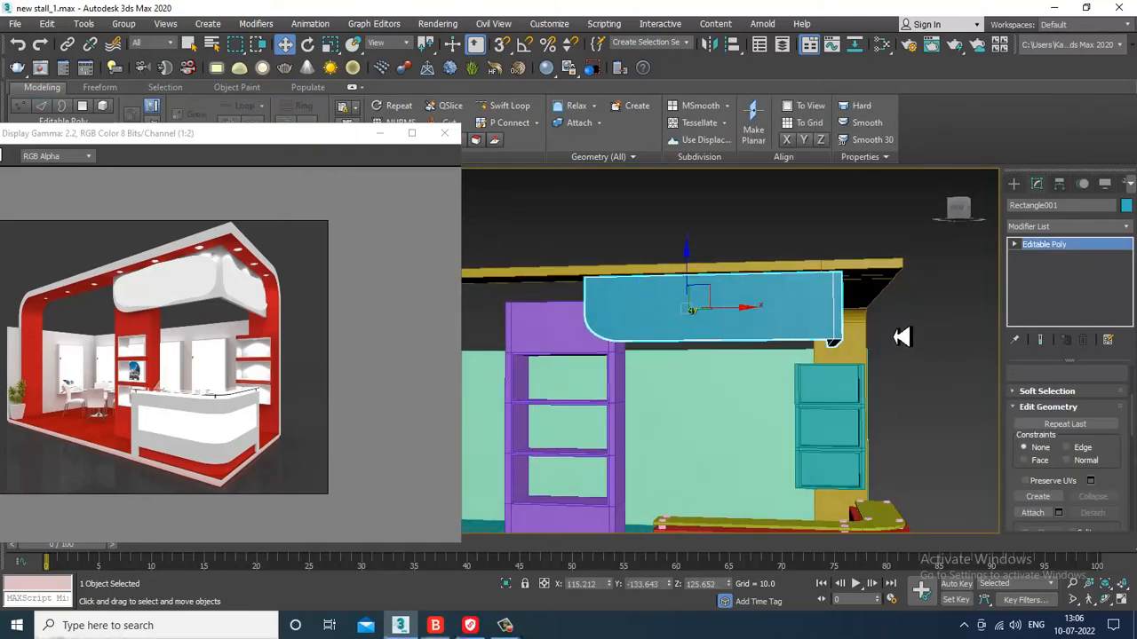
{"action": "key", "text": "alt+w"}
{"action": "middle_click", "coordinate": [527, 271]}
{"action": "key", "text": "alt+w"}
{"action": "scroll", "coordinate": [613, 299], "scroll_direction": "down", "scroll_amount": 5}
{"action": "scroll", "coordinate": [656, 311], "scroll_direction": "up", "scroll_amount": 2}
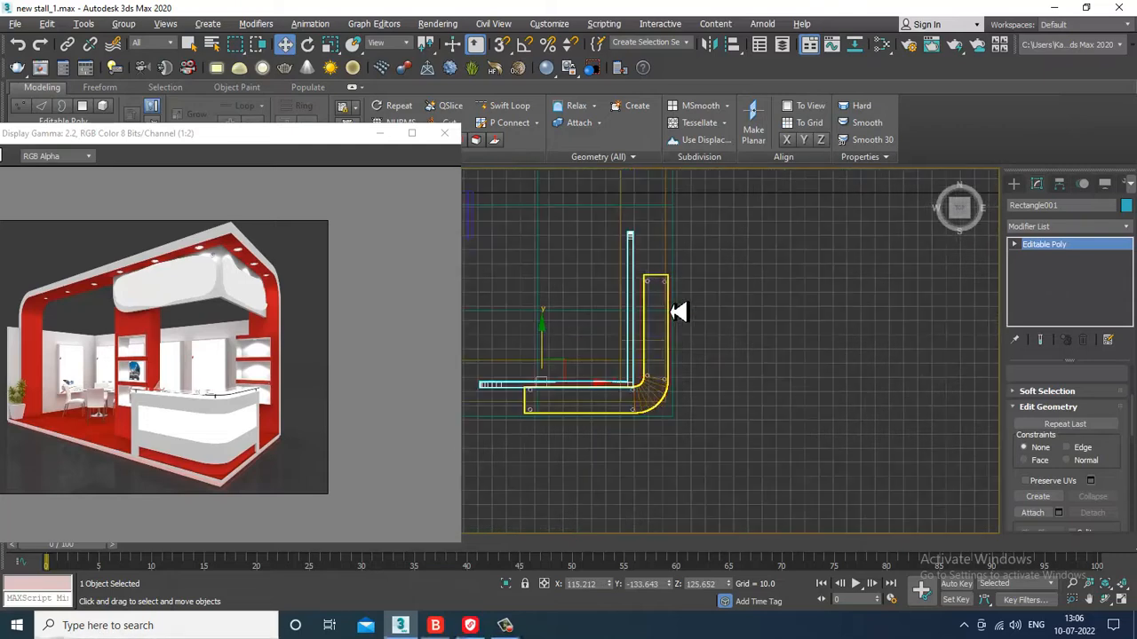
{"action": "key", "text": "1"}
{"action": "scroll", "coordinate": [680, 299], "scroll_direction": "up", "scroll_amount": 3}
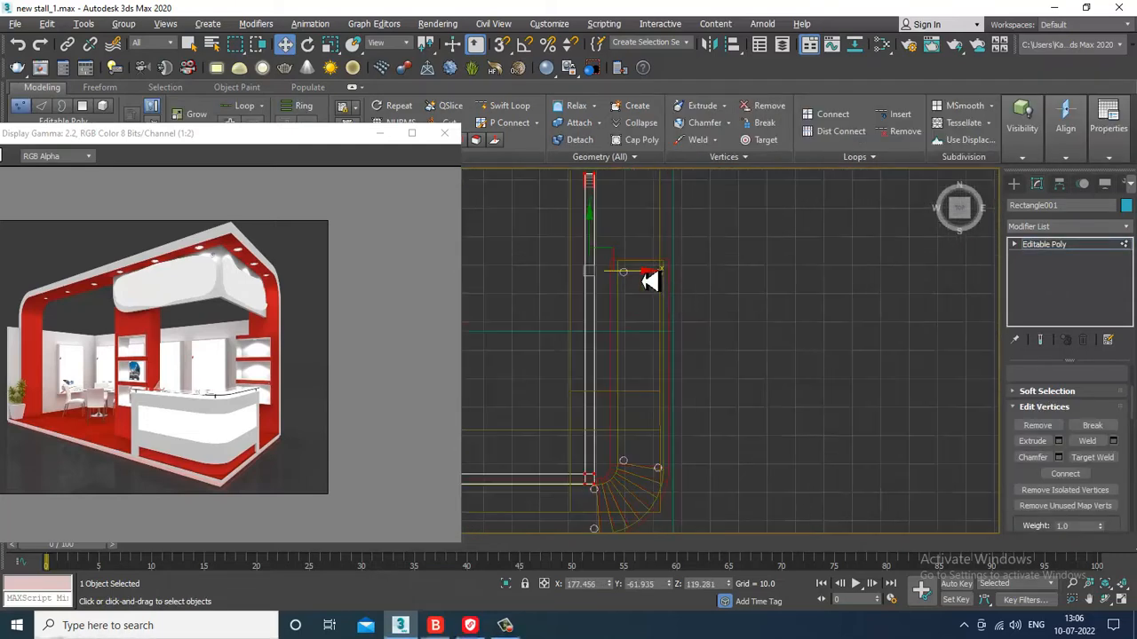
{"action": "left_click_drag", "start_coordinate": [647, 281], "coordinate": [665, 281]}
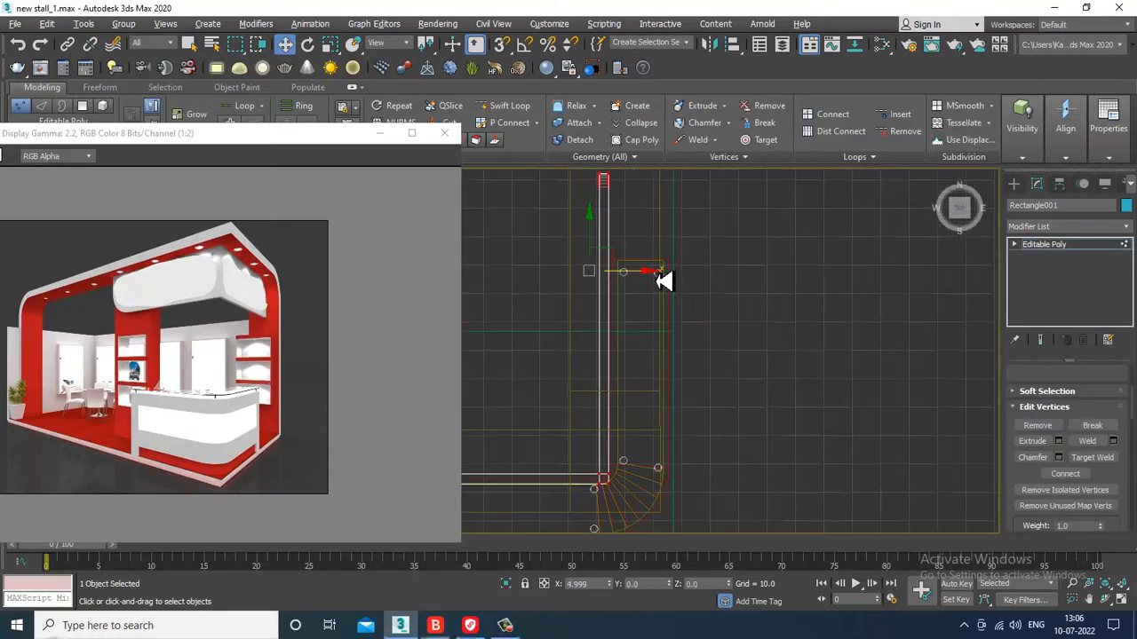
Nudge the side return's vertices slightly further outward, to X about 183.7.
{"action": "key", "text": "alt+w"}
{"action": "middle_click", "coordinate": [816, 451]}
{"action": "key", "text": "alt+w"}
{"action": "middle_click_drag", "start_coordinate": [853, 417], "coordinate": [886, 330], "text": "alt"}
{"action": "left_click_drag", "start_coordinate": [887, 327], "coordinate": [889, 326]}
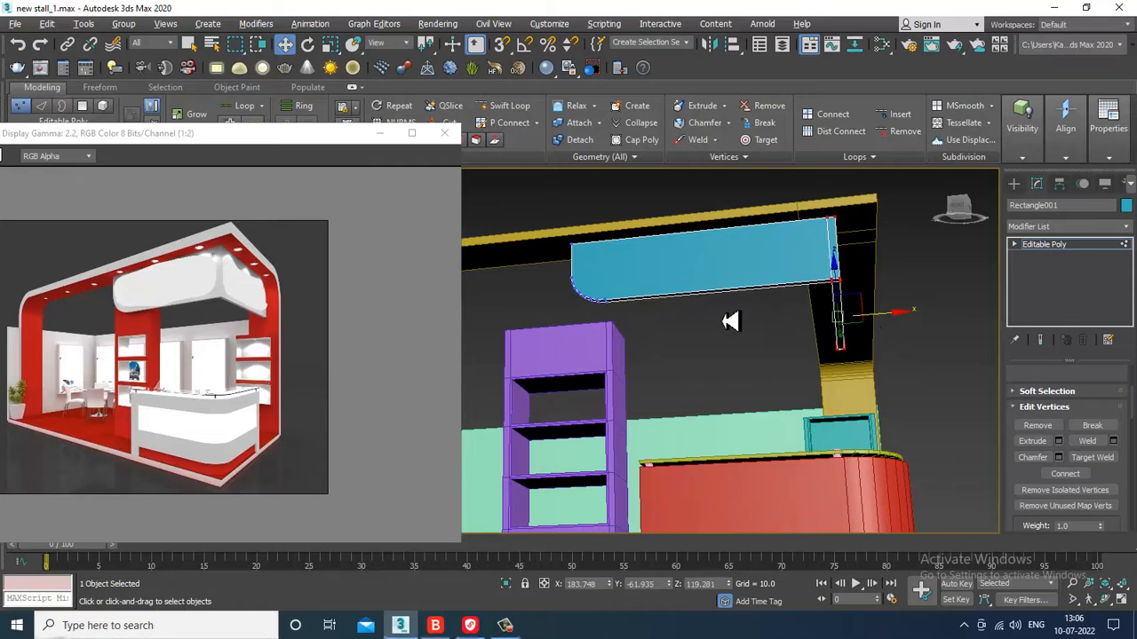
Move the front fascia section's vertices back along Y to about -132.2 in the top view.
{"action": "middle_click_drag", "start_coordinate": [729, 322], "coordinate": [622, 333], "text": "alt"}
{"action": "key", "text": "alt+w"}
{"action": "right_click", "coordinate": [524, 326]}
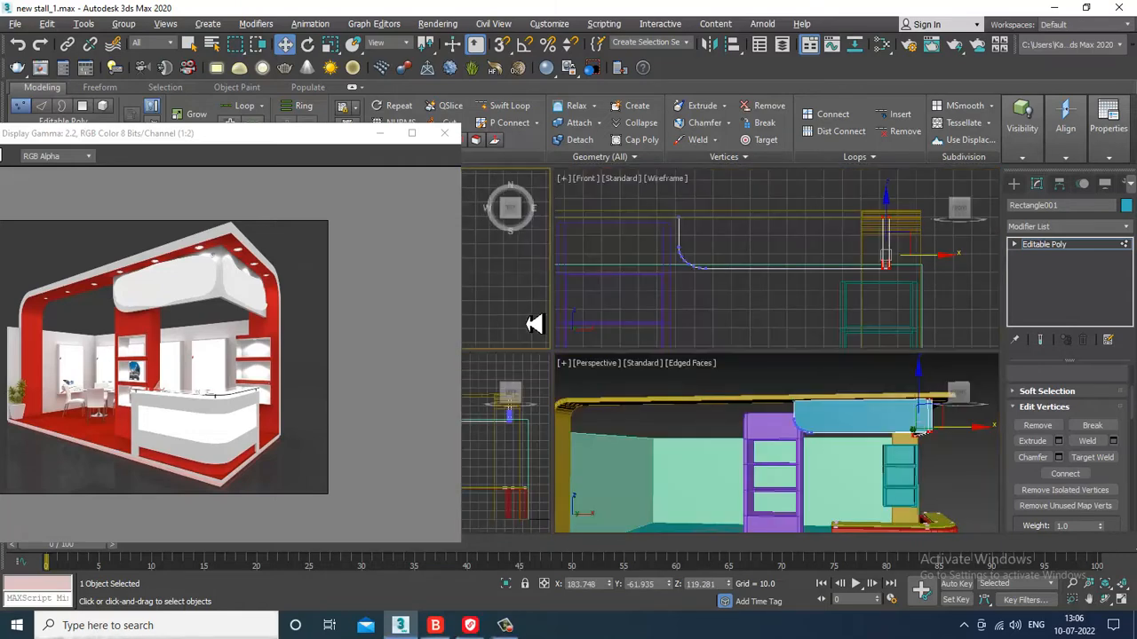
{"action": "key", "text": "alt+w"}
{"action": "scroll", "coordinate": [571, 310], "scroll_direction": "down", "scroll_amount": 3}
{"action": "middle_click_drag", "start_coordinate": [544, 362], "coordinate": [799, 320]}
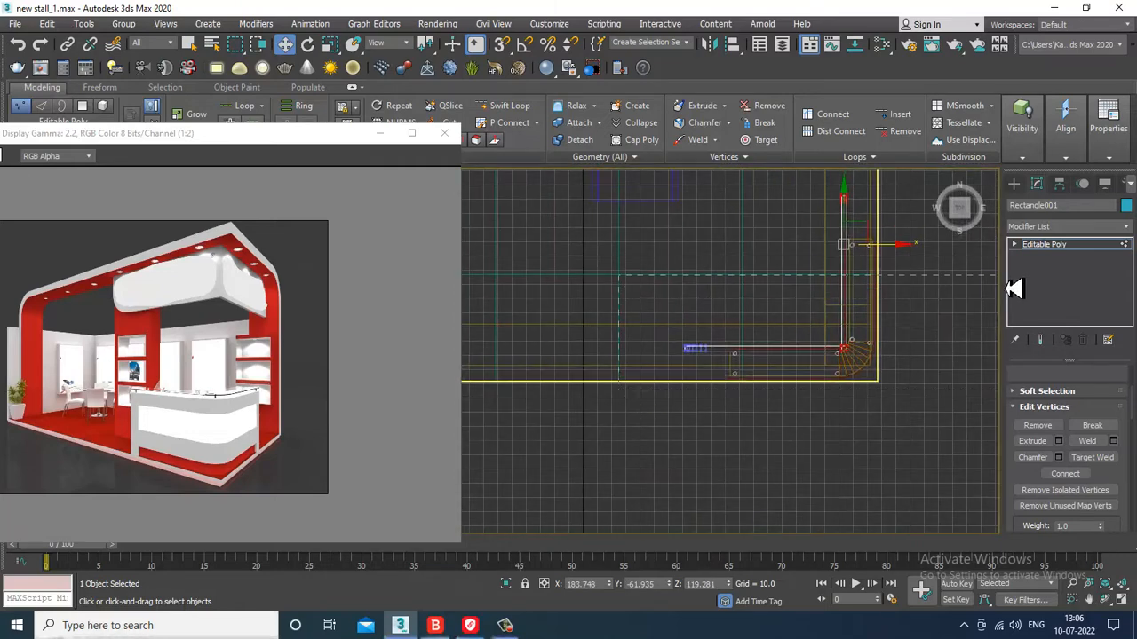
{"action": "scroll", "coordinate": [839, 311], "scroll_direction": "up", "scroll_amount": 2}
{"action": "left_click_drag", "start_coordinate": [706, 341], "coordinate": [710, 335]}
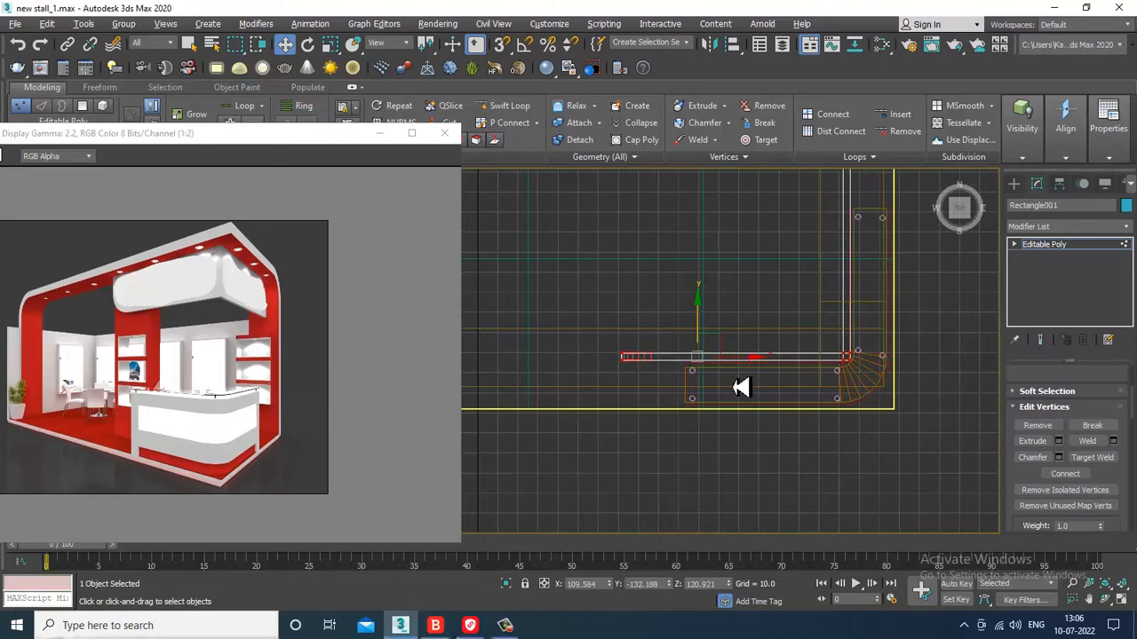
Create a thin cylinder with AutoGrid, radius about 2.36, on the front beam near its curved end for a spotlight.
{"action": "key", "text": "alt+w"}
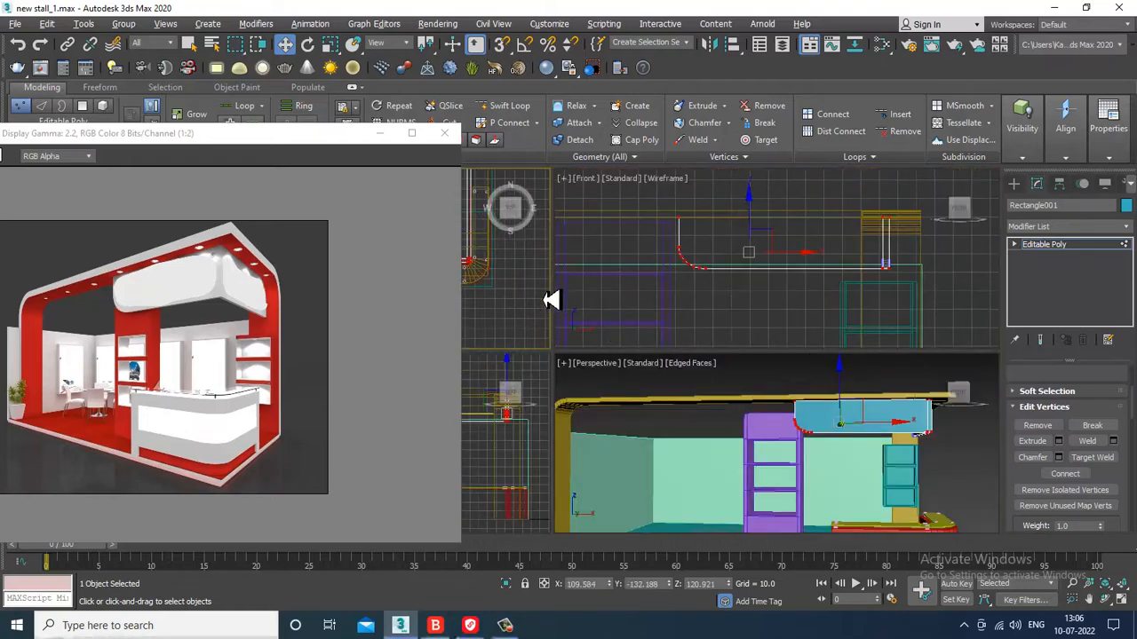
{"action": "key", "text": "alt+w"}
{"action": "scroll", "coordinate": [865, 287], "scroll_direction": "up", "scroll_amount": 2}
{"action": "middle_click_drag", "start_coordinate": [865, 287], "coordinate": [1017, 269]}
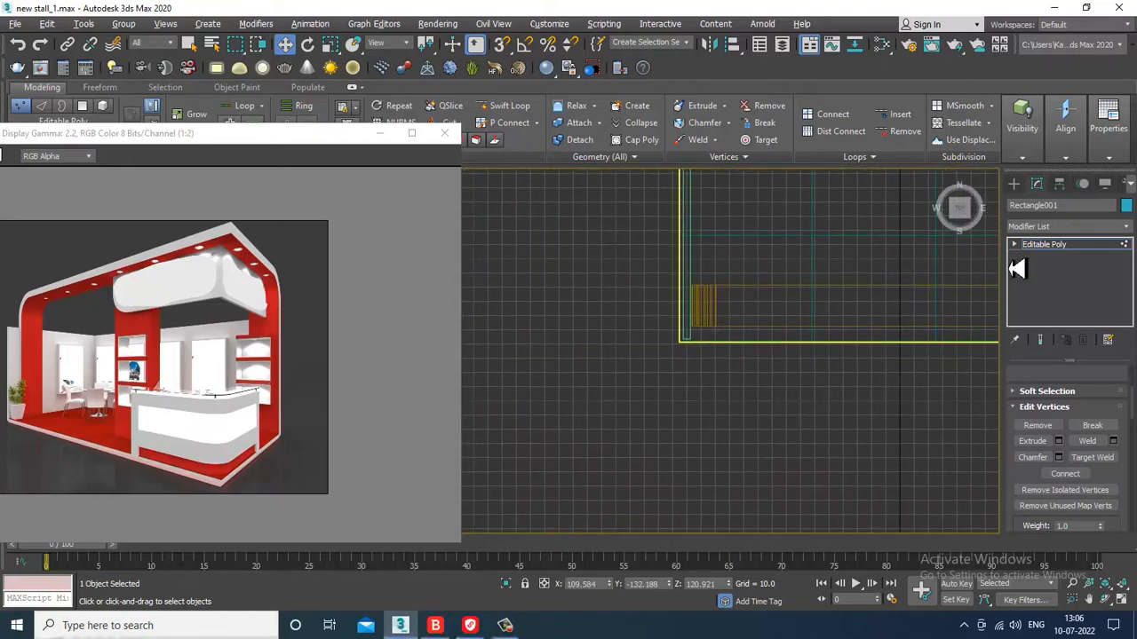
{"action": "left_click", "coordinate": [1015, 184]}
{"action": "left_click", "coordinate": [1014, 204]}
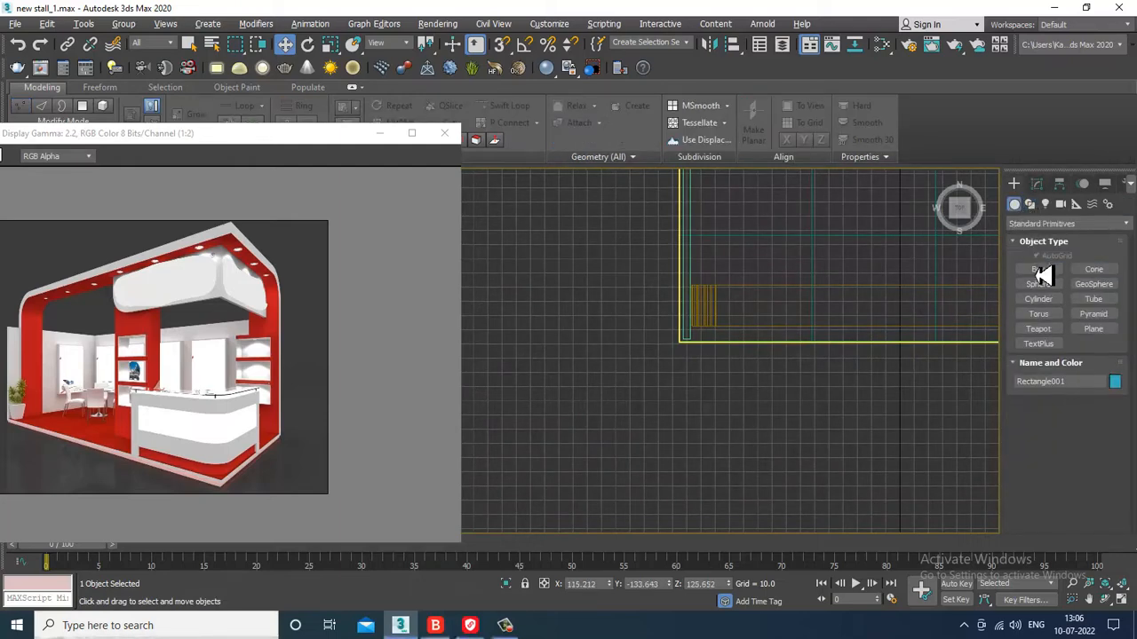
{"action": "left_click", "coordinate": [1039, 299]}
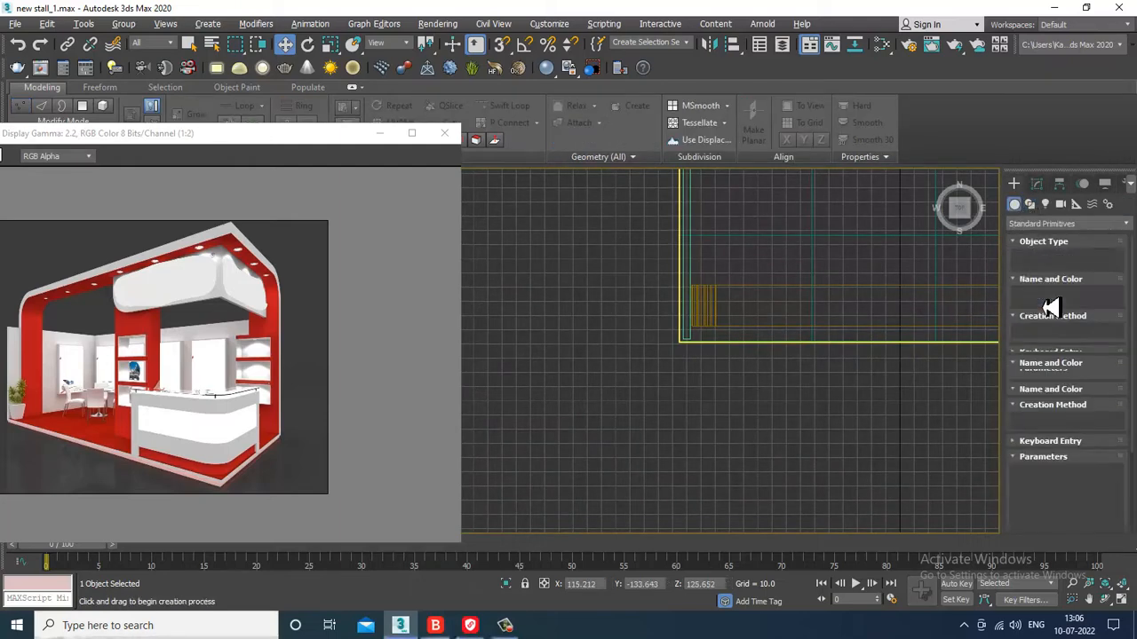
{"action": "left_click", "coordinate": [505, 625]}
{"action": "left_click", "coordinate": [518, 624]}
{"action": "middle_click_drag", "start_coordinate": [764, 327], "coordinate": [583, 325]}
{"action": "scroll", "coordinate": [582, 329], "scroll_direction": "up", "scroll_amount": 3}
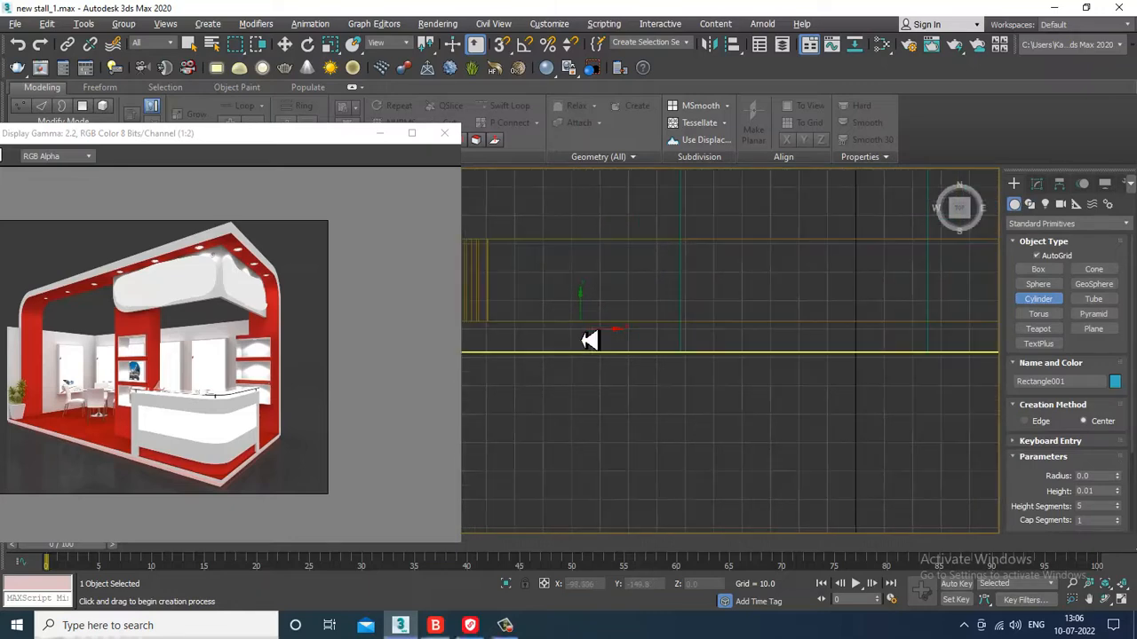
{"action": "scroll", "coordinate": [573, 348], "scroll_direction": "down", "scroll_amount": 3}
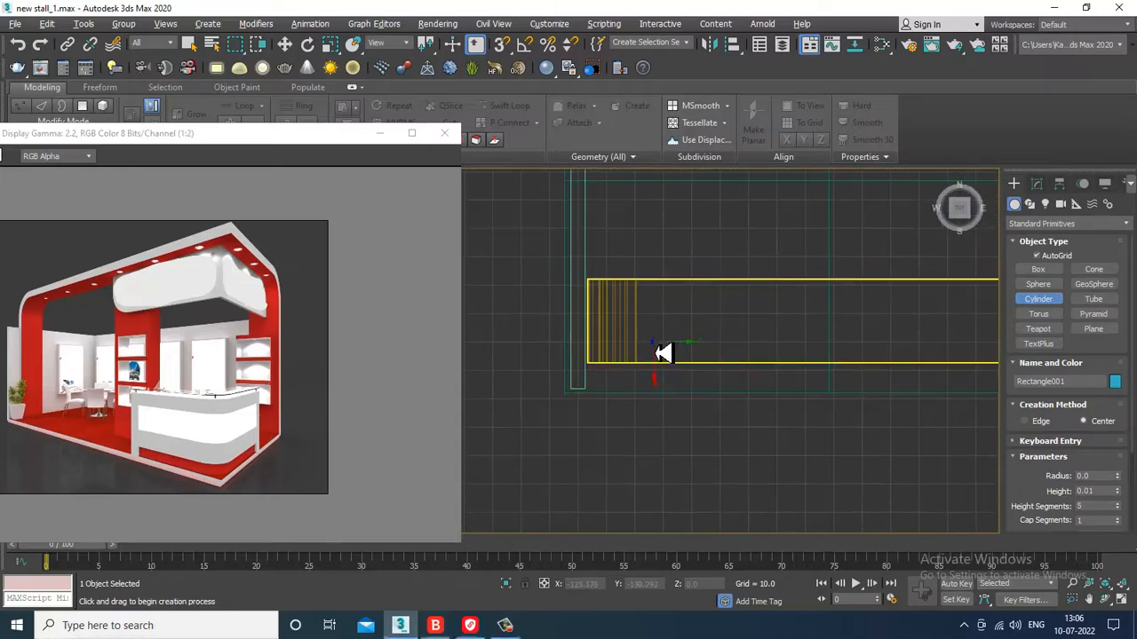
{"action": "left_click_drag", "start_coordinate": [661, 353], "coordinate": [666, 356]}
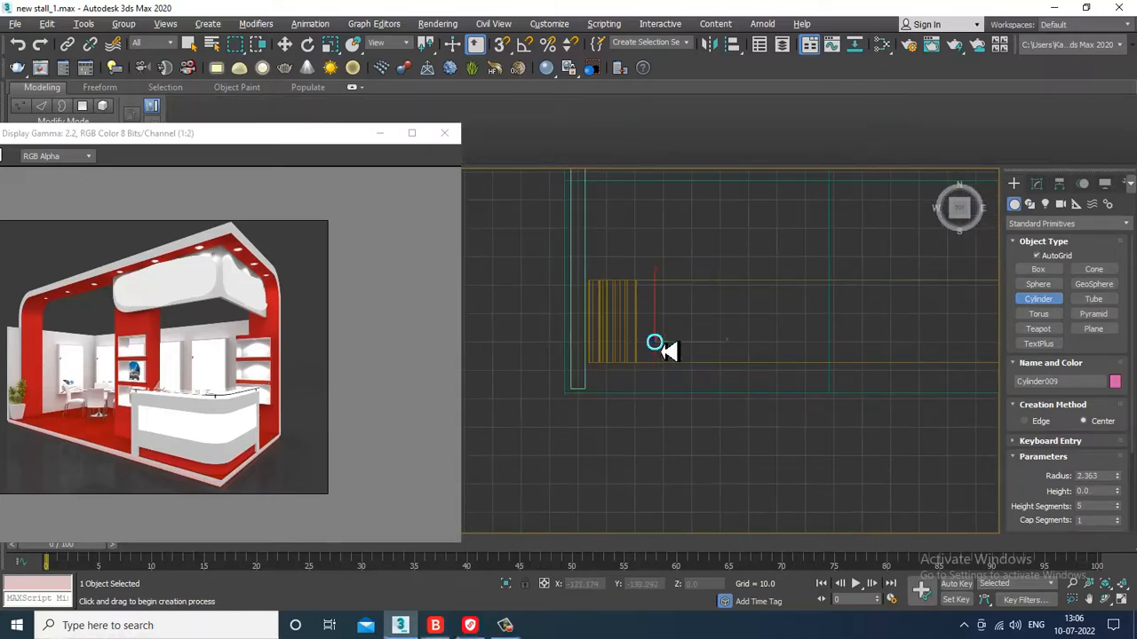
{"action": "left_click", "coordinate": [671, 353]}
Lower the spotlight cylinder along Z to the underside of the front beam, at about 137.5.
{"action": "key", "text": "w"}
{"action": "key", "text": "alt+w"}
{"action": "middle_click", "coordinate": [868, 477]}
{"action": "key", "text": "alt+w"}
{"action": "scroll", "coordinate": [817, 467], "scroll_direction": "down", "scroll_amount": 2}
{"action": "middle_click_drag", "start_coordinate": [817, 467], "coordinate": [709, 430], "text": "alt"}
{"action": "middle_click_drag", "start_coordinate": [709, 429], "coordinate": [639, 226]}
{"action": "scroll", "coordinate": [758, 318], "scroll_direction": "up", "scroll_amount": 3}
{"action": "left_click_drag", "start_coordinate": [607, 201], "coordinate": [608, 214]}
{"action": "scroll", "coordinate": [608, 225], "scroll_direction": "up", "scroll_amount": 6}
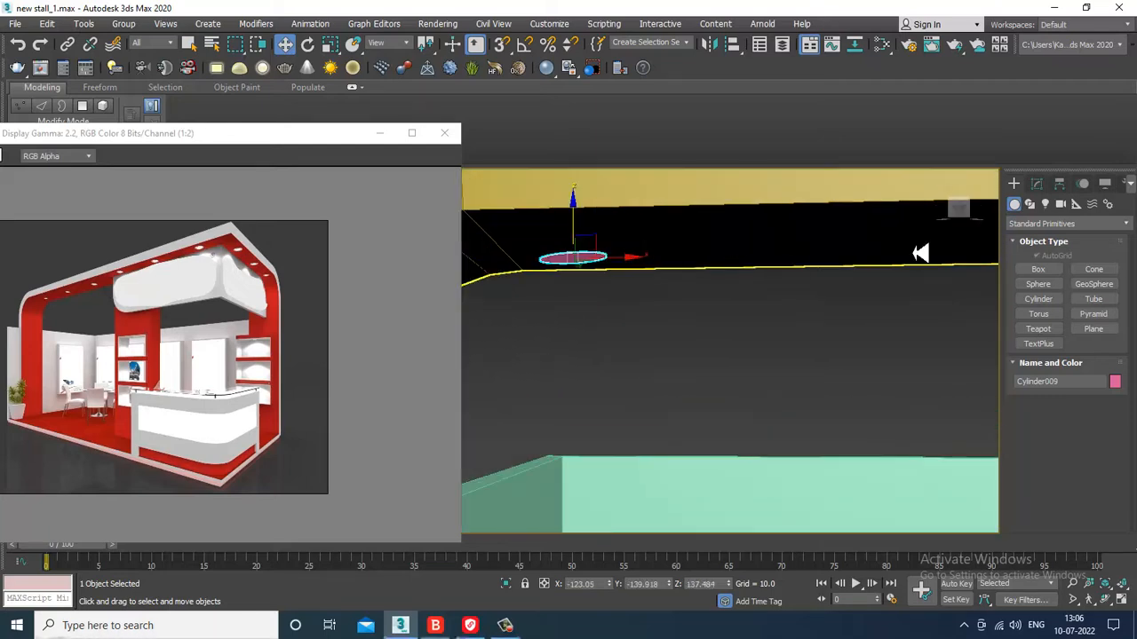
Set the spotlight cylinder's height to 1.79 and raise it along Z to about 138.5, partly into the front beam.
{"action": "left_click", "coordinate": [1037, 183]}
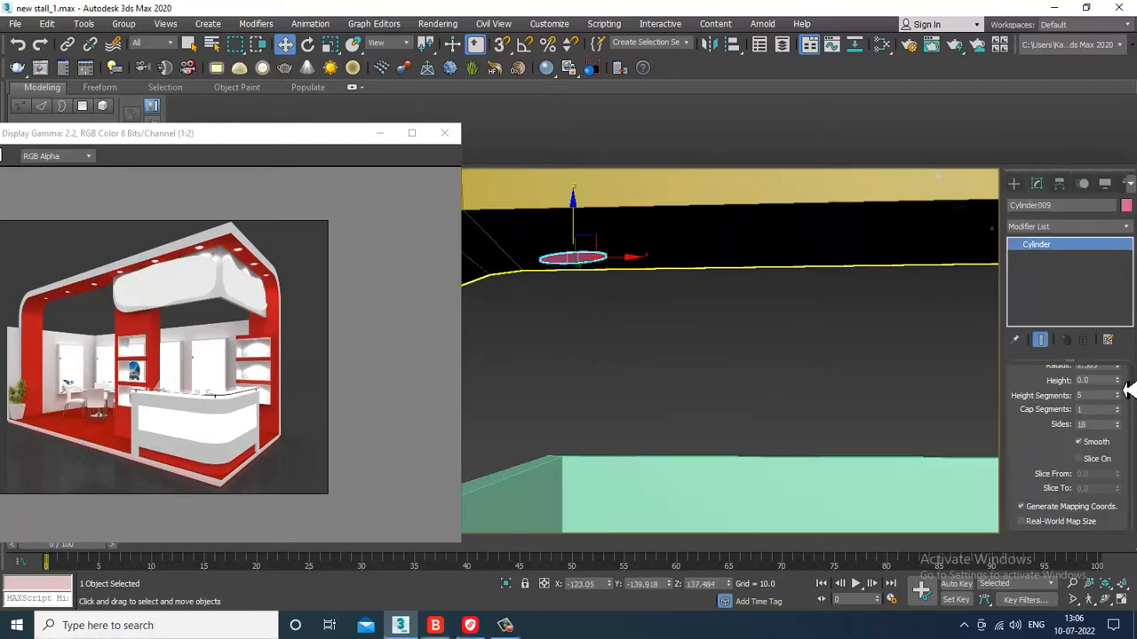
{"action": "left_click_drag", "start_coordinate": [1118, 383], "coordinate": [1117, 355]}
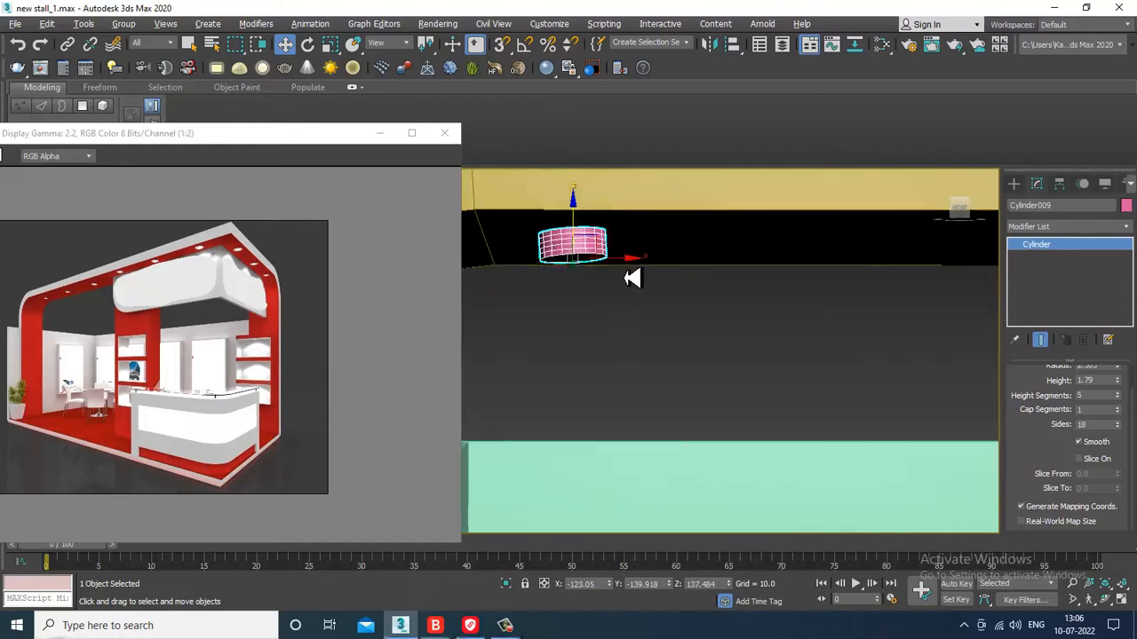
{"action": "key", "text": "e"}
{"action": "left_click_drag", "start_coordinate": [627, 296], "coordinate": [627, 303]}
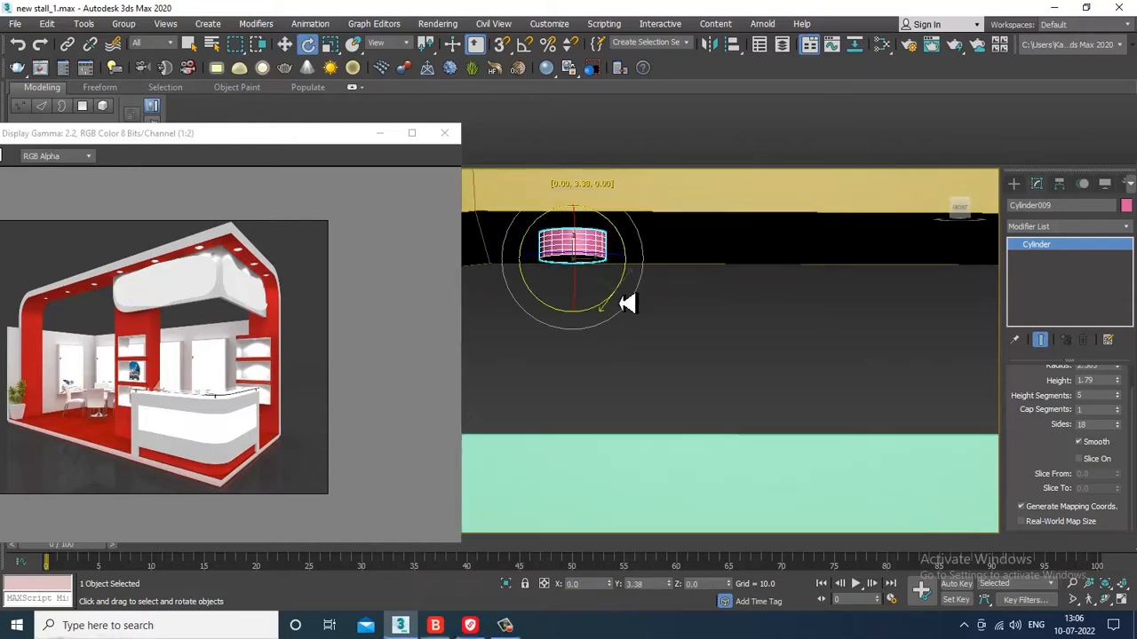
{"action": "key", "text": "w"}
{"action": "left_click", "coordinate": [579, 233]}
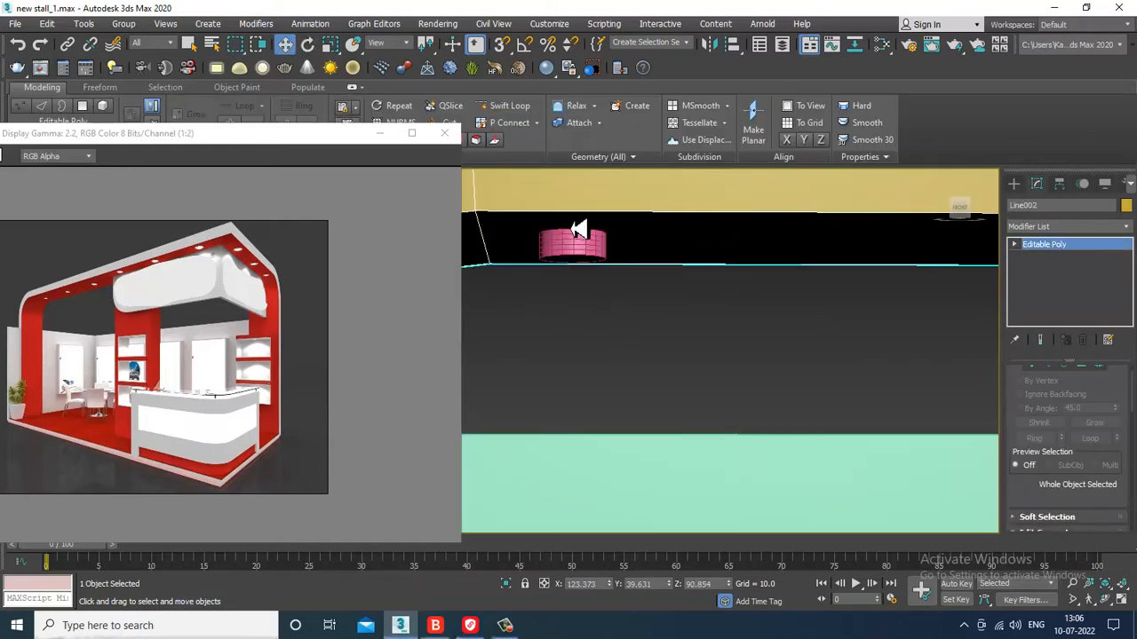
{"action": "left_click", "coordinate": [579, 246]}
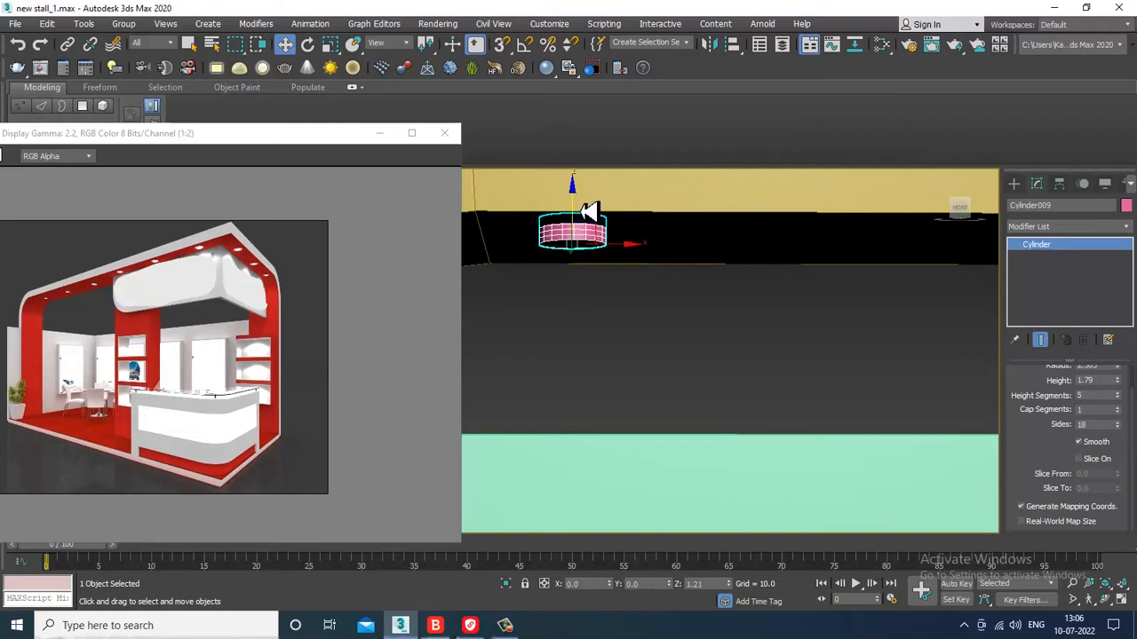
Fine-tune the spotlight cylinder's vertical position in the front view to Z about 138.43, straddling the beam's underside.
{"action": "key", "text": "alt+w"}
{"action": "scroll", "coordinate": [721, 286], "scroll_direction": "up", "scroll_amount": 5}
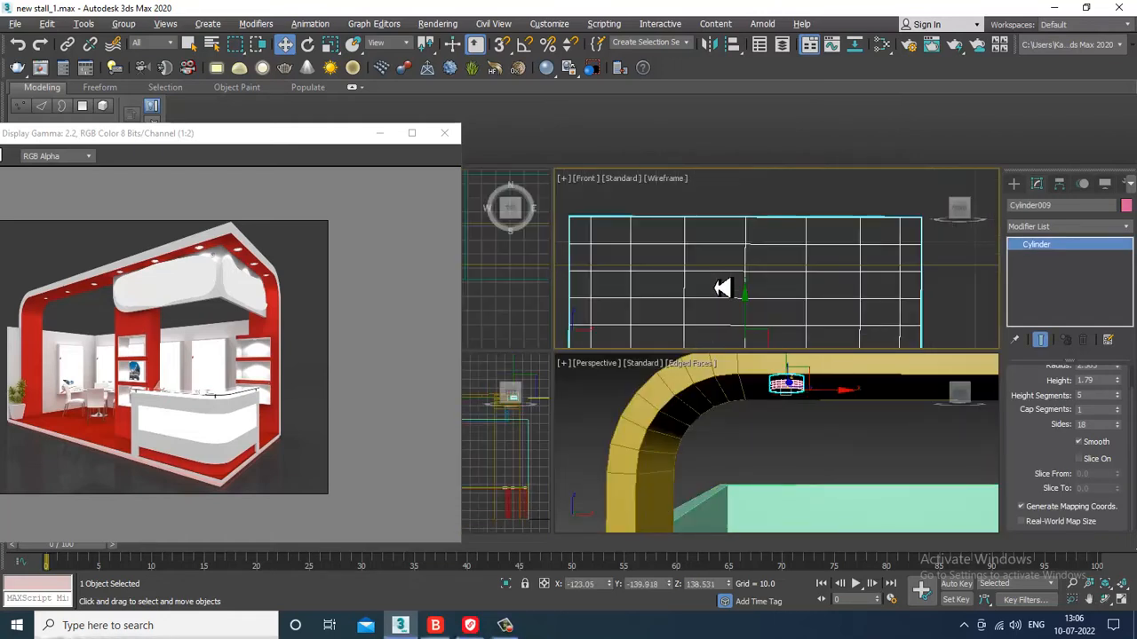
{"action": "key", "text": "alt+w"}
{"action": "scroll", "coordinate": [740, 279], "scroll_direction": "down", "scroll_amount": 4}
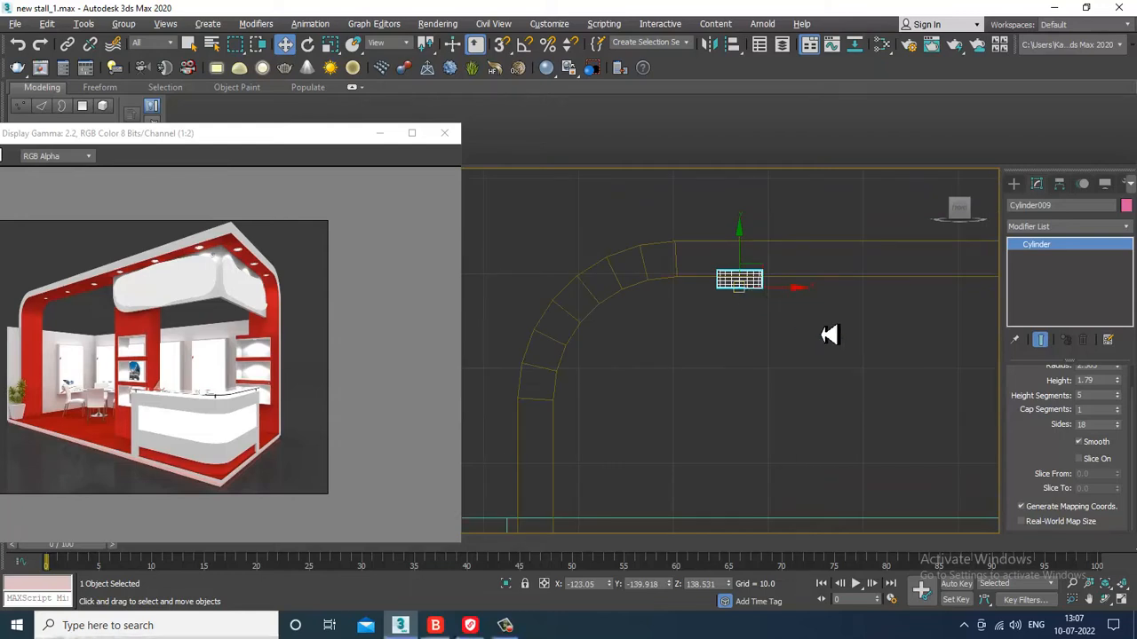
{"action": "scroll", "coordinate": [781, 329], "scroll_direction": "up", "scroll_amount": 3}
{"action": "scroll", "coordinate": [713, 310], "scroll_direction": "down", "scroll_amount": 1}
{"action": "scroll", "coordinate": [708, 309], "scroll_direction": "up", "scroll_amount": 4}
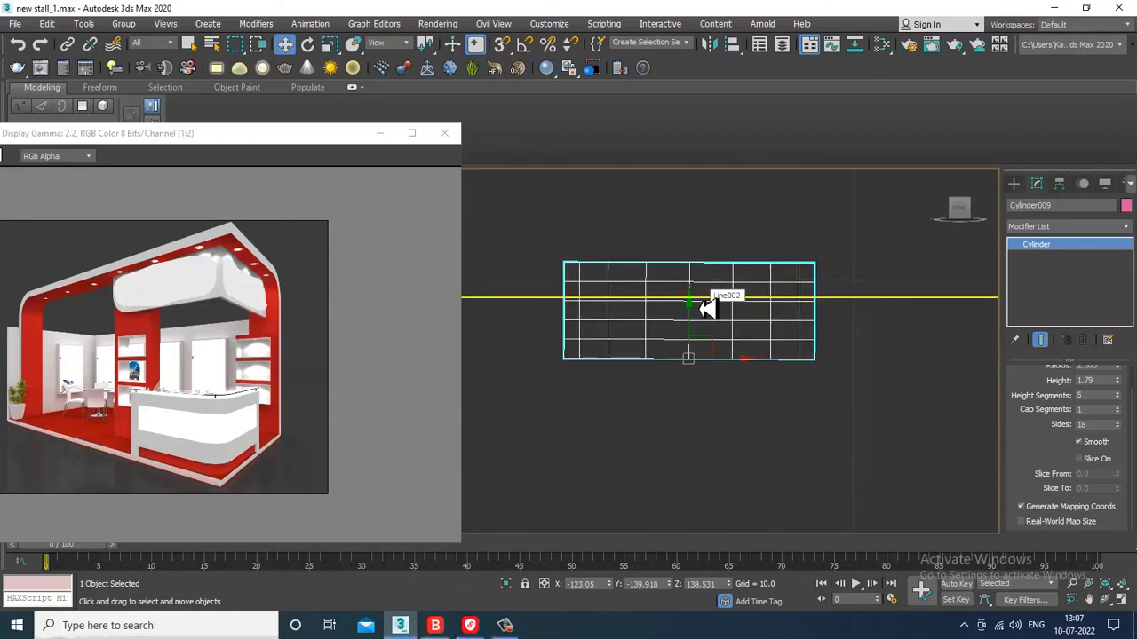
{"action": "scroll", "coordinate": [702, 306], "scroll_direction": "up", "scroll_amount": 4}
{"action": "scroll", "coordinate": [719, 404], "scroll_direction": "down", "scroll_amount": 1}
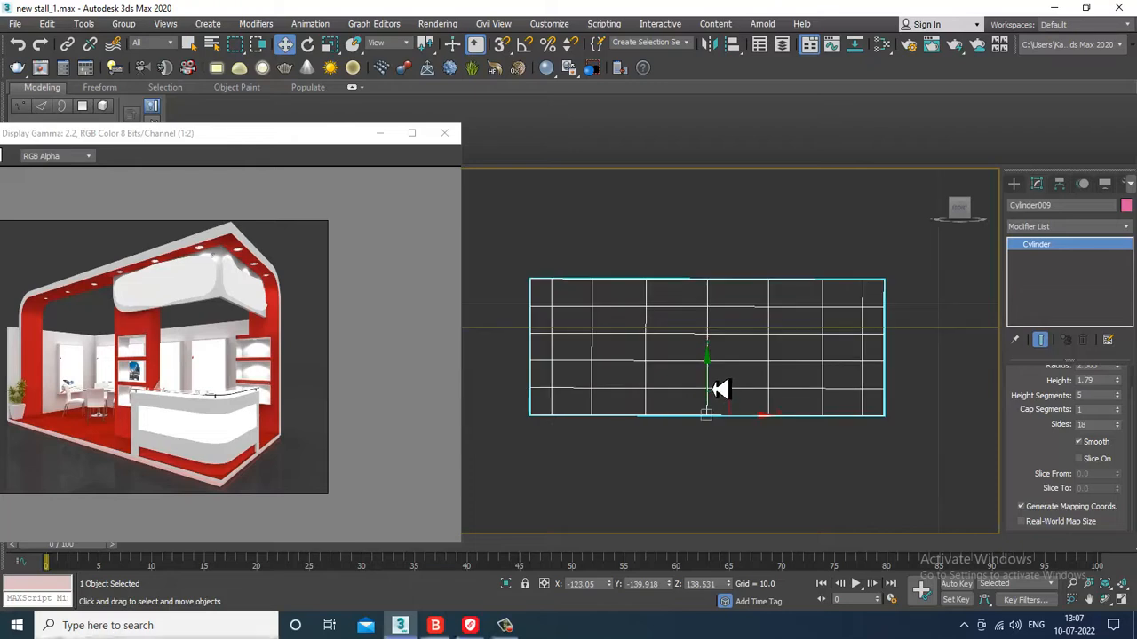
{"action": "scroll", "coordinate": [716, 370], "scroll_direction": "down", "scroll_amount": 2}
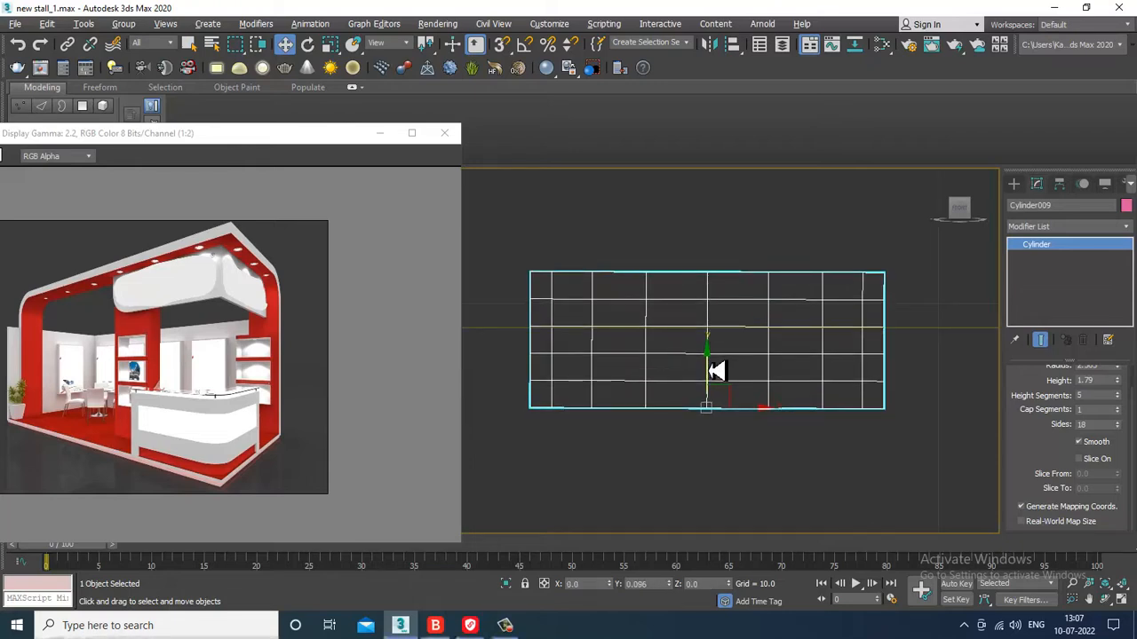
{"action": "left_click_drag", "start_coordinate": [716, 370], "coordinate": [721, 385]}
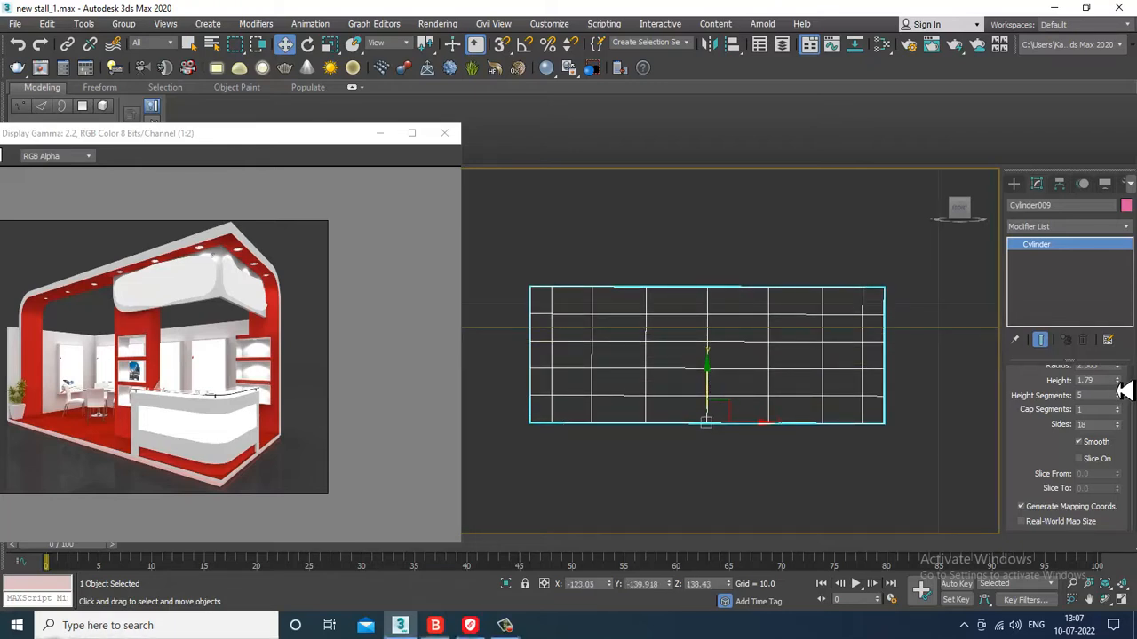
Reduce the spotlight cylinder's height segments to 1 and flatten the cylinder by scaling it down along its height.
{"action": "left_click_drag", "start_coordinate": [1117, 398], "coordinate": [1118, 406]}
{"action": "key", "text": "alt+w"}
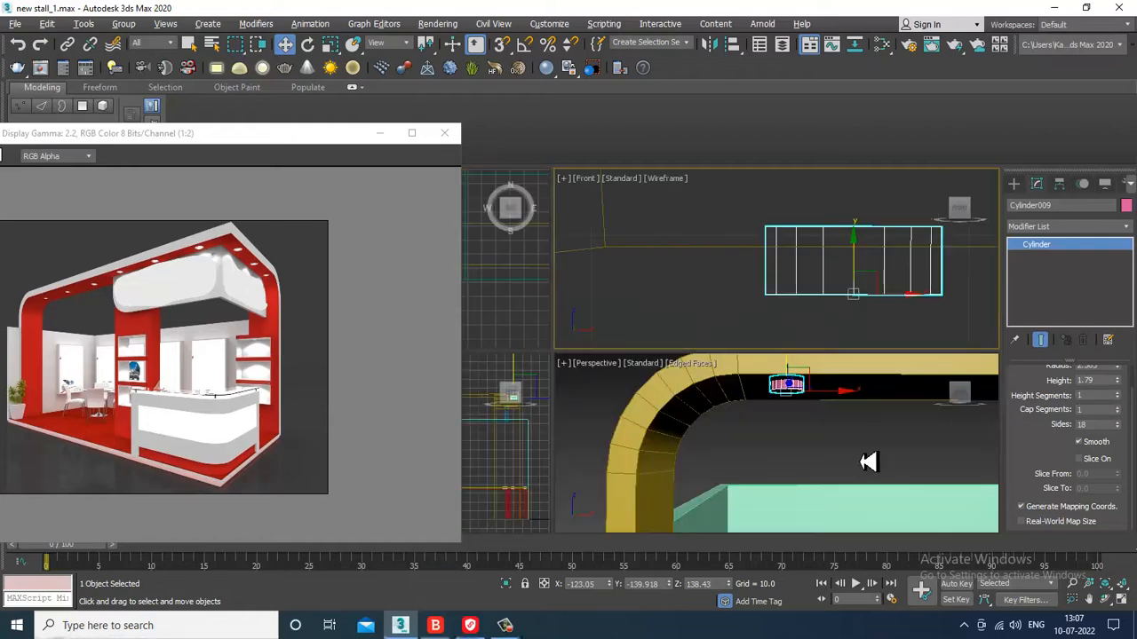
{"action": "scroll", "coordinate": [855, 444], "scroll_direction": "up", "scroll_amount": 2}
{"action": "key", "text": "alt+w"}
{"action": "key", "text": "z"}
{"action": "scroll", "coordinate": [841, 406], "scroll_direction": "down", "scroll_amount": 2}
{"action": "mouse_move", "coordinate": [844, 413]}
{"action": "middle_mouse_down", "text": "alt"}
{"action": "mouse_move", "coordinate": [850, 375]}
{"action": "mouse_move", "coordinate": [841, 400]}
{"action": "middle_mouse_up", "text": "alt"}
{"action": "scroll", "coordinate": [850, 376], "scroll_direction": "down", "scroll_amount": 5}
{"action": "key", "text": "r"}
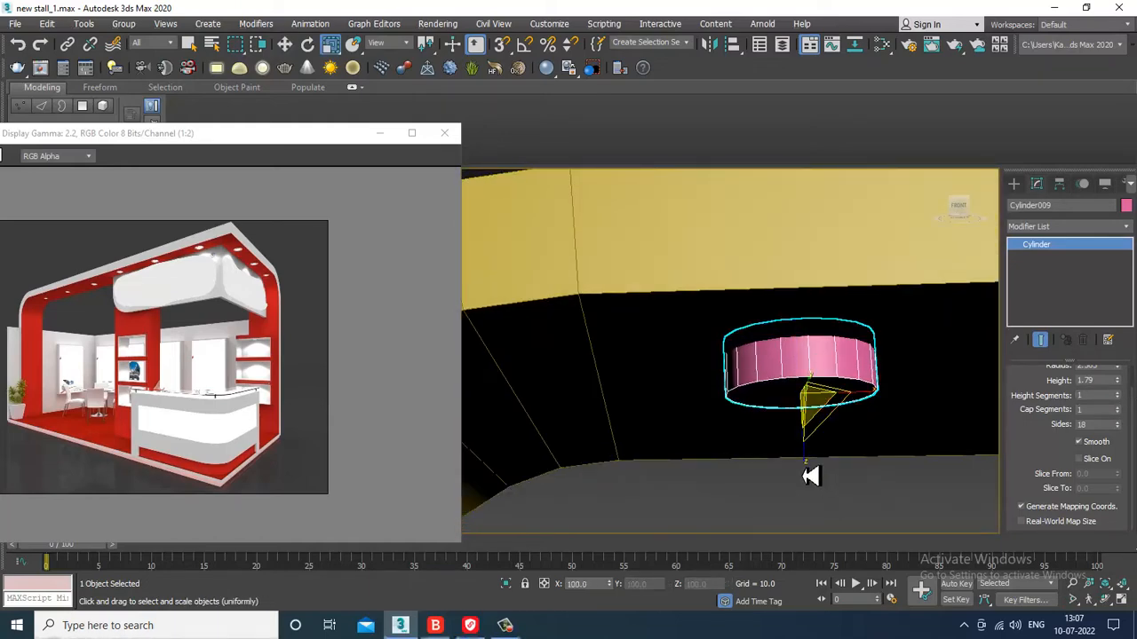
{"action": "left_click_drag", "start_coordinate": [811, 477], "coordinate": [817, 444]}
{"action": "key", "text": "w"}
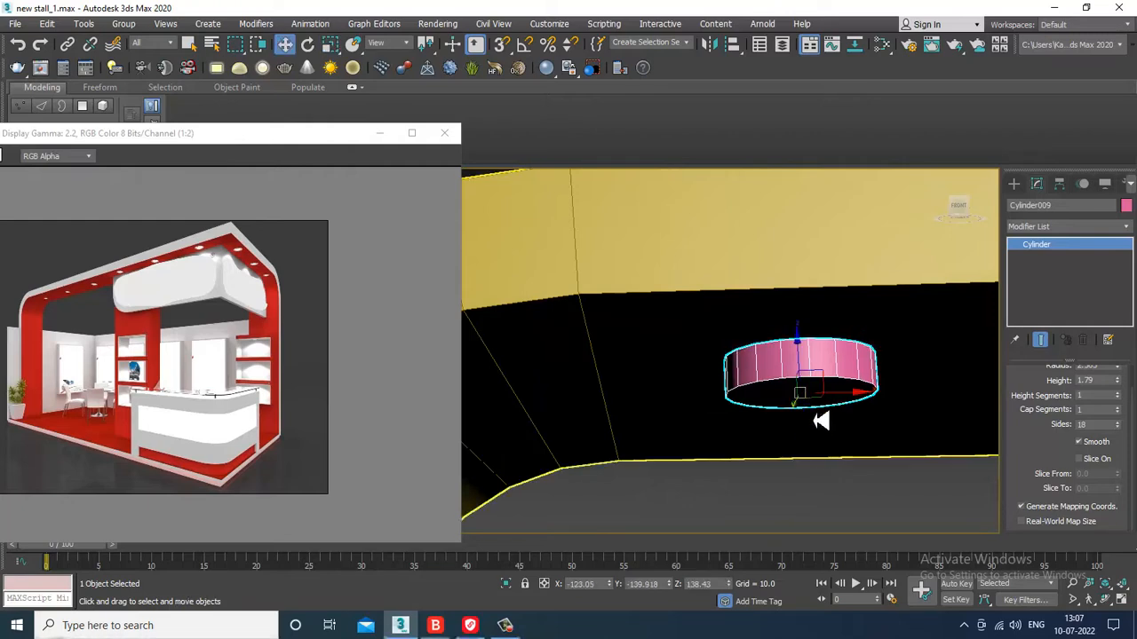
Raise the flattened spotlight along Z to about 138.8 and convert it to an Editable Poly.
{"action": "left_click_drag", "start_coordinate": [808, 364], "coordinate": [806, 353]}
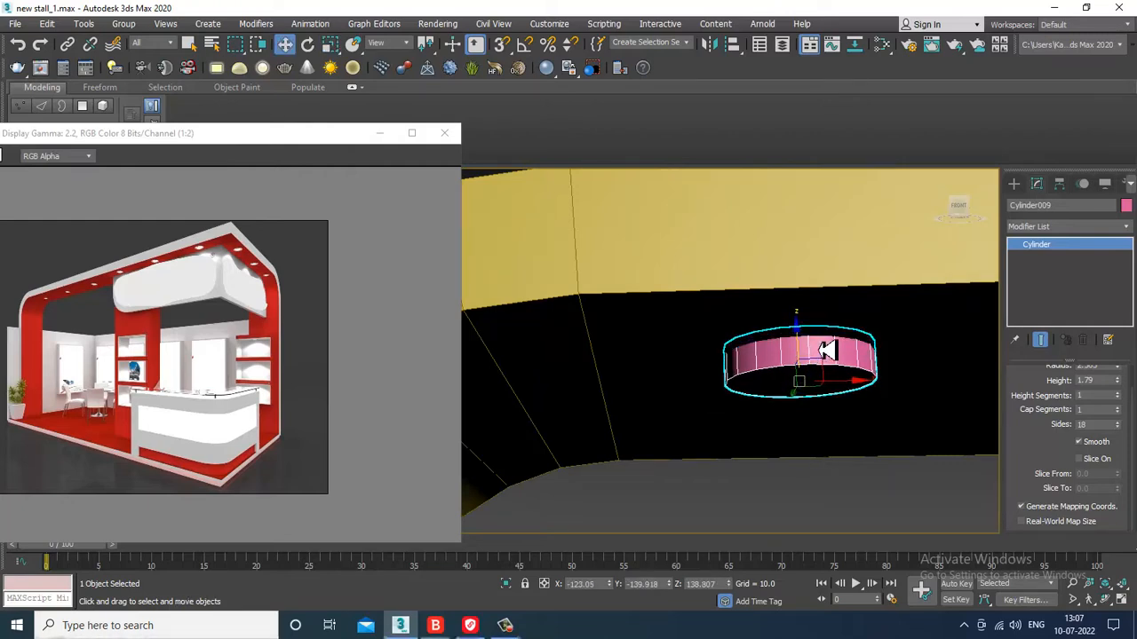
{"action": "right_click", "coordinate": [826, 349]}
{"action": "mouse_move", "coordinate": [897, 480]}
{"action": "left_click", "coordinate": [1044, 502]}
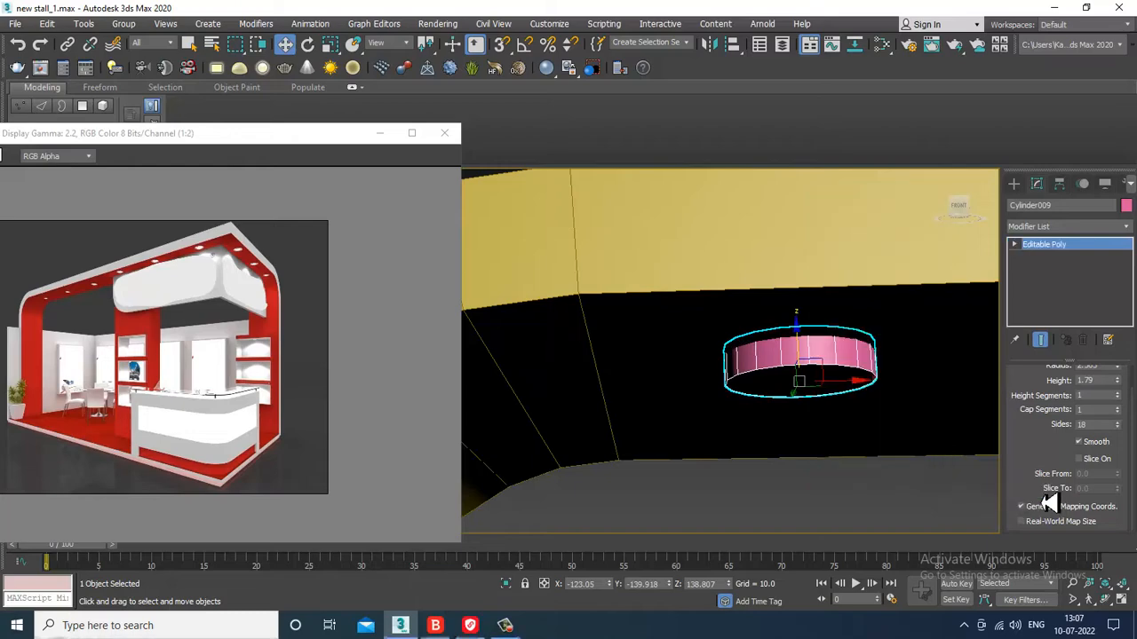
Inset the spotlight's bottom cap polygon by a small amount to form a narrow rim.
{"action": "key", "text": "4"}
{"action": "left_click", "coordinate": [827, 381]}
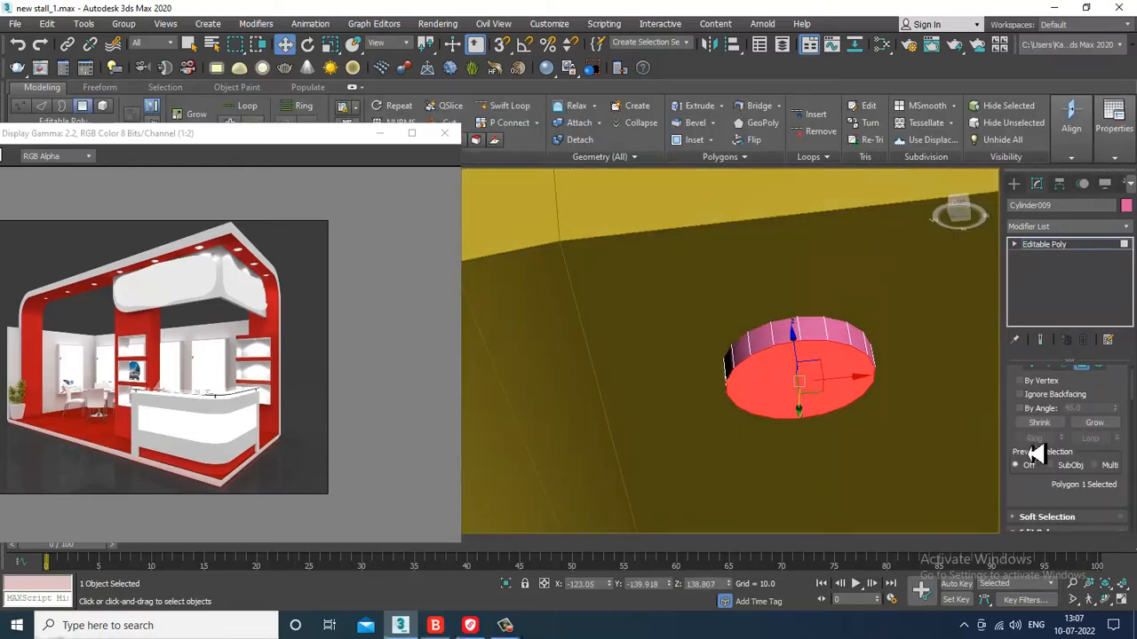
{"action": "scroll", "coordinate": [1039, 457], "scroll_direction": "down", "scroll_amount": 5}
{"action": "left_click", "coordinate": [1113, 410]}
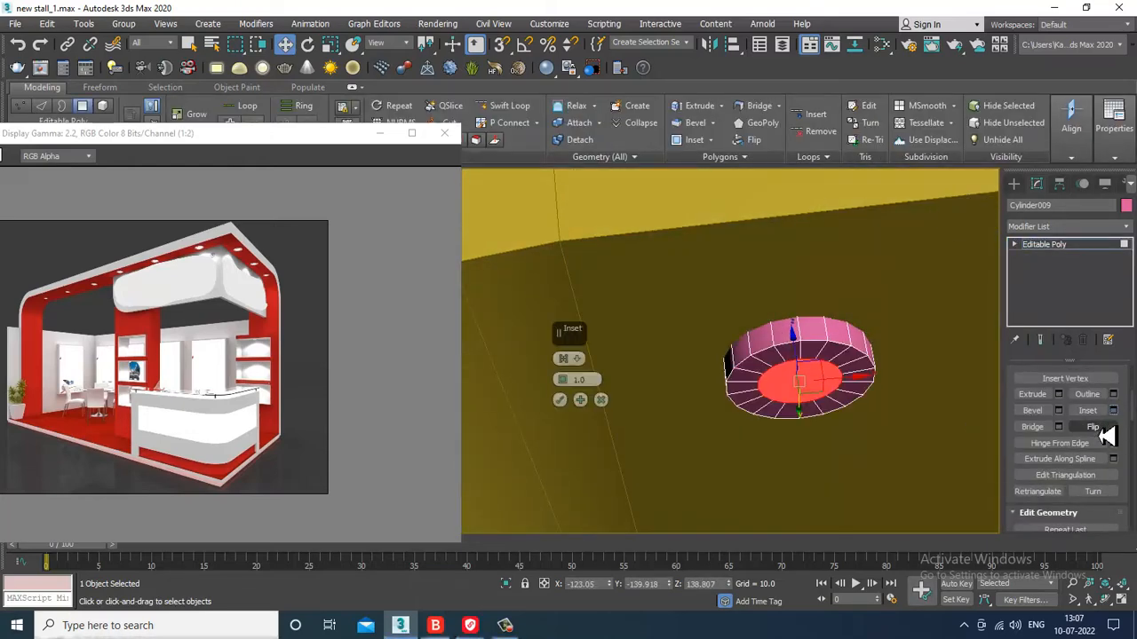
{"action": "left_click_drag", "start_coordinate": [565, 382], "coordinate": [583, 397]}
{"action": "left_click", "coordinate": [560, 401]}
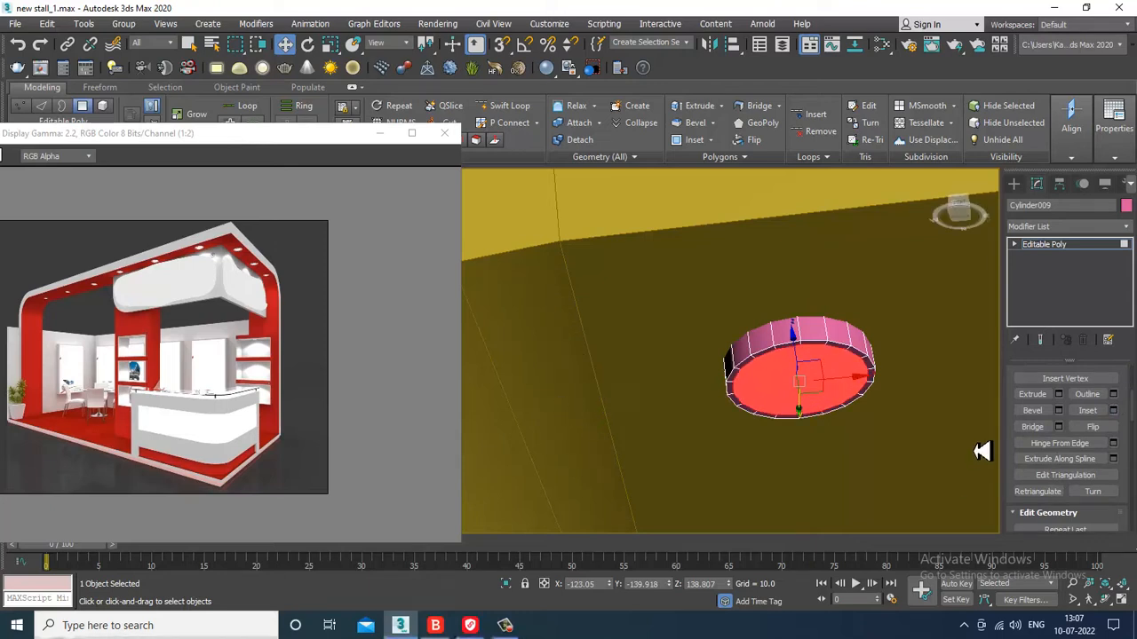
Bevel the inset polygon inward with height about -0.298 and a reduced outline, and leave polygon editing.
{"action": "left_click", "coordinate": [1058, 411]}
{"action": "mouse_move", "coordinate": [567, 382]}
{"action": "left_mouse_down"}
{"action": "mouse_move", "coordinate": [590, 445]}
{"action": "mouse_move", "coordinate": [571, 404]}
{"action": "left_mouse_up"}
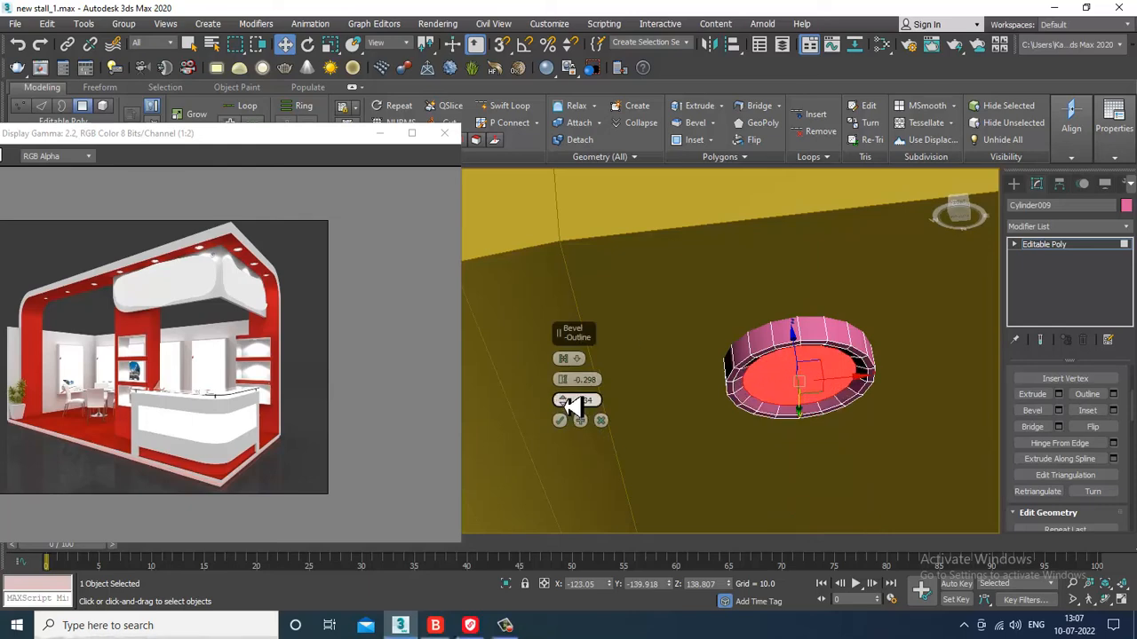
{"action": "left_click", "coordinate": [560, 421]}
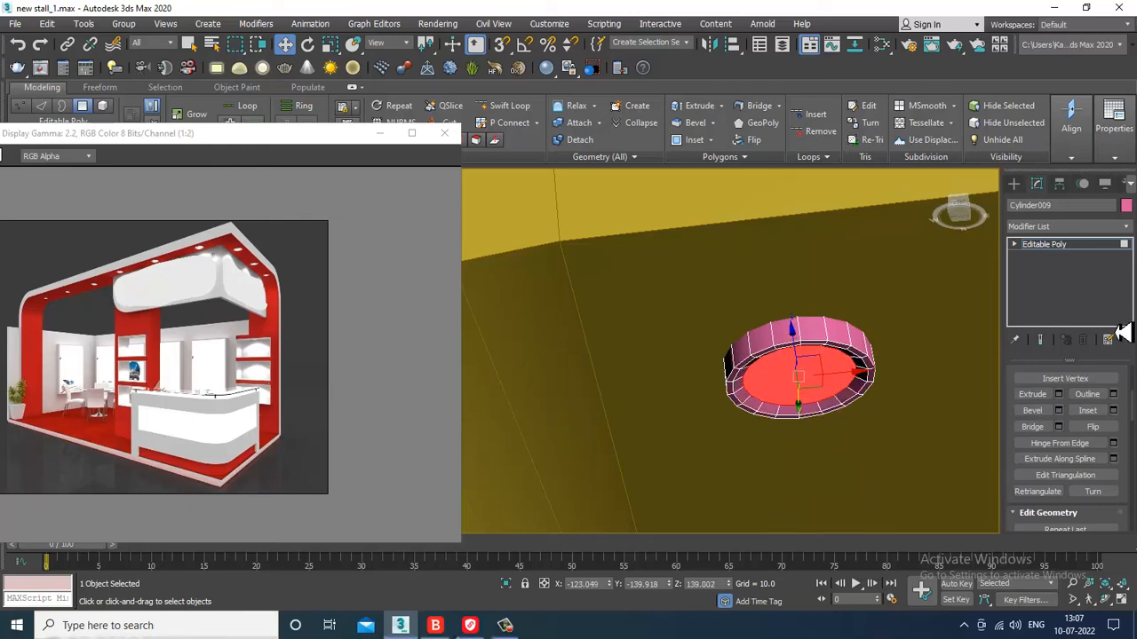
{"action": "left_click", "coordinate": [1075, 250]}
Shift the spotlight to X about -120.3 in the top view and clone six copies along the front beam, about 43.7 apart.
{"action": "key", "text": "alt+w"}
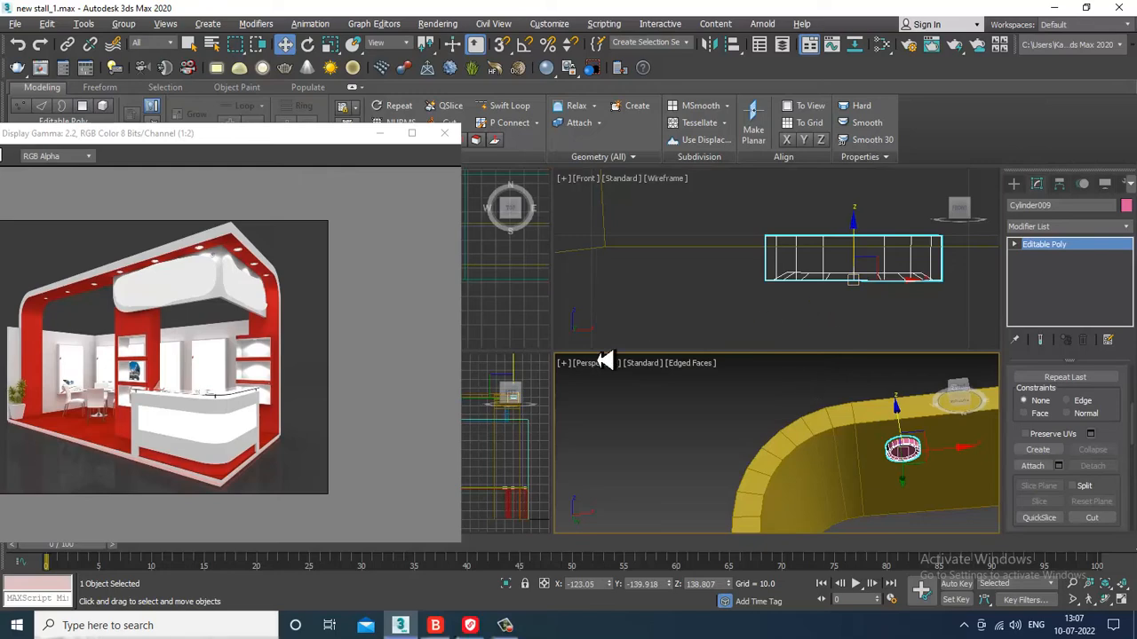
{"action": "middle_click", "coordinate": [522, 329]}
{"action": "key", "text": "alt+w"}
{"action": "key", "text": "z"}
{"action": "scroll", "coordinate": [536, 323], "scroll_direction": "down", "scroll_amount": 5}
{"action": "middle_click_drag", "start_coordinate": [627, 330], "coordinate": [583, 356]}
{"action": "scroll", "coordinate": [737, 306], "scroll_direction": "down", "scroll_amount": 8}
{"action": "scroll", "coordinate": [549, 373], "scroll_direction": "down", "scroll_amount": 2}
{"action": "scroll", "coordinate": [551, 348], "scroll_direction": "up", "scroll_amount": 3}
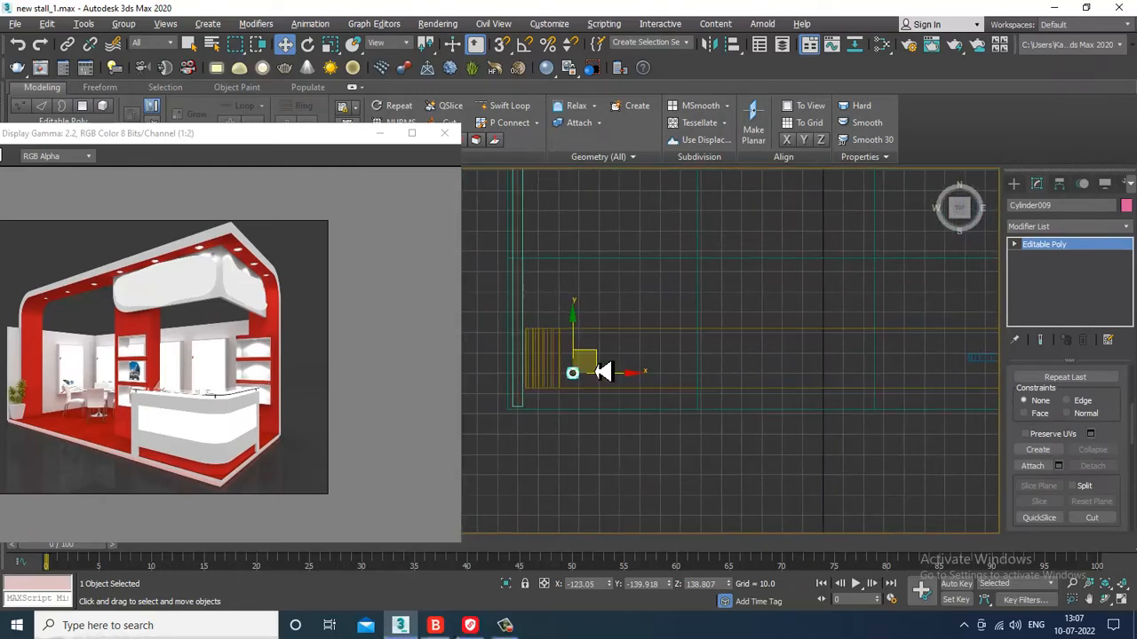
{"action": "middle_click_drag", "start_coordinate": [660, 382], "coordinate": [628, 375]}
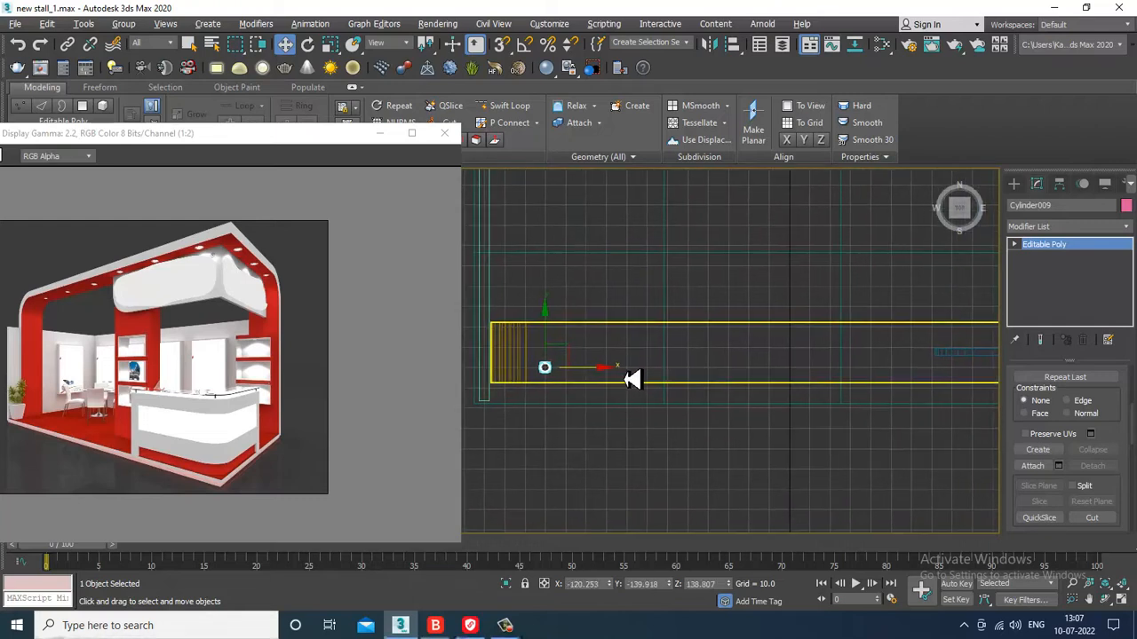
{"action": "mouse_move", "coordinate": [593, 374]}
{"action": "left_mouse_down", "text": "shift"}
{"action": "mouse_move", "coordinate": [691, 378]}
{"action": "mouse_move", "coordinate": [680, 396]}
{"action": "left_mouse_up", "text": "shift"}
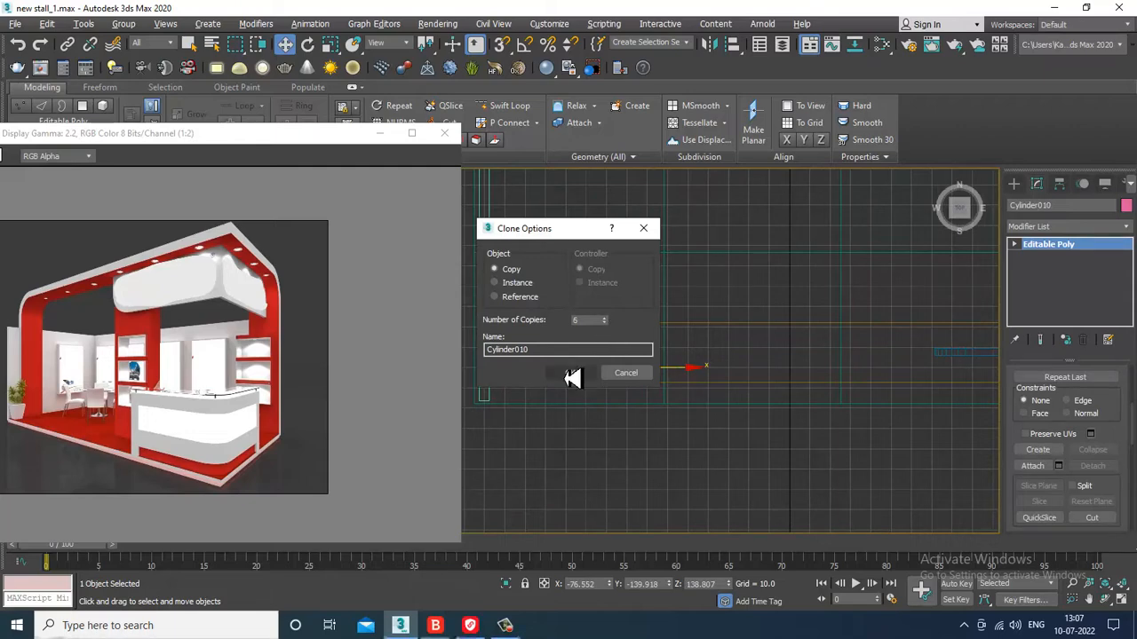
{"action": "left_click", "coordinate": [570, 373]}
Clone the last front-beam spotlight once along X to about 179, near the beam's corner.
{"action": "middle_click_drag", "start_coordinate": [601, 396], "coordinate": [539, 386]}
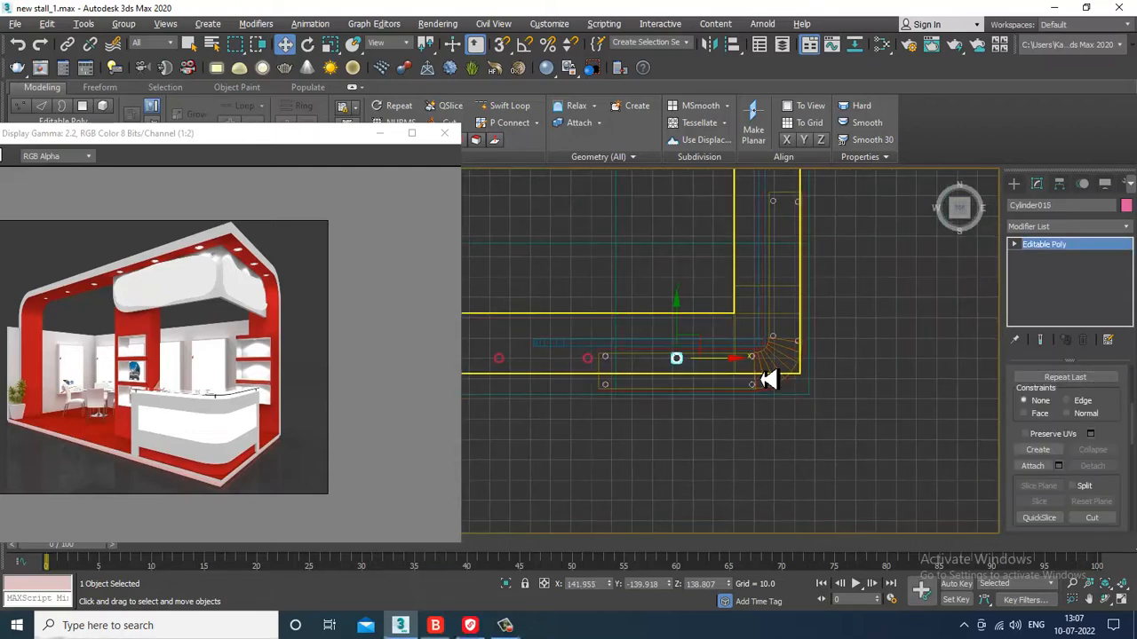
{"action": "mouse_move", "coordinate": [766, 380]}
{"action": "middle_mouse_down"}
{"action": "mouse_move", "coordinate": [800, 367]}
{"action": "mouse_move", "coordinate": [759, 385]}
{"action": "middle_mouse_up"}
{"action": "scroll", "coordinate": [743, 383], "scroll_direction": "up", "scroll_amount": 2}
{"action": "scroll", "coordinate": [758, 384], "scroll_direction": "up", "scroll_amount": 1}
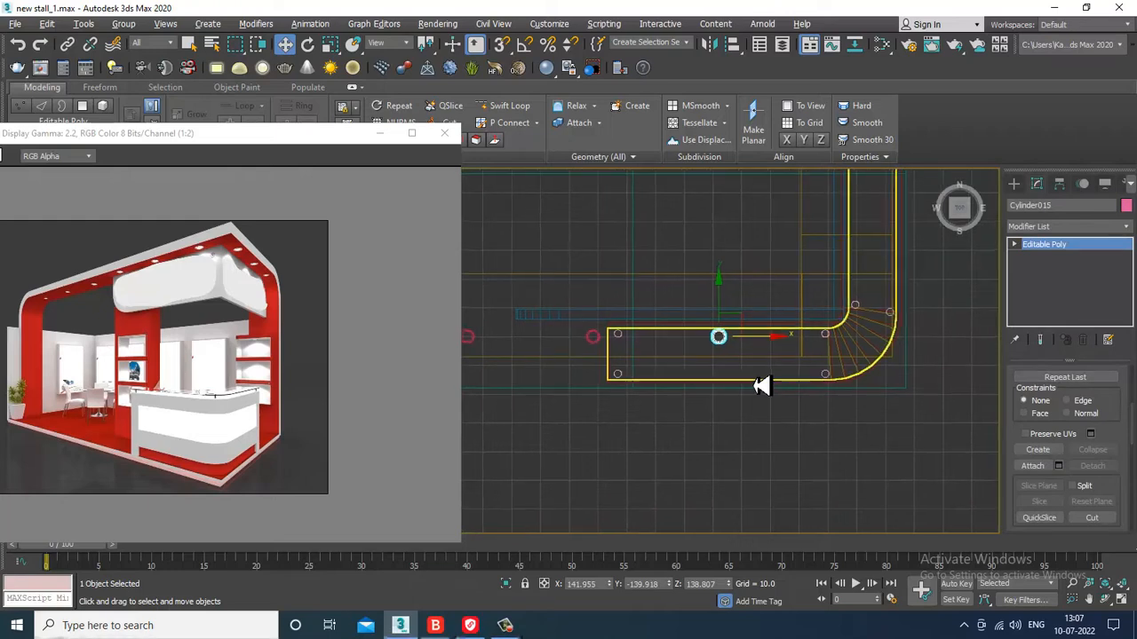
{"action": "scroll", "coordinate": [782, 355], "scroll_direction": "up", "scroll_amount": 1}
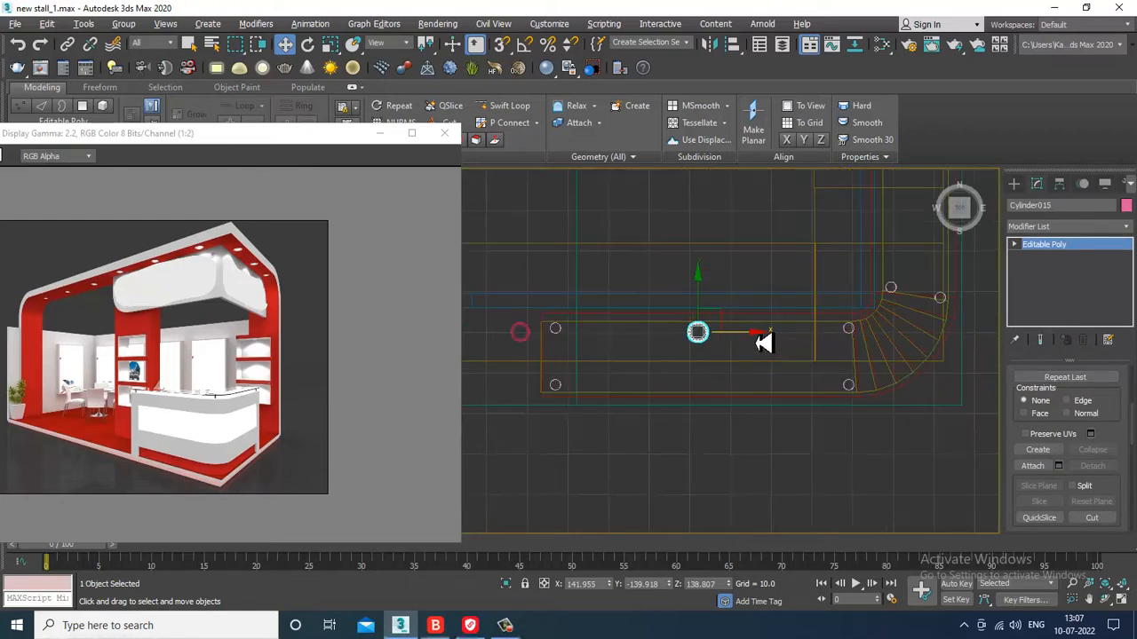
{"action": "mouse_move", "coordinate": [762, 332]}
{"action": "left_mouse_down"}
{"action": "mouse_move", "coordinate": [926, 348]}
{"action": "mouse_move", "coordinate": [913, 348]}
{"action": "left_mouse_up"}
{"action": "left_click", "coordinate": [587, 378]}
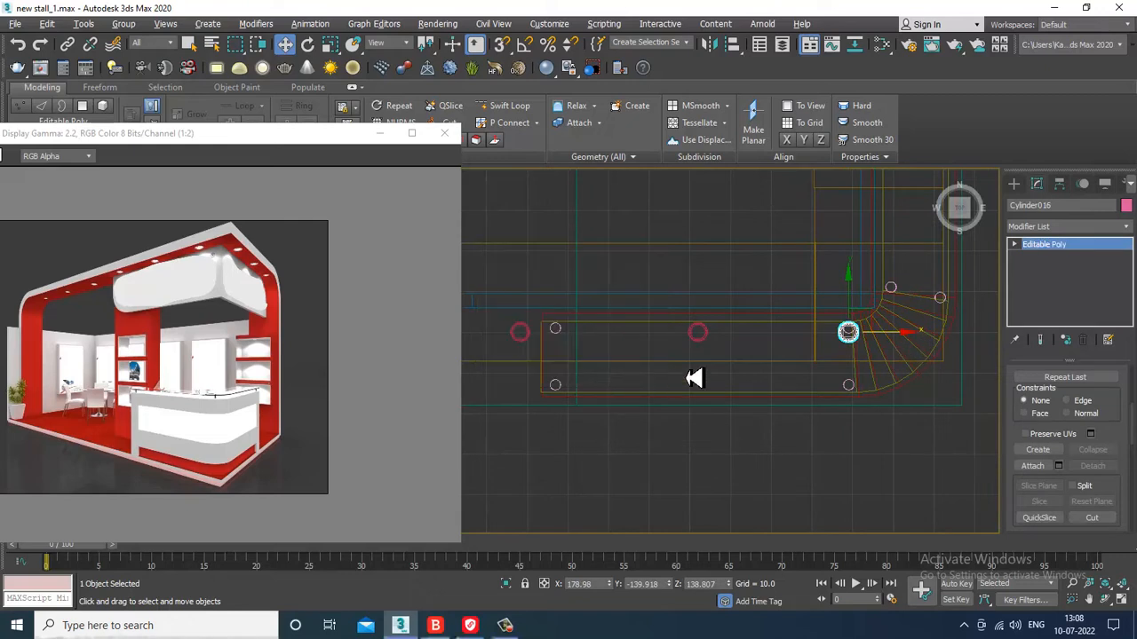
Clone the corner spotlight to X about 192.5 and move the copy along Y to about -119.6, onto the side beam.
{"action": "scroll", "coordinate": [682, 375], "scroll_direction": "down", "scroll_amount": 1}
{"action": "middle_click_drag", "start_coordinate": [775, 355], "coordinate": [714, 378]}
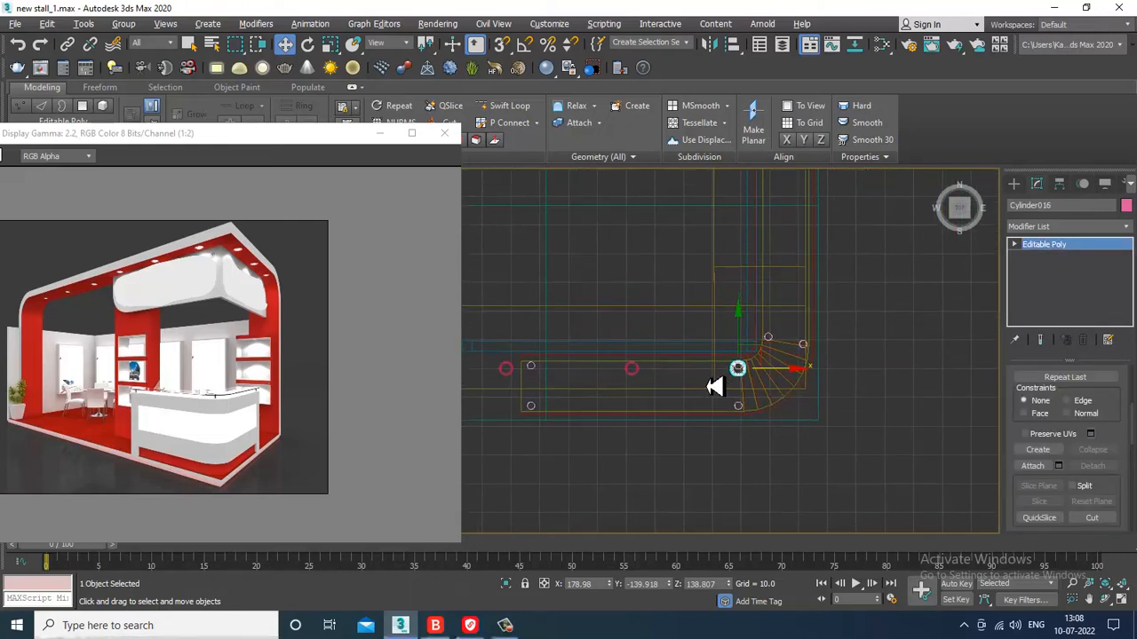
{"action": "left_click_drag", "start_coordinate": [782, 379], "coordinate": [817, 380], "text": "shift"}
{"action": "left_click", "coordinate": [571, 377]}
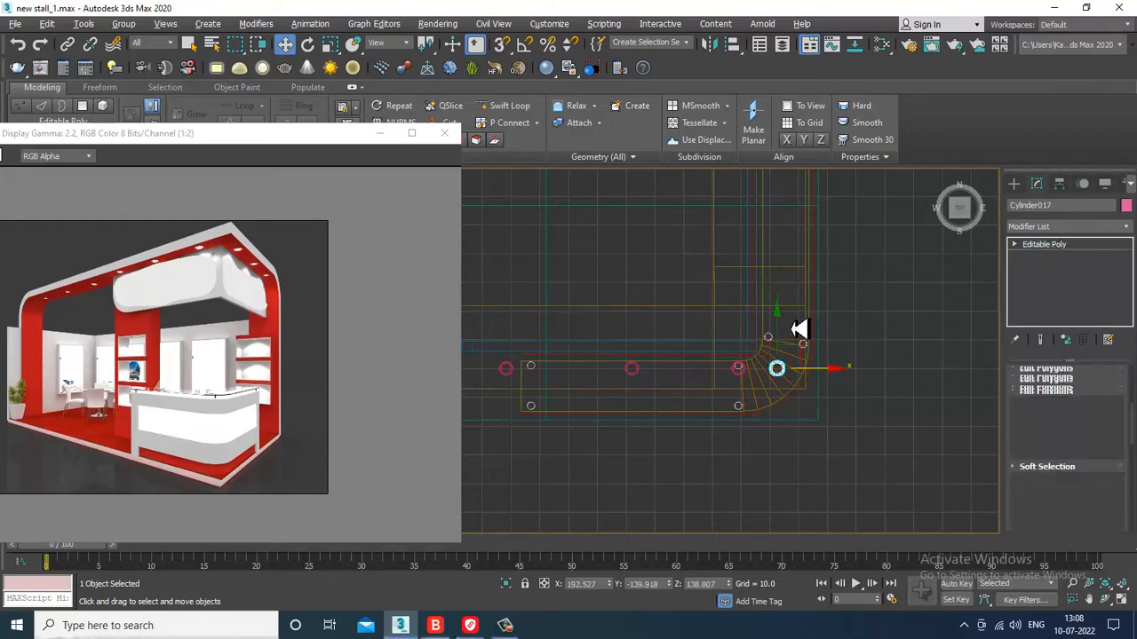
{"action": "left_click_drag", "start_coordinate": [787, 329], "coordinate": [788, 285]}
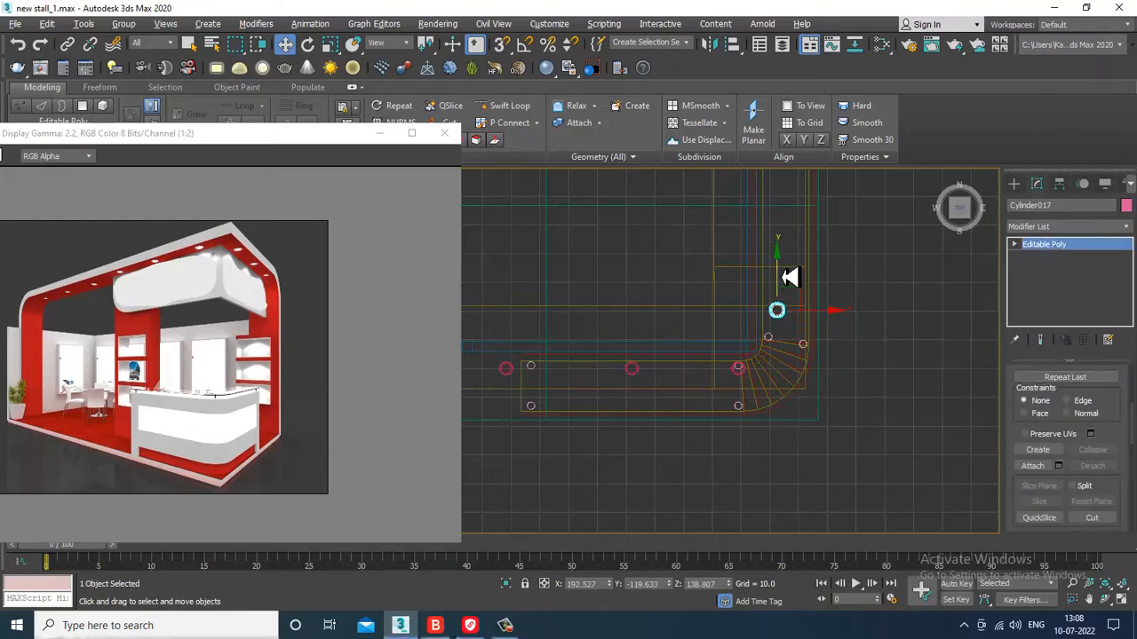
Clone three copies of the side-beam spotlight along Y, about 37.5 apart.
{"action": "scroll", "coordinate": [790, 277], "scroll_direction": "down", "scroll_amount": 1}
{"action": "middle_click_drag", "start_coordinate": [791, 277], "coordinate": [772, 430]}
{"action": "left_click_drag", "start_coordinate": [779, 401], "coordinate": [780, 351]}
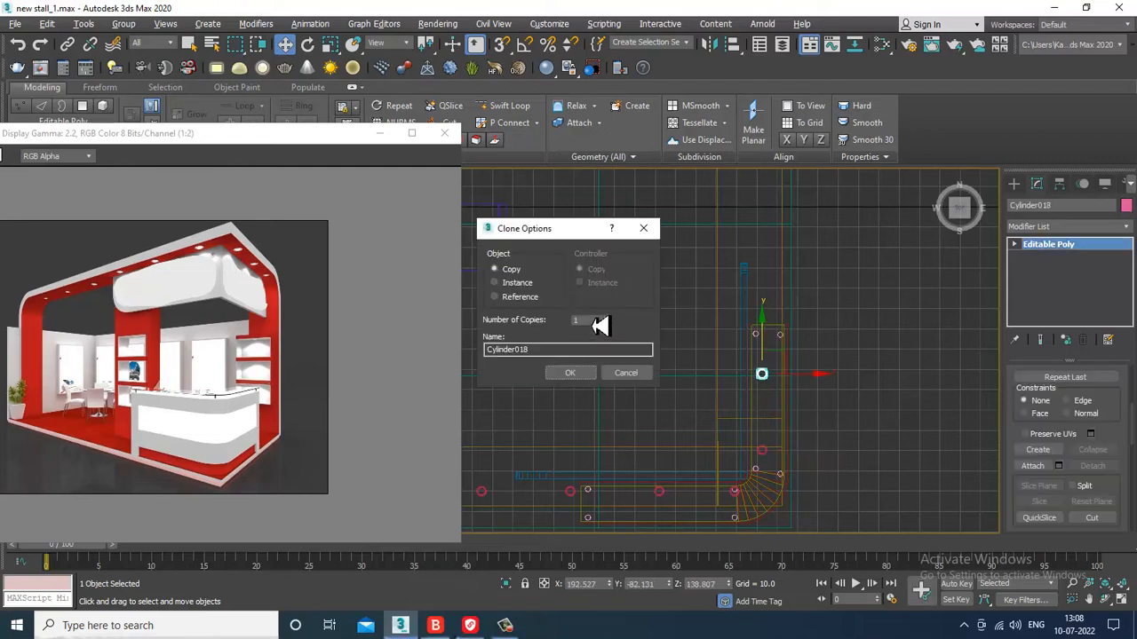
{"action": "left_click", "coordinate": [571, 372]}
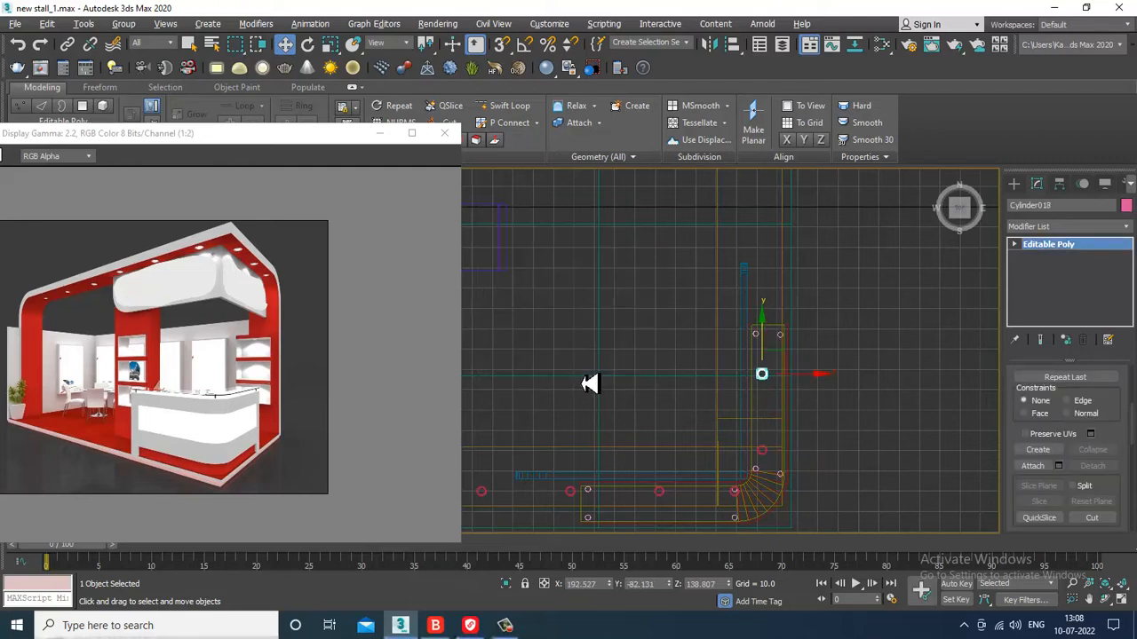
{"action": "key", "text": "alt+w"}
{"action": "middle_click", "coordinate": [928, 473]}
{"action": "key", "text": "alt+w"}
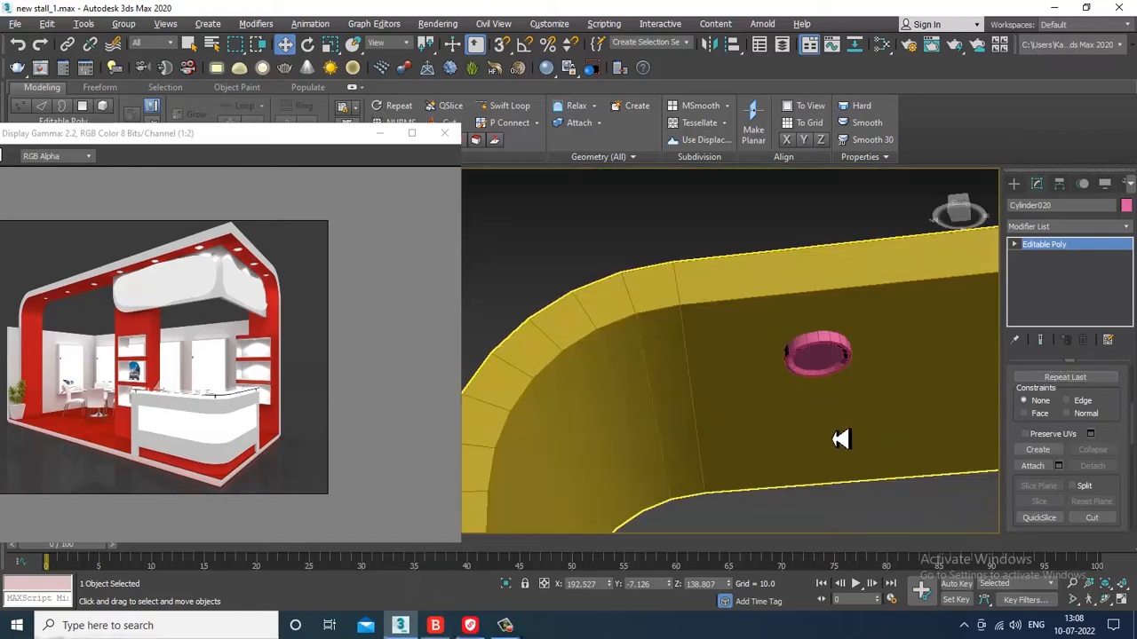
{"action": "middle_click_drag", "start_coordinate": [840, 438], "coordinate": [882, 488], "text": "alt"}
{"action": "scroll", "coordinate": [728, 394], "scroll_direction": "down", "scroll_amount": 8}
{"action": "middle_click_drag", "start_coordinate": [857, 404], "coordinate": [777, 293], "text": "alt"}
{"action": "scroll", "coordinate": [878, 411], "scroll_direction": "down", "scroll_amount": 3}
{"action": "scroll", "coordinate": [844, 366], "scroll_direction": "up", "scroll_amount": 6}
{"action": "scroll", "coordinate": [824, 354], "scroll_direction": "up", "scroll_amount": 4}
Save the scene under the new file name new stall_2 in the stall folder.
{"action": "left_click", "coordinate": [15, 24]}
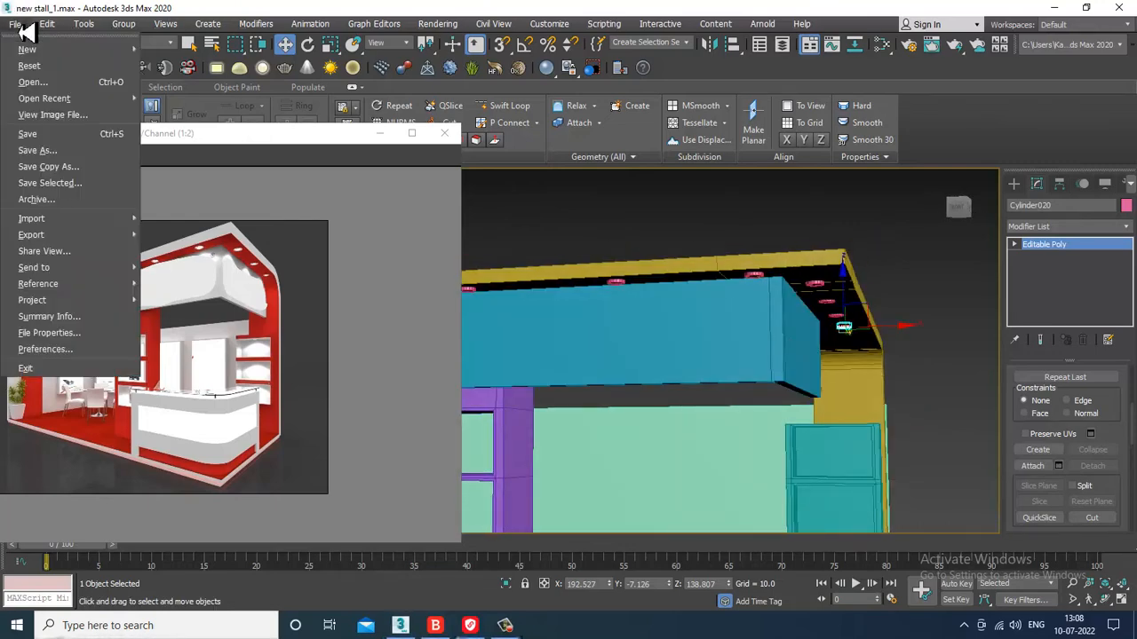
{"action": "left_click", "coordinate": [80, 166]}
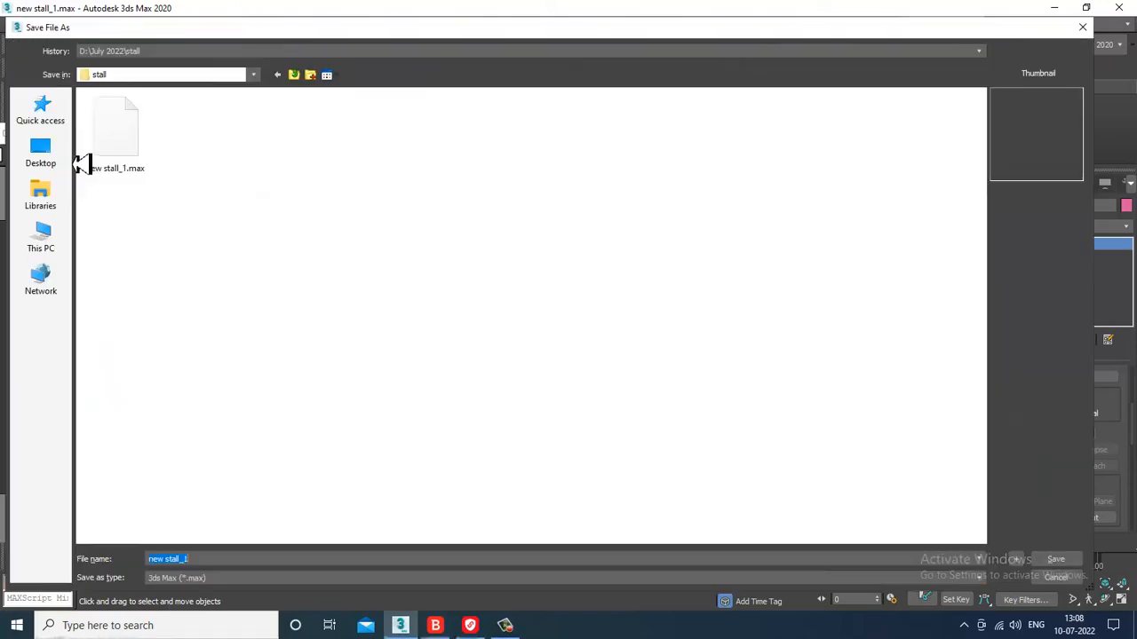
{"action": "left_click", "coordinate": [146, 141]}
{"action": "left_click", "coordinate": [209, 561]}
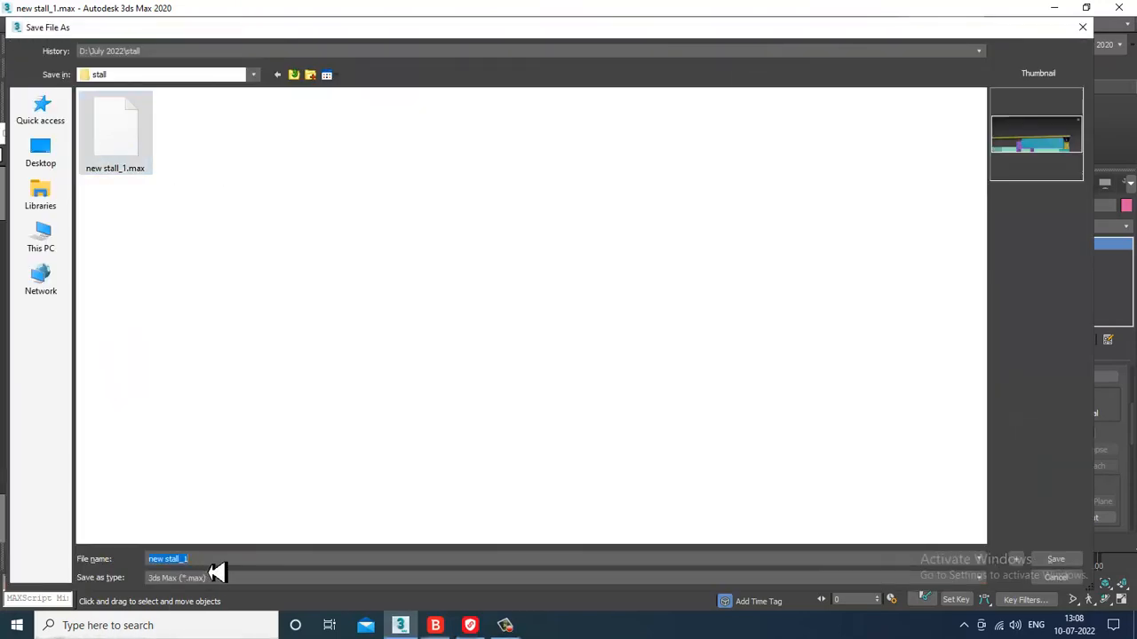
{"action": "key", "text": "BackSpace"}
{"action": "type", "text": "2"}
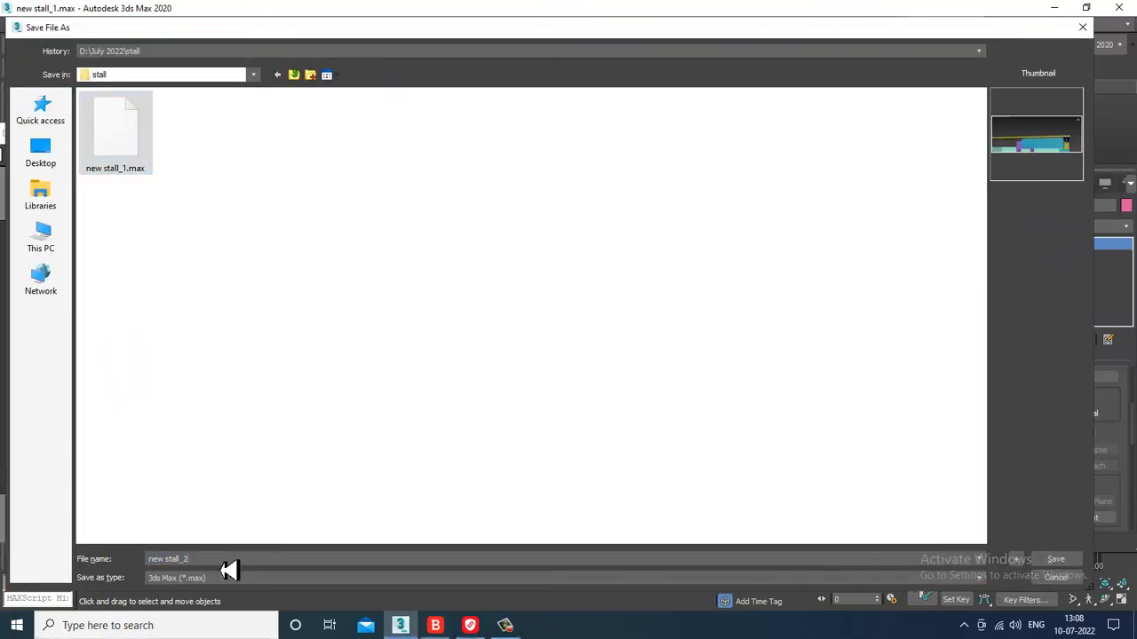
{"action": "key", "text": "Return"}
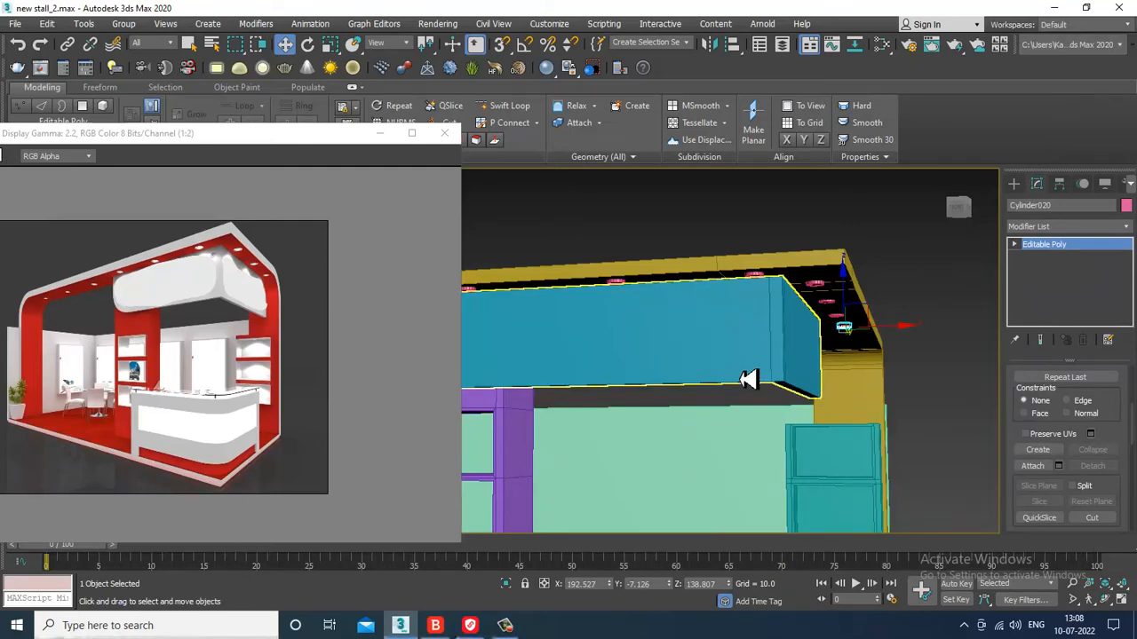
Select the tall shelf tower and enlarge the reference render to 1:1 to study the wall panels behind it.
{"action": "middle_click_drag", "start_coordinate": [671, 328], "coordinate": [794, 394], "text": "alt"}
{"action": "scroll", "coordinate": [796, 388], "scroll_direction": "down", "scroll_amount": 5}
{"action": "scroll", "coordinate": [706, 388], "scroll_direction": "up", "scroll_amount": 4}
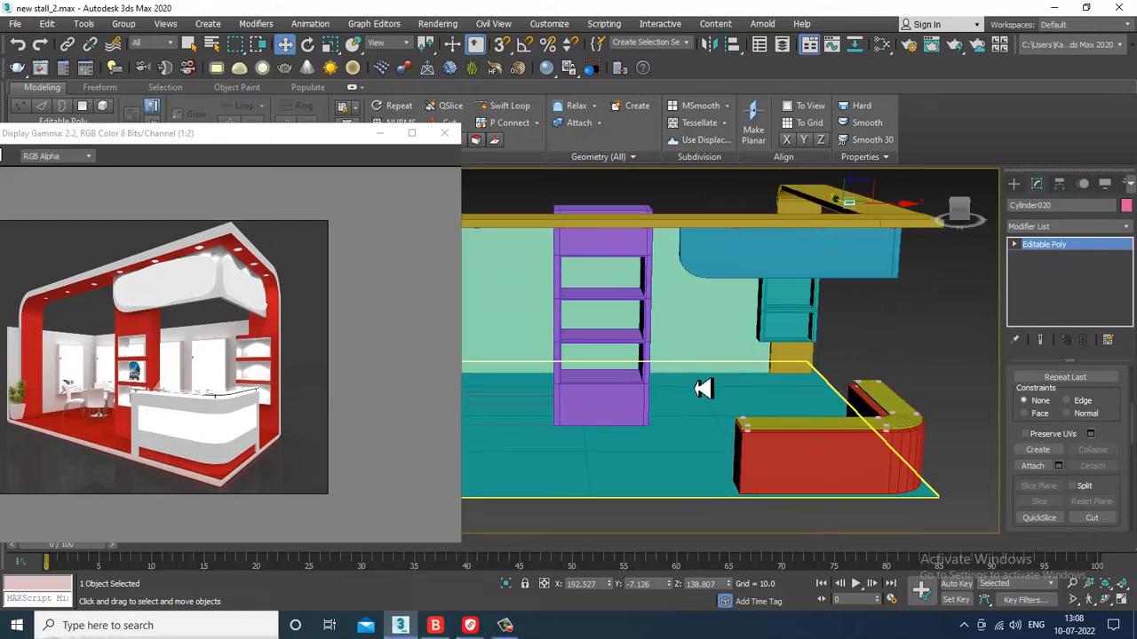
{"action": "left_click", "coordinate": [640, 391]}
{"action": "middle_click_drag", "start_coordinate": [665, 436], "coordinate": [644, 431], "text": "alt"}
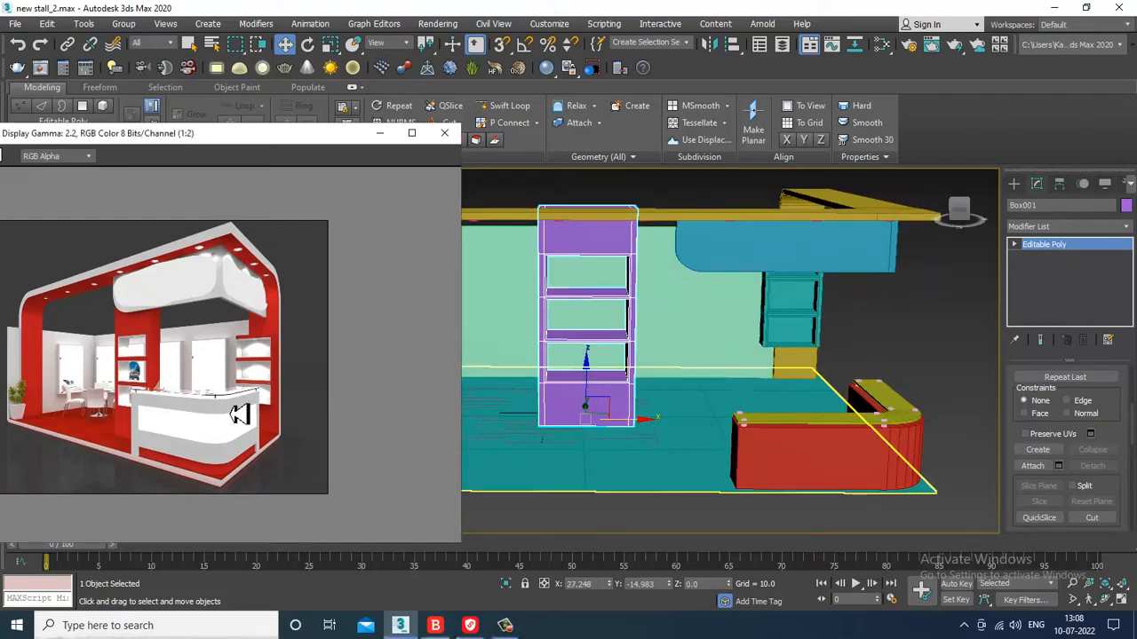
{"action": "scroll", "coordinate": [240, 415], "scroll_direction": "up", "scroll_amount": 2}
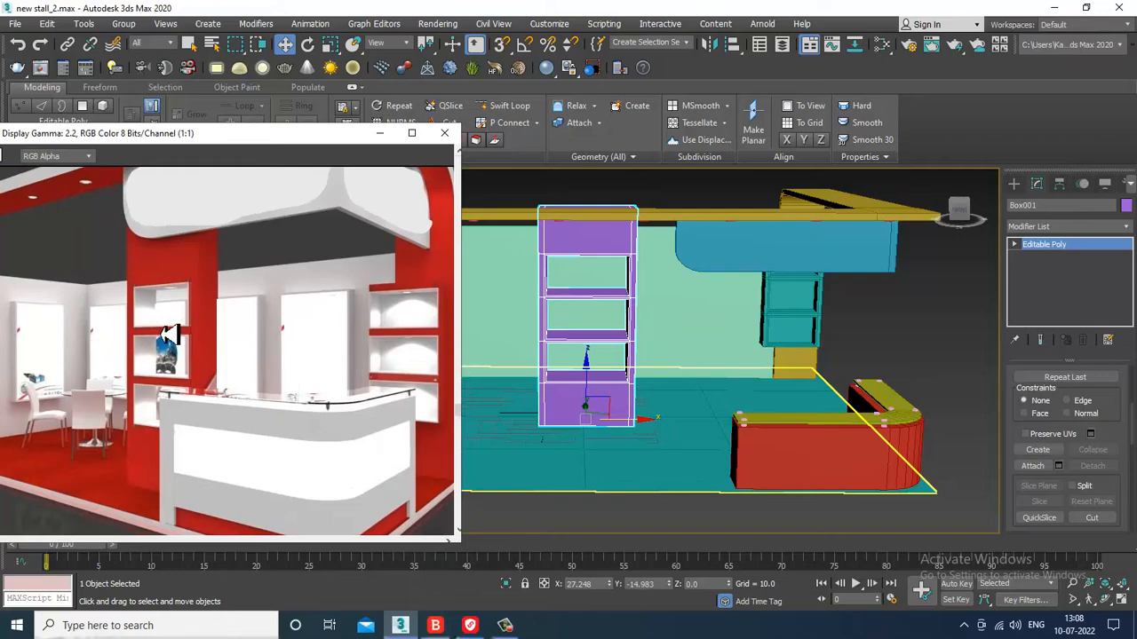
In the front view, draw a box panel about 75.7 long, 44.9 wide and 7.9 high between the two shelf units.
{"action": "key", "text": "alt+w"}
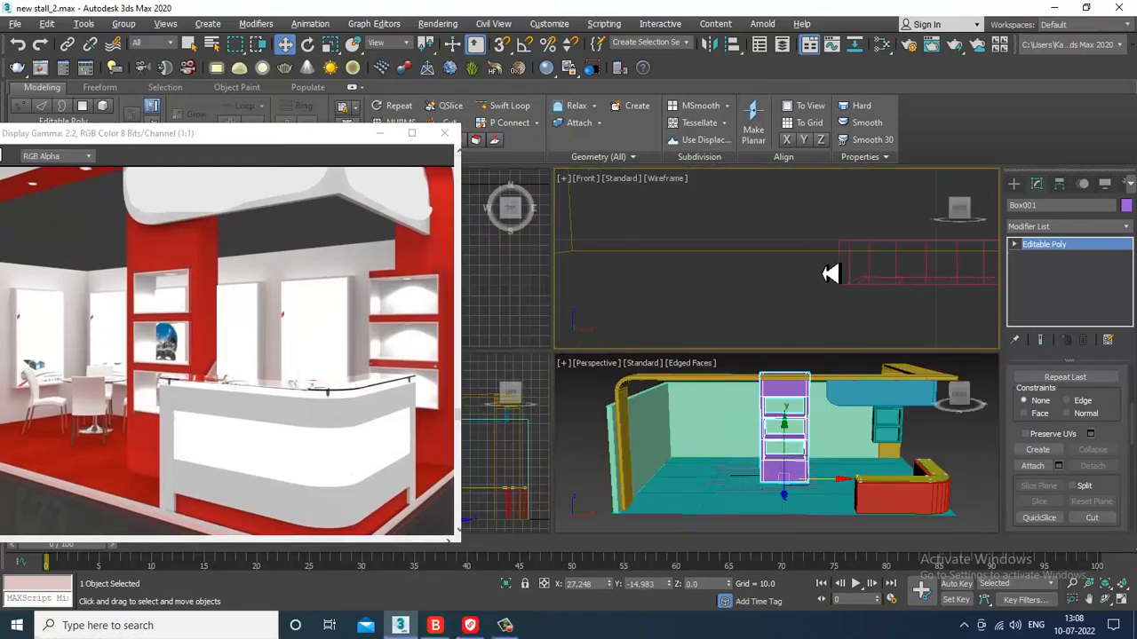
{"action": "key", "text": "alt+w"}
{"action": "scroll", "coordinate": [809, 293], "scroll_direction": "down", "scroll_amount": 3}
{"action": "scroll", "coordinate": [817, 306], "scroll_direction": "up", "scroll_amount": 6}
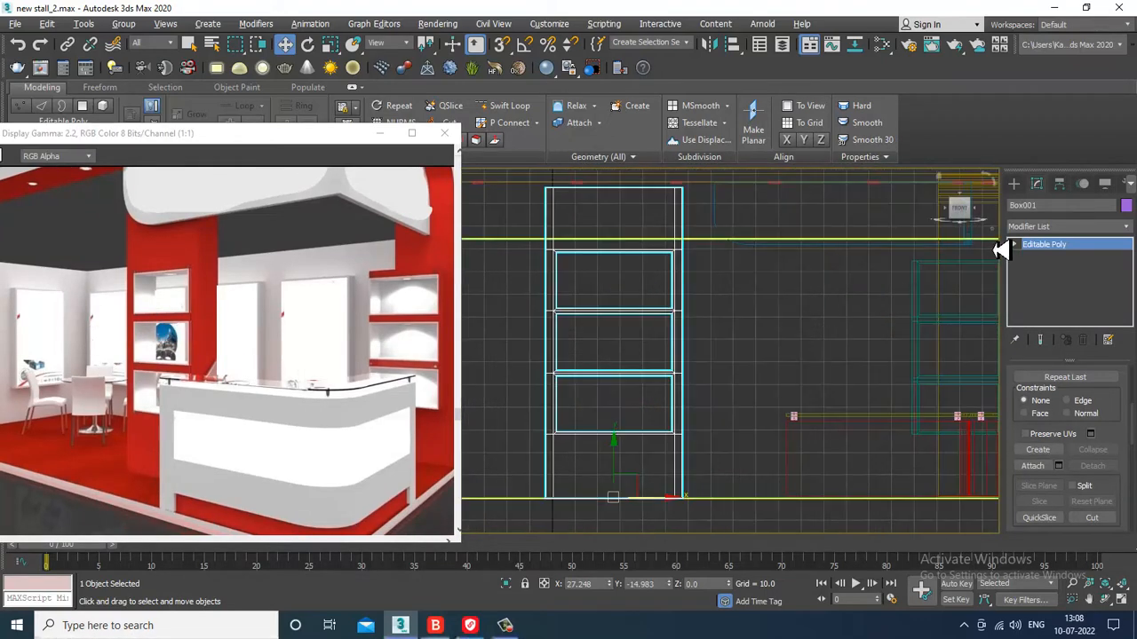
{"action": "left_click", "coordinate": [1013, 184]}
{"action": "left_click", "coordinate": [1037, 270]}
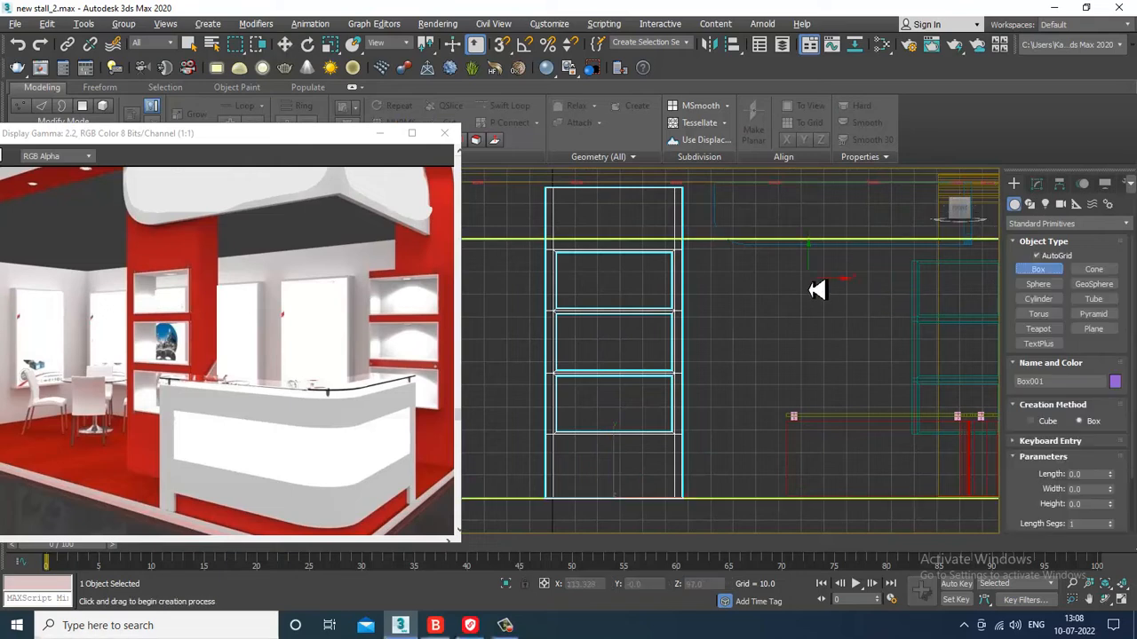
{"action": "left_click_drag", "start_coordinate": [782, 267], "coordinate": [889, 446]}
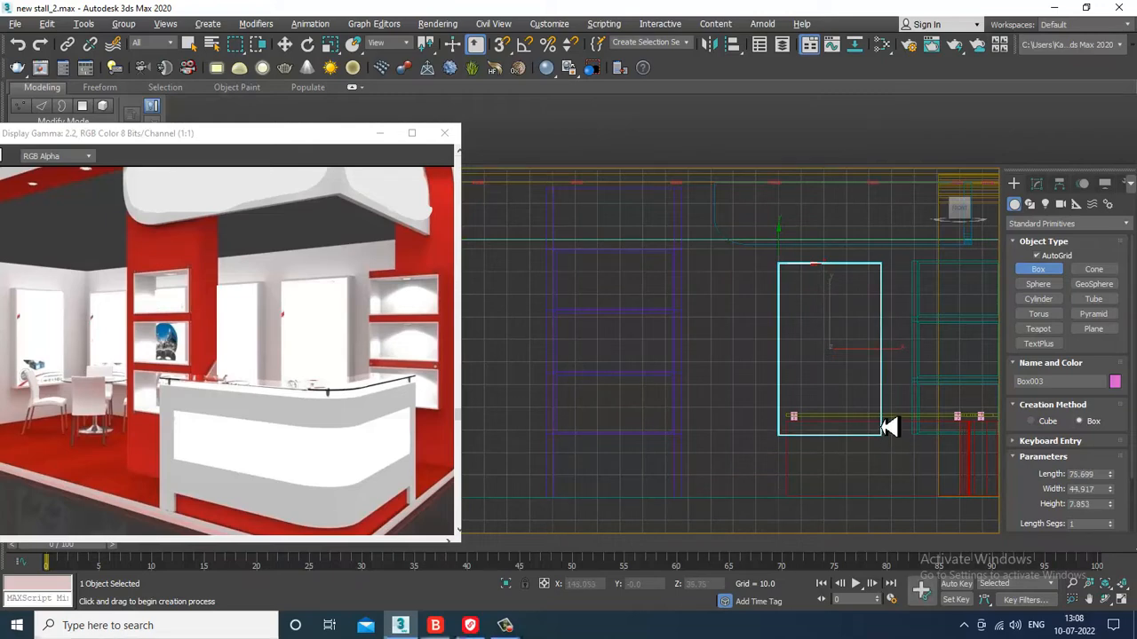
{"action": "left_click", "coordinate": [889, 427]}
Move the new panel along Y to about 107.8 so that it sits against the back wall.
{"action": "key", "text": "w"}
{"action": "key", "text": "alt+w"}
{"action": "right_click", "coordinate": [891, 427]}
{"action": "key", "text": "alt+w"}
{"action": "scroll", "coordinate": [905, 432], "scroll_direction": "down", "scroll_amount": 4}
{"action": "middle_click_drag", "start_coordinate": [906, 431], "coordinate": [787, 400], "text": "alt"}
{"action": "scroll", "coordinate": [787, 394], "scroll_direction": "up", "scroll_amount": 8}
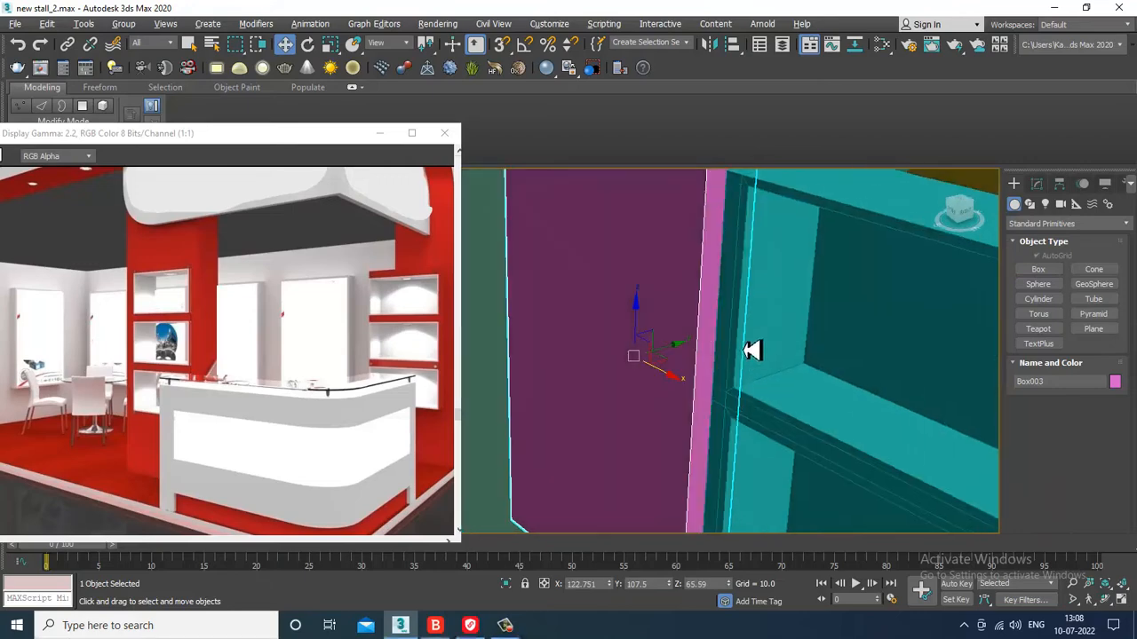
{"action": "middle_click_drag", "start_coordinate": [748, 350], "coordinate": [746, 396]}
{"action": "left_click_drag", "start_coordinate": [675, 398], "coordinate": [677, 398]}
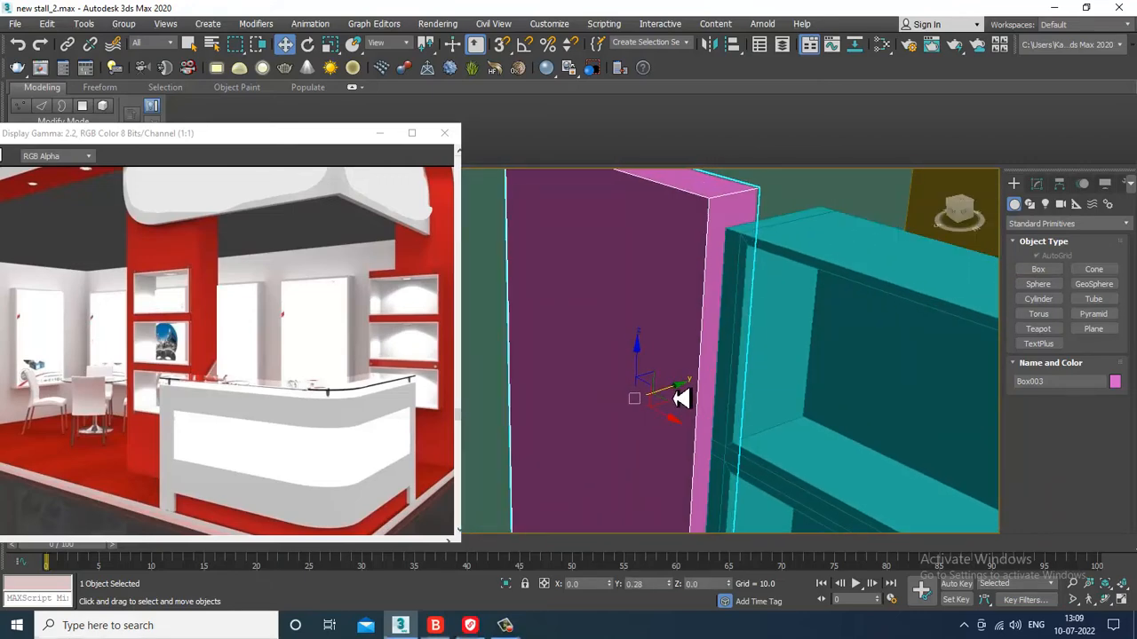
Convert the wall panel to an Editable Poly.
{"action": "scroll", "coordinate": [680, 399], "scroll_direction": "up", "scroll_amount": 2}
{"action": "right_click", "coordinate": [696, 270]}
{"action": "mouse_move", "coordinate": [773, 418]}
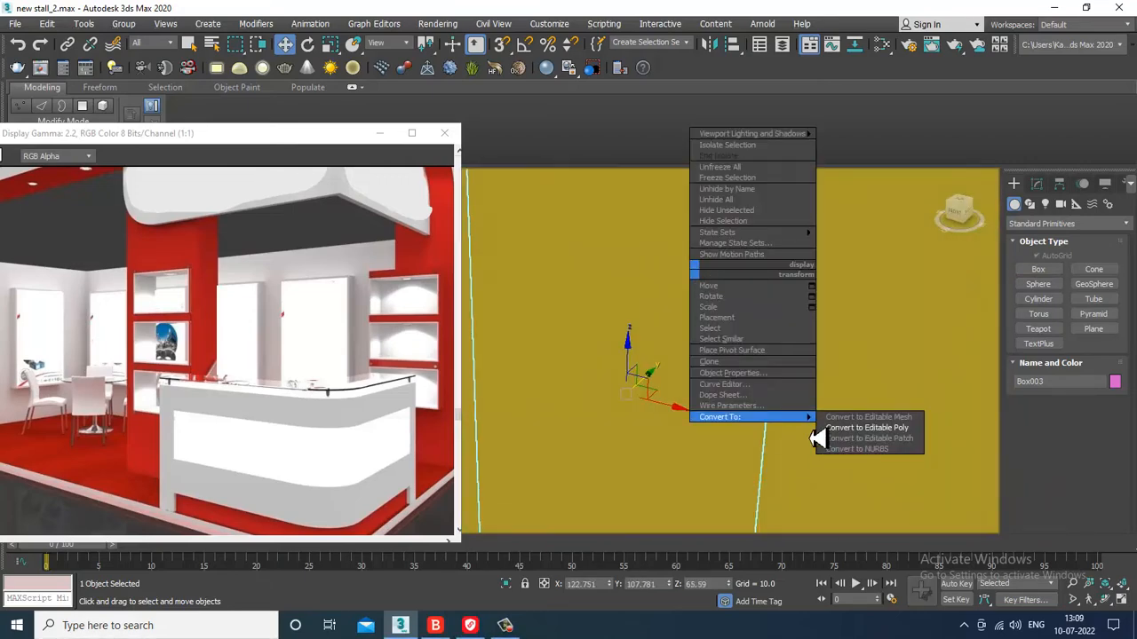
{"action": "left_click", "coordinate": [869, 430]}
Inset the wall panel's front polygon to form a narrow border.
{"action": "scroll", "coordinate": [805, 371], "scroll_direction": "down", "scroll_amount": 2}
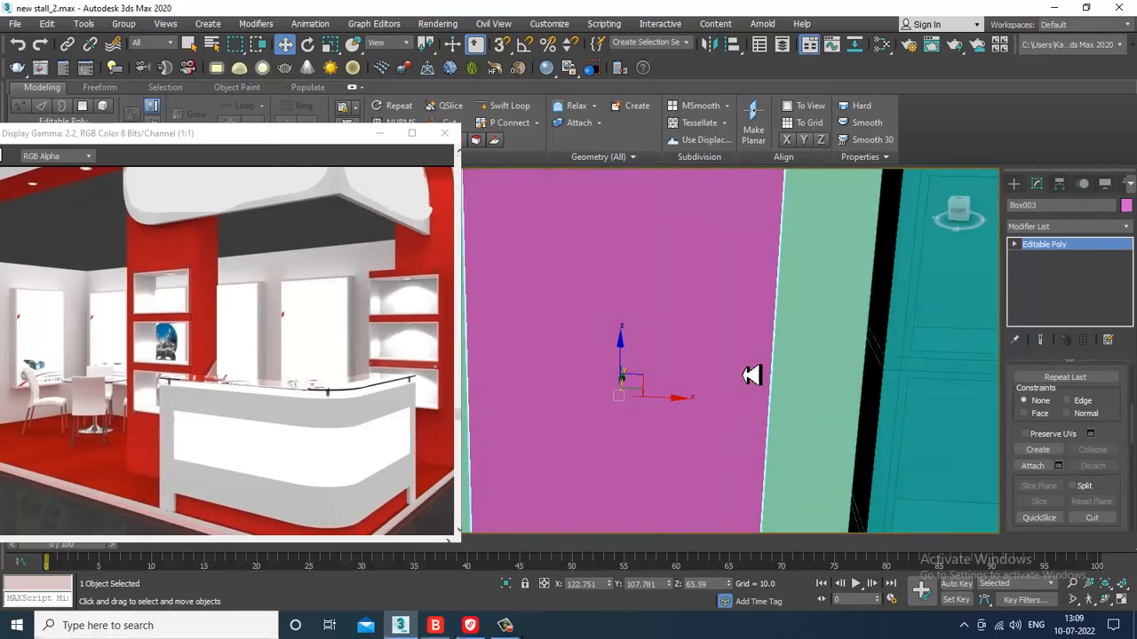
{"action": "key", "text": "4"}
{"action": "left_click", "coordinate": [703, 363]}
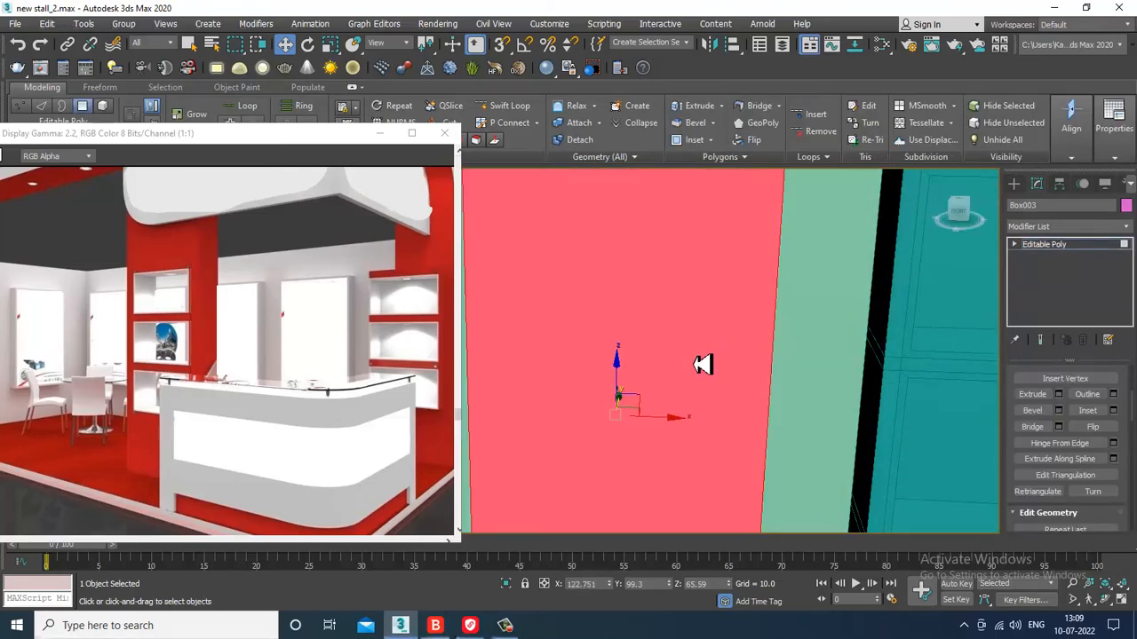
{"action": "scroll", "coordinate": [761, 350], "scroll_direction": "down", "scroll_amount": 3}
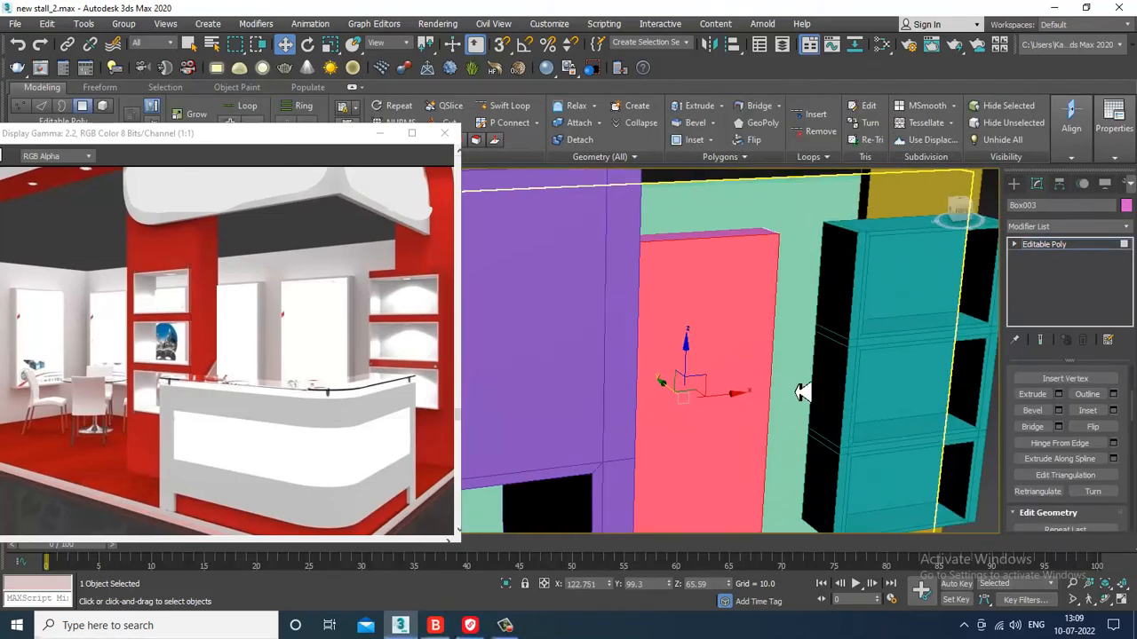
{"action": "left_click", "coordinate": [1114, 411]}
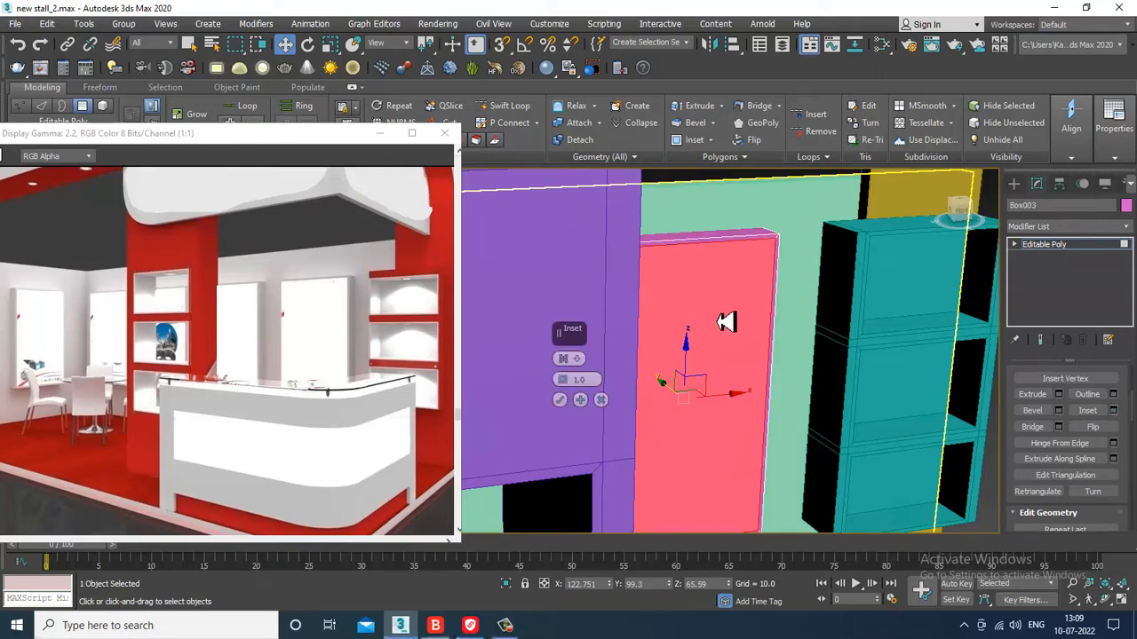
{"action": "left_click_drag", "start_coordinate": [560, 383], "coordinate": [561, 382]}
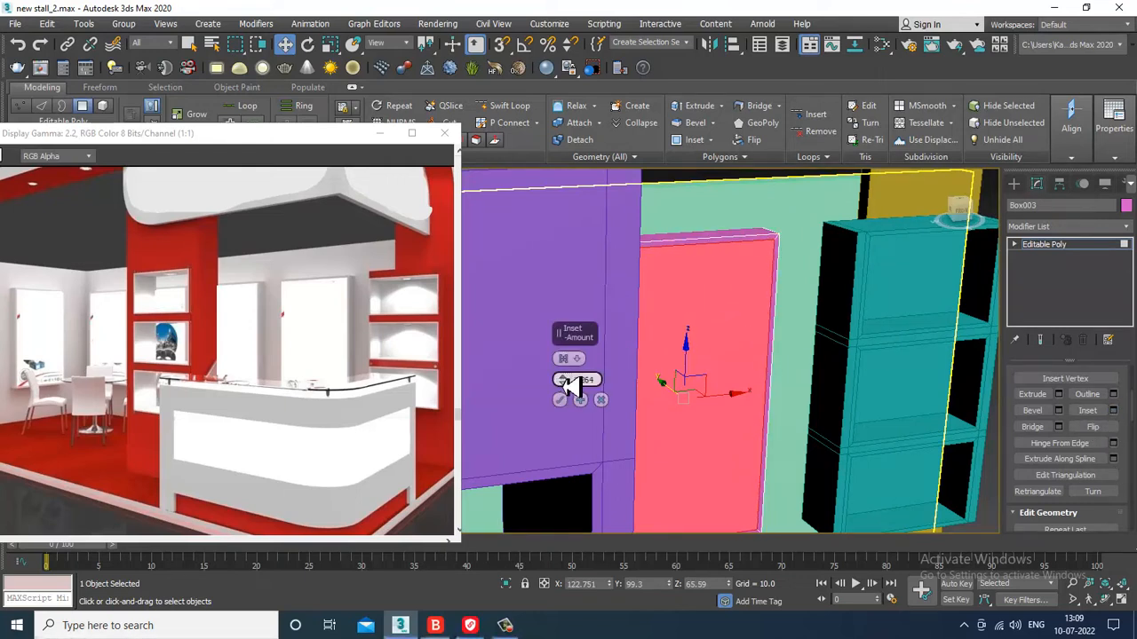
{"action": "left_click", "coordinate": [561, 401]}
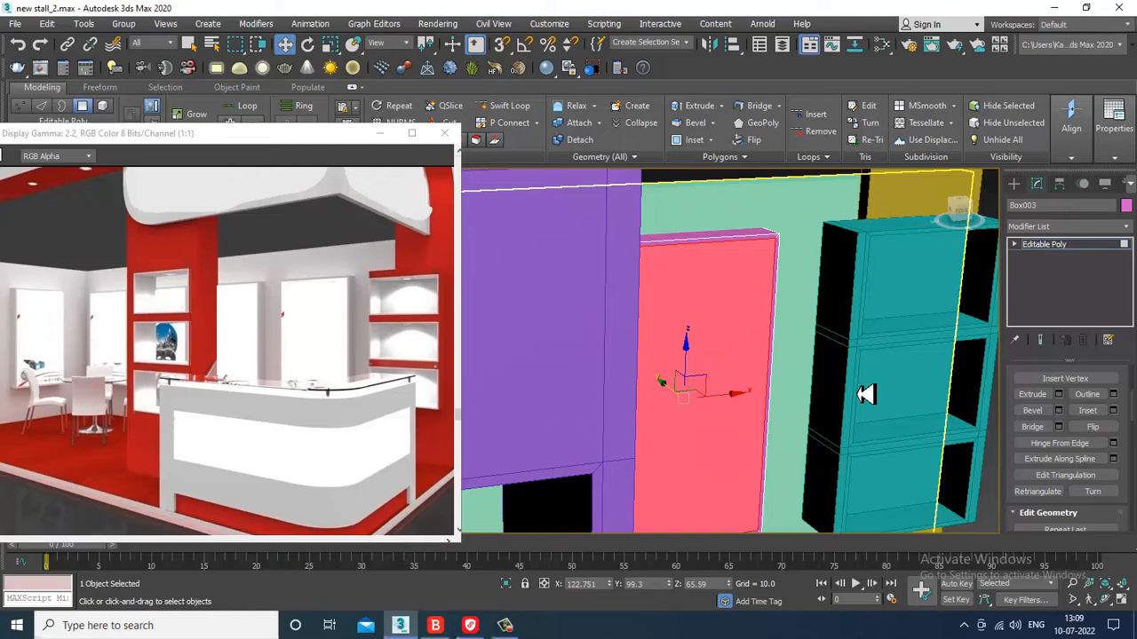
Leave polygon editing and clone two copies of the wall panel along the back wall in X, about 61.3 apart.
{"action": "scroll", "coordinate": [866, 394], "scroll_direction": "down", "scroll_amount": 5}
{"action": "middle_click_drag", "start_coordinate": [866, 394], "coordinate": [837, 335], "text": "alt"}
{"action": "left_click", "coordinate": [1039, 249]}
{"action": "scroll", "coordinate": [837, 337], "scroll_direction": "up", "scroll_amount": 3}
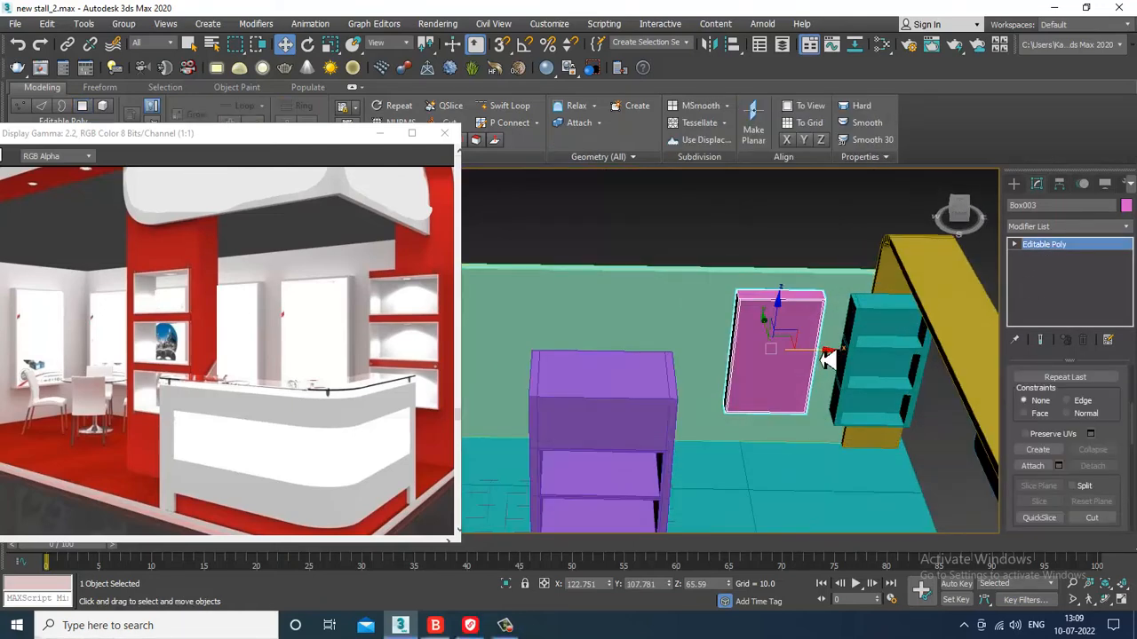
{"action": "left_click_drag", "start_coordinate": [760, 353], "coordinate": [716, 359], "text": "shift"}
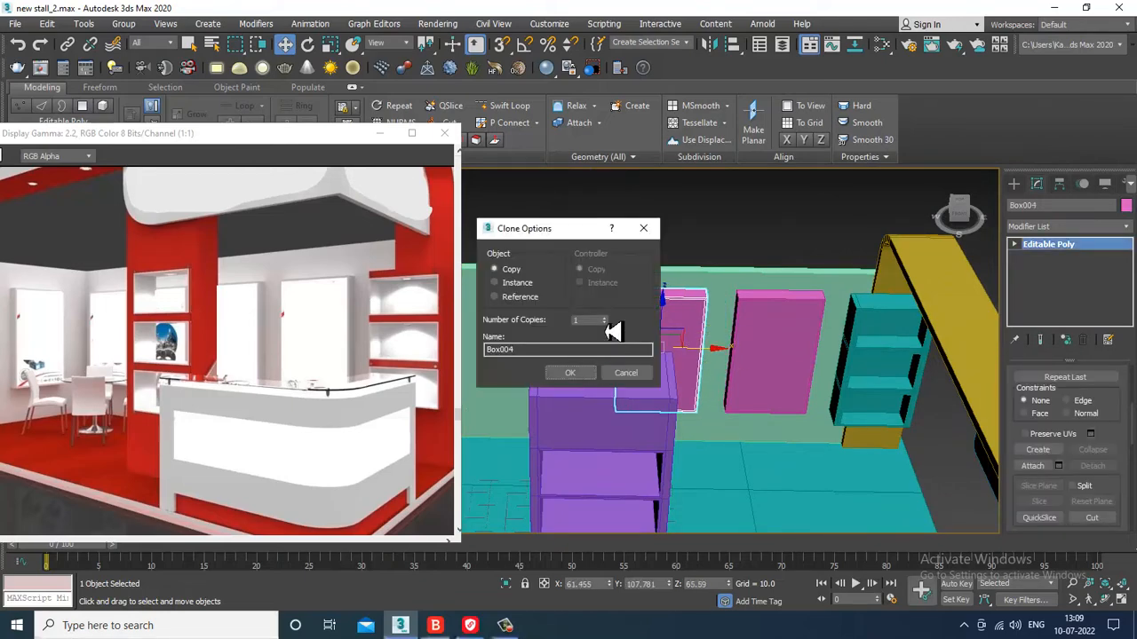
{"action": "left_click", "coordinate": [573, 373]}
Clone two more copies from the last panel along X, about 62.2 apart, toward the corner with the side wall.
{"action": "mouse_move", "coordinate": [583, 386]}
{"action": "middle_mouse_down", "text": "alt"}
{"action": "mouse_move", "coordinate": [875, 291]}
{"action": "mouse_move", "coordinate": [832, 286]}
{"action": "mouse_move", "coordinate": [832, 321]}
{"action": "middle_mouse_up", "text": "alt"}
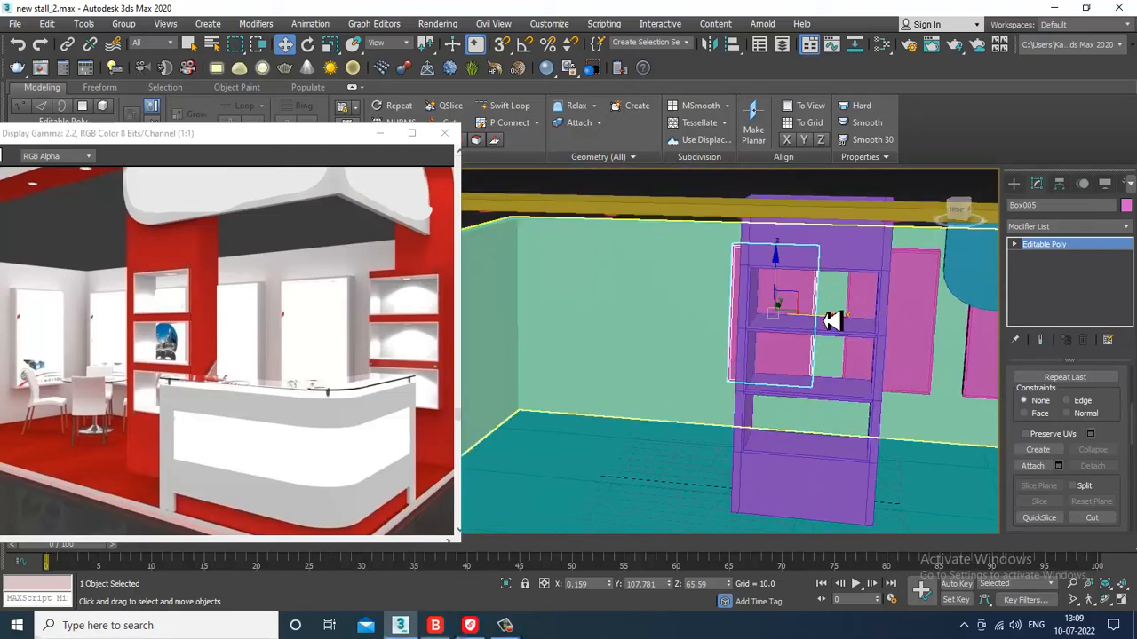
{"action": "mouse_move", "coordinate": [832, 321]}
{"action": "left_mouse_down"}
{"action": "mouse_move", "coordinate": [667, 317]}
{"action": "mouse_move", "coordinate": [718, 323]}
{"action": "left_mouse_up"}
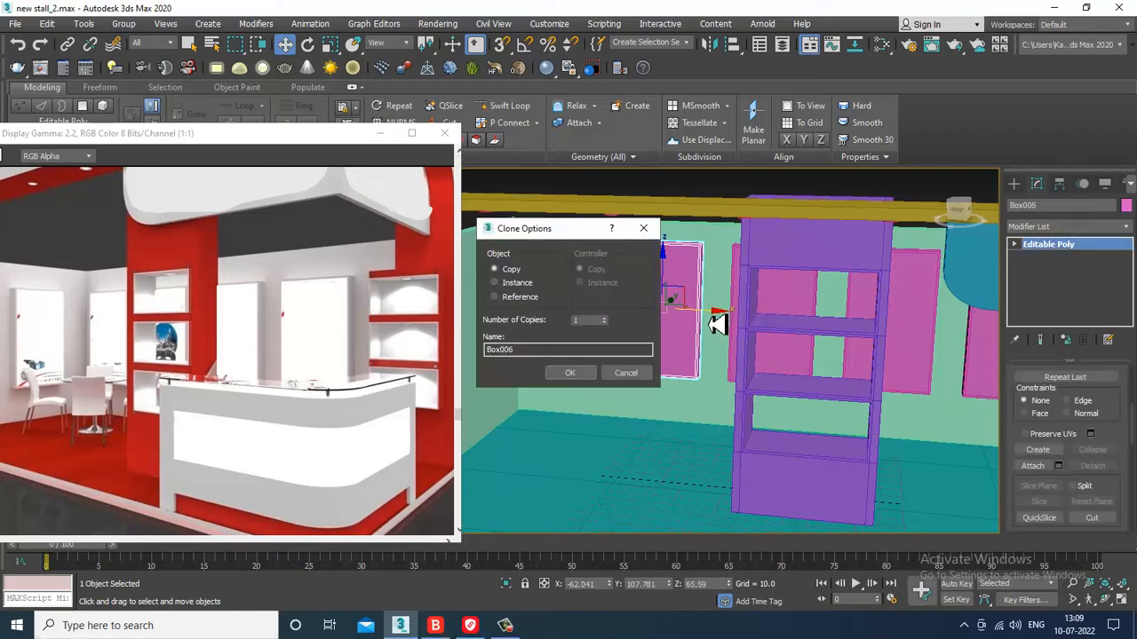
{"action": "left_click", "coordinate": [584, 379]}
{"action": "middle_click_drag", "start_coordinate": [609, 296], "coordinate": [615, 286], "text": "alt"}
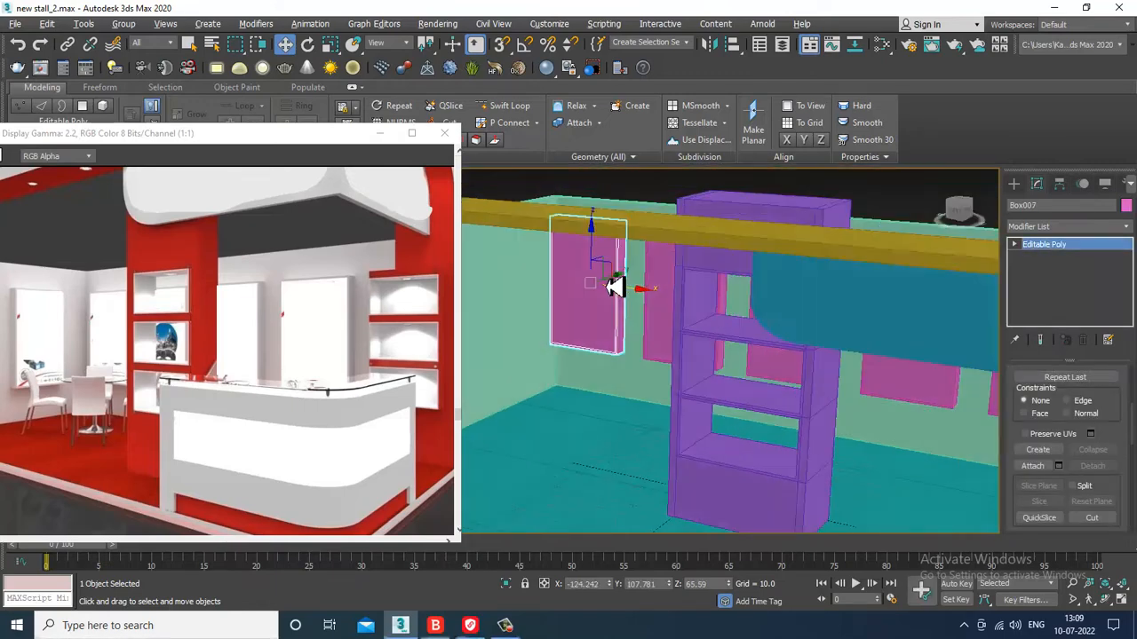
Move the reference render window aside to uncover the viewport and the stall's empty side wall.
{"action": "scroll", "coordinate": [751, 264], "scroll_direction": "down", "scroll_amount": 6}
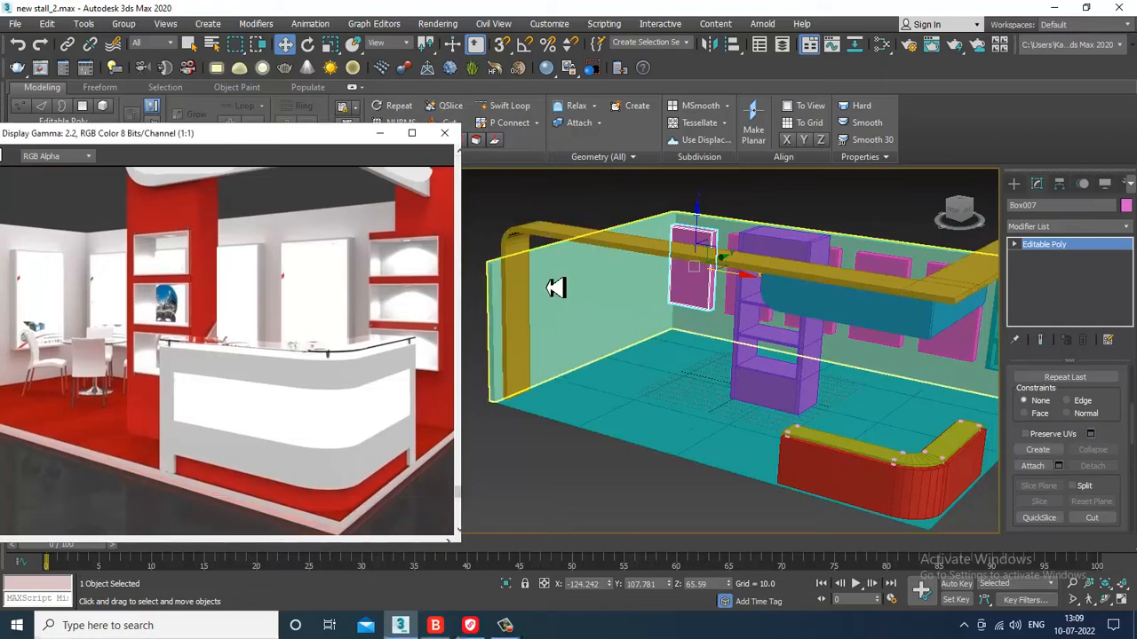
{"action": "left_click_drag", "start_coordinate": [132, 145], "coordinate": [2, 127]}
{"action": "left_click_drag", "start_coordinate": [467, 20], "coordinate": [81, 19]}
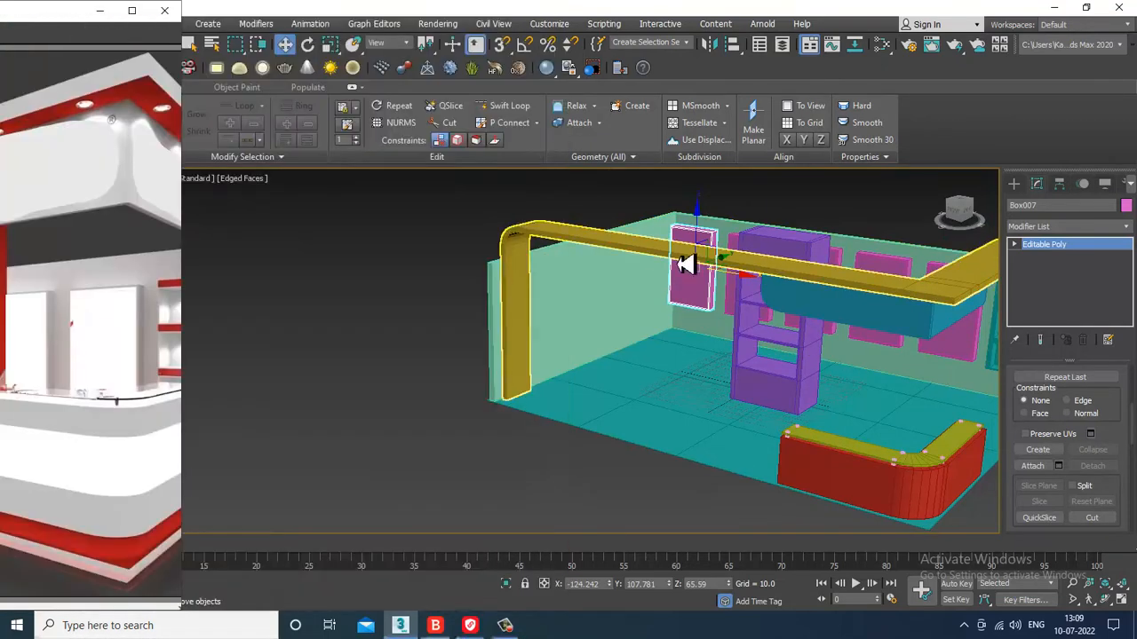
{"action": "middle_click_drag", "start_coordinate": [685, 261], "coordinate": [740, 352], "text": "alt"}
{"action": "middle_click_drag", "start_coordinate": [824, 311], "coordinate": [819, 348], "text": "alt"}
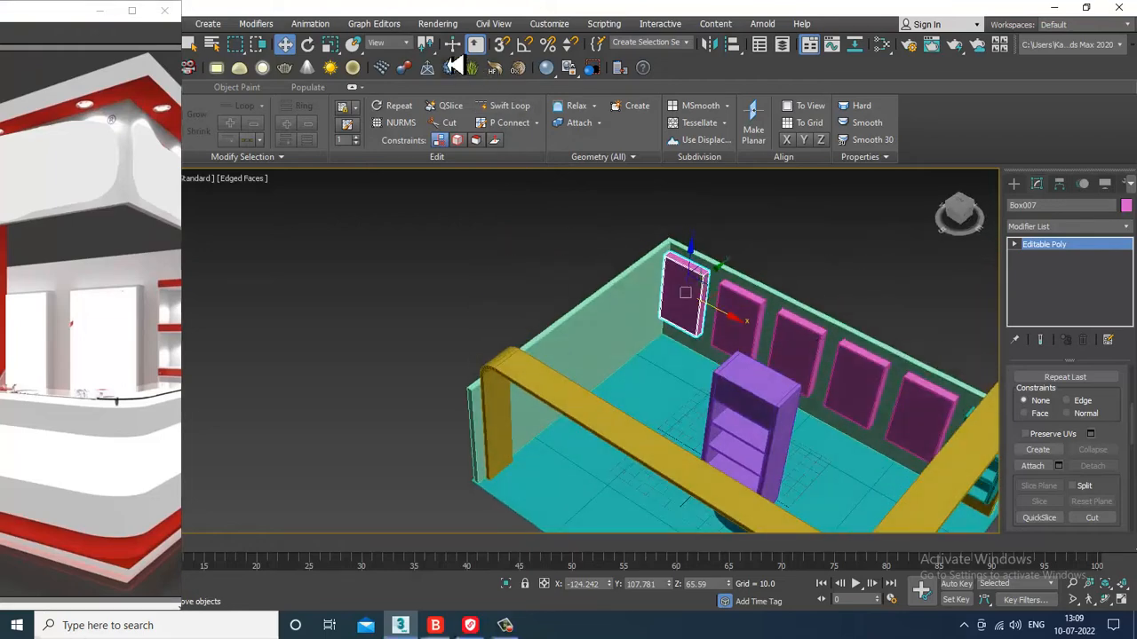
With angle snap on at 90 degrees, clone the corner panel in the top view as one copy rotated 90 degrees.
{"action": "right_click", "coordinate": [524, 45]}
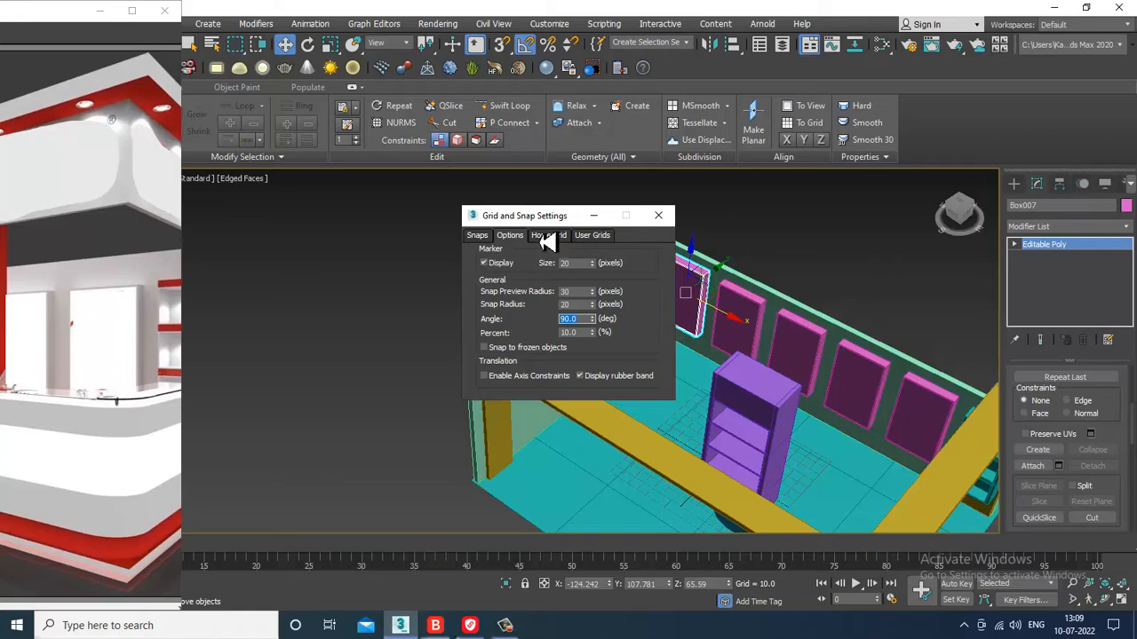
{"action": "left_click", "coordinate": [659, 215]}
{"action": "key", "text": "alt+w"}
{"action": "key", "text": "alt+w"}
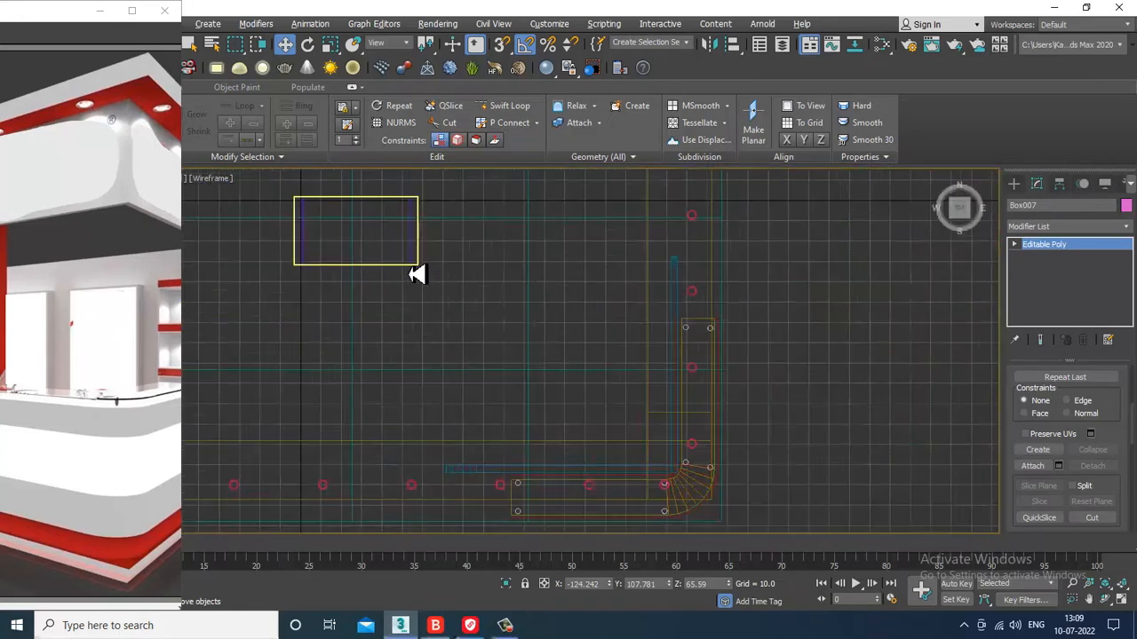
{"action": "scroll", "coordinate": [442, 291], "scroll_direction": "up", "scroll_amount": 2}
{"action": "scroll", "coordinate": [652, 314], "scroll_direction": "down", "scroll_amount": 3}
{"action": "scroll", "coordinate": [643, 312], "scroll_direction": "up", "scroll_amount": 1}
{"action": "key", "text": "e"}
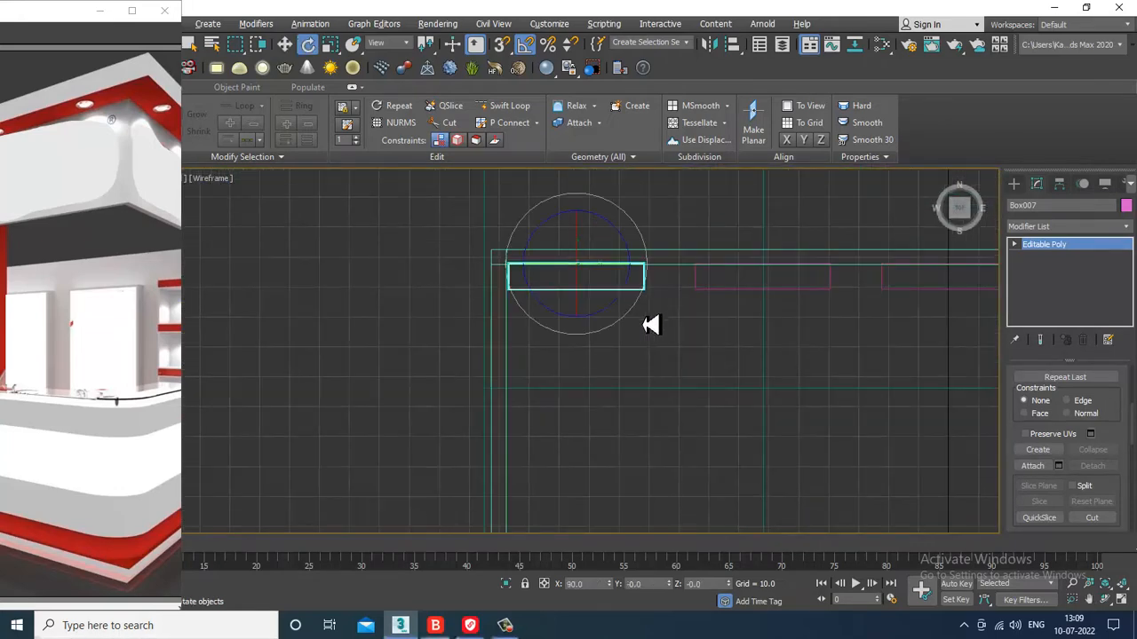
{"action": "left_click_drag", "start_coordinate": [631, 329], "coordinate": [633, 327], "text": "shift"}
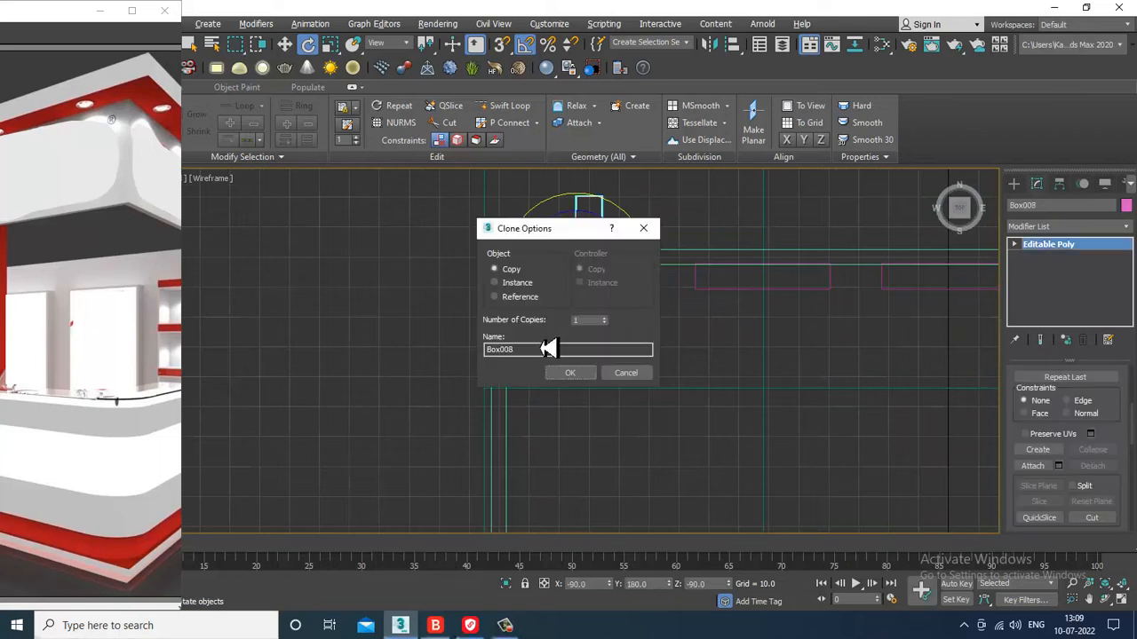
{"action": "left_click", "coordinate": [569, 370]}
Move the rotated panel copy down from the corner and sideways until it sits flat against the side wall's inner face.
{"action": "key", "text": "w"}
{"action": "left_click_drag", "start_coordinate": [586, 234], "coordinate": [591, 331]}
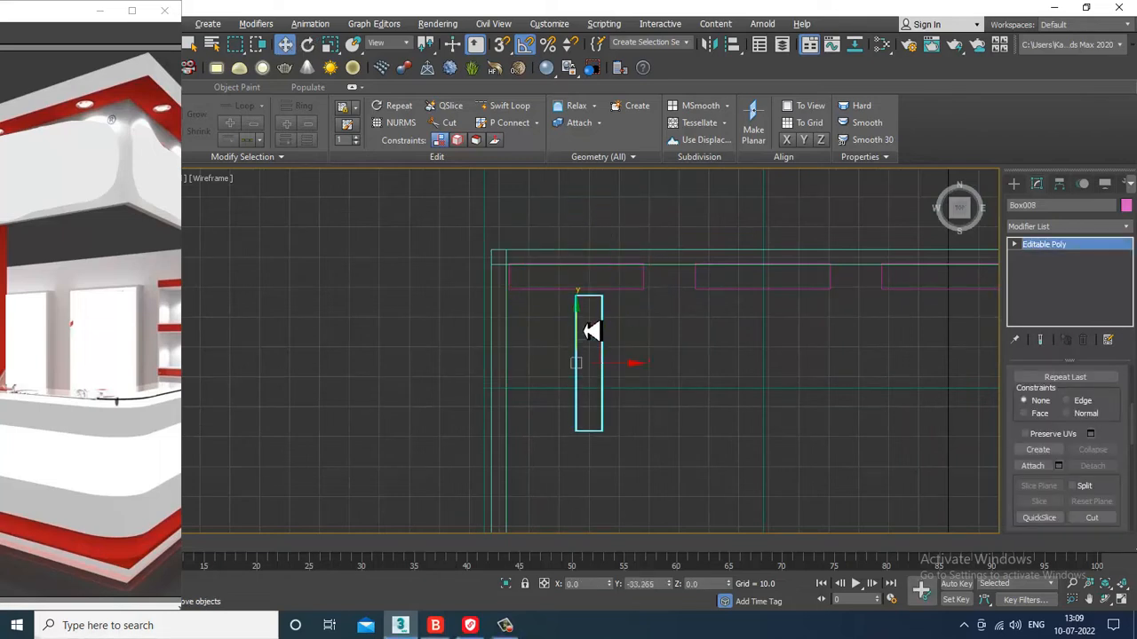
{"action": "scroll", "coordinate": [602, 355], "scroll_direction": "up", "scroll_amount": 2}
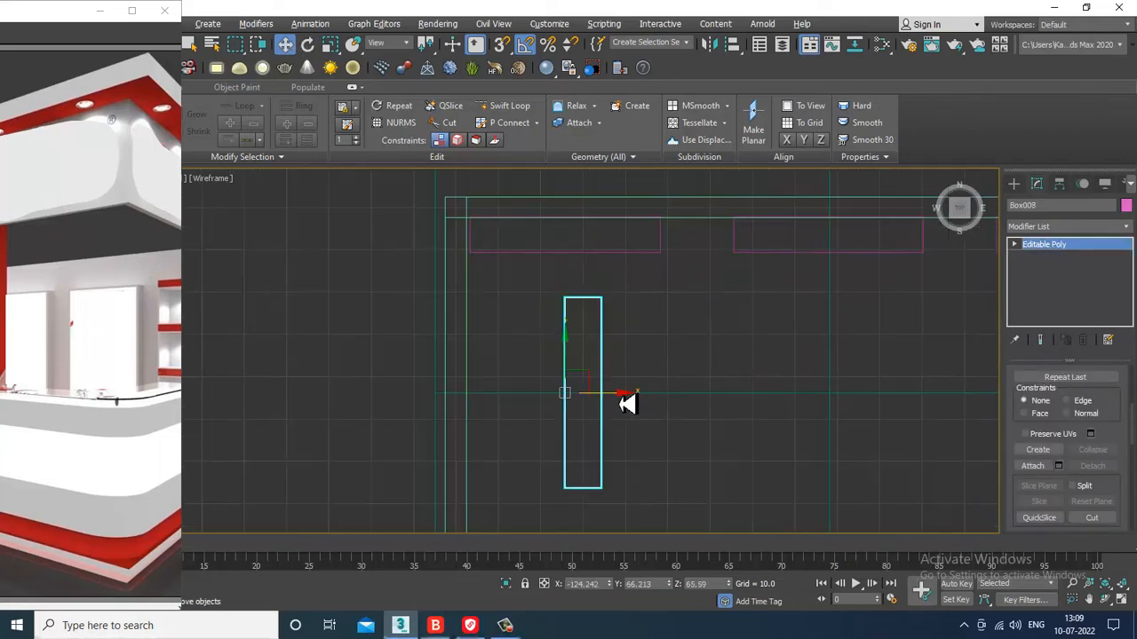
{"action": "left_click_drag", "start_coordinate": [627, 404], "coordinate": [528, 414]}
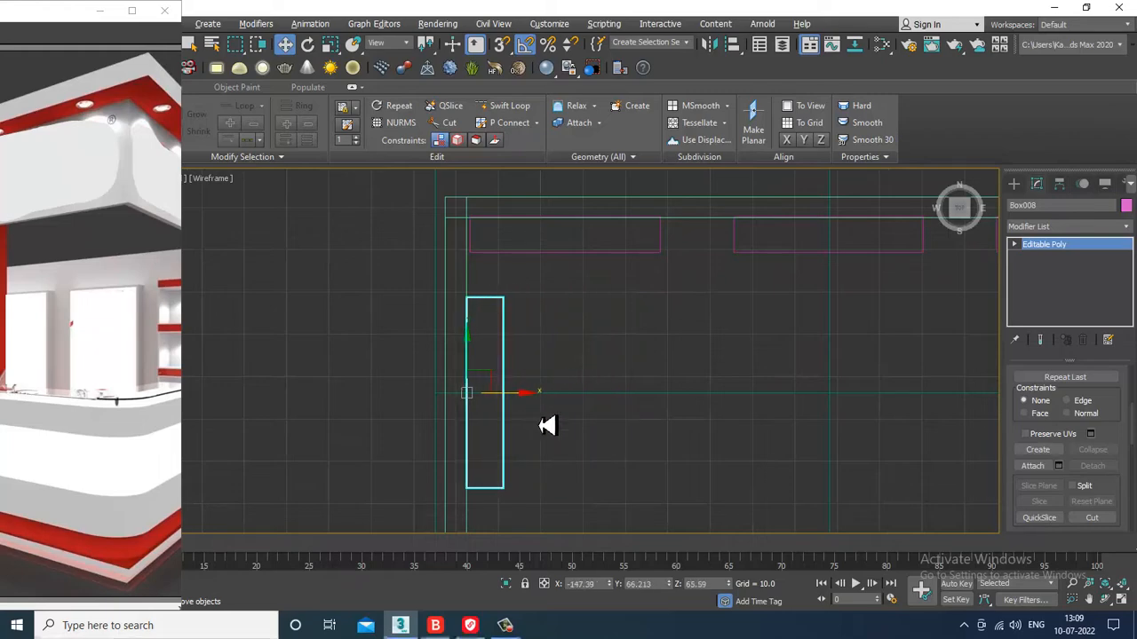
Slide the side-wall panel along Y away from the side wall's open end gap to Y about 44.5, checking its spacing against the reference render.
{"action": "key", "text": "alt+w"}
{"action": "right_click", "coordinate": [879, 441]}
{"action": "key", "text": "alt+w"}
{"action": "middle_click_drag", "start_coordinate": [829, 408], "coordinate": [661, 309], "text": "alt"}
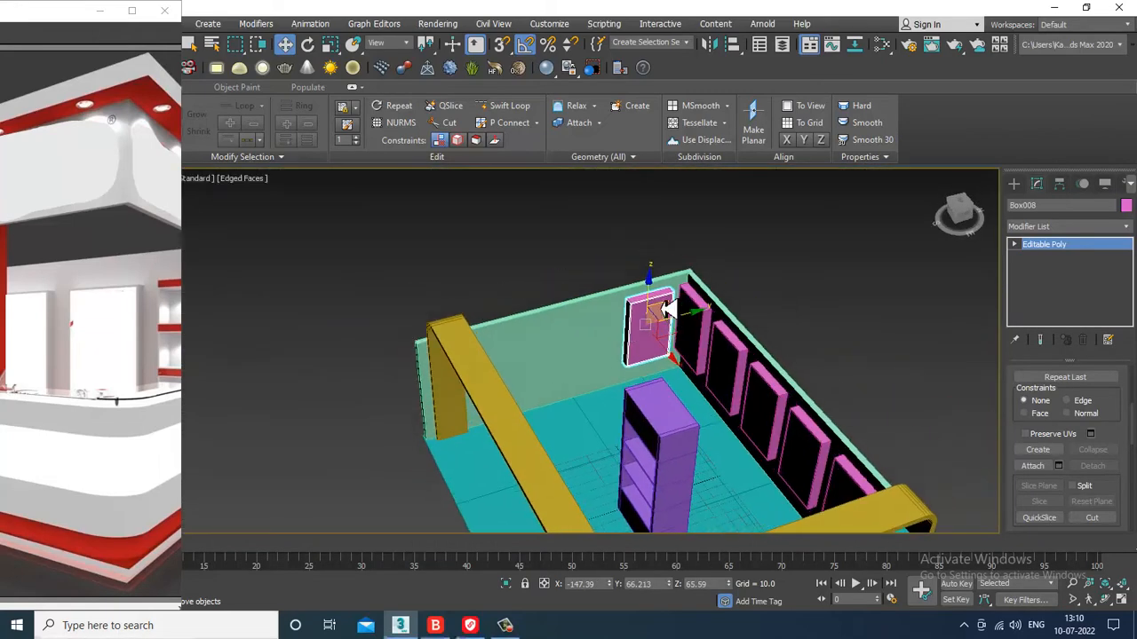
{"action": "scroll", "coordinate": [666, 311], "scroll_direction": "up", "scroll_amount": 2}
{"action": "left_click_drag", "start_coordinate": [685, 337], "coordinate": [672, 344]}
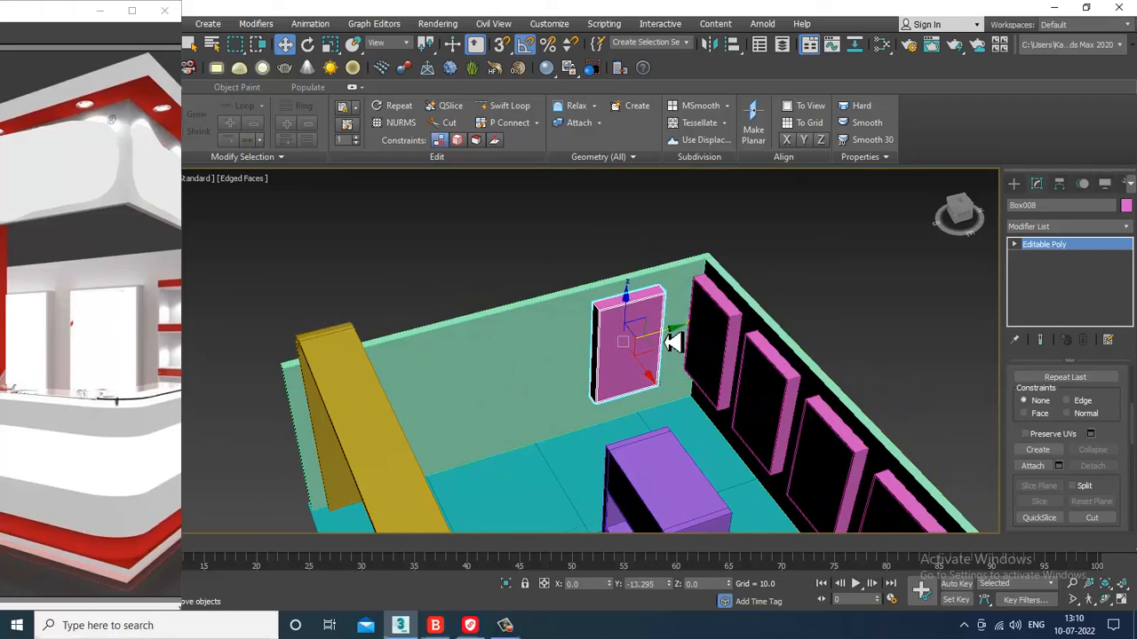
{"action": "left_click_drag", "start_coordinate": [50, 28], "coordinate": [513, 96]}
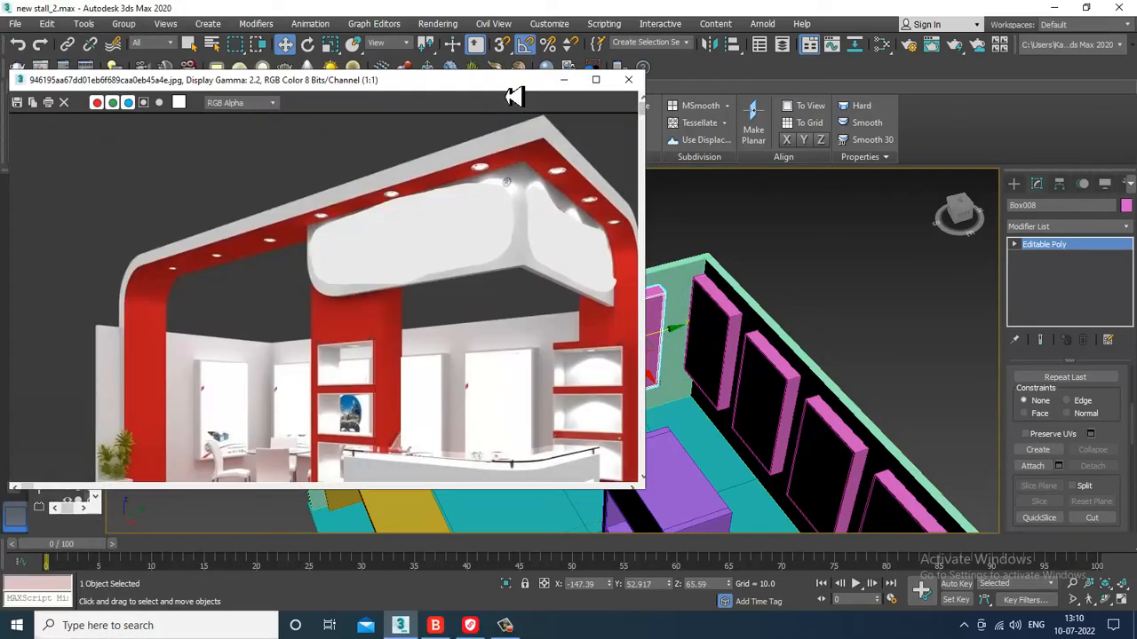
{"action": "left_click", "coordinate": [563, 81]}
{"action": "middle_click_drag", "start_coordinate": [672, 368], "coordinate": [677, 343], "text": "alt"}
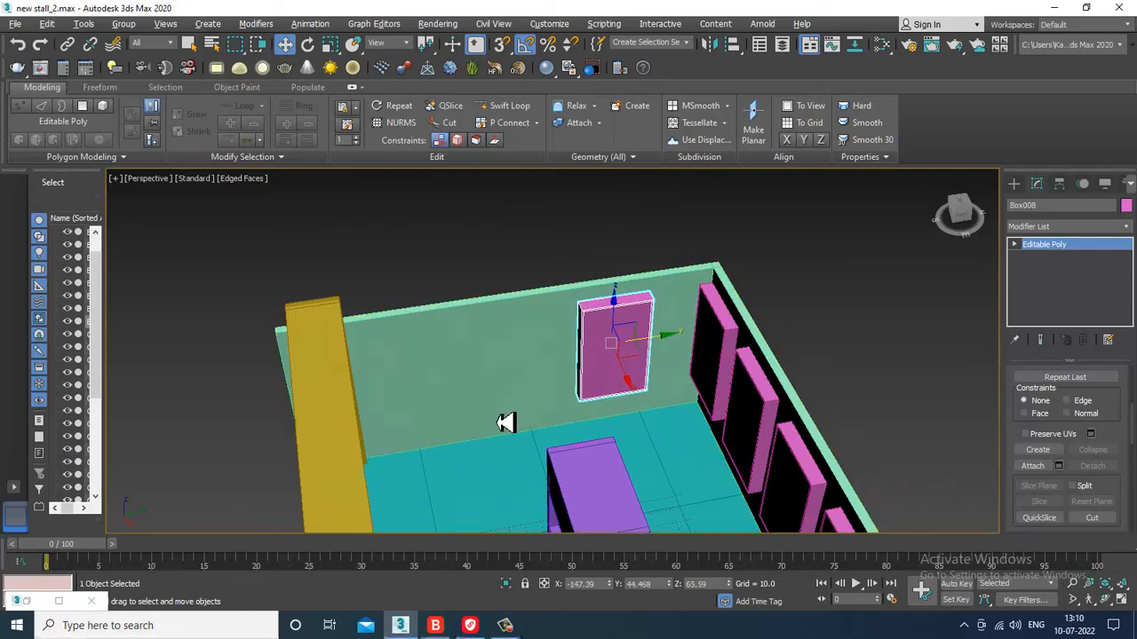
{"action": "middle_click_drag", "start_coordinate": [505, 423], "coordinate": [652, 430], "text": "alt"}
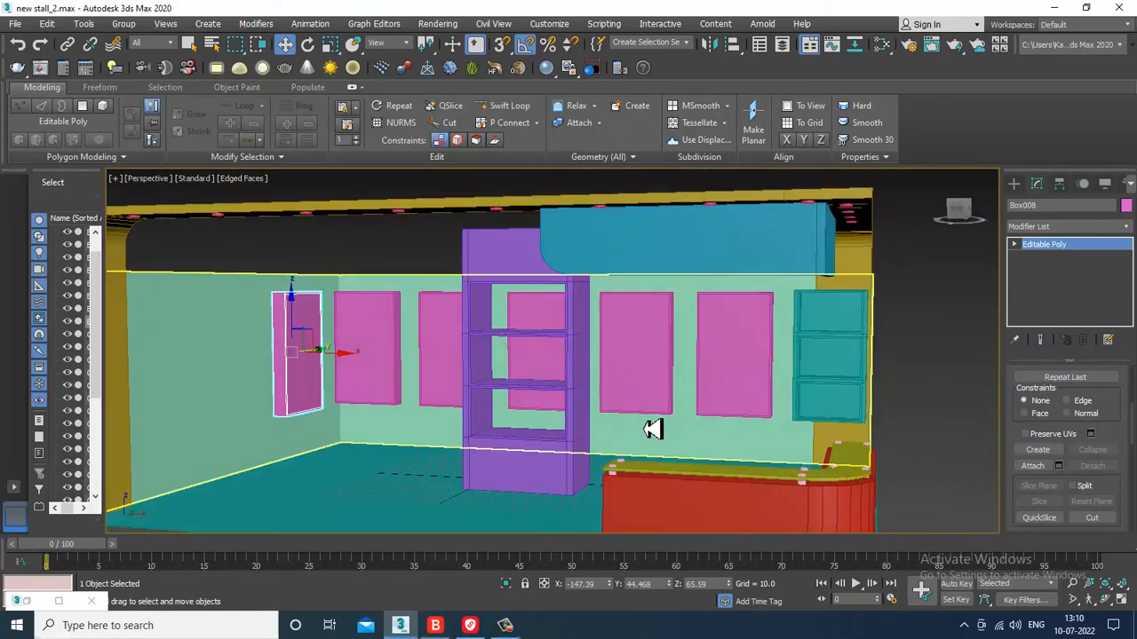
Assign one gray object color to all objects in the scene and clear the selection.
{"action": "key", "text": "ctrl+a"}
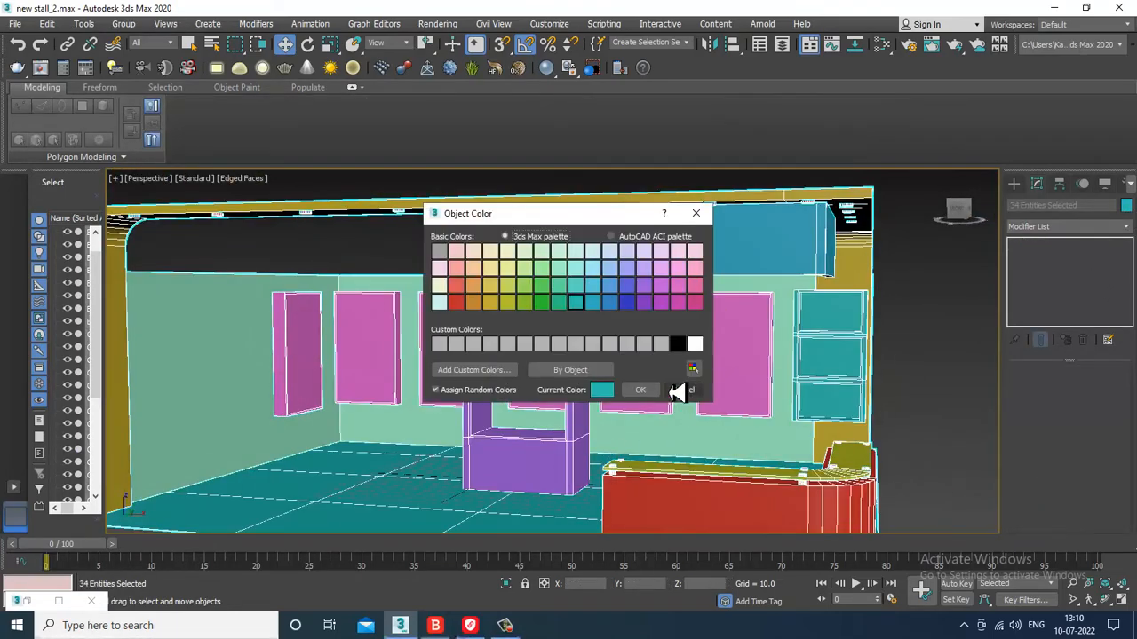
{"action": "left_click", "coordinate": [664, 349]}
{"action": "left_click", "coordinate": [644, 391]}
{"action": "key", "text": "ctrl+d"}
{"action": "middle_click_drag", "start_coordinate": [850, 411], "coordinate": [864, 377], "text": "alt"}
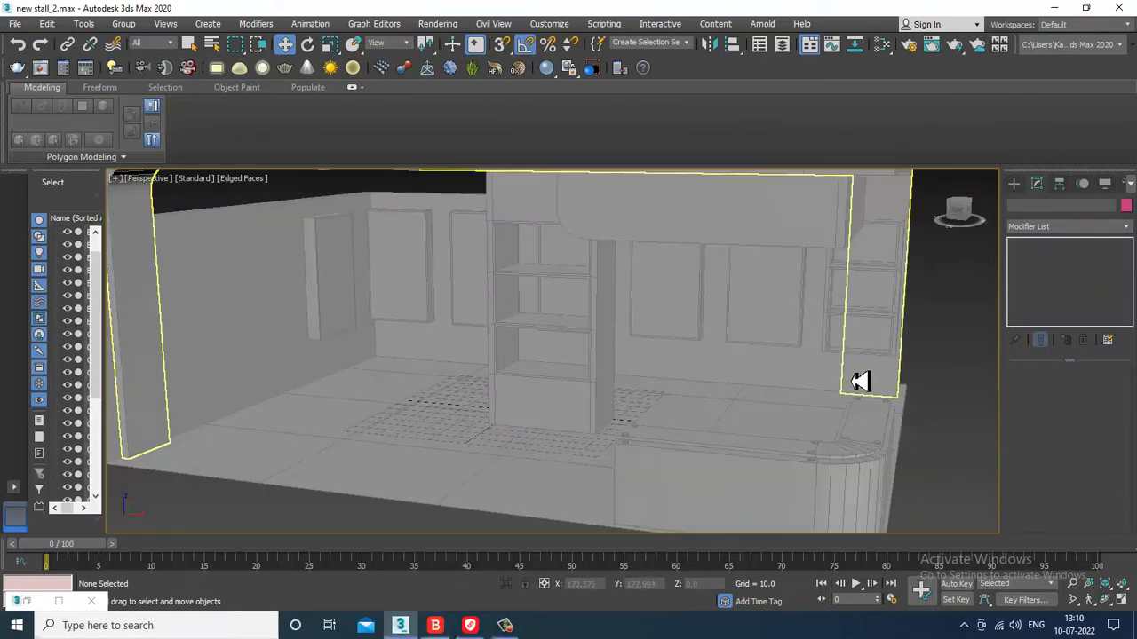
Restore the reference render, examine its chairs and round table at 2:1 zoom, and place it beside the stall view.
{"action": "double_click", "coordinate": [26, 604]}
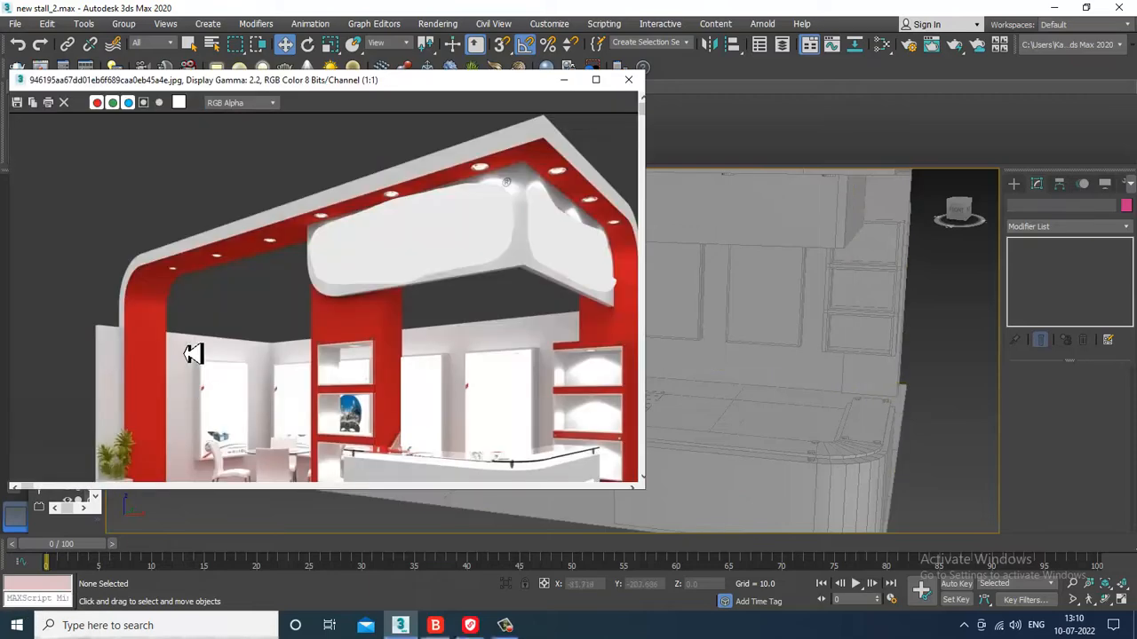
{"action": "middle_click_drag", "start_coordinate": [280, 442], "coordinate": [268, 313]}
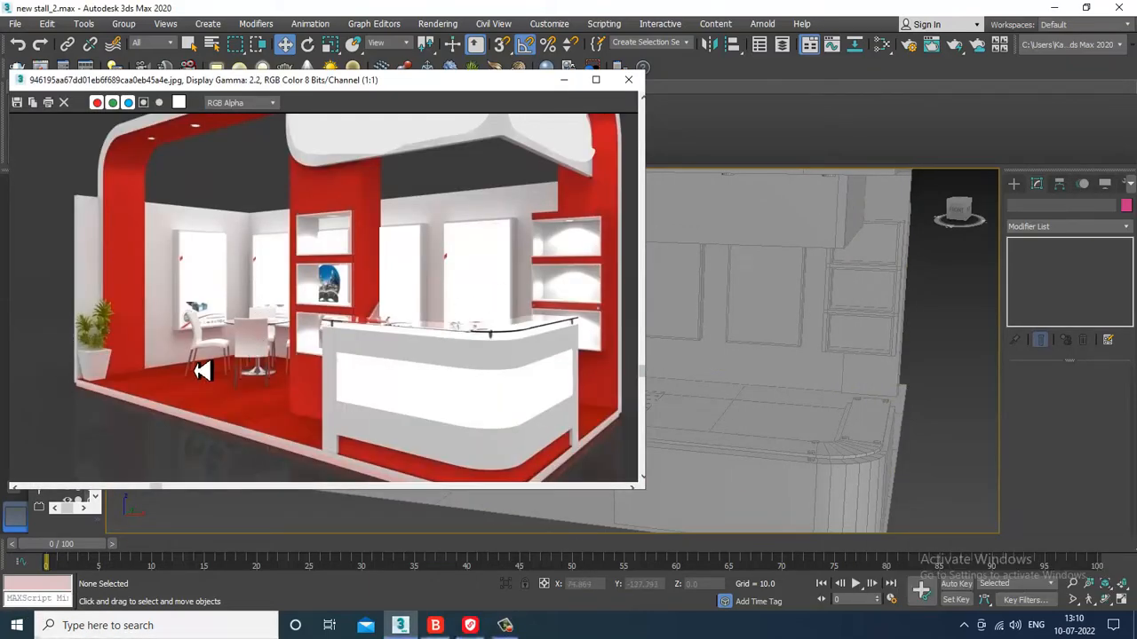
{"action": "scroll", "coordinate": [203, 372], "scroll_direction": "up", "scroll_amount": 1}
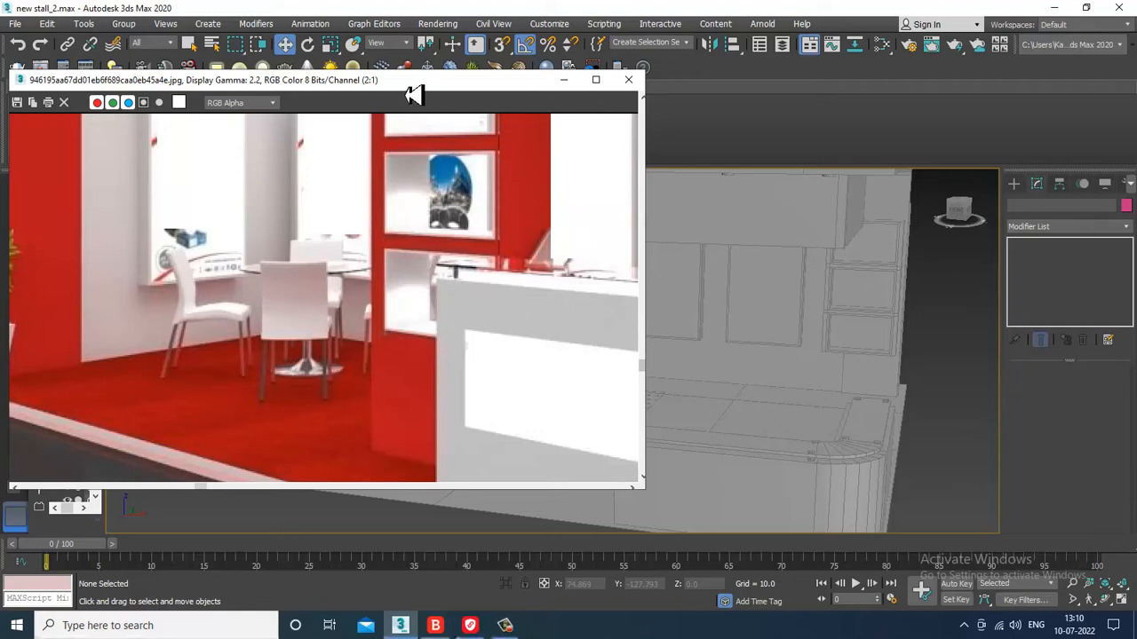
{"action": "left_click_drag", "start_coordinate": [413, 89], "coordinate": [316, 101]}
{"action": "middle_click_drag", "start_coordinate": [810, 339], "coordinate": [850, 333]}
Start the Line spline tool with AutoGrid off in the maximized front view, near the side wall's base.
{"action": "left_click", "coordinate": [1015, 186]}
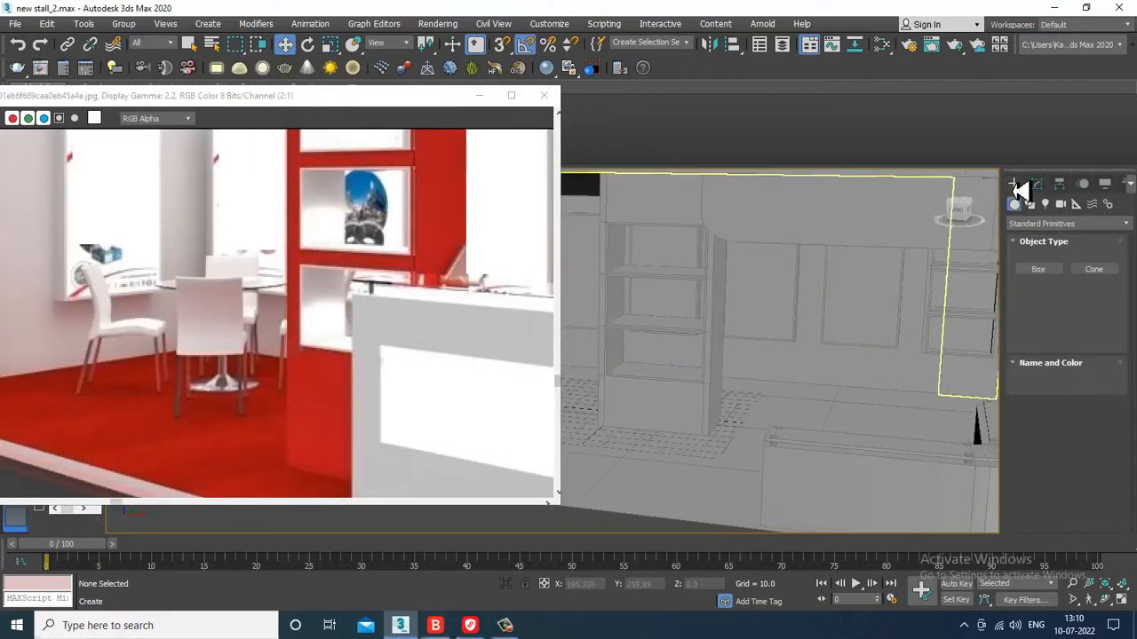
{"action": "left_click", "coordinate": [1030, 204]}
{"action": "left_click", "coordinate": [1037, 282]}
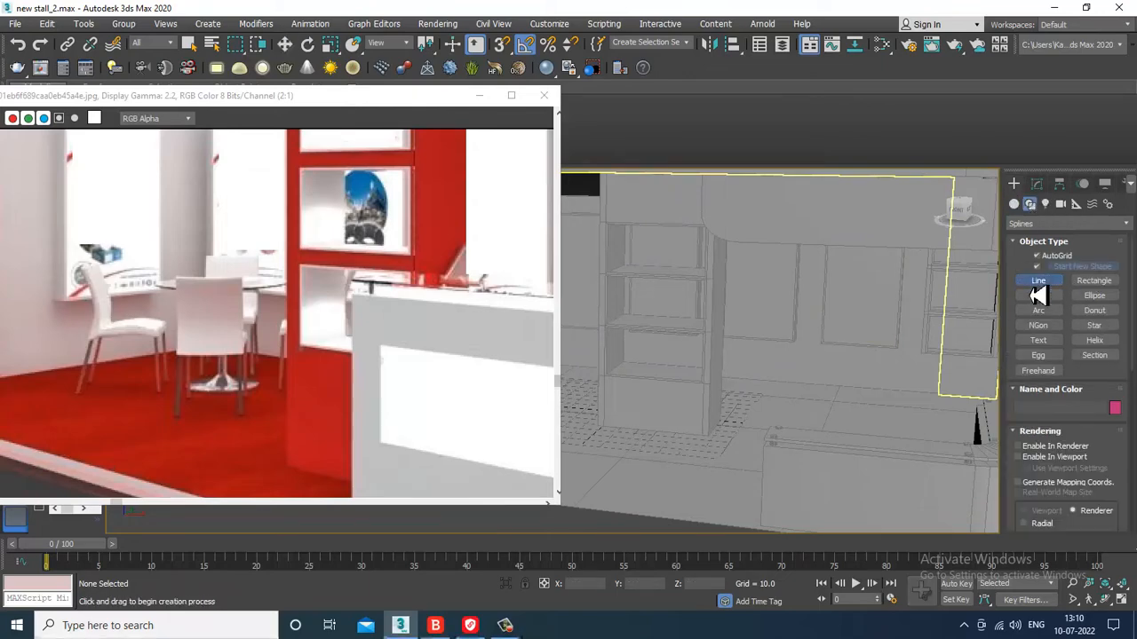
{"action": "left_click_drag", "start_coordinate": [332, 100], "coordinate": [184, 99]}
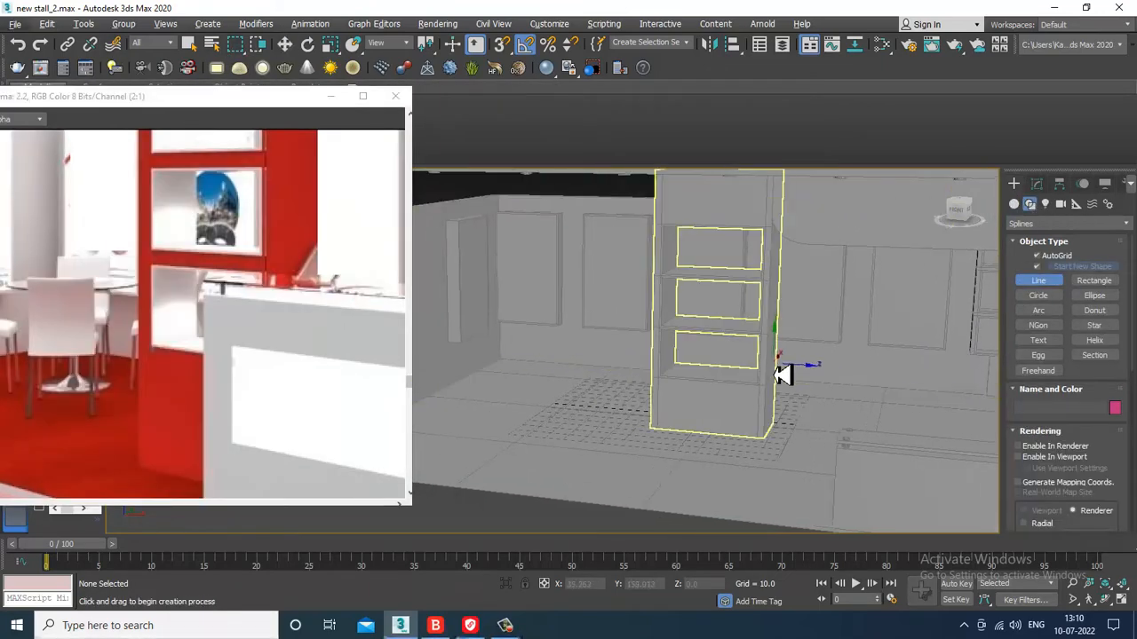
{"action": "key", "text": "alt+w"}
{"action": "middle_click_drag", "start_coordinate": [827, 305], "coordinate": [788, 303]}
{"action": "key", "text": "alt+w"}
{"action": "scroll", "coordinate": [718, 344], "scroll_direction": "up", "scroll_amount": 1}
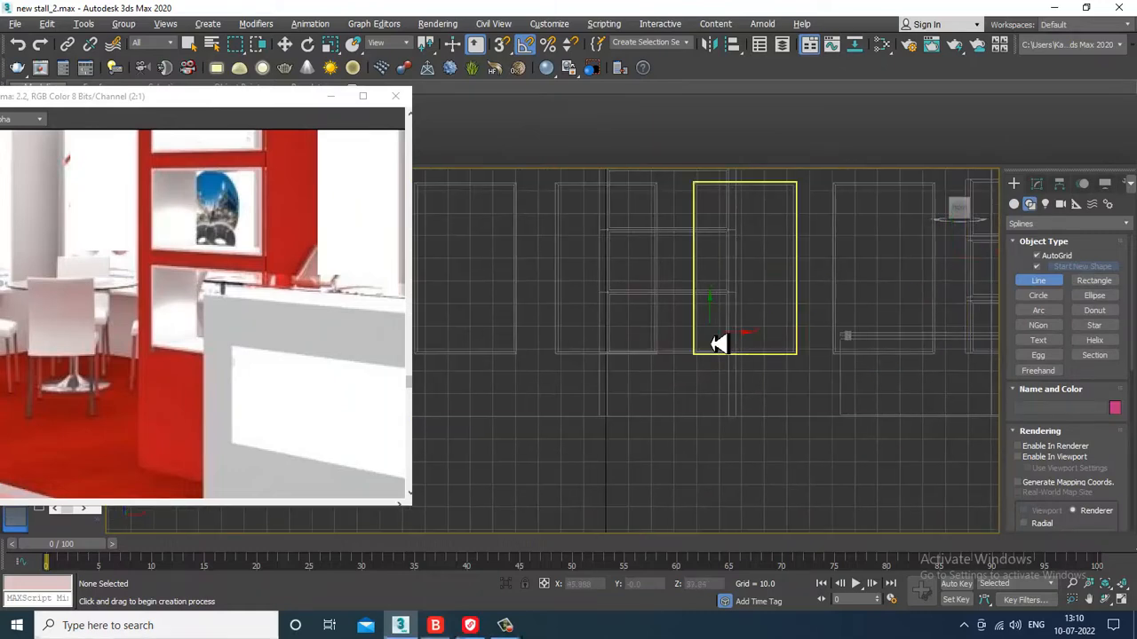
{"action": "middle_click_drag", "start_coordinate": [712, 343], "coordinate": [806, 330]}
{"action": "middle_click_drag", "start_coordinate": [550, 365], "coordinate": [823, 357]}
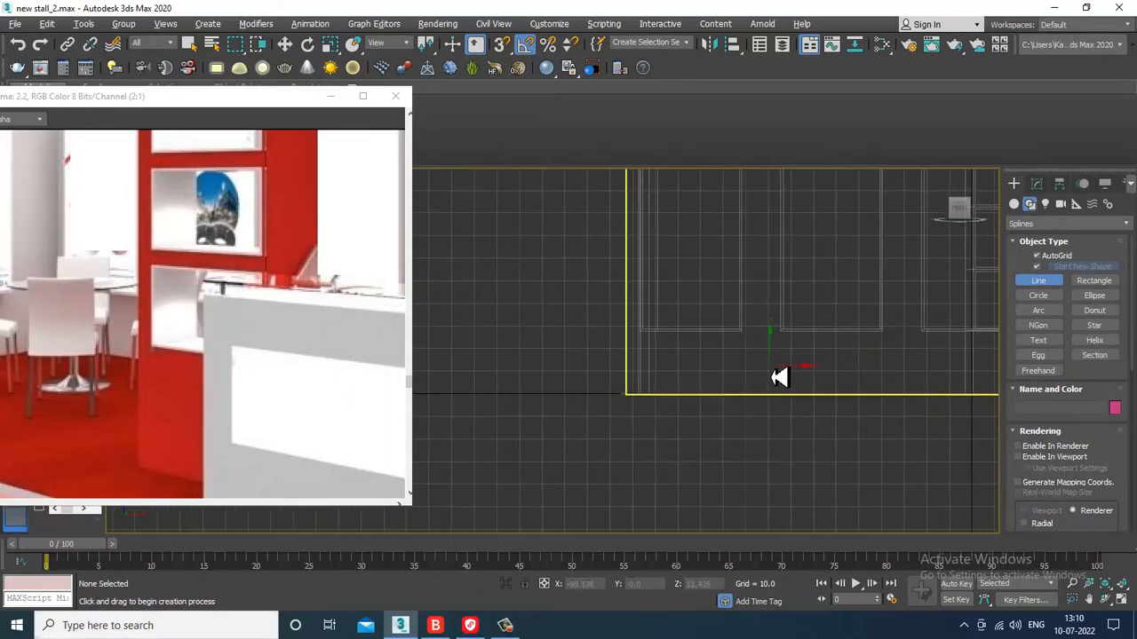
{"action": "left_click", "coordinate": [1042, 258]}
Draw an L-shaped chair profile in the front view, with a slightly slanted backrest and a horizontal seat segment.
{"action": "scroll", "coordinate": [682, 345], "scroll_direction": "up", "scroll_amount": 2}
{"action": "middle_click_drag", "start_coordinate": [706, 369], "coordinate": [679, 344]}
{"action": "left_click_drag", "start_coordinate": [115, 106], "coordinate": [291, 84]}
{"action": "middle_click_drag", "start_coordinate": [752, 305], "coordinate": [786, 318]}
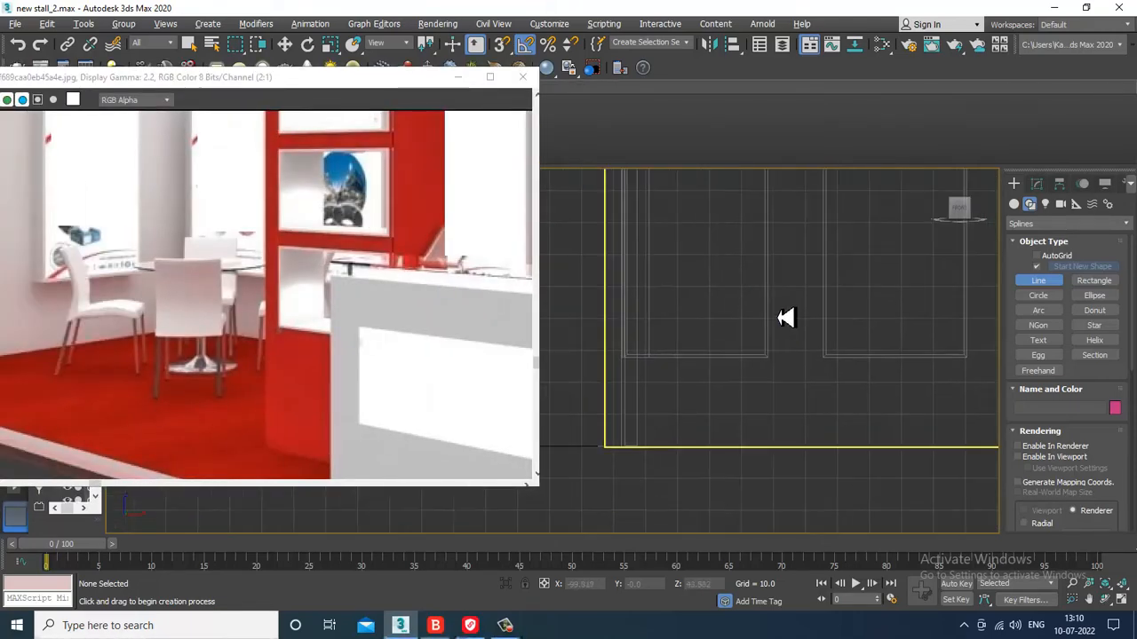
{"action": "left_click", "coordinate": [686, 307]}
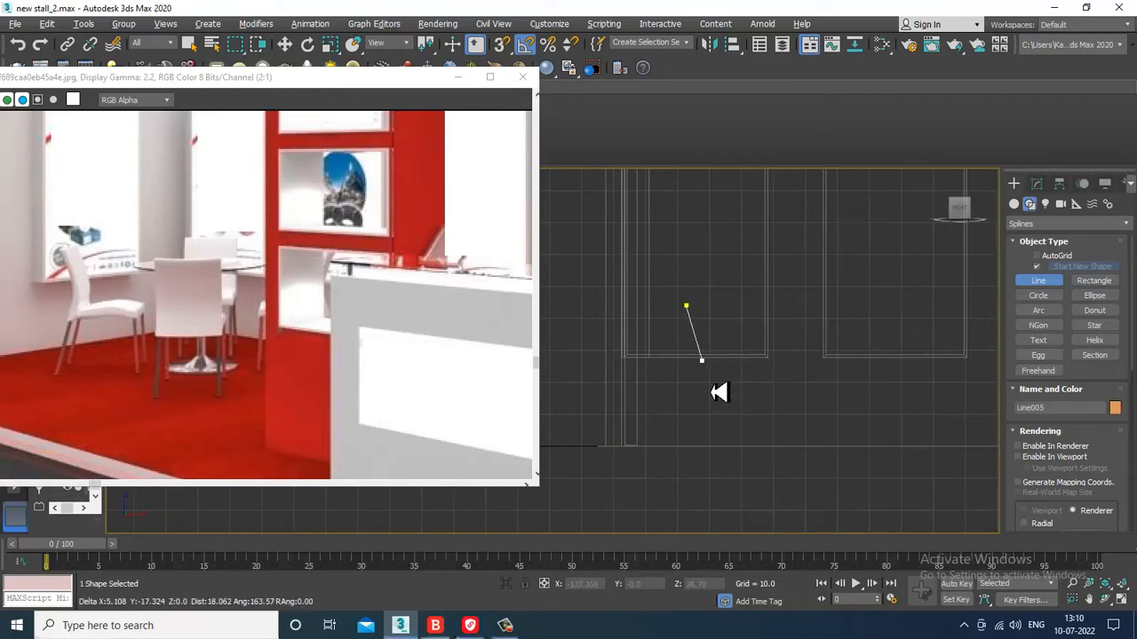
{"action": "left_click", "coordinate": [701, 397]}
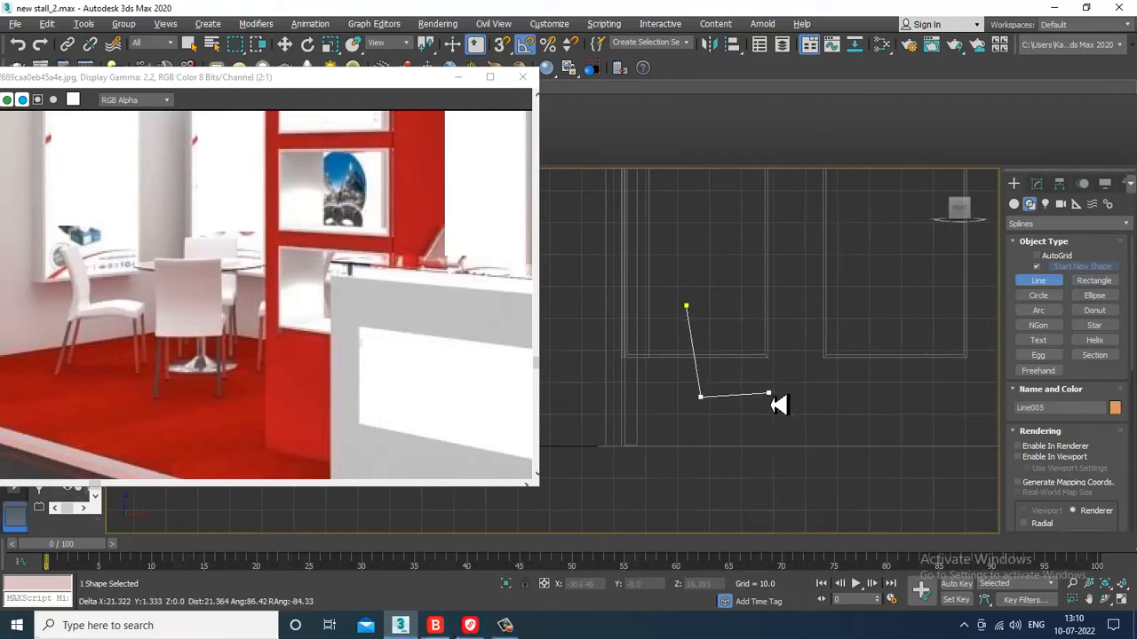
{"action": "right_click", "coordinate": [793, 398]}
{"action": "right_click", "coordinate": [793, 398]}
Adjust the chair profile's height above the floor, ending at Z about 25.1.
{"action": "left_click_drag", "start_coordinate": [729, 334], "coordinate": [730, 320]}
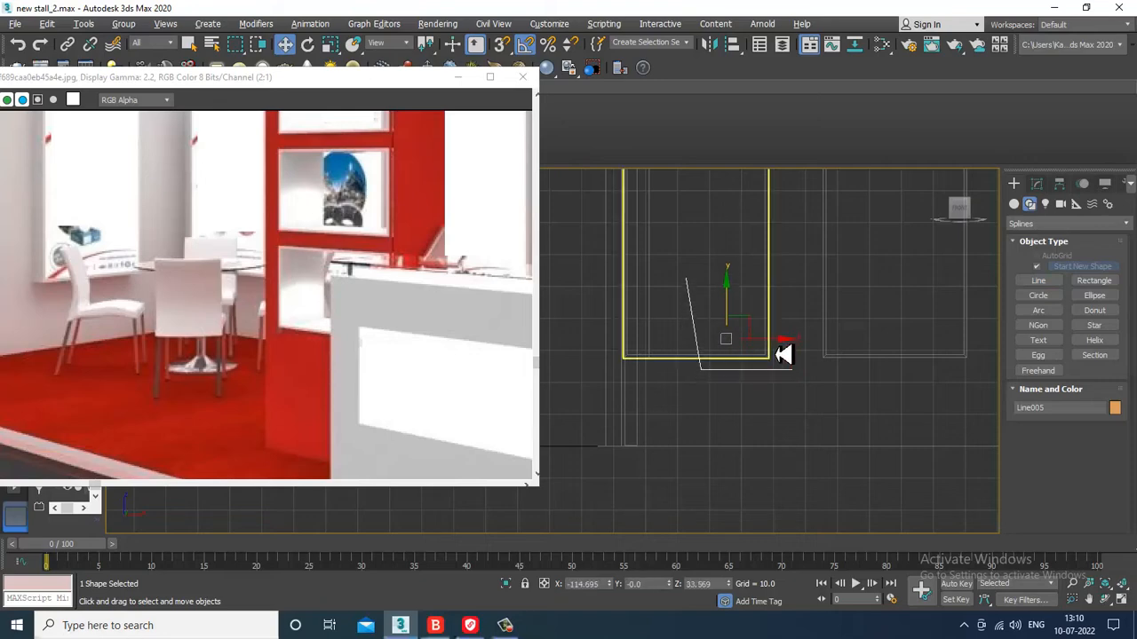
{"action": "key", "text": "alt+w"}
{"action": "right_click", "coordinate": [833, 450]}
{"action": "key", "text": "z"}
{"action": "key", "text": "alt+w"}
{"action": "scroll", "coordinate": [793, 440], "scroll_direction": "down", "scroll_amount": 5}
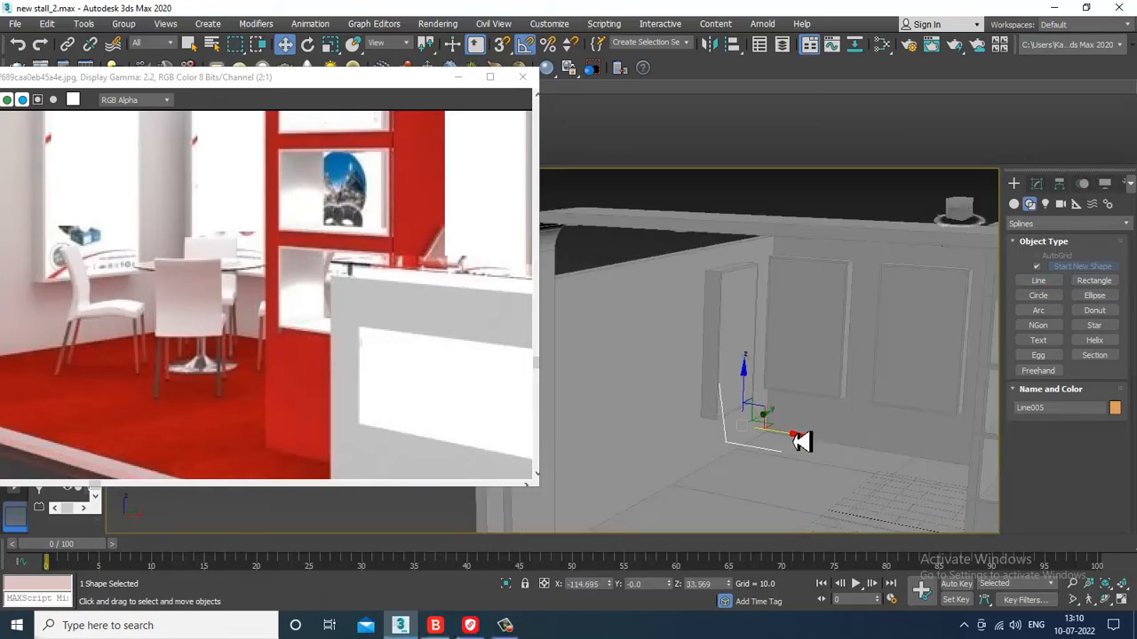
{"action": "middle_click_drag", "start_coordinate": [799, 442], "coordinate": [804, 354], "text": "alt"}
{"action": "left_click_drag", "start_coordinate": [731, 279], "coordinate": [735, 297]}
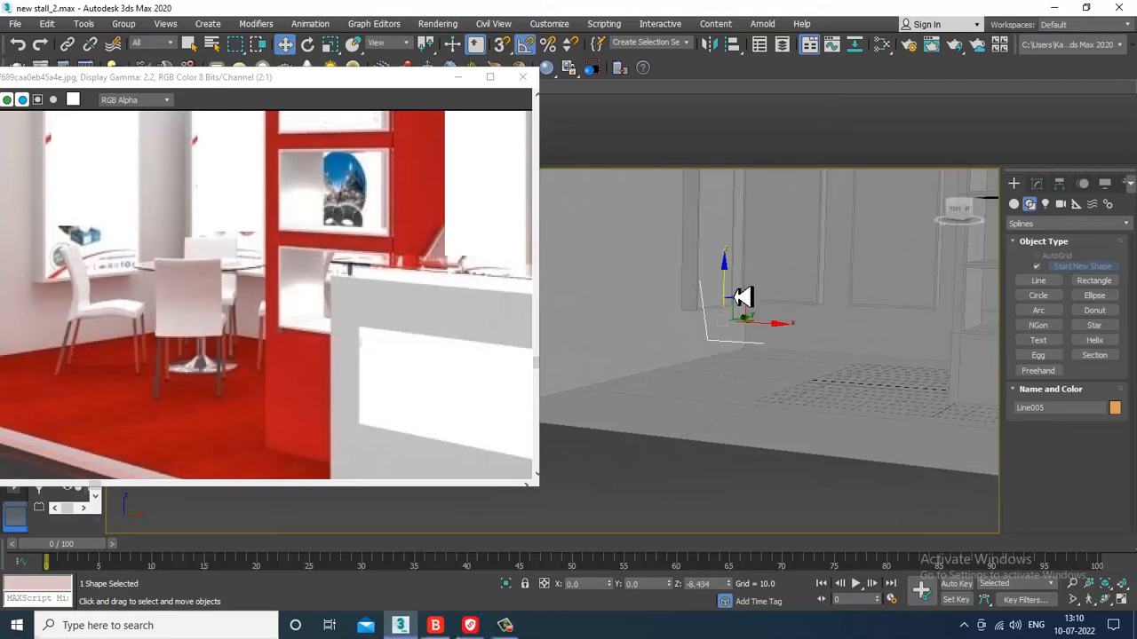
Enable viewport rendering of the chair profile with a rectangular section about 37.6 long and 1.26 wide.
{"action": "left_click", "coordinate": [1037, 185]}
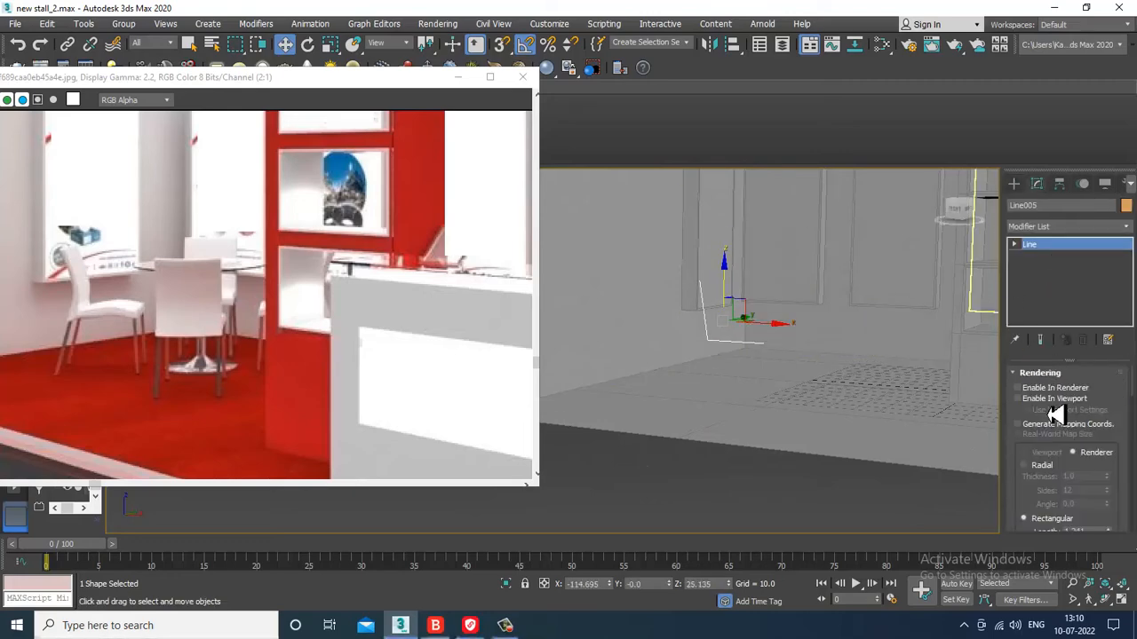
{"action": "left_click", "coordinate": [1017, 399]}
{"action": "scroll", "coordinate": [1030, 498], "scroll_direction": "down", "scroll_amount": 2}
{"action": "scroll", "coordinate": [729, 327], "scroll_direction": "up", "scroll_amount": 5}
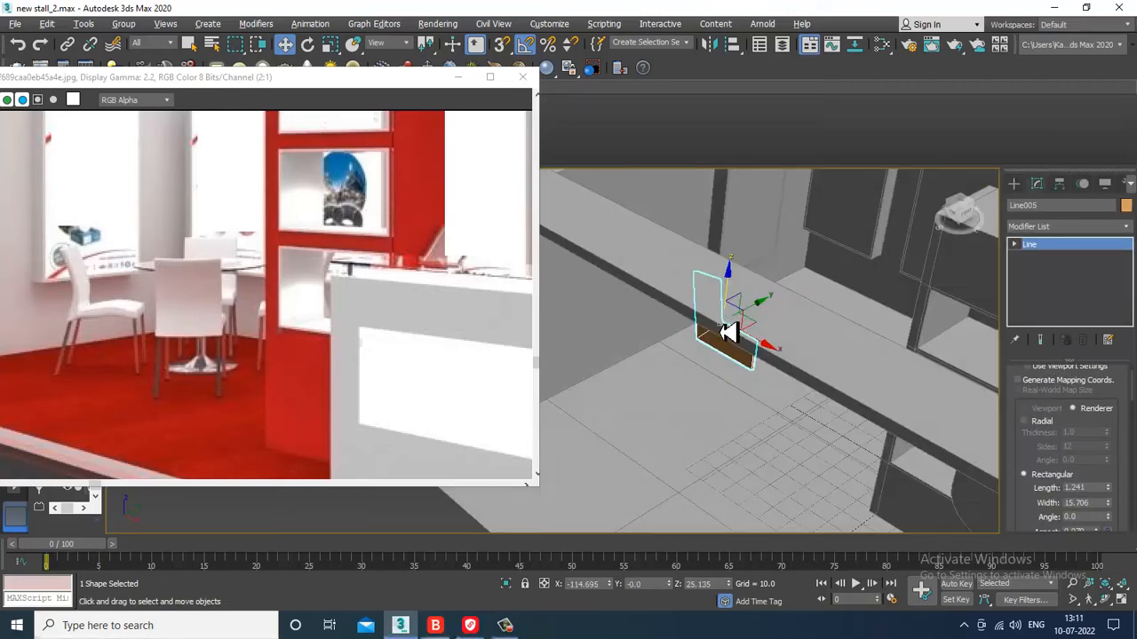
{"action": "middle_click_drag", "start_coordinate": [721, 332], "coordinate": [730, 335]}
{"action": "left_click_drag", "start_coordinate": [1116, 536], "coordinate": [1116, 538]}
{"action": "middle_click_drag", "start_coordinate": [857, 391], "coordinate": [937, 389], "text": "alt"}
{"action": "scroll", "coordinate": [938, 389], "scroll_direction": "down", "scroll_amount": 3}
{"action": "right_click", "coordinate": [1109, 489]}
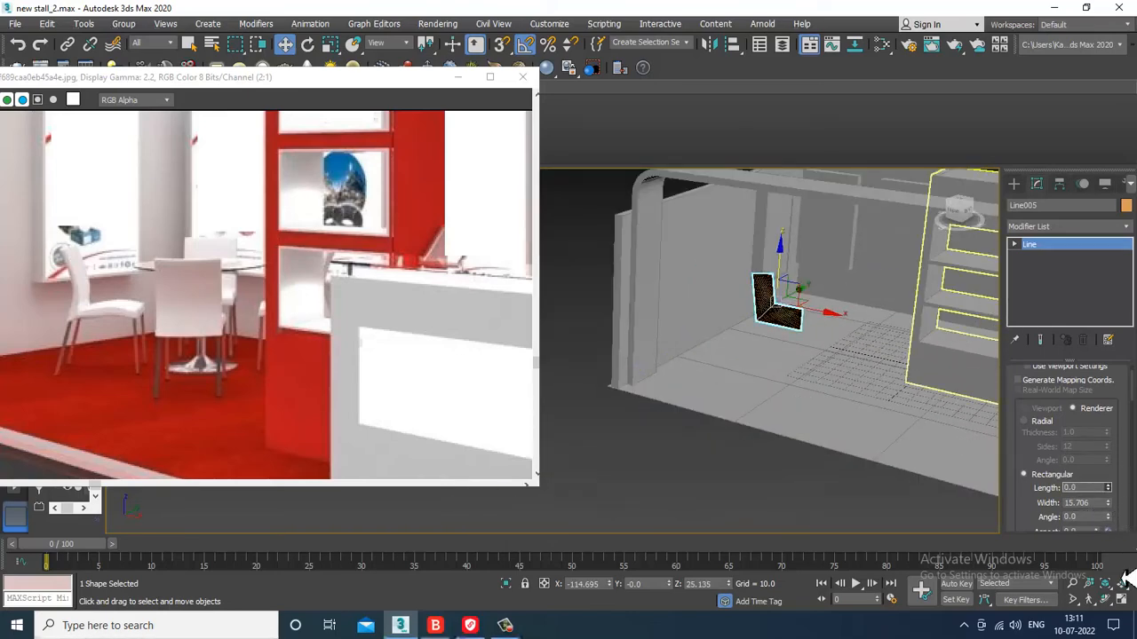
{"action": "left_click_drag", "start_coordinate": [1108, 489], "coordinate": [18, 582]}
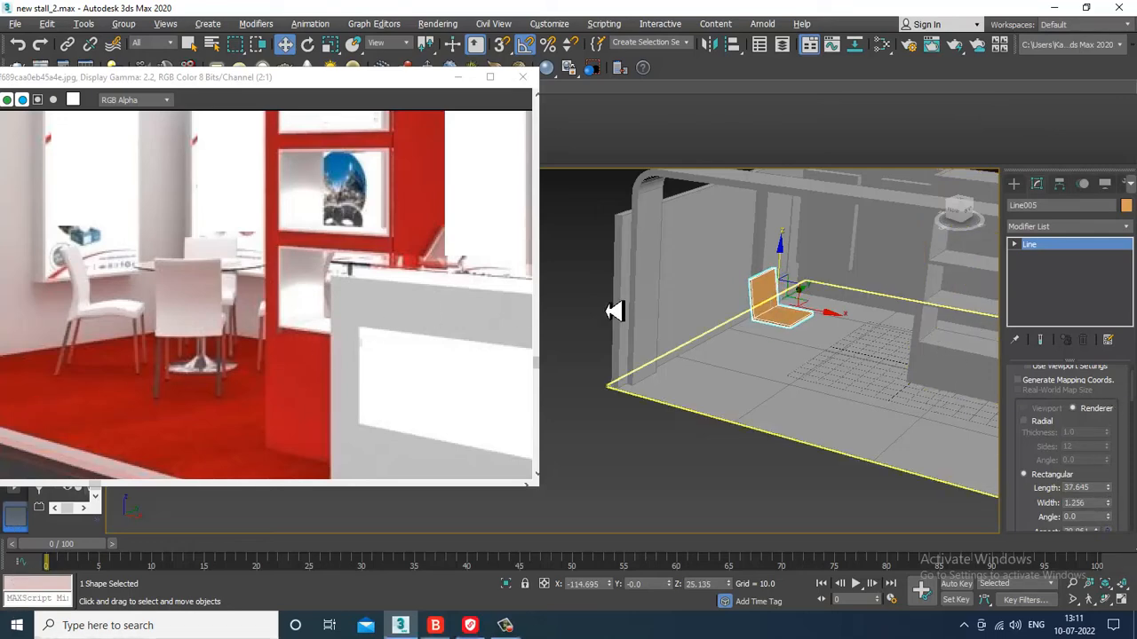
Refine the chair profile's rectangular section to a length of about 30.1 and a width of 1.91.
{"action": "middle_click_drag", "start_coordinate": [775, 298], "coordinate": [662, 342], "text": "alt"}
{"action": "scroll", "coordinate": [835, 307], "scroll_direction": "up", "scroll_amount": 5}
{"action": "middle_click_drag", "start_coordinate": [840, 307], "coordinate": [837, 345]}
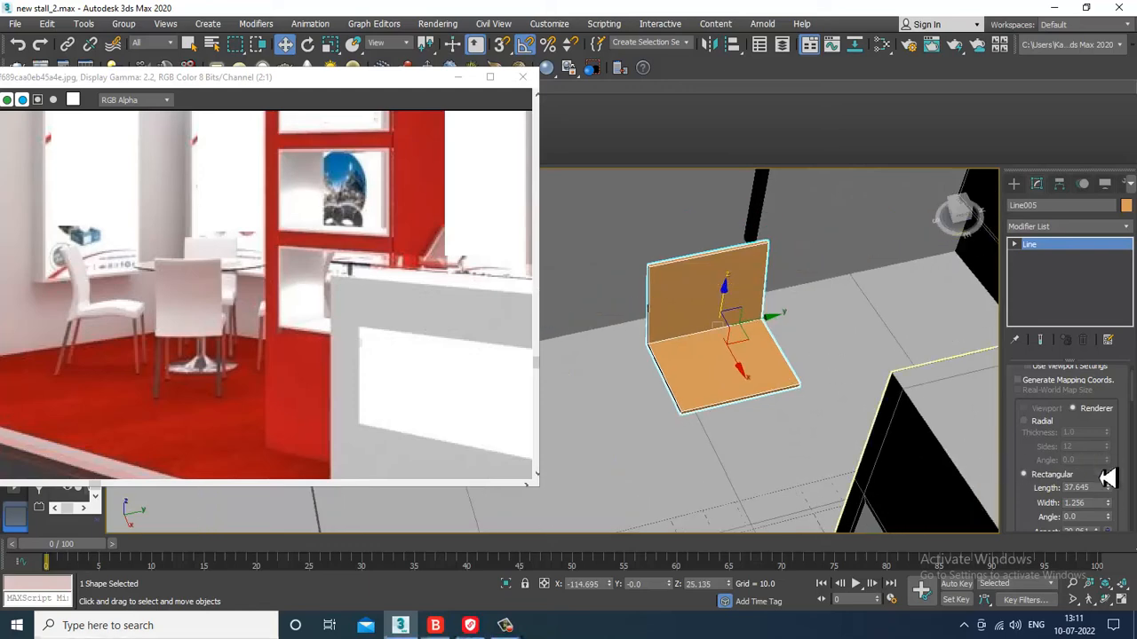
{"action": "left_click_drag", "start_coordinate": [1107, 488], "coordinate": [1130, 519]}
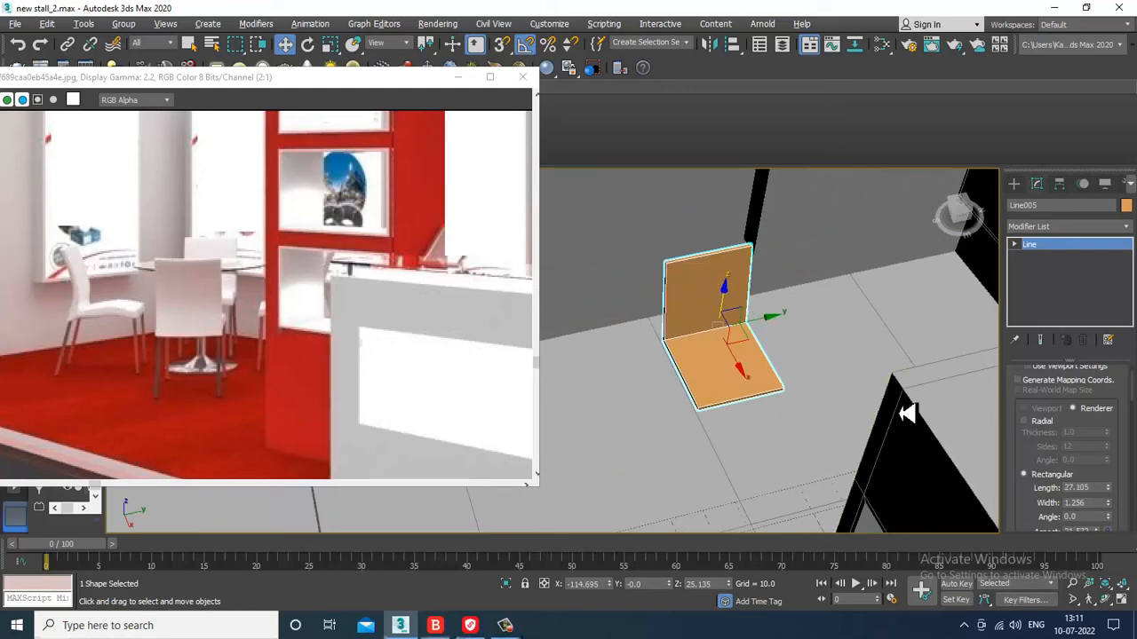
{"action": "middle_click_drag", "start_coordinate": [906, 413], "coordinate": [1069, 402], "text": "alt"}
{"action": "left_click_drag", "start_coordinate": [1122, 517], "coordinate": [1122, 496]}
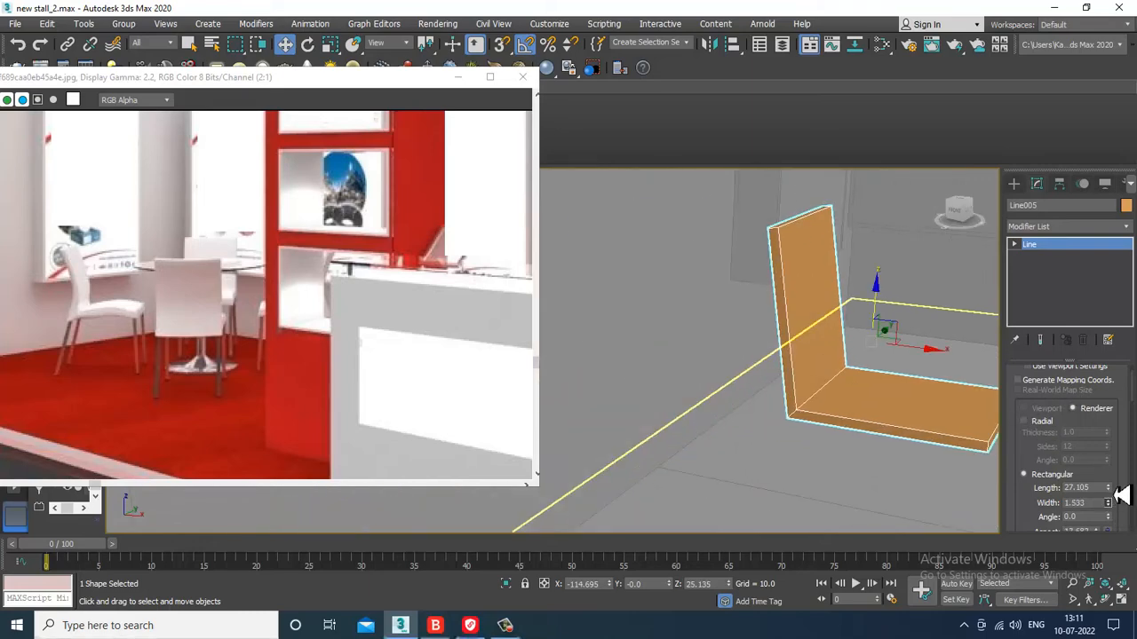
{"action": "middle_click_drag", "start_coordinate": [888, 363], "coordinate": [827, 395], "text": "alt"}
{"action": "left_click_drag", "start_coordinate": [1117, 490], "coordinate": [1118, 489]}
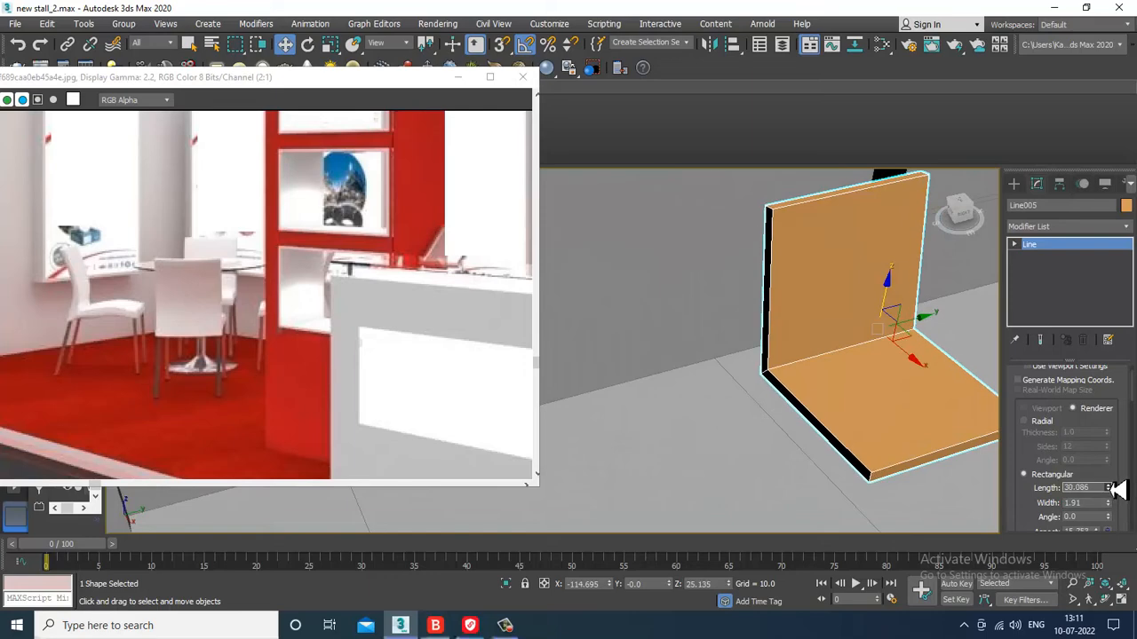
Convert the L-shaped chair seat and backrest to an Editable Poly.
{"action": "middle_click_drag", "start_coordinate": [898, 436], "coordinate": [794, 310], "text": "alt"}
{"action": "right_click", "coordinate": [786, 283]}
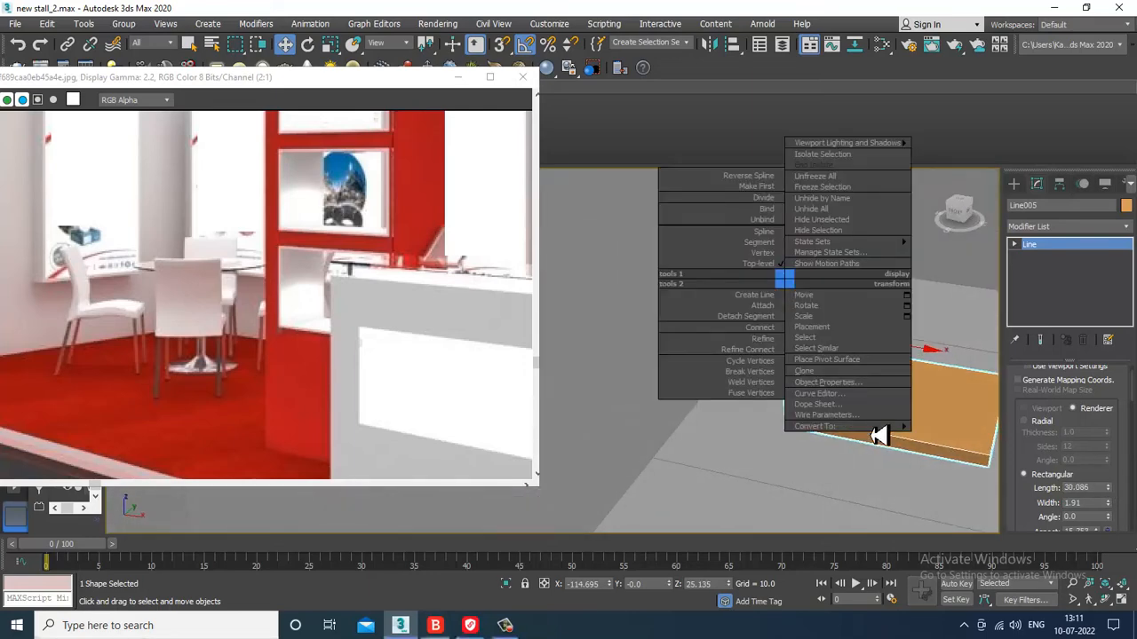
{"action": "mouse_move", "coordinate": [815, 427]}
{"action": "left_click", "coordinate": [989, 449]}
Connect the crosswise edges of the chair seat and backrest with 9 segments.
{"action": "middle_click_drag", "start_coordinate": [989, 452], "coordinate": [948, 402], "text": "alt"}
{"action": "middle_click_drag", "start_coordinate": [998, 373], "coordinate": [817, 210], "text": "alt"}
{"action": "key", "text": "2"}
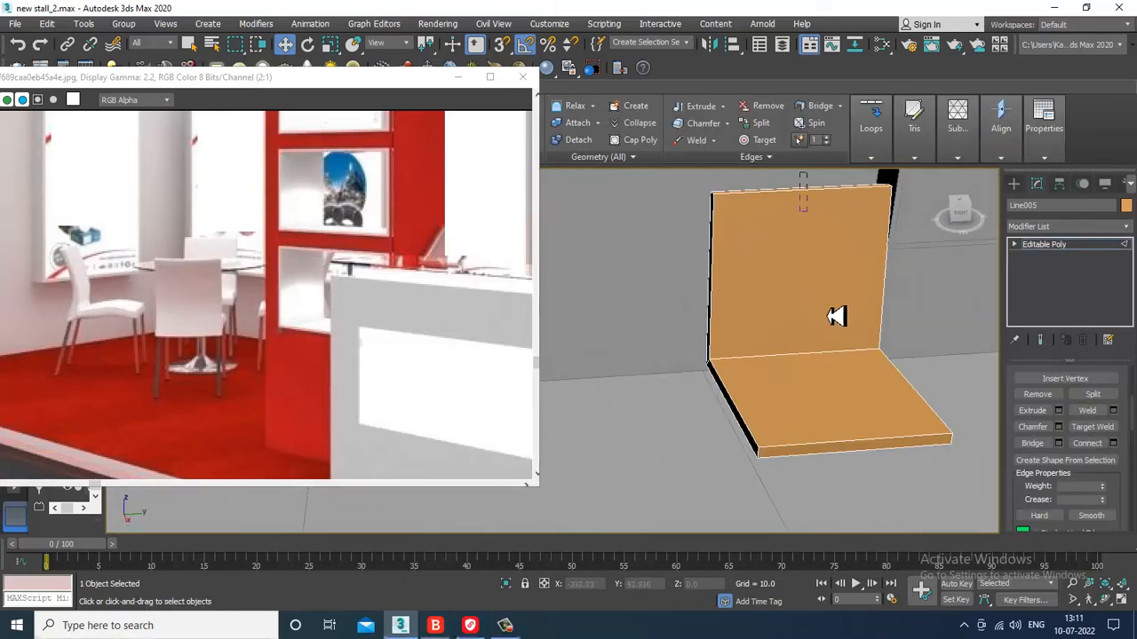
{"action": "left_click_drag", "start_coordinate": [854, 536], "coordinate": [852, 533]}
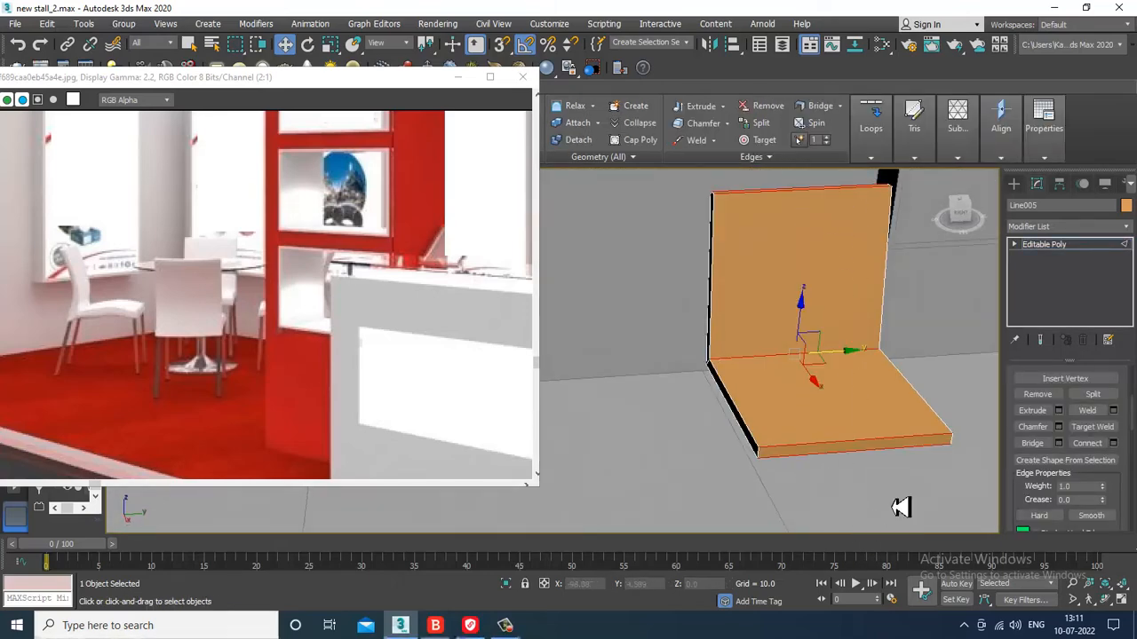
{"action": "left_click", "coordinate": [1113, 443]}
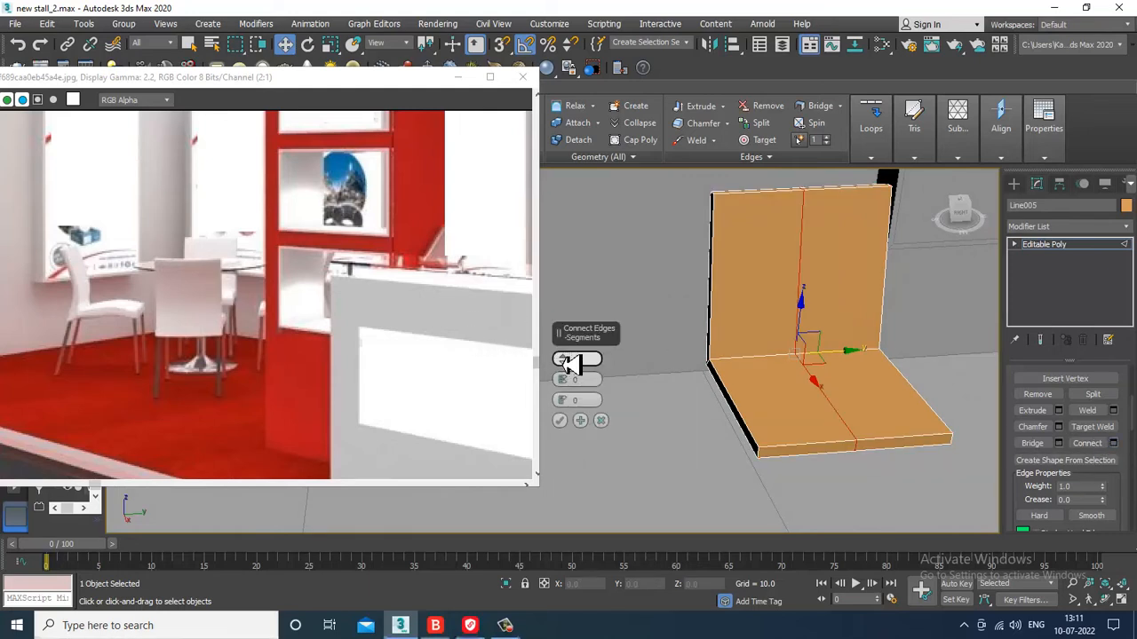
{"action": "left_click_drag", "start_coordinate": [568, 362], "coordinate": [563, 361]}
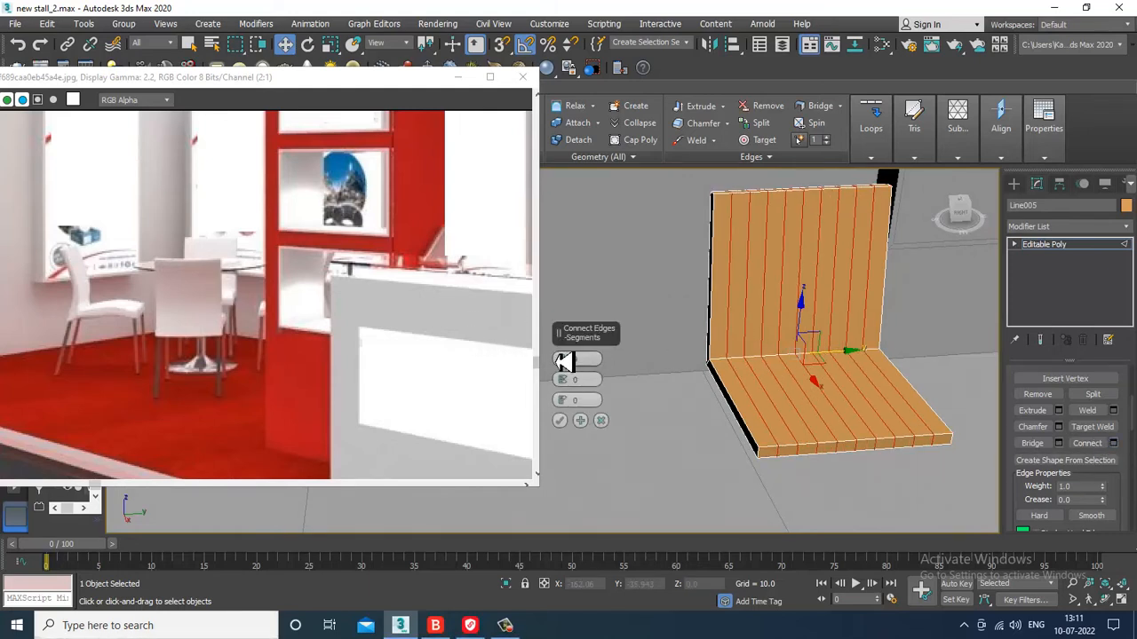
{"action": "left_click", "coordinate": [559, 423]}
Connect the backrest's upright edges with 9 segments to divide it into a grid.
{"action": "middle_click_drag", "start_coordinate": [787, 363], "coordinate": [809, 335], "text": "alt"}
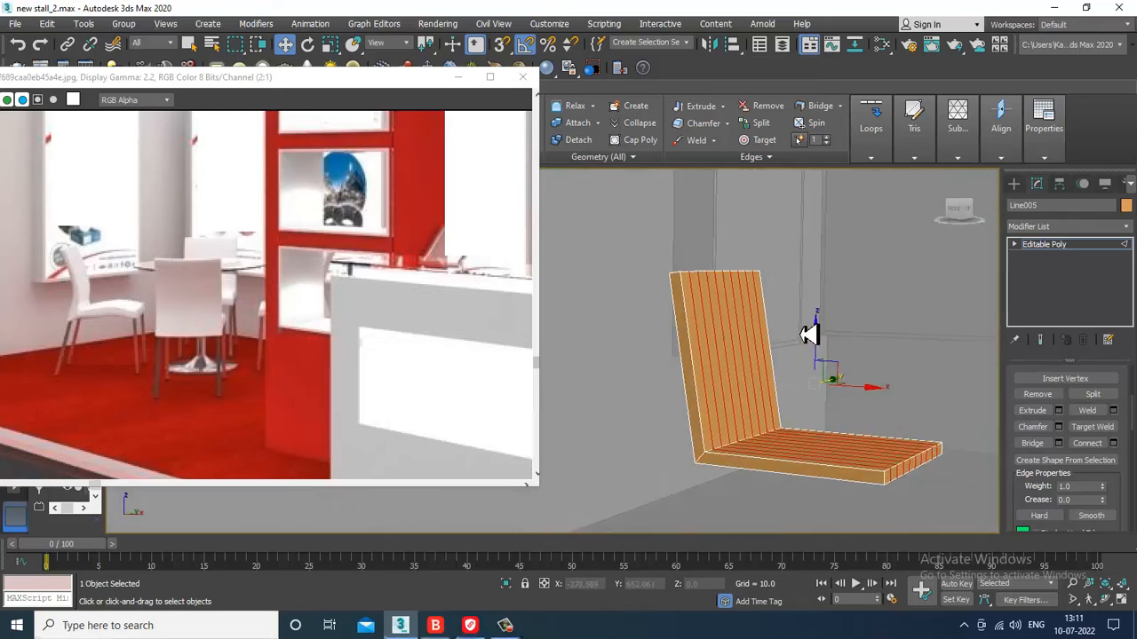
{"action": "left_click_drag", "start_coordinate": [658, 344], "coordinate": [844, 372]}
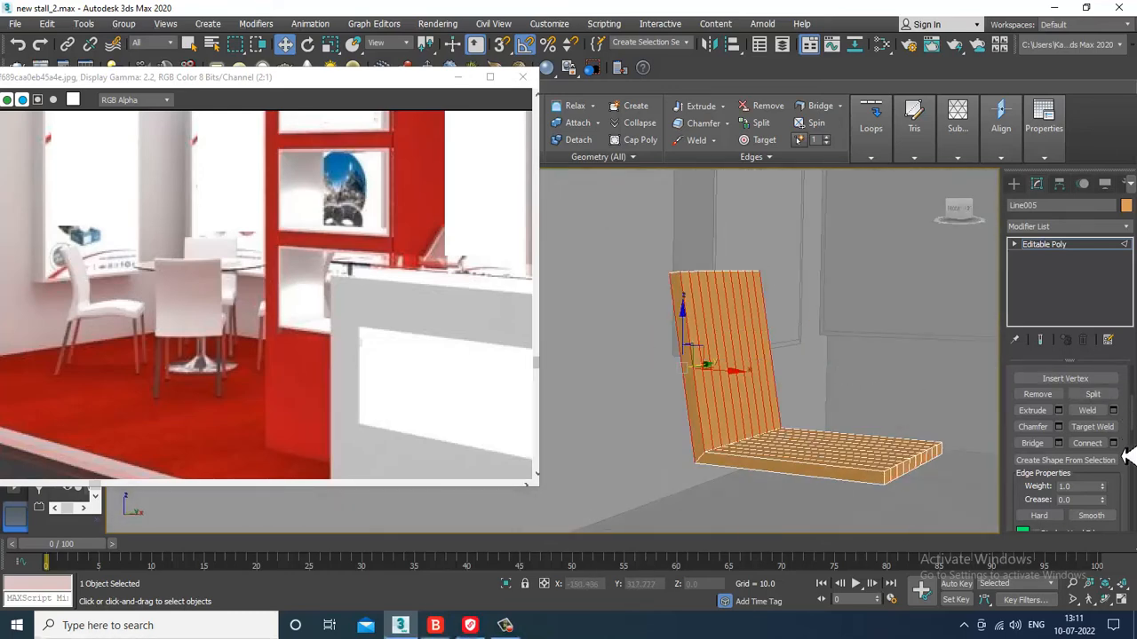
{"action": "left_click", "coordinate": [1113, 444]}
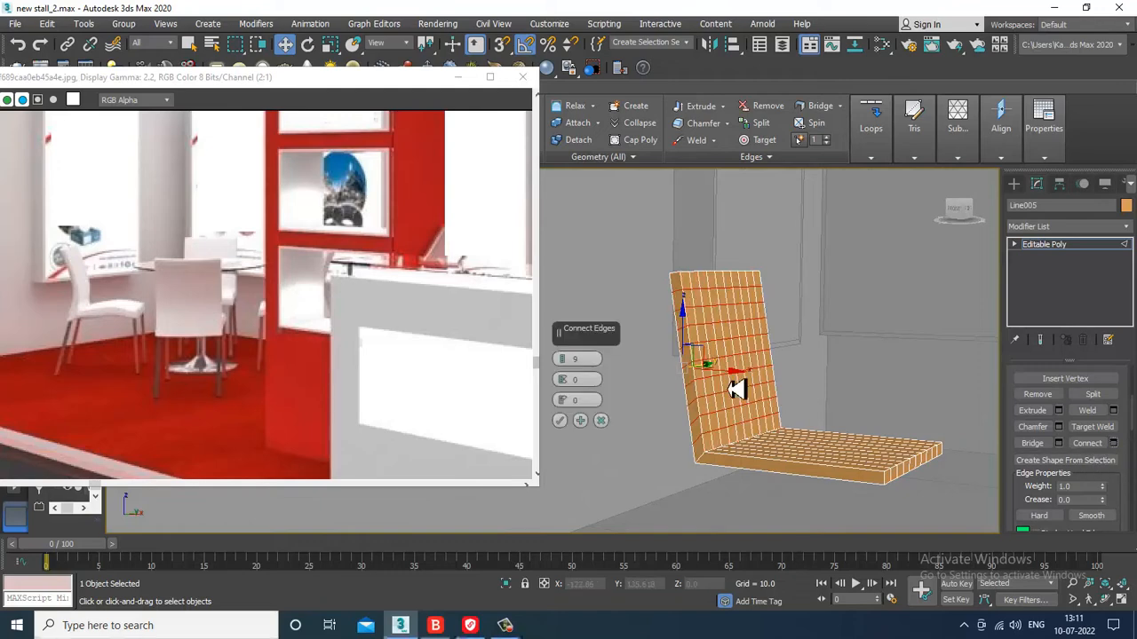
{"action": "left_click", "coordinate": [559, 421]}
Connect the seat's front-to-back edges to divide the seat into a matching grid.
{"action": "middle_click_drag", "start_coordinate": [883, 355], "coordinate": [901, 296], "text": "alt"}
{"action": "left_click_drag", "start_coordinate": [833, 449], "coordinate": [835, 453]}
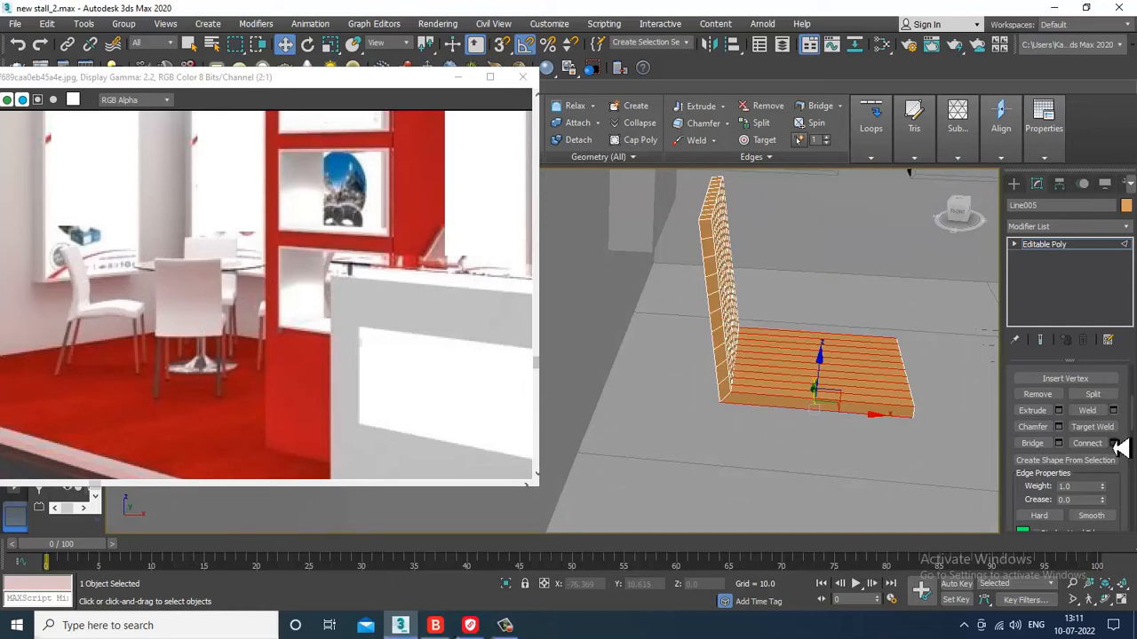
{"action": "key", "text": "ctrl+shift+e"}
{"action": "left_click", "coordinate": [560, 421]}
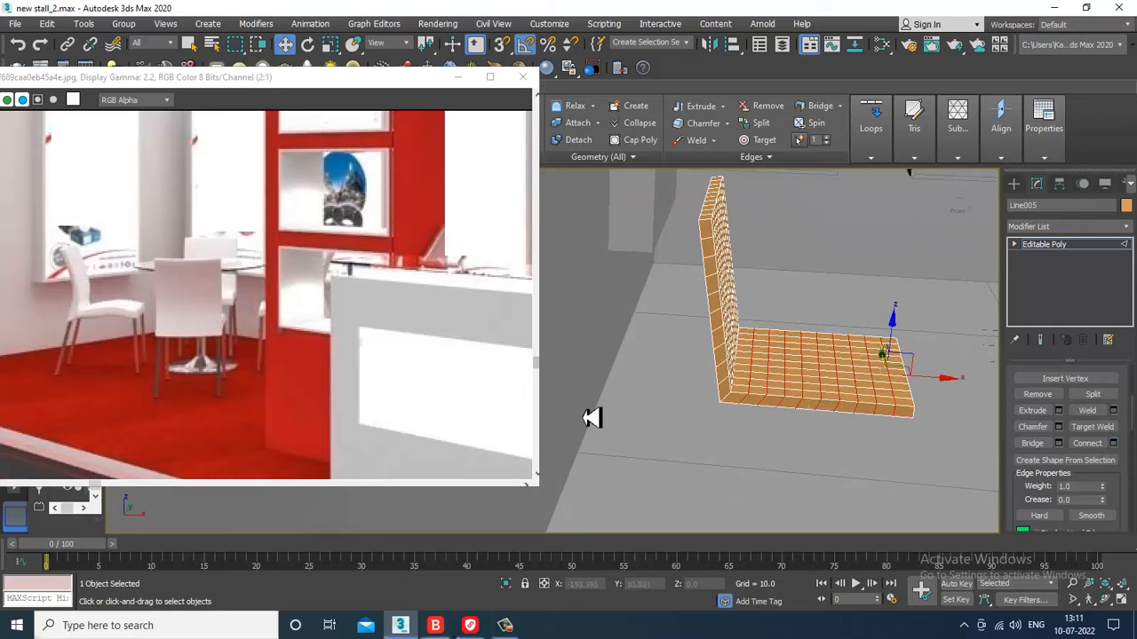
Apply an FFD(box) 4x4x4 modifier to the subdivided chair shell.
{"action": "middle_click_drag", "start_coordinate": [589, 414], "coordinate": [1070, 242], "text": "alt"}
{"action": "left_click", "coordinate": [1050, 247]}
{"action": "left_click", "coordinate": [1077, 227]}
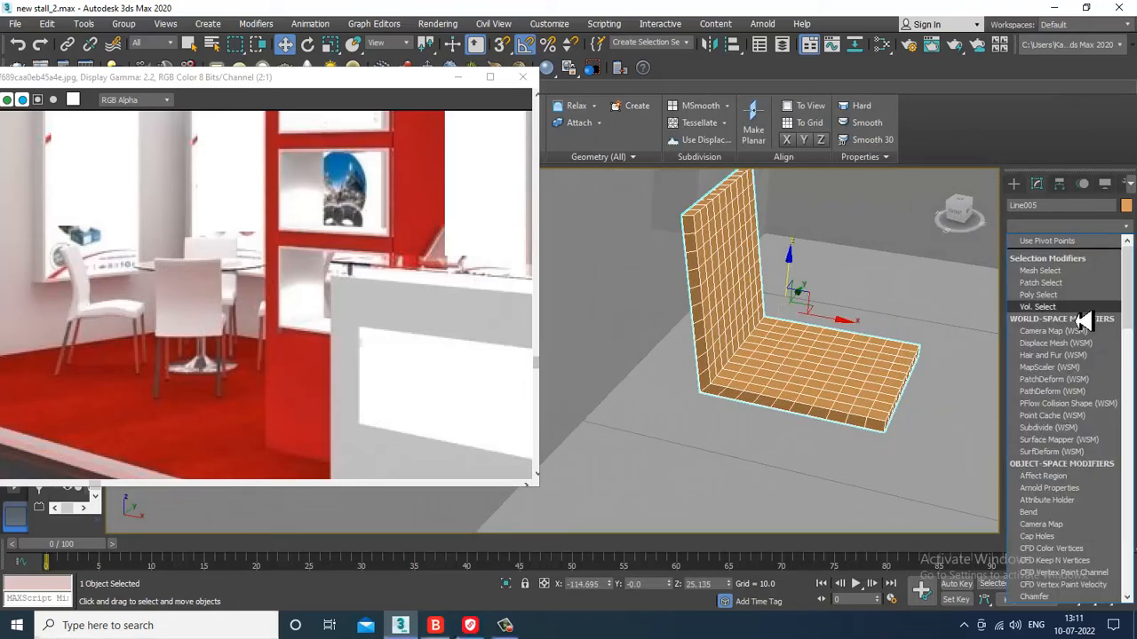
{"action": "scroll", "coordinate": [1076, 313], "scroll_direction": "down", "scroll_amount": 3}
{"action": "key", "text": "f"}
{"action": "left_click", "coordinate": [1036, 290]}
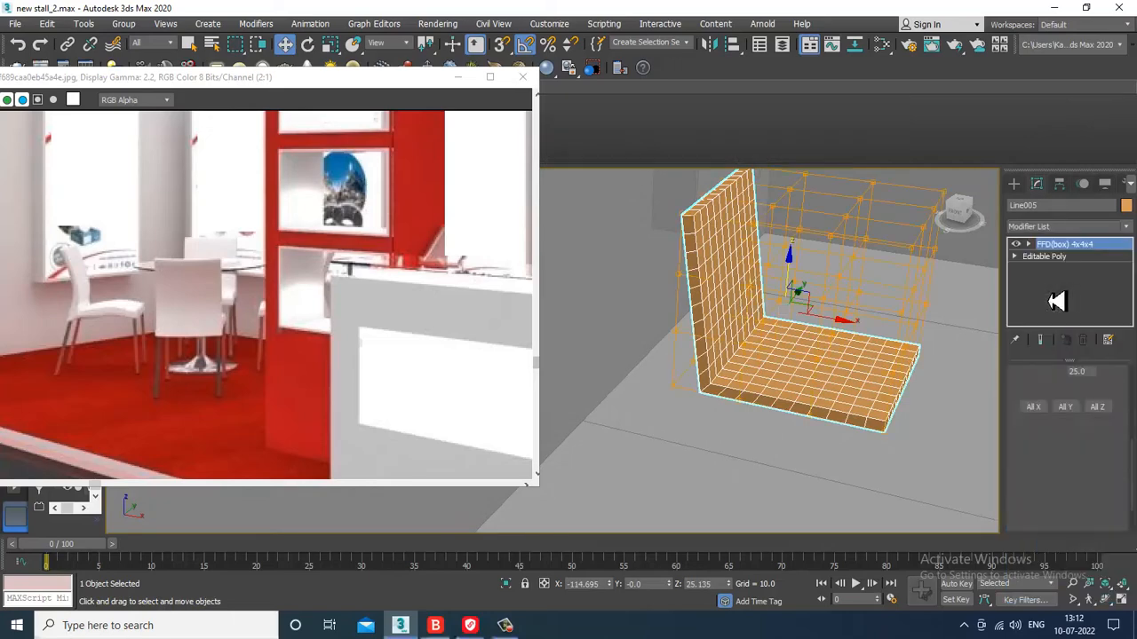
Move the lattice's middle control points behind the backrest about 0.6 units backward along X to curve the backrest.
{"action": "key", "text": "alt+w"}
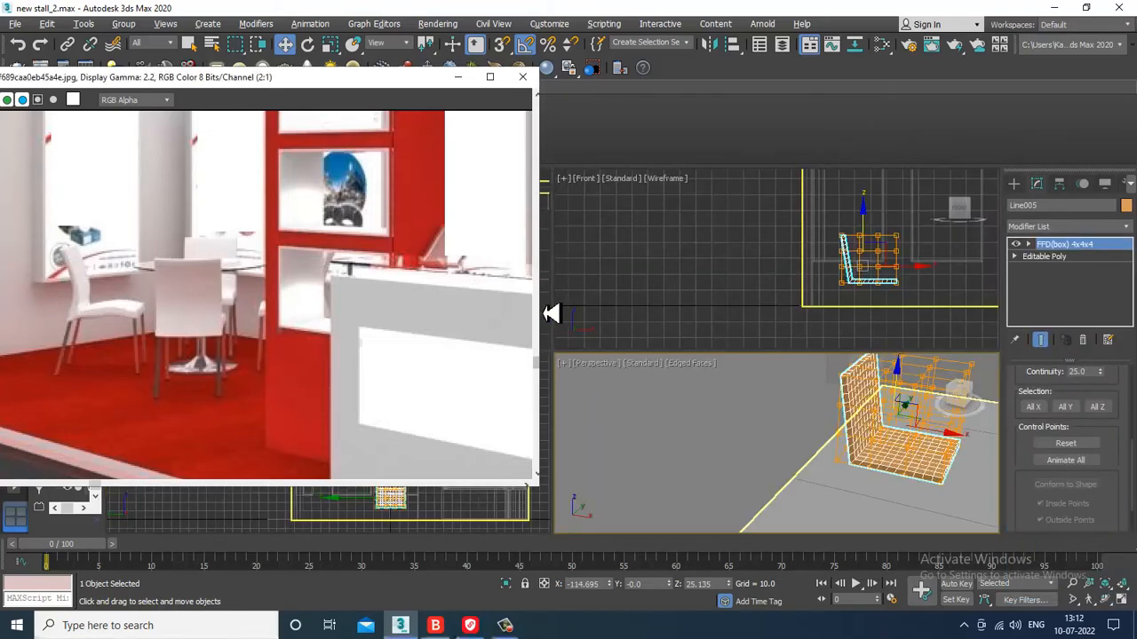
{"action": "left_click", "coordinate": [556, 315]}
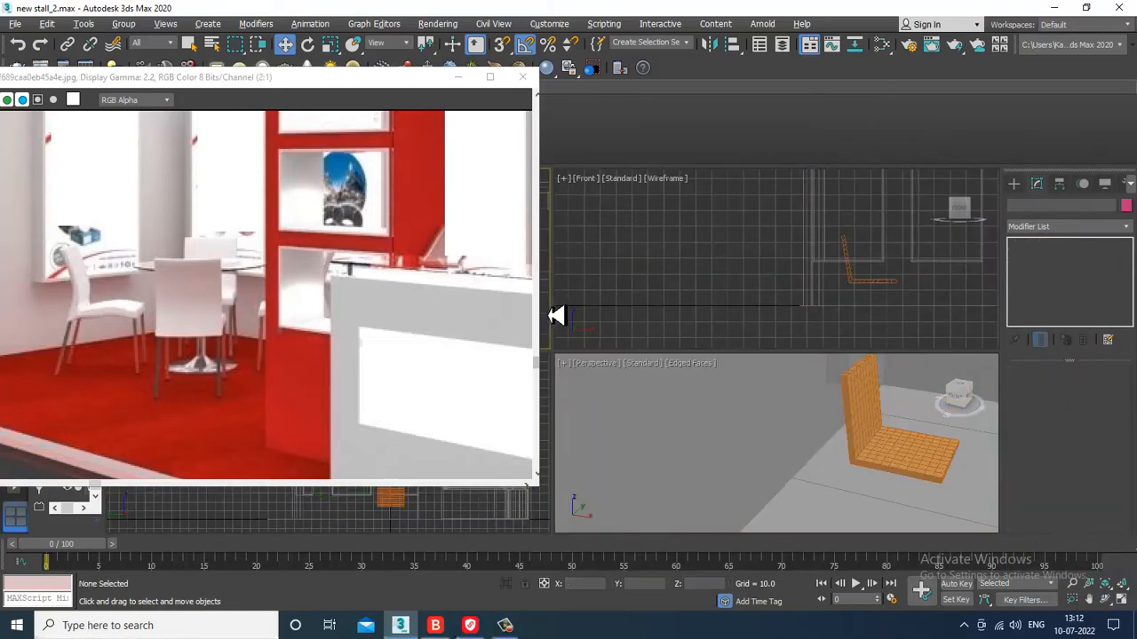
{"action": "key", "text": "alt+w"}
{"action": "key", "text": "t"}
{"action": "scroll", "coordinate": [660, 327], "scroll_direction": "down", "scroll_amount": 3}
{"action": "middle_click_drag", "start_coordinate": [568, 339], "coordinate": [703, 322]}
{"action": "scroll", "coordinate": [635, 315], "scroll_direction": "up", "scroll_amount": 5}
{"action": "middle_click_drag", "start_coordinate": [635, 315], "coordinate": [837, 330]}
{"action": "left_click", "coordinate": [698, 329]}
{"action": "scroll", "coordinate": [840, 333], "scroll_direction": "up", "scroll_amount": 4}
{"action": "left_click", "coordinate": [615, 267]}
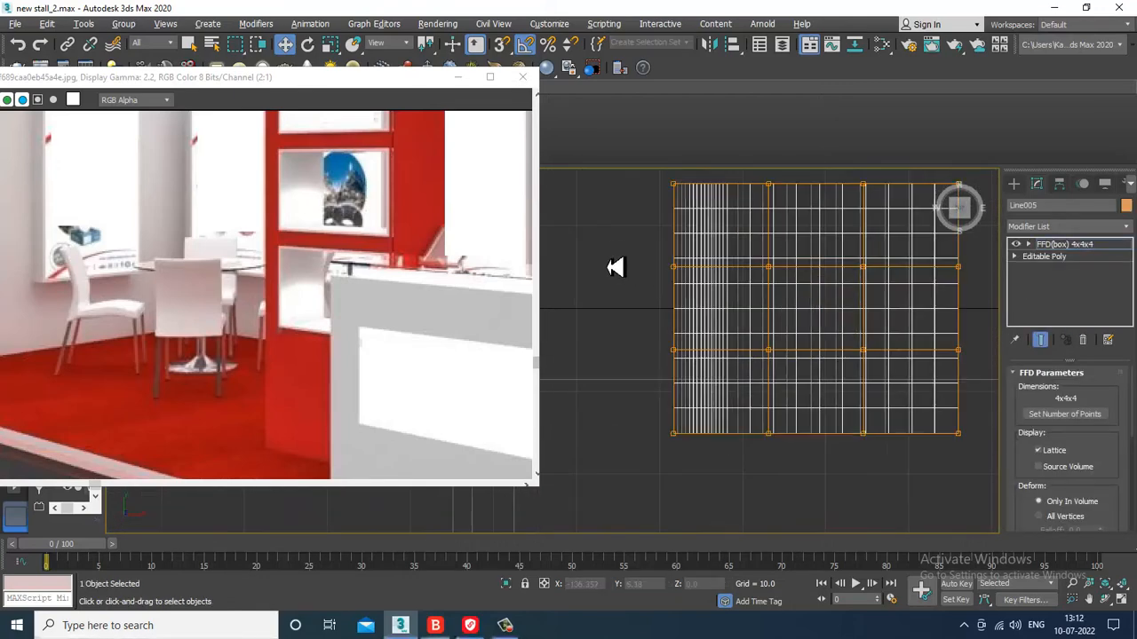
{"action": "left_click_drag", "start_coordinate": [730, 316], "coordinate": [715, 330]}
{"action": "key", "text": "alt+w"}
{"action": "middle_click", "coordinate": [810, 463]}
{"action": "key", "text": "alt+w"}
{"action": "middle_click_drag", "start_coordinate": [810, 463], "coordinate": [756, 355], "text": "alt"}
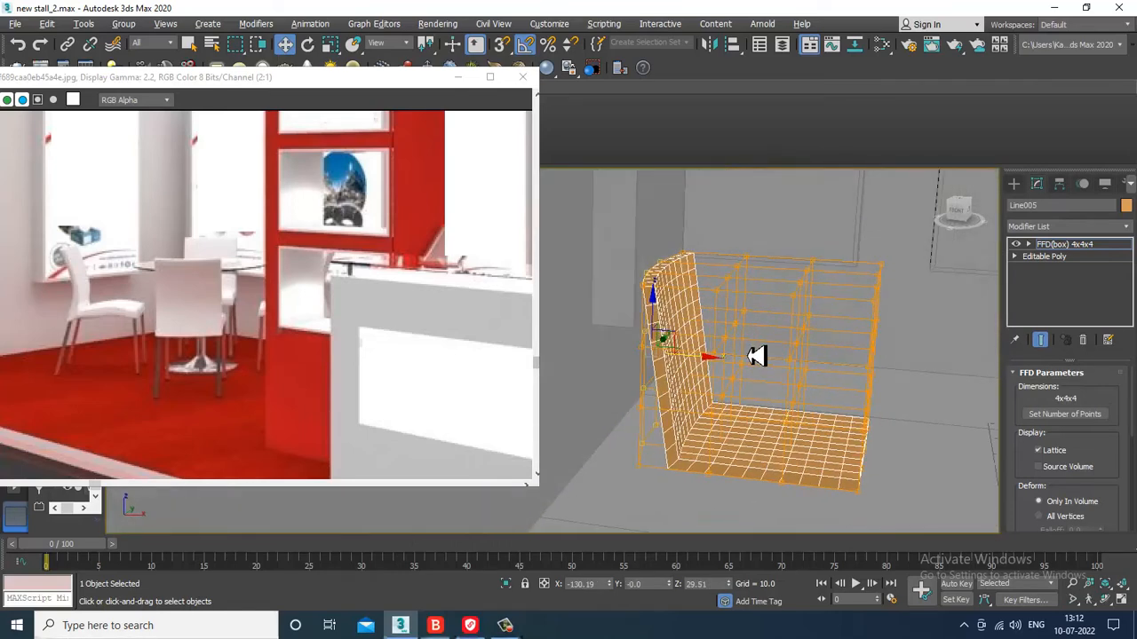
{"action": "left_click_drag", "start_coordinate": [711, 371], "coordinate": [706, 371]}
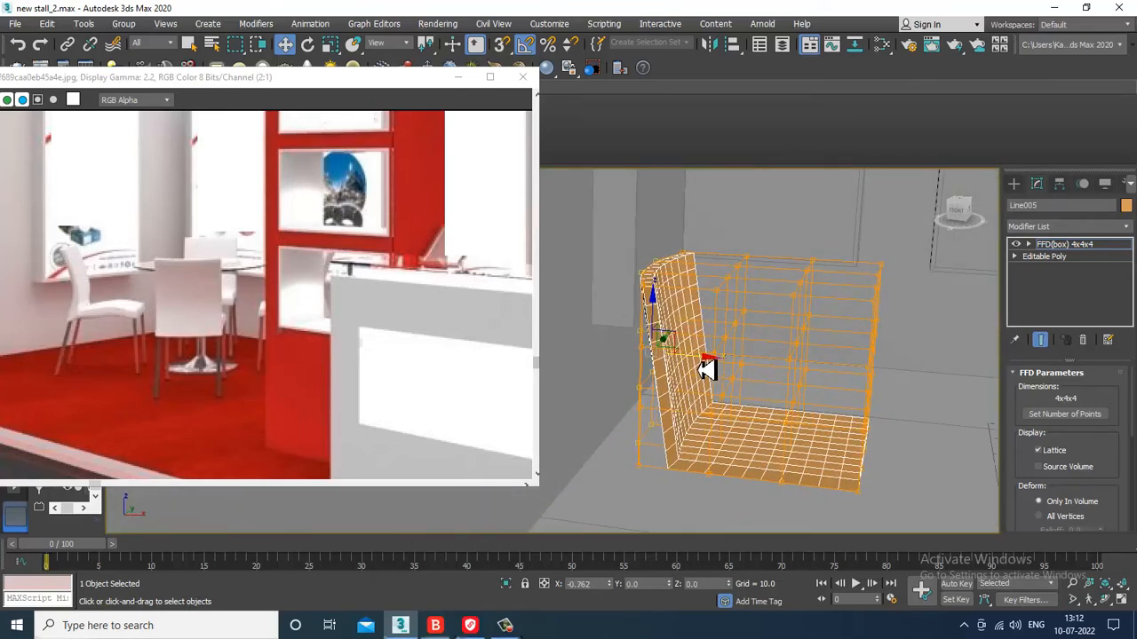
Isolate the chair and lower the seat's middle lattice control points about 1.6 units in Z to make the seat sag.
{"action": "middle_click_drag", "start_coordinate": [706, 371], "coordinate": [781, 305], "text": "alt"}
{"action": "key", "text": "alt+w"}
{"action": "right_click", "coordinate": [492, 520]}
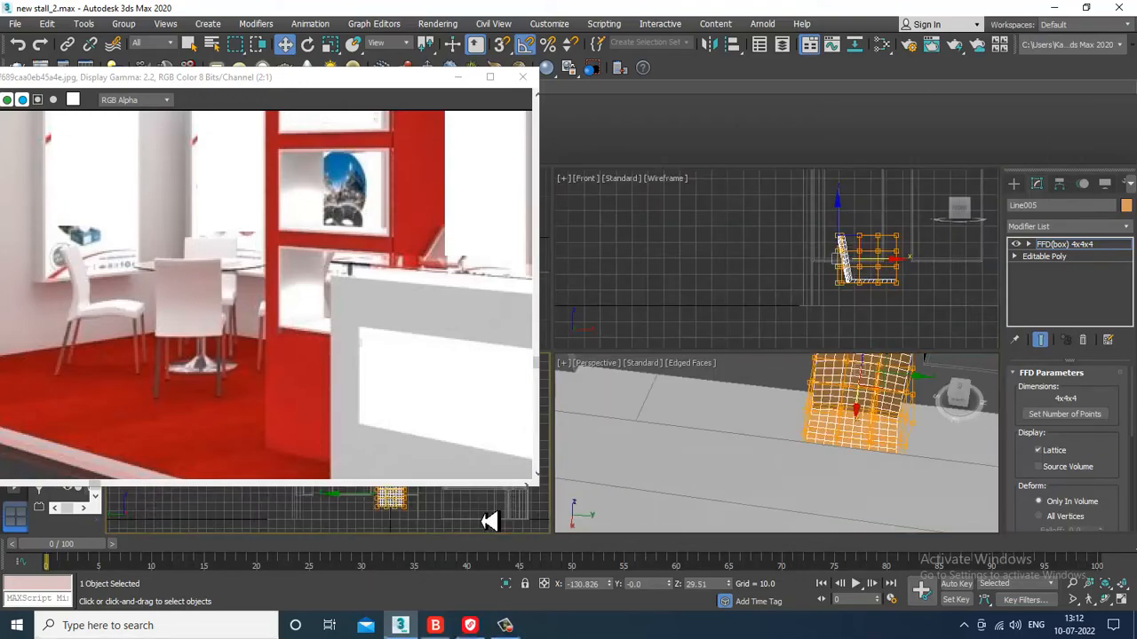
{"action": "key", "text": "alt+w"}
{"action": "scroll", "coordinate": [660, 466], "scroll_direction": "up", "scroll_amount": 5}
{"action": "middle_click_drag", "start_coordinate": [660, 467], "coordinate": [751, 315]}
{"action": "scroll", "coordinate": [760, 373], "scroll_direction": "down", "scroll_amount": 2}
{"action": "scroll", "coordinate": [739, 351], "scroll_direction": "up", "scroll_amount": 1}
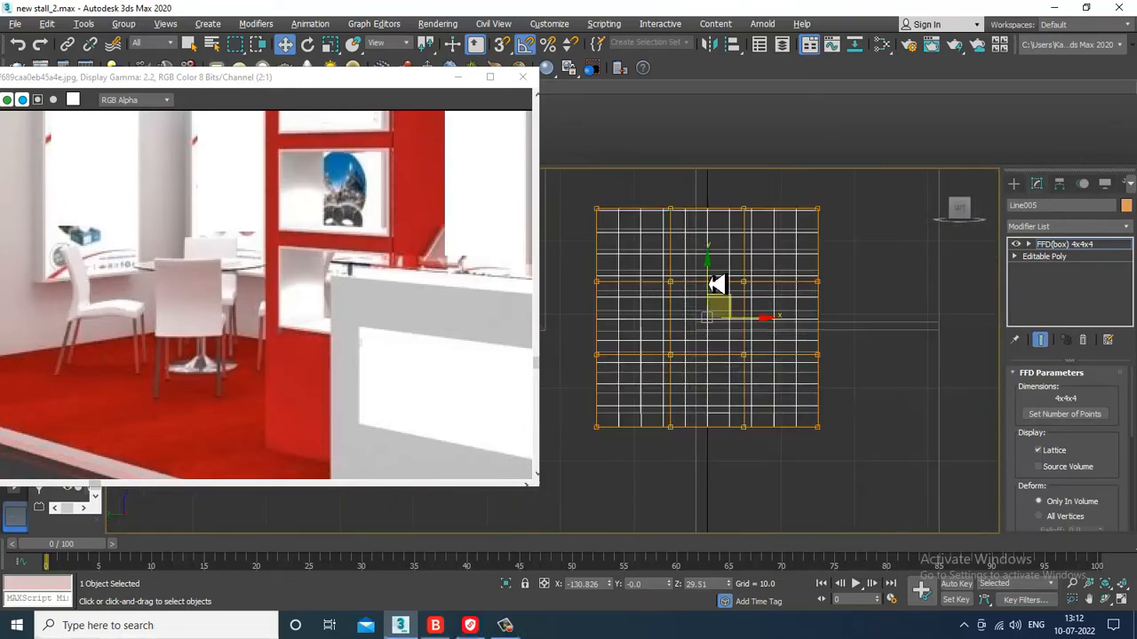
{"action": "middle_click_drag", "start_coordinate": [779, 490], "coordinate": [586, 410], "text": "alt"}
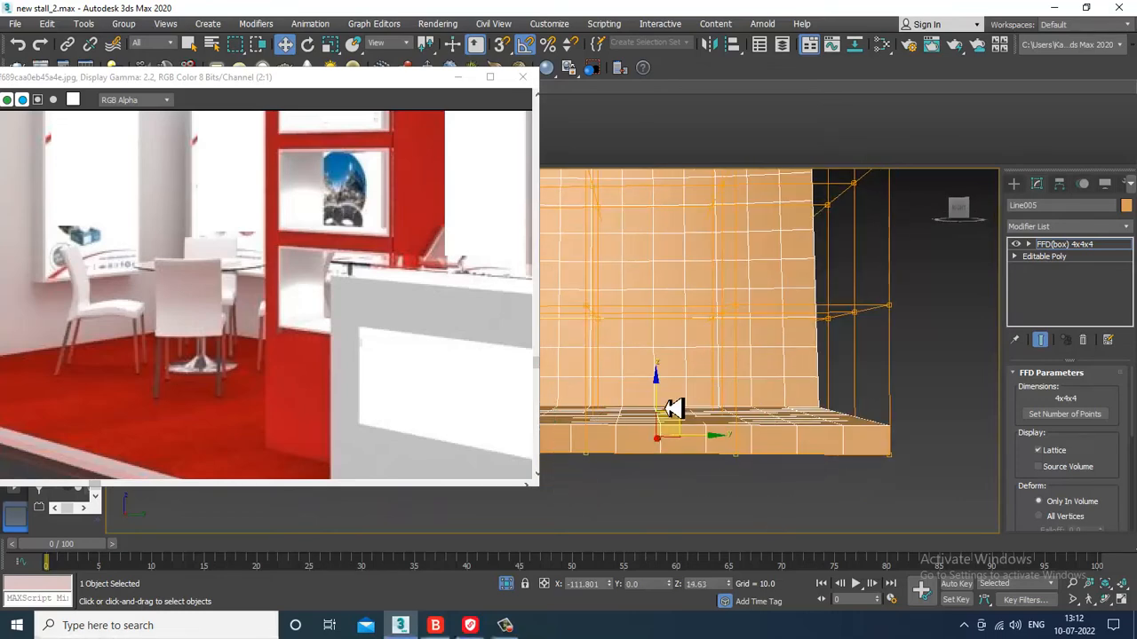
{"action": "left_click_drag", "start_coordinate": [675, 409], "coordinate": [668, 425]}
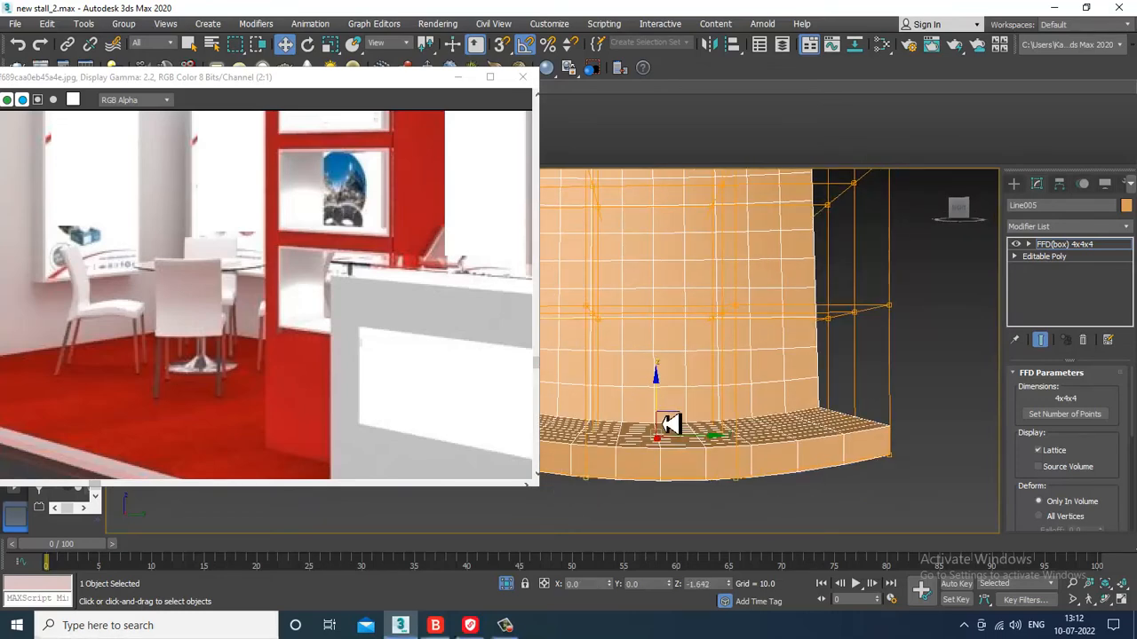
Convert the FFD-deformed chair shell to an Editable Poly.
{"action": "middle_click_drag", "start_coordinate": [686, 418], "coordinate": [871, 391], "text": "alt"}
{"action": "right_click", "coordinate": [643, 256]}
{"action": "mouse_move", "coordinate": [715, 418]}
{"action": "left_click", "coordinate": [804, 401]}
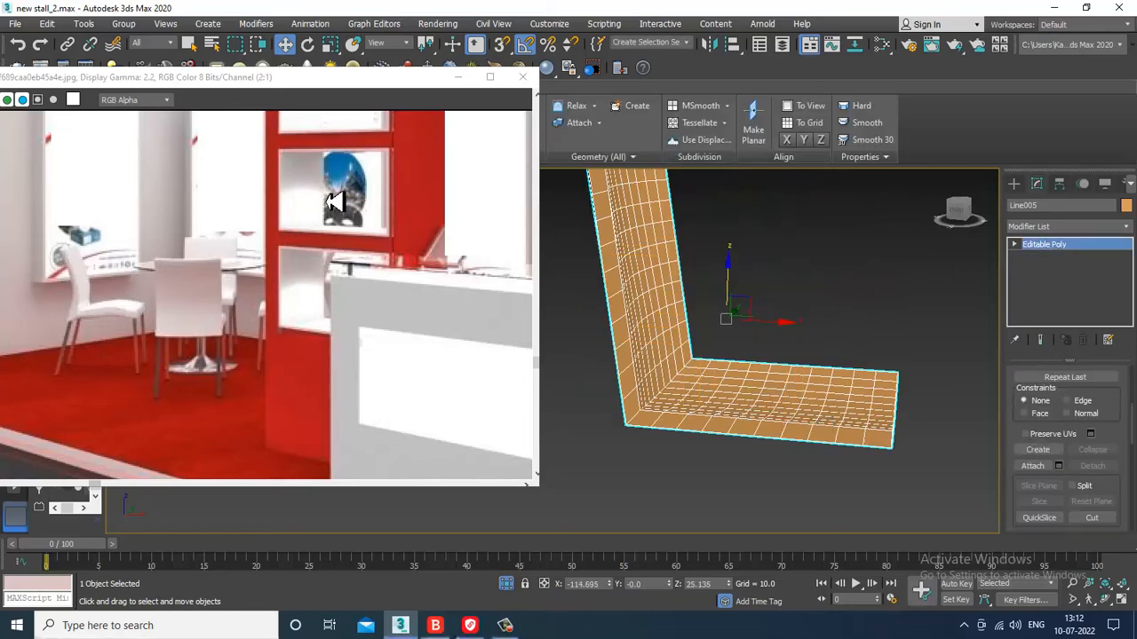
Add a supporting edge loop along the side rim of the chair shell with Swift Loop.
{"action": "left_click_drag", "start_coordinate": [350, 85], "coordinate": [266, 100]}
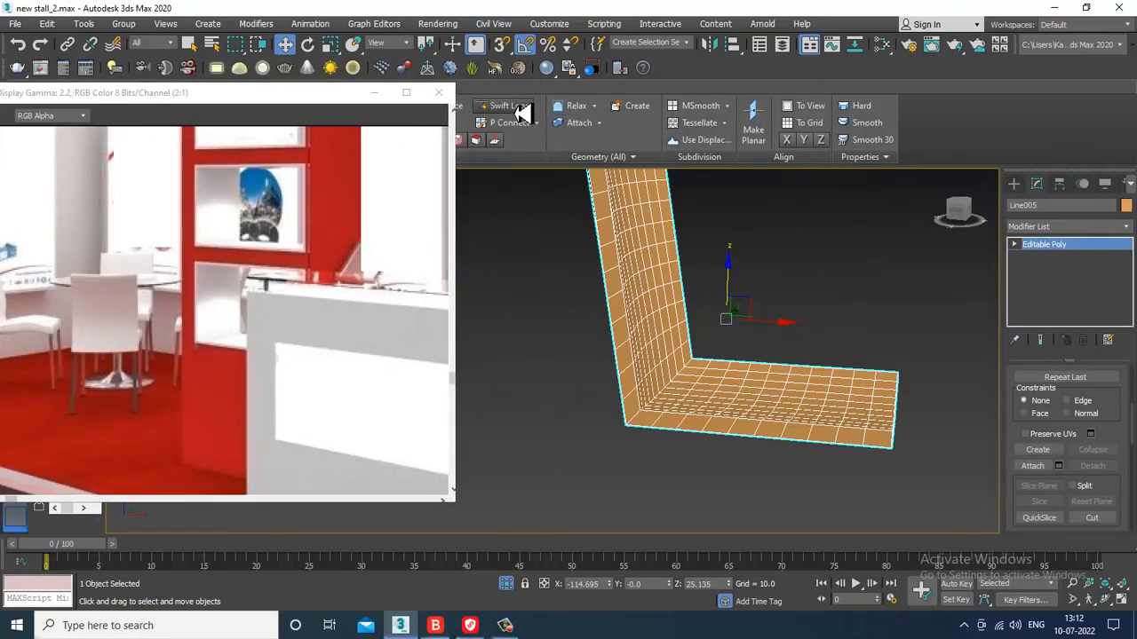
{"action": "left_click", "coordinate": [516, 110]}
{"action": "middle_click_drag", "start_coordinate": [659, 263], "coordinate": [692, 379]}
{"action": "scroll", "coordinate": [672, 330], "scroll_direction": "up", "scroll_amount": 2}
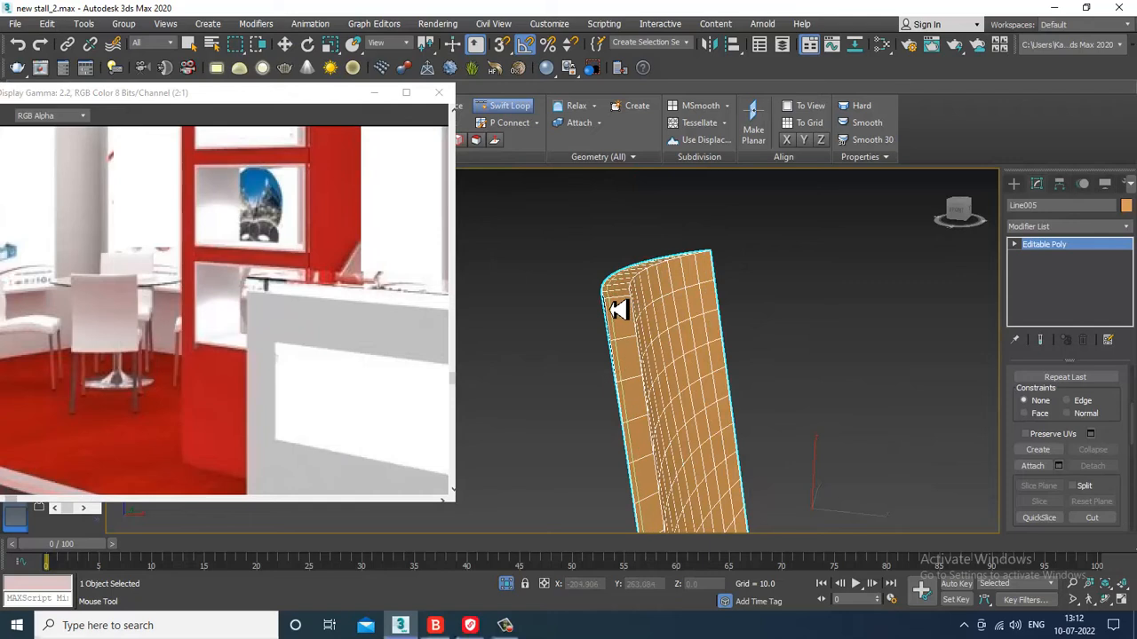
{"action": "key", "text": "1"}
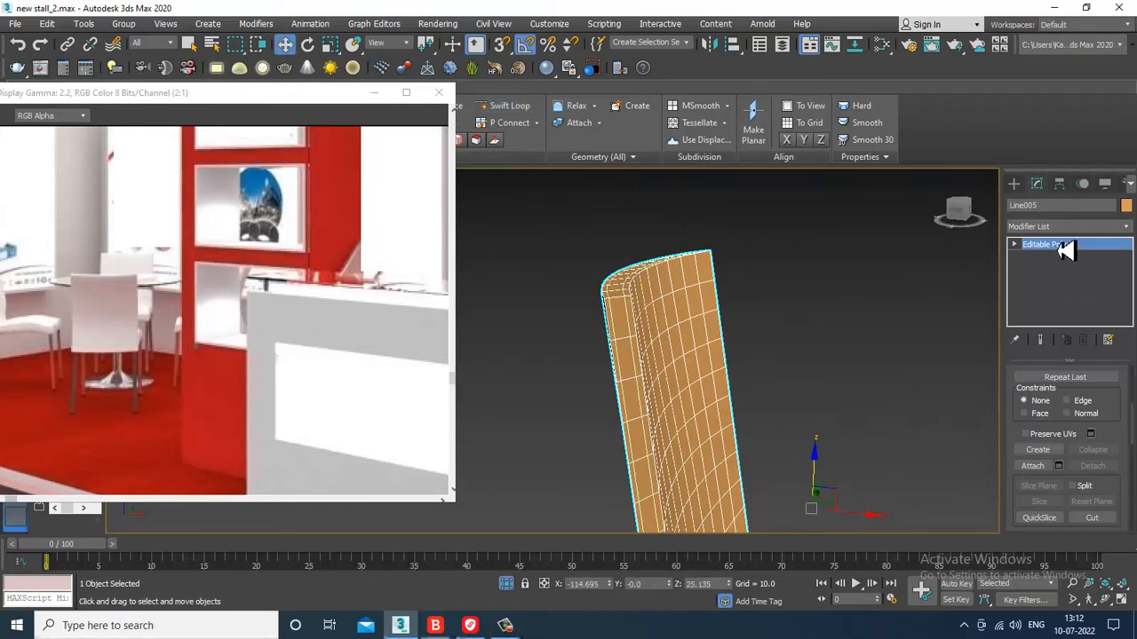
Apply a TurboSmooth modifier with 1 iteration to the chair shell.
{"action": "left_click", "coordinate": [1070, 228]}
{"action": "key", "text": "t"}
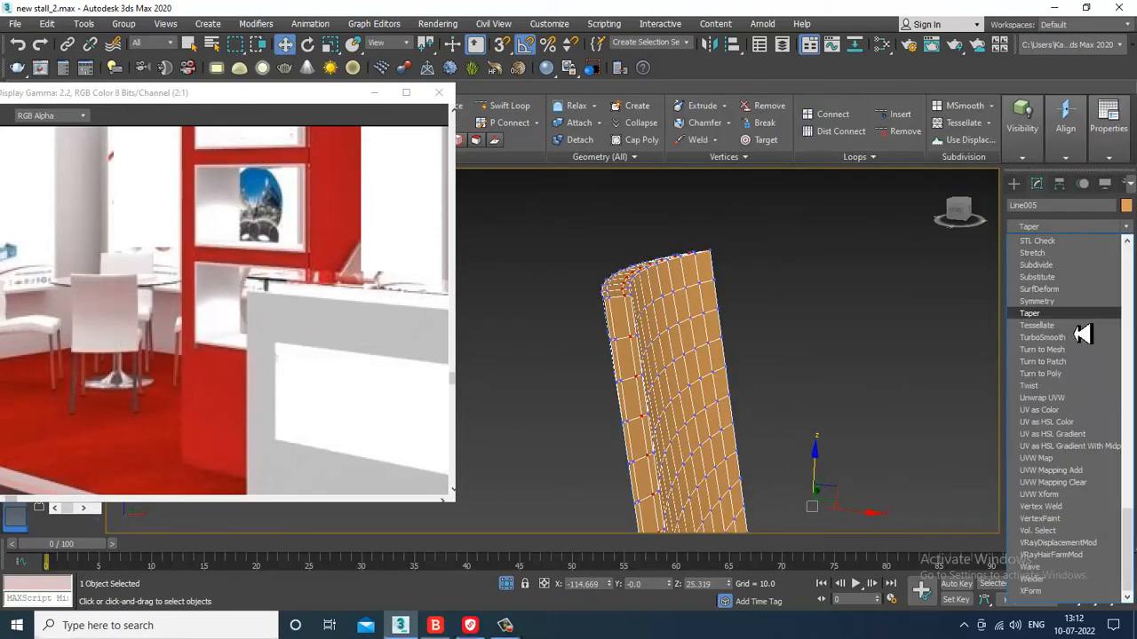
{"action": "left_click", "coordinate": [1081, 338]}
{"action": "scroll", "coordinate": [794, 236], "scroll_direction": "down", "scroll_amount": 5}
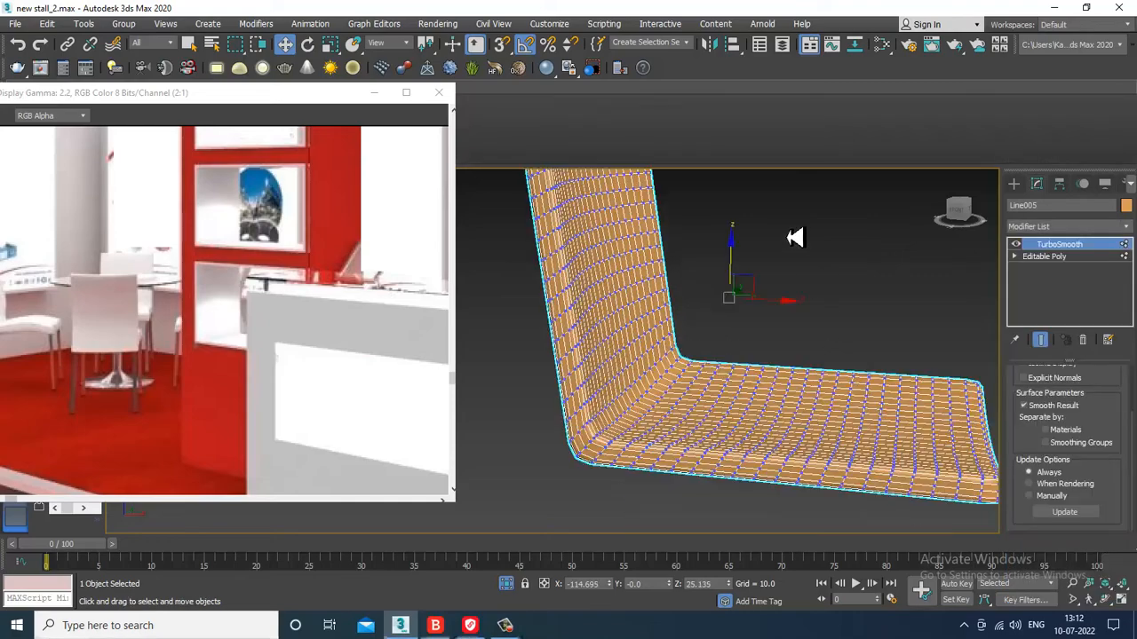
{"action": "scroll", "coordinate": [806, 315], "scroll_direction": "down", "scroll_amount": 2}
{"action": "middle_click_drag", "start_coordinate": [795, 321], "coordinate": [831, 373], "text": "alt"}
{"action": "left_click", "coordinate": [848, 273]}
{"action": "scroll", "coordinate": [796, 286], "scroll_direction": "up", "scroll_amount": 5}
{"action": "left_click", "coordinate": [814, 382]}
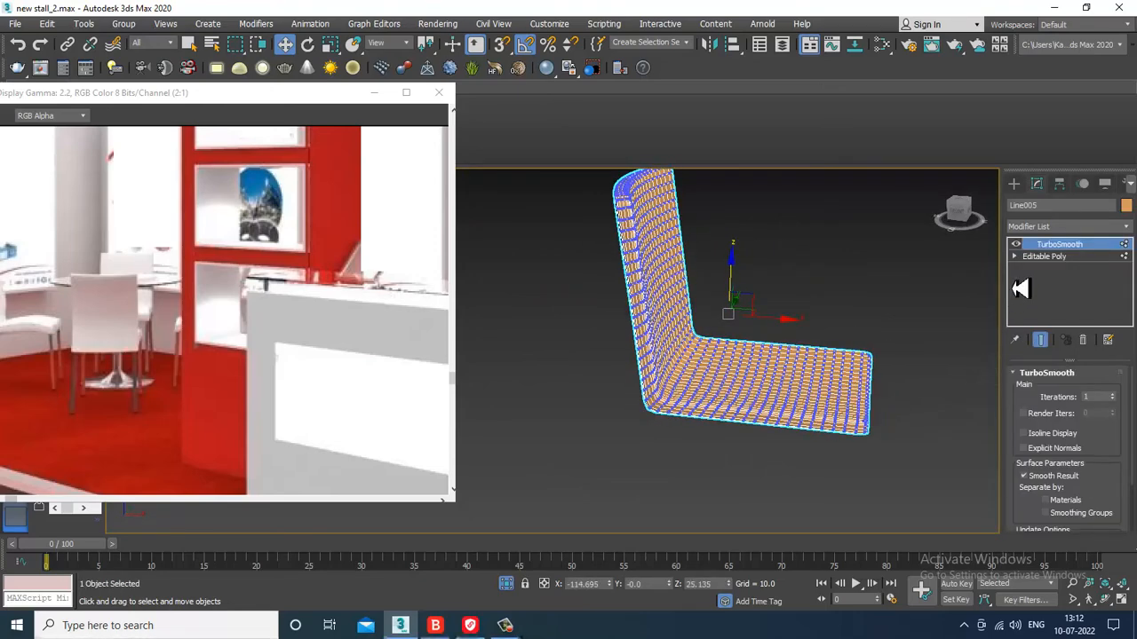
Leave vertex editing and collapse the TurboSmoothed chair shell to an Editable Poly.
{"action": "left_click", "coordinate": [1066, 257]}
{"action": "left_click", "coordinate": [1087, 260]}
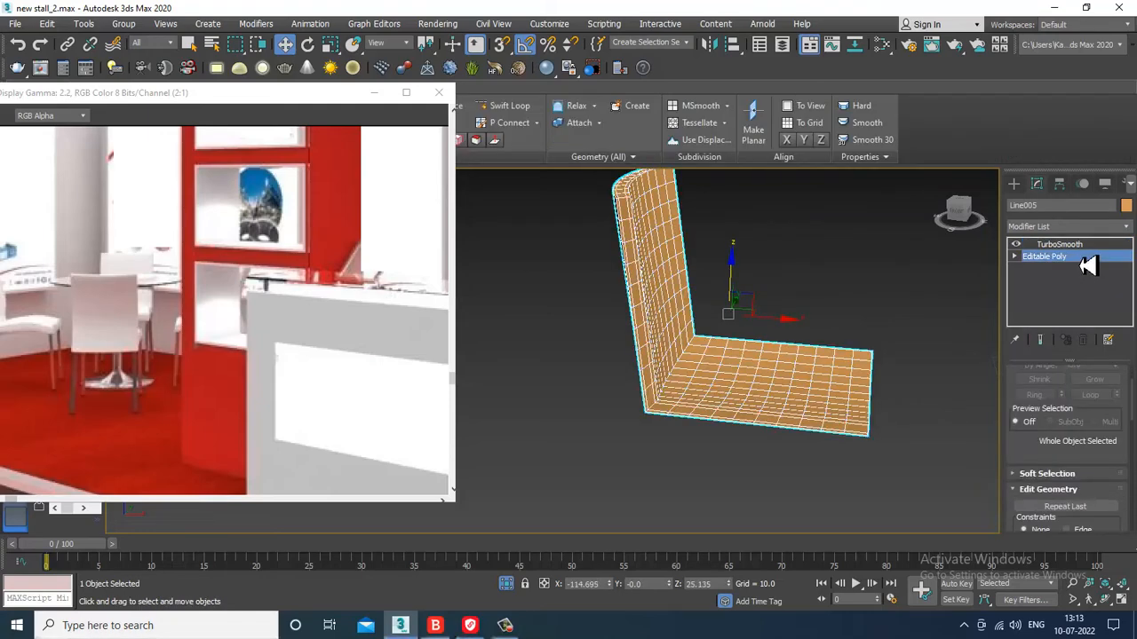
{"action": "left_click", "coordinate": [1084, 249]}
{"action": "right_click", "coordinate": [620, 240]}
{"action": "left_click", "coordinate": [827, 396]}
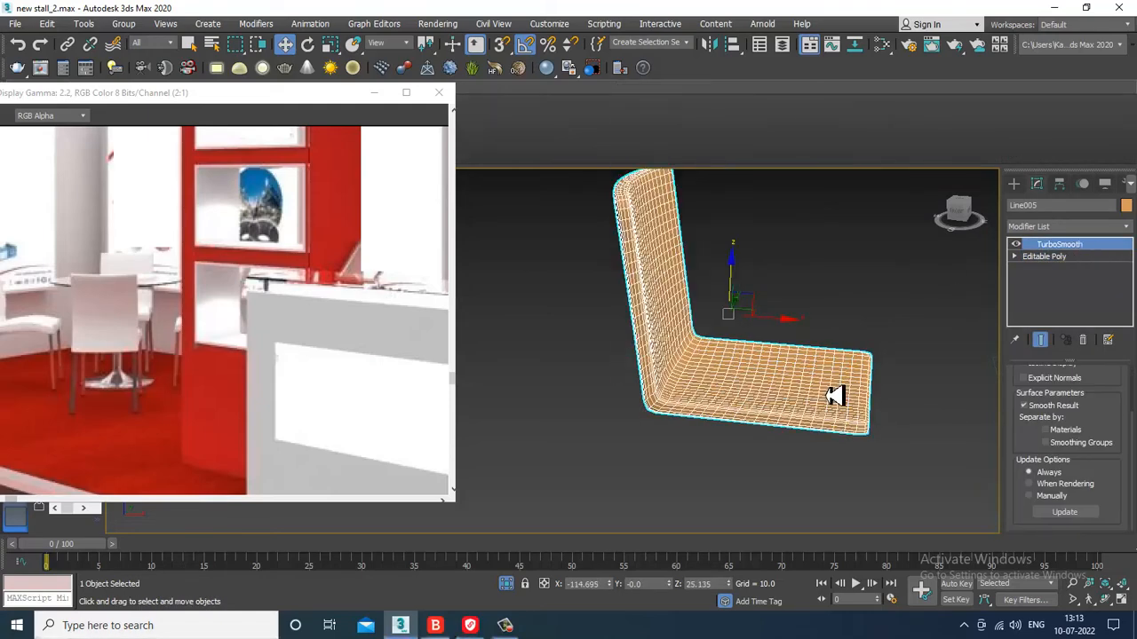
End the isolation and raise the chair shell to Z about 28.9 in the front view.
{"action": "key", "text": "alt+w"}
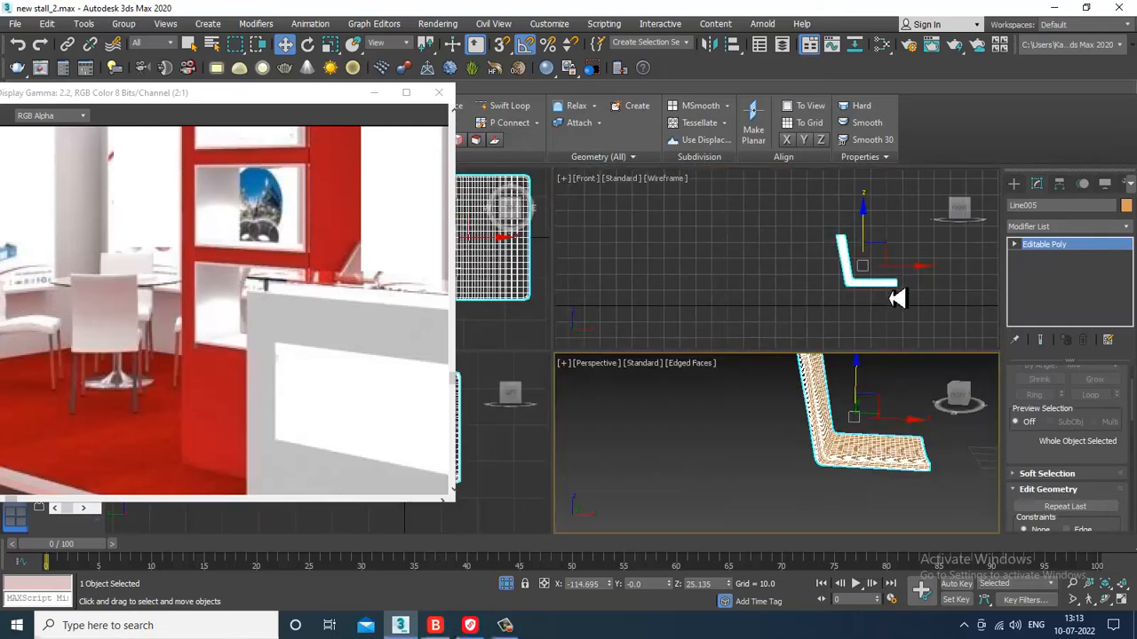
{"action": "key", "text": "alt+w"}
{"action": "right_click", "coordinate": [764, 392]}
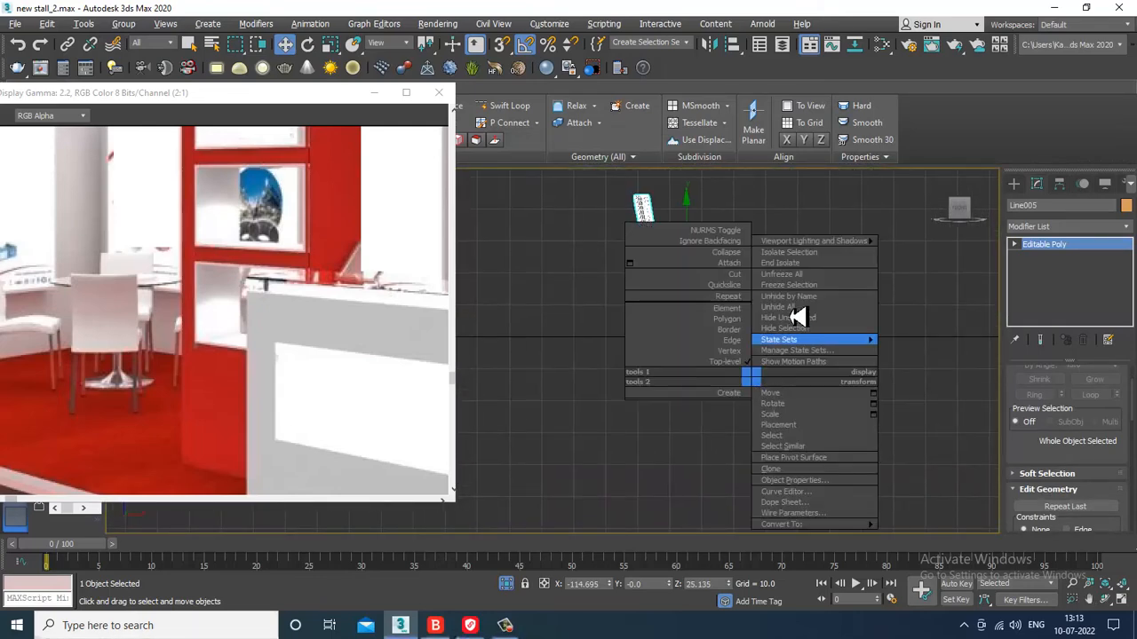
{"action": "left_click", "coordinate": [794, 279]}
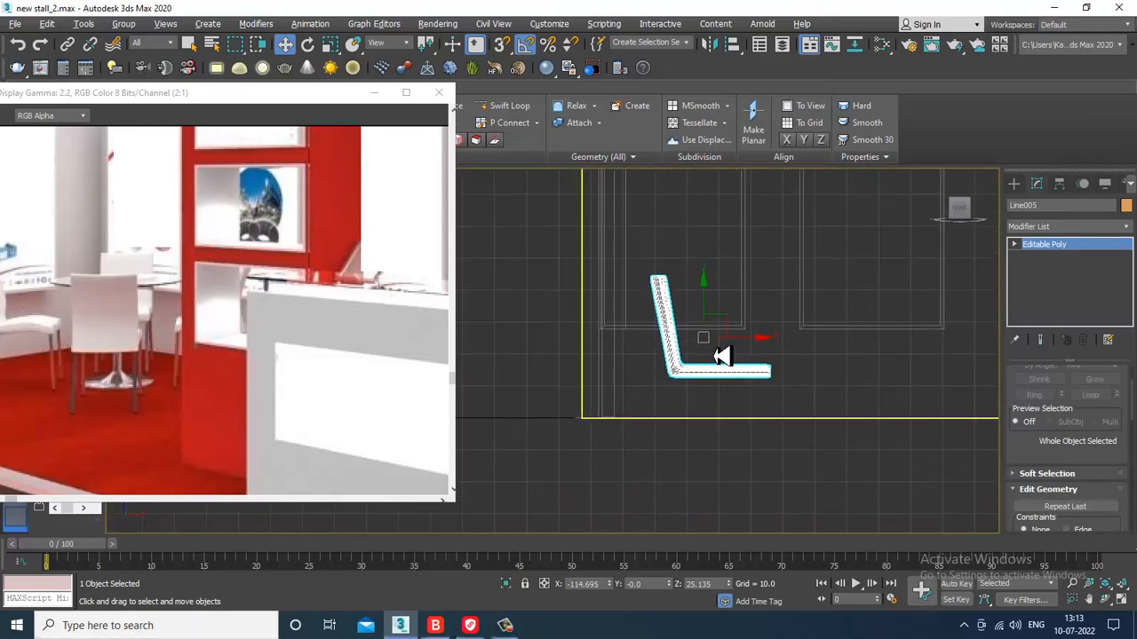
{"action": "key", "text": "alt+w"}
{"action": "key", "text": "alt+w"}
{"action": "middle_click_drag", "start_coordinate": [746, 420], "coordinate": [880, 363], "text": "alt"}
{"action": "key", "text": "alt+w"}
{"action": "key", "text": "alt+w"}
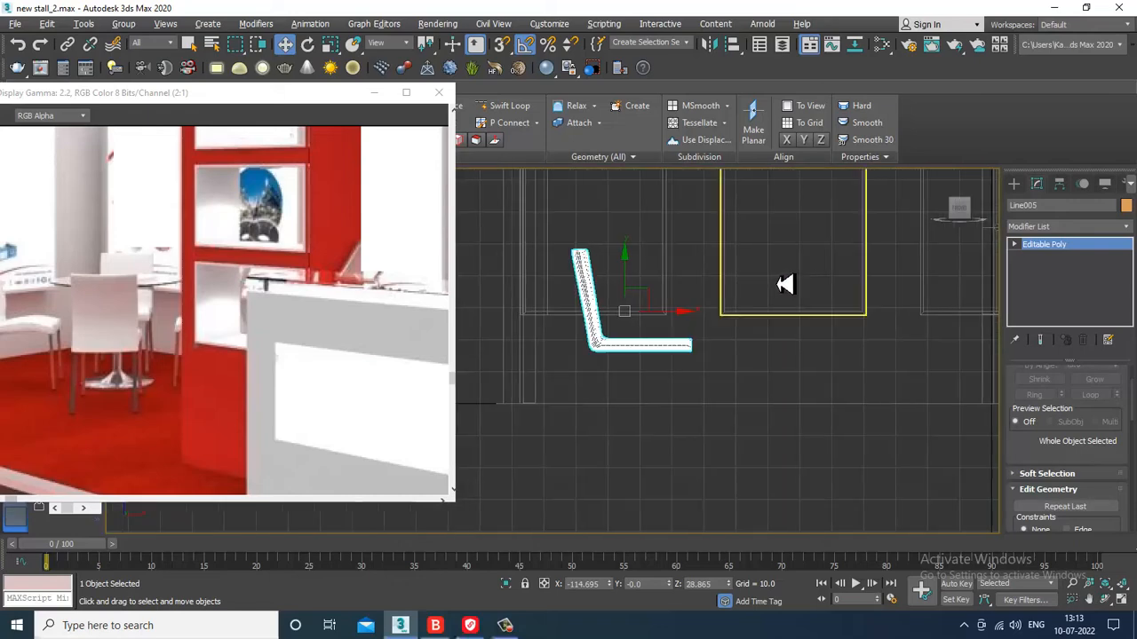
Draw a slanted rear leg as a renderable line from the chair shell's bend down to the floor in the front view.
{"action": "left_click", "coordinate": [1014, 184]}
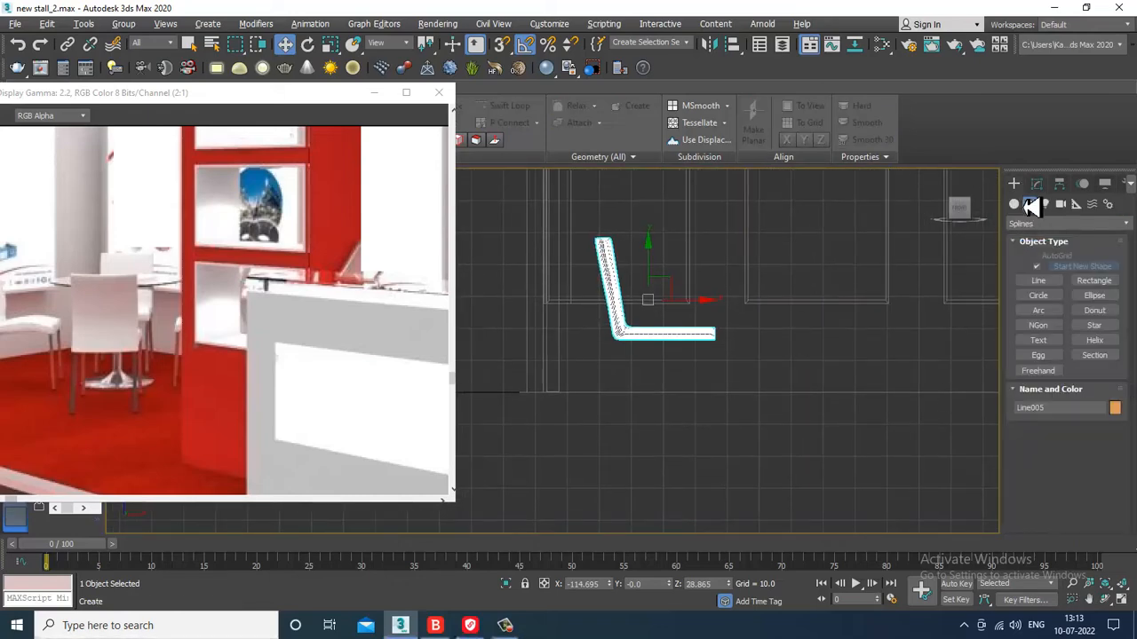
{"action": "left_click", "coordinate": [1055, 282]}
{"action": "scroll", "coordinate": [705, 363], "scroll_direction": "up", "scroll_amount": 2}
{"action": "left_click_drag", "start_coordinate": [136, 98], "coordinate": [0, 115]}
{"action": "scroll", "coordinate": [755, 335], "scroll_direction": "up", "scroll_amount": 2}
{"action": "left_click", "coordinate": [679, 326]}
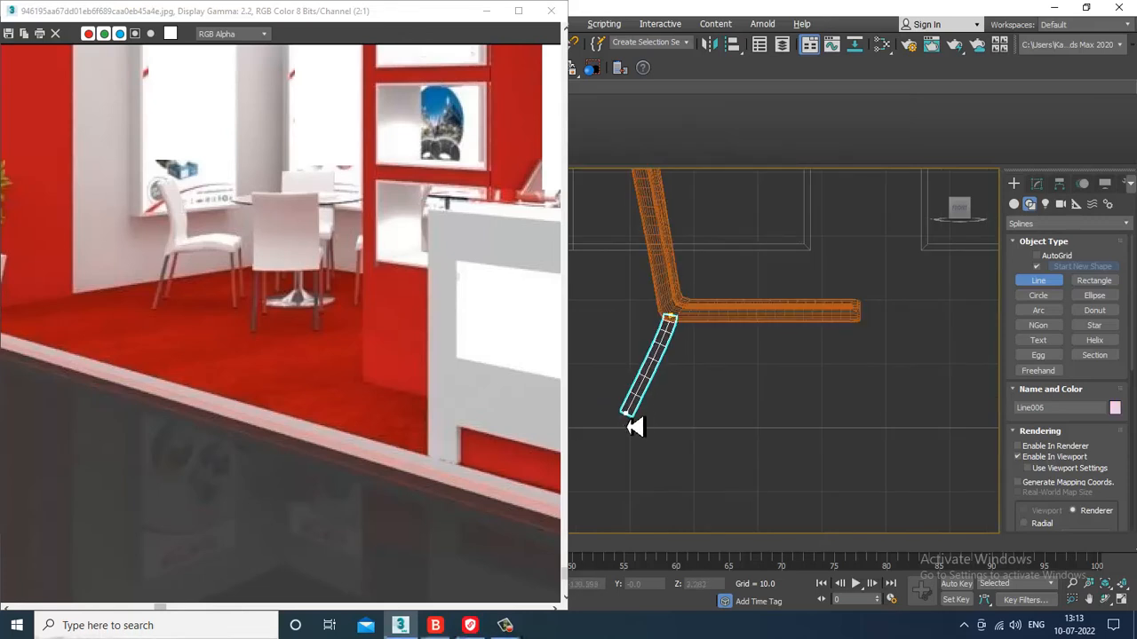
{"action": "right_click", "coordinate": [764, 353]}
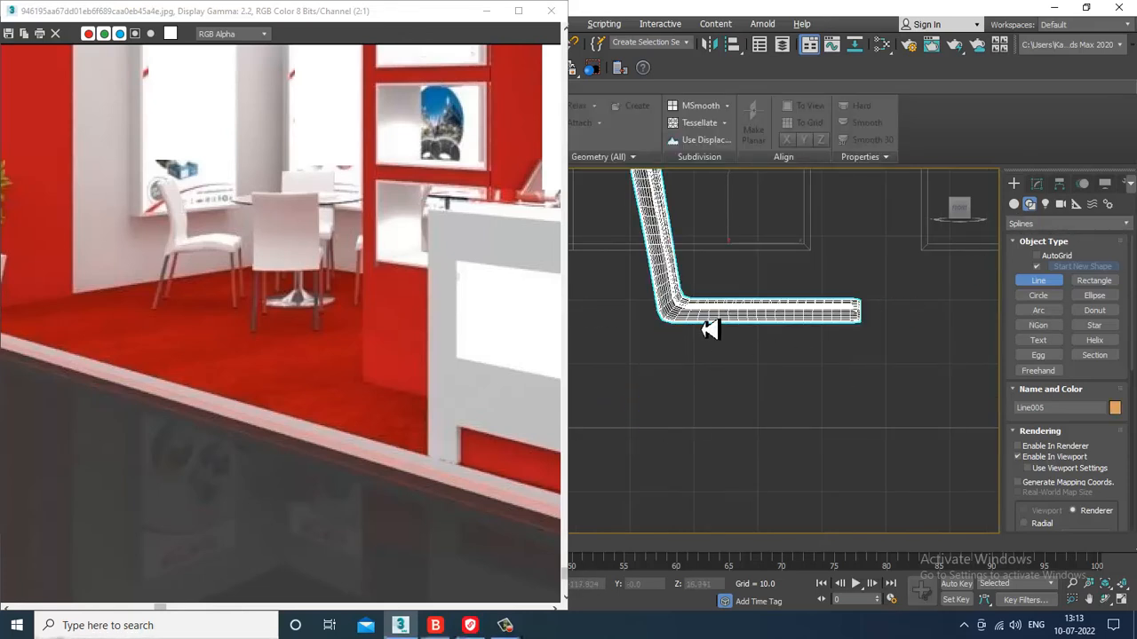
{"action": "left_click", "coordinate": [672, 315]}
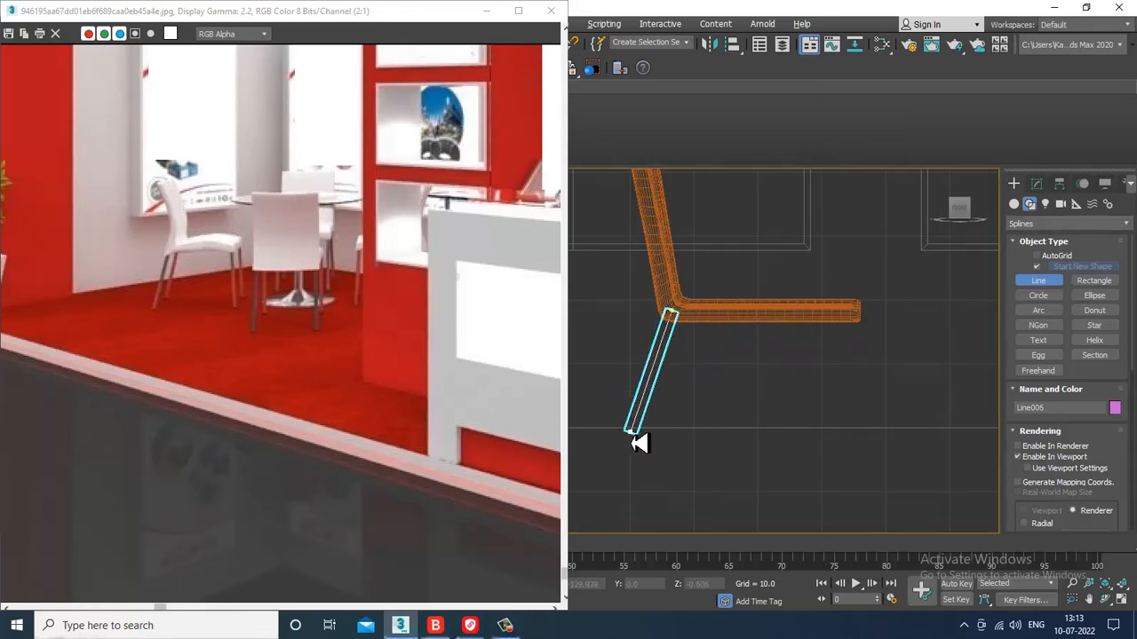
{"action": "left_click", "coordinate": [634, 435]}
Move the rear leg sideways to the seat's edge at Y about -13.5 and set its radial thickness to 1.4.
{"action": "left_click", "coordinate": [1037, 183]}
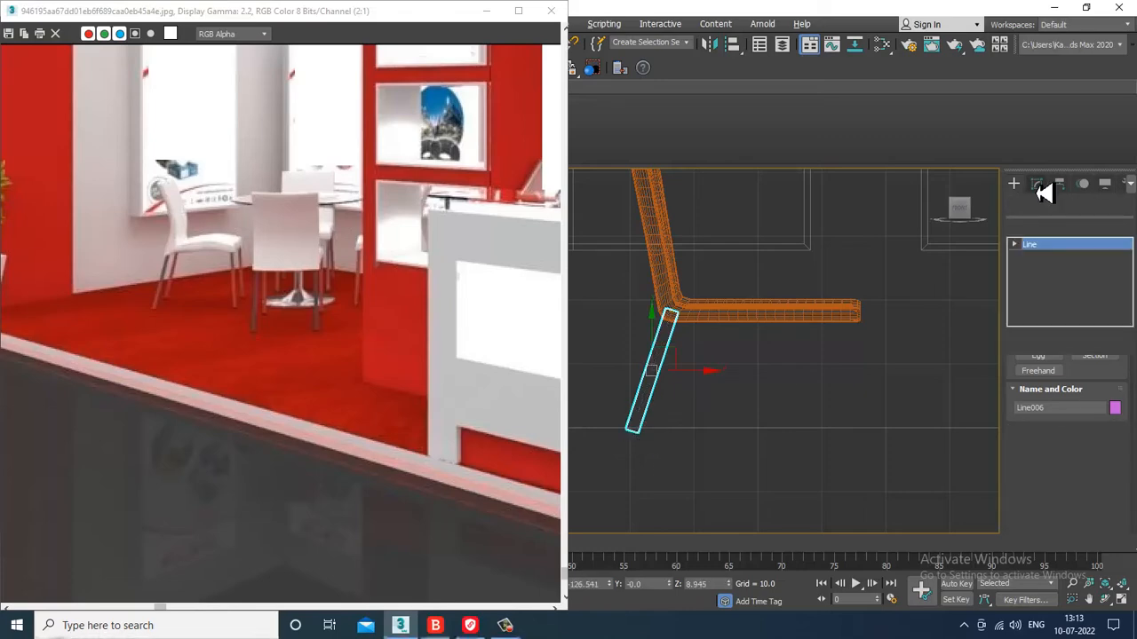
{"action": "left_click", "coordinate": [1037, 426]}
{"action": "key", "text": "alt+w"}
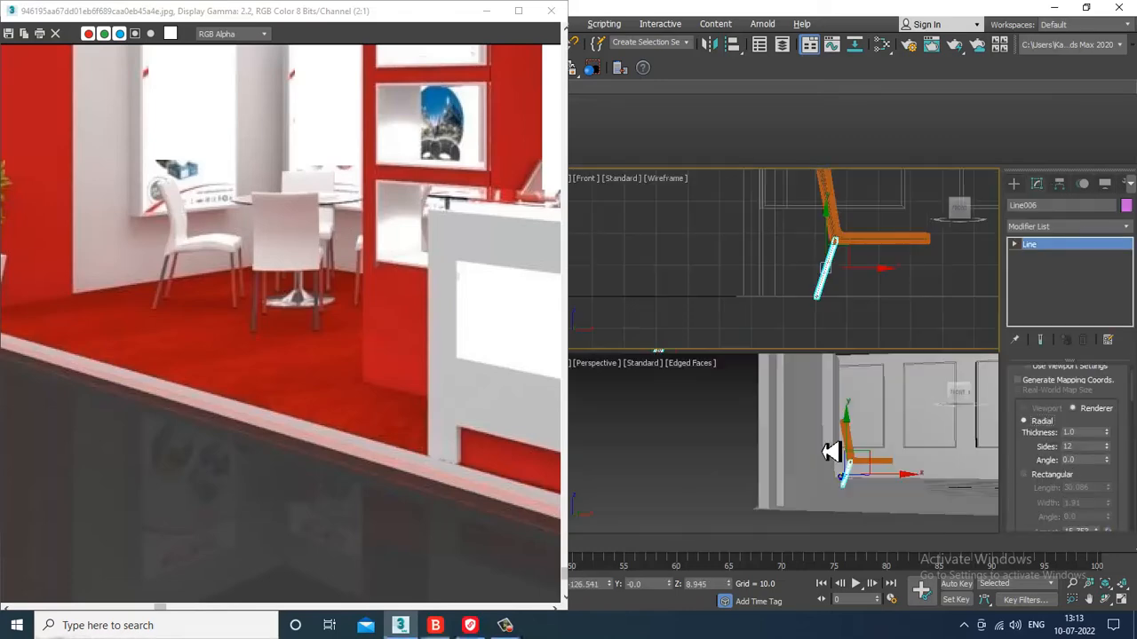
{"action": "middle_click", "coordinate": [915, 460]}
{"action": "key", "text": "alt+w"}
{"action": "middle_click_drag", "start_coordinate": [902, 457], "coordinate": [826, 421], "text": "alt"}
{"action": "scroll", "coordinate": [799, 399], "scroll_direction": "up", "scroll_amount": 6}
{"action": "left_click_drag", "start_coordinate": [826, 421], "coordinate": [751, 419]}
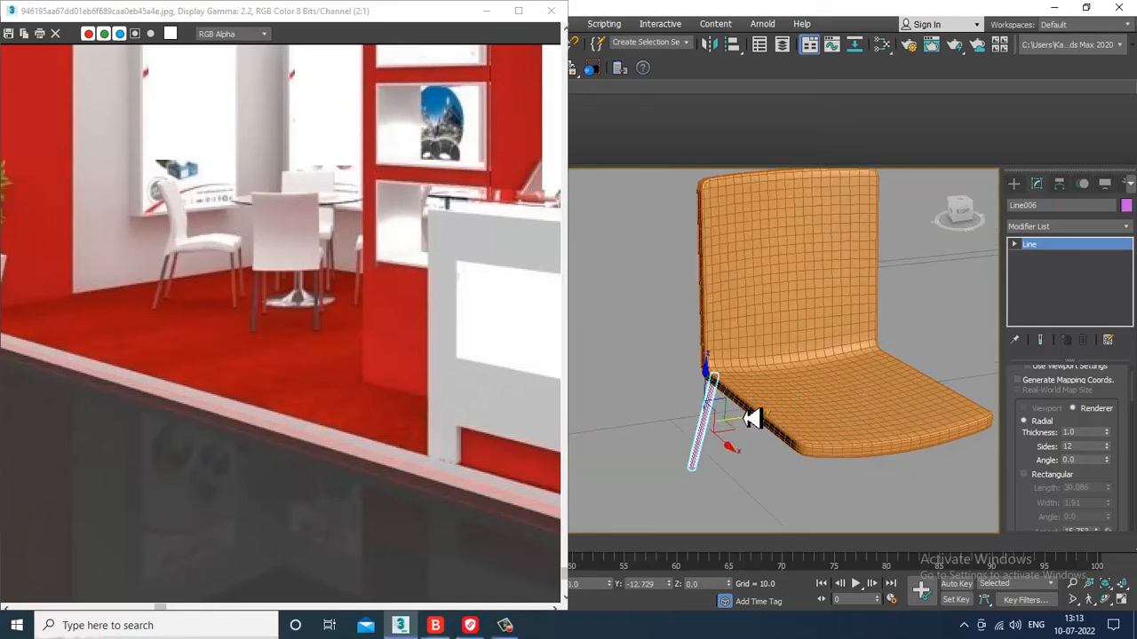
{"action": "middle_click_drag", "start_coordinate": [752, 420], "coordinate": [805, 413], "text": "alt"}
Move the rear leg's top vertex to about X -122.6, Z 19.2 so it meets the shell's underside.
{"action": "key", "text": "alt+w"}
{"action": "middle_click", "coordinate": [824, 314]}
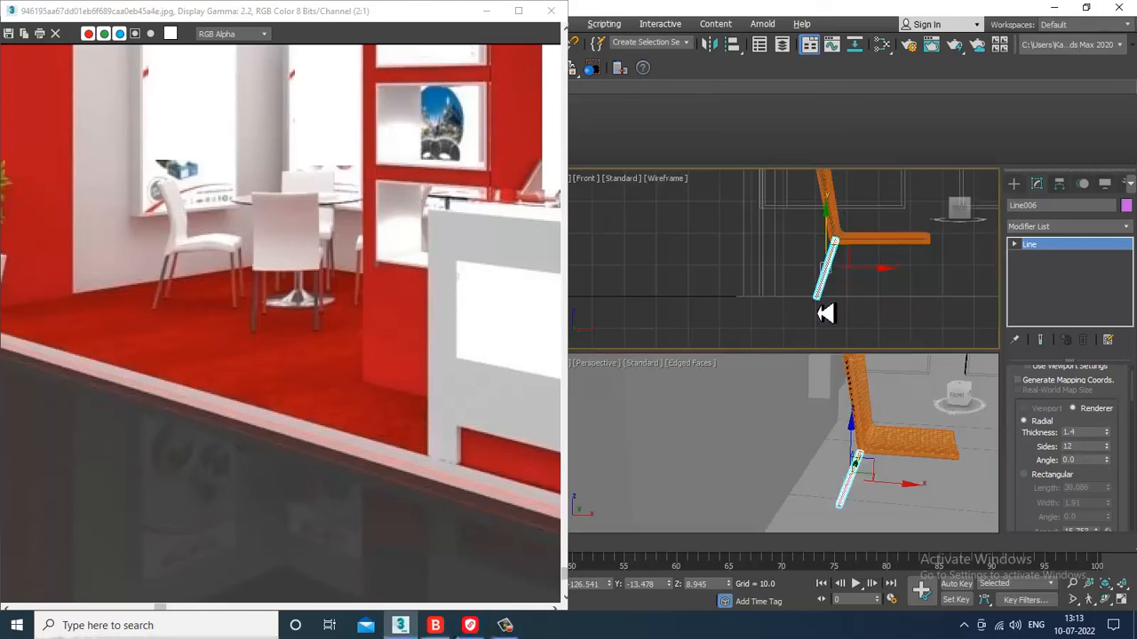
{"action": "key", "text": "alt+w"}
{"action": "middle_click_drag", "start_coordinate": [839, 326], "coordinate": [873, 354]}
{"action": "scroll", "coordinate": [873, 354], "scroll_direction": "up", "scroll_amount": 2}
{"action": "key", "text": "1"}
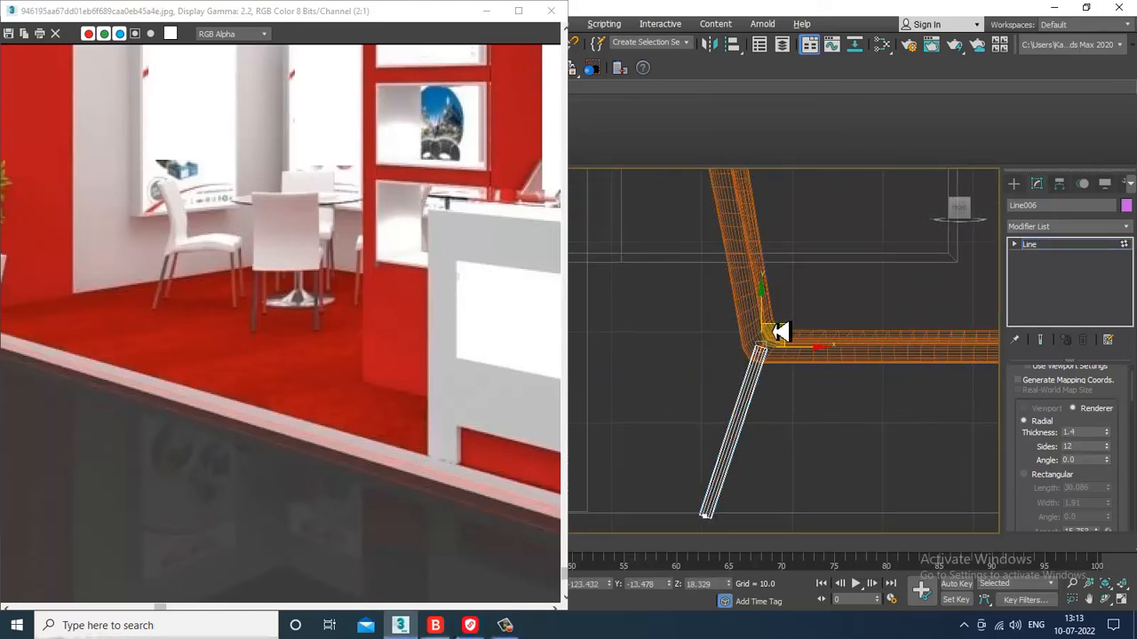
{"action": "left_click_drag", "start_coordinate": [780, 332], "coordinate": [787, 323]}
{"action": "key", "text": "alt+w"}
{"action": "middle_click", "coordinate": [876, 470]}
{"action": "key", "text": "alt+w"}
{"action": "middle_click_drag", "start_coordinate": [804, 414], "coordinate": [861, 370], "text": "alt"}
{"action": "scroll", "coordinate": [748, 399], "scroll_direction": "up", "scroll_amount": 3}
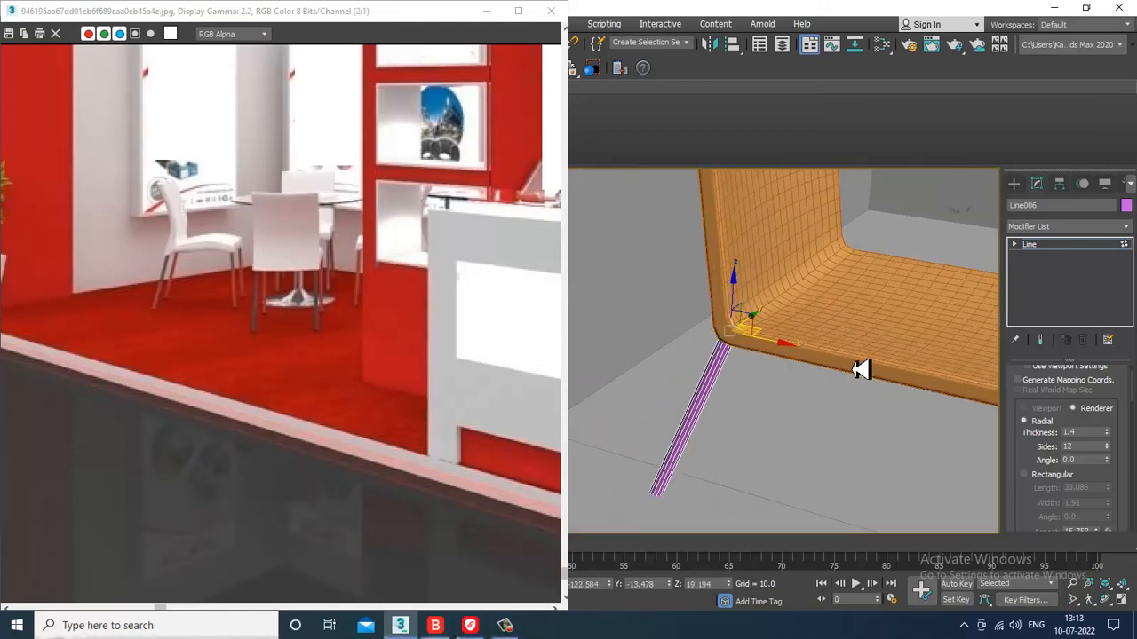
{"action": "left_click", "coordinate": [1072, 249]}
Clone the rear leg to the opposite side of the seat at Y about 13.8 in the top view.
{"action": "key", "text": "alt+w"}
{"action": "left_click_drag", "start_coordinate": [442, 19], "coordinate": [9, 18]}
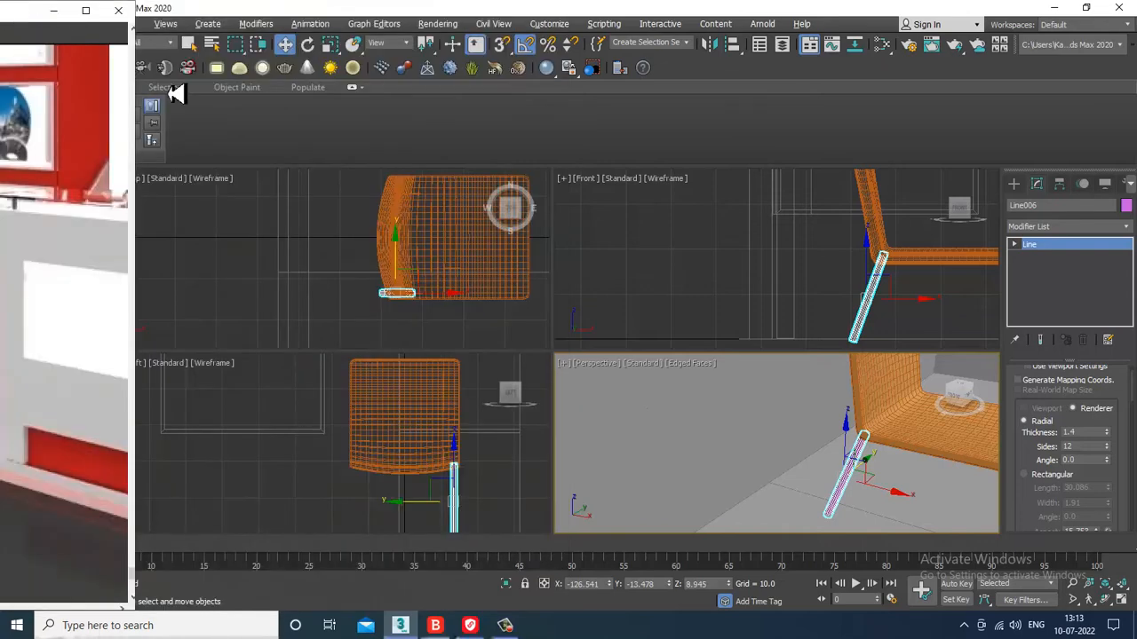
{"action": "middle_click_drag", "start_coordinate": [484, 313], "coordinate": [446, 309]}
{"action": "key", "text": "alt+w"}
{"action": "middle_click_drag", "start_coordinate": [702, 388], "coordinate": [665, 429]}
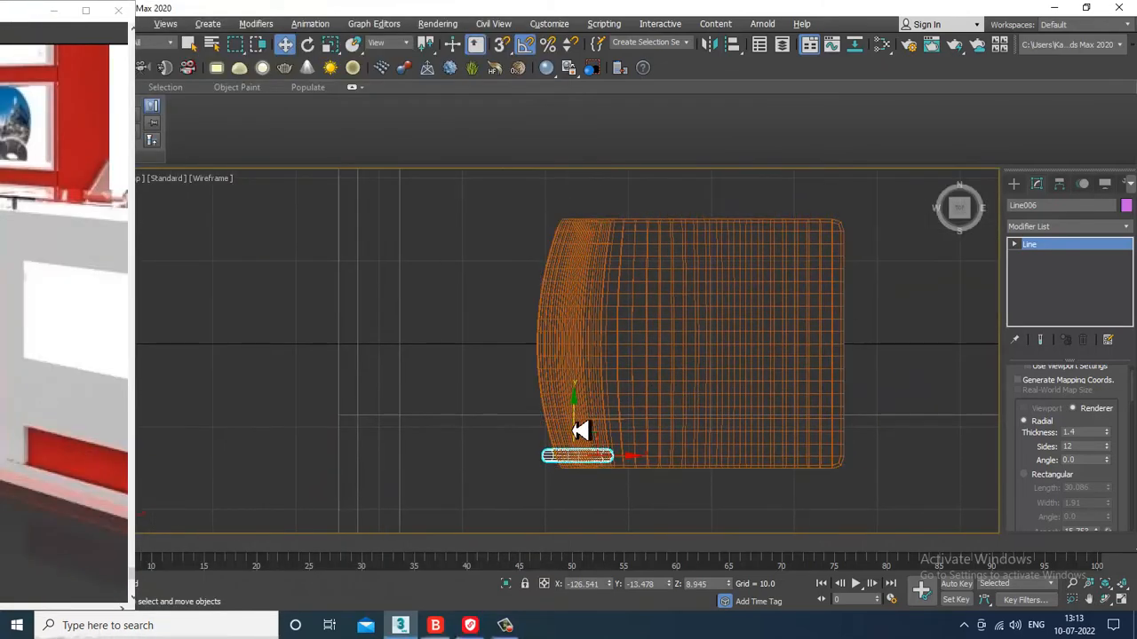
{"action": "left_click_drag", "start_coordinate": [596, 207], "coordinate": [596, 204], "text": "shift"}
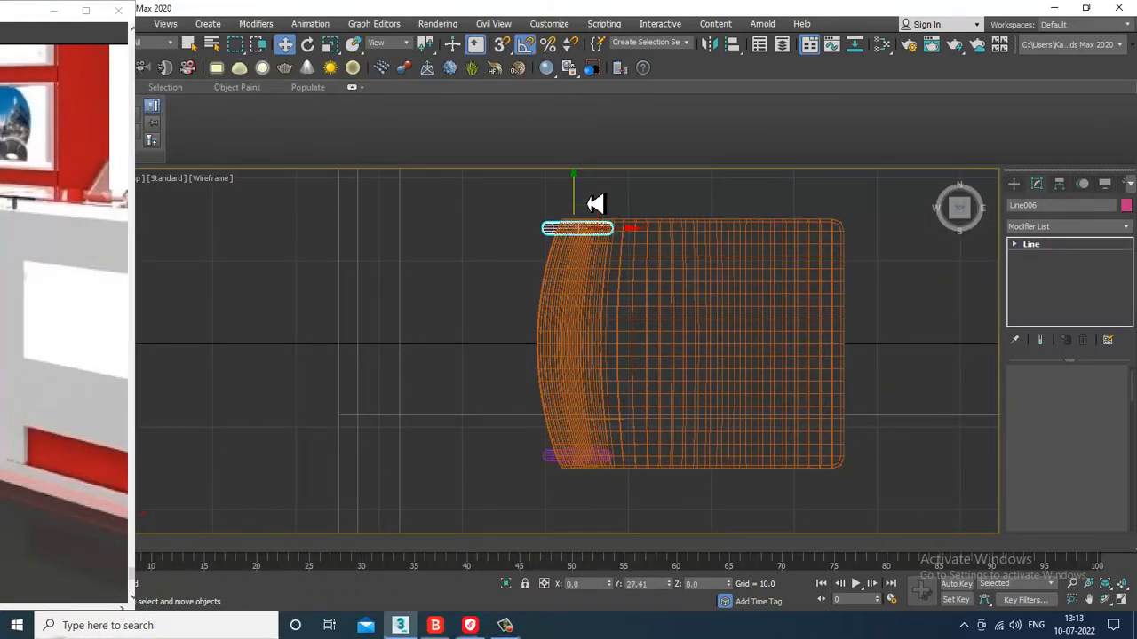
{"action": "left_click", "coordinate": [572, 373]}
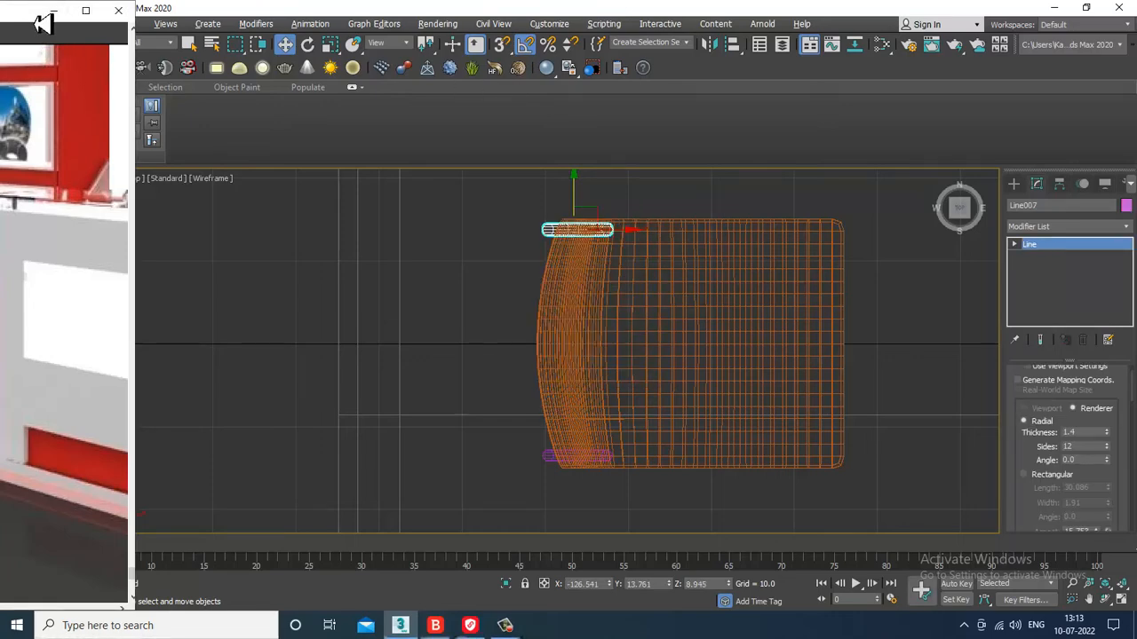
Raise the chair shell to Z about 32.4 in the front view.
{"action": "left_click_drag", "start_coordinate": [39, 18], "coordinate": [200, 68]}
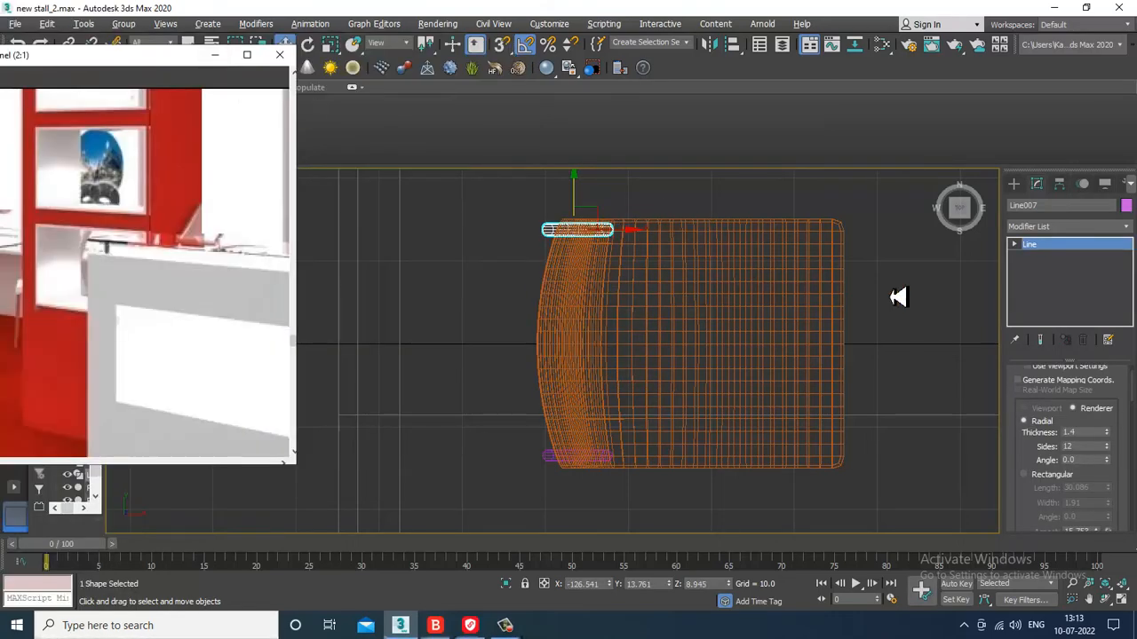
{"action": "key", "text": "alt+w"}
{"action": "middle_click_drag", "start_coordinate": [924, 280], "coordinate": [860, 266]}
{"action": "key", "text": "alt+w"}
{"action": "middle_click_drag", "start_coordinate": [713, 315], "coordinate": [769, 289]}
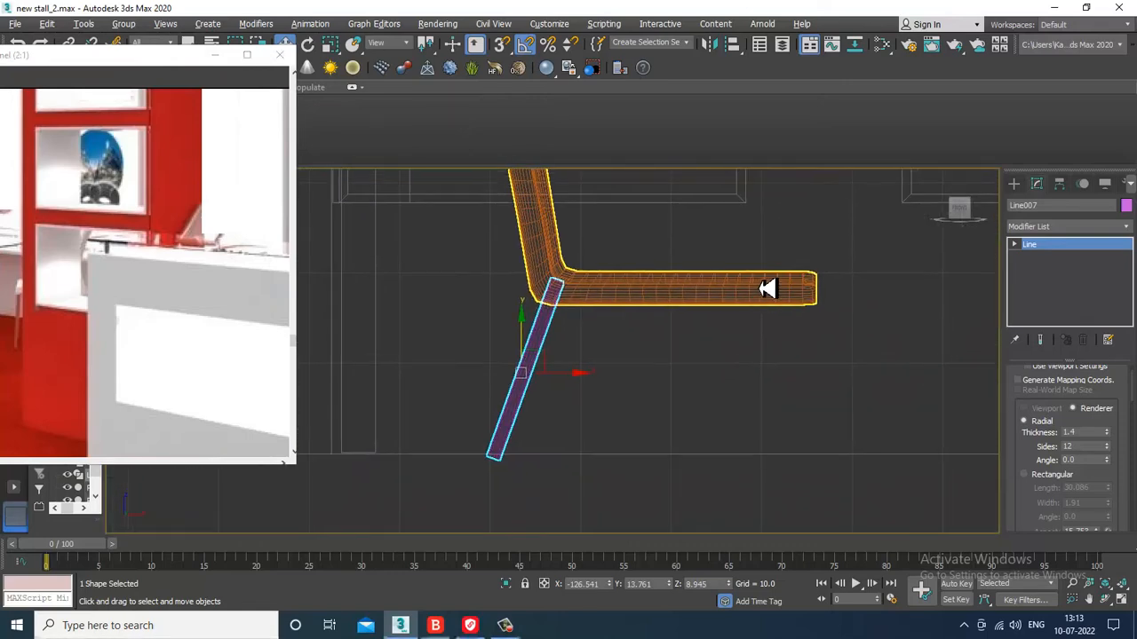
{"action": "scroll", "coordinate": [768, 288], "scroll_direction": "down", "scroll_amount": 3}
{"action": "left_click", "coordinate": [762, 300]}
{"action": "scroll", "coordinate": [754, 317], "scroll_direction": "down", "scroll_amount": 2}
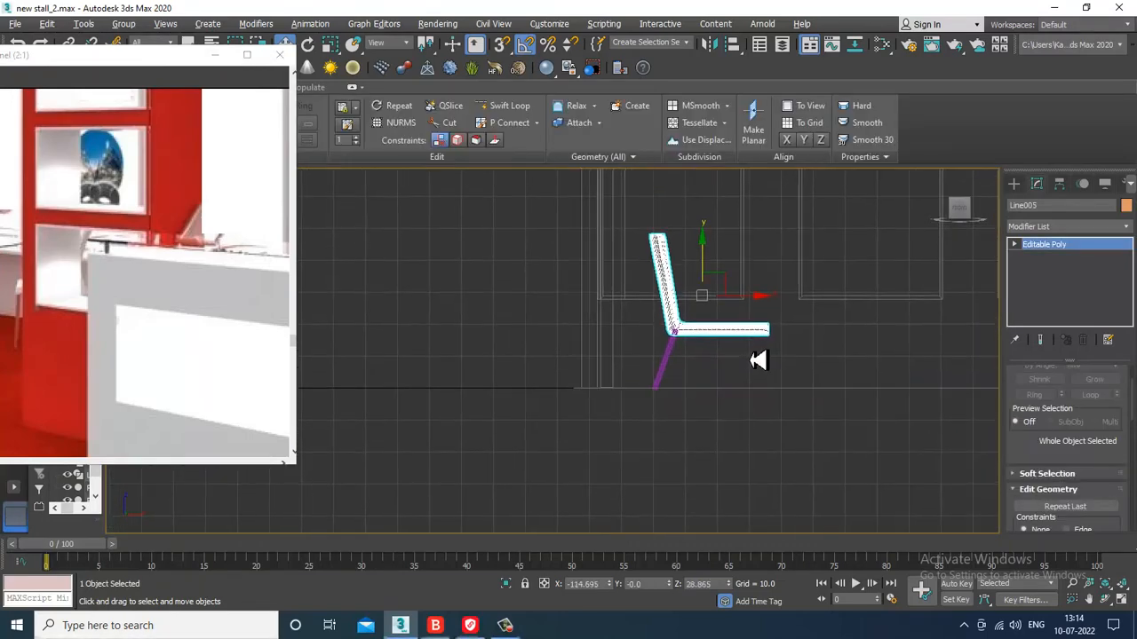
{"action": "scroll", "coordinate": [676, 351], "scroll_direction": "up", "scroll_amount": 1}
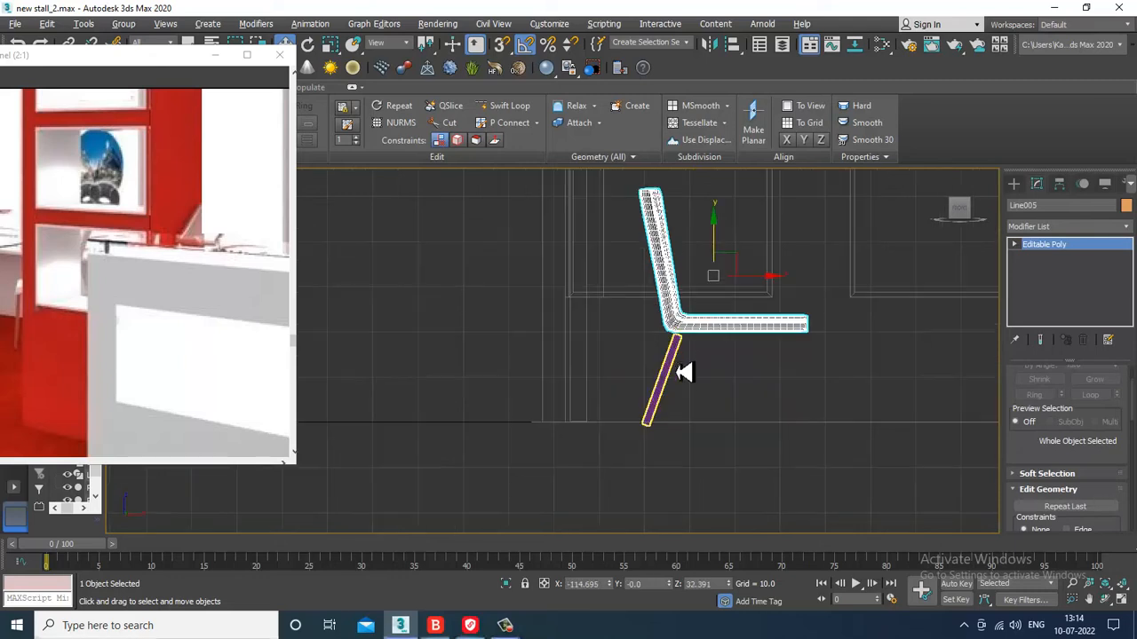
Raise the top vertex of the original rear leg so it reaches into the bend of the chair shell.
{"action": "left_click", "coordinate": [675, 375]}
{"action": "scroll", "coordinate": [653, 335], "scroll_direction": "up", "scroll_amount": 1}
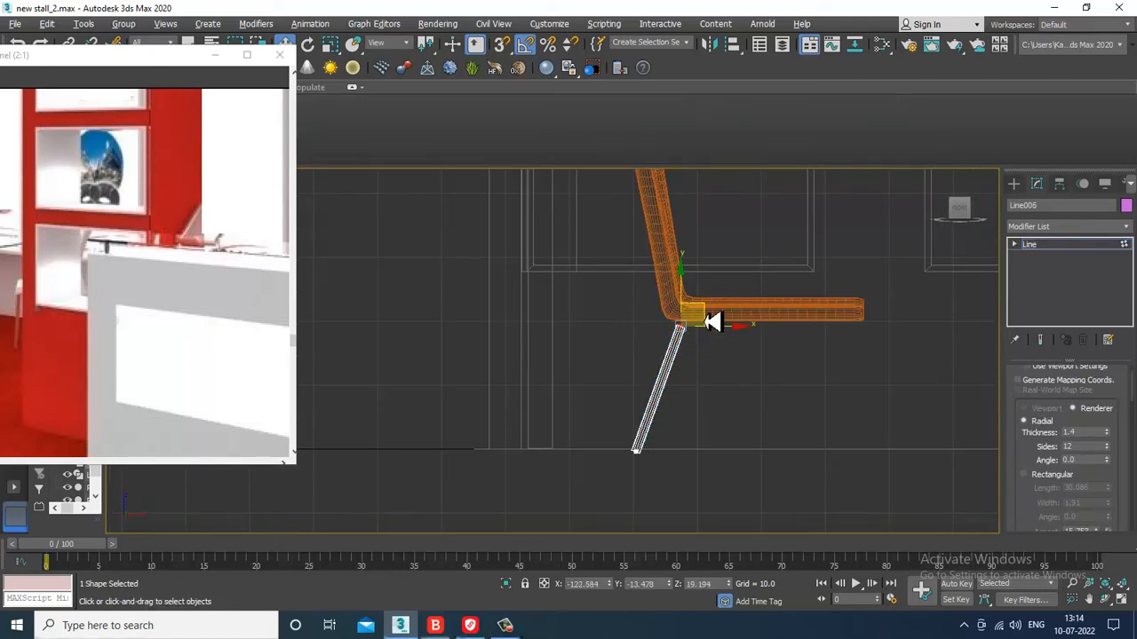
{"action": "left_click_drag", "start_coordinate": [703, 315], "coordinate": [698, 301]}
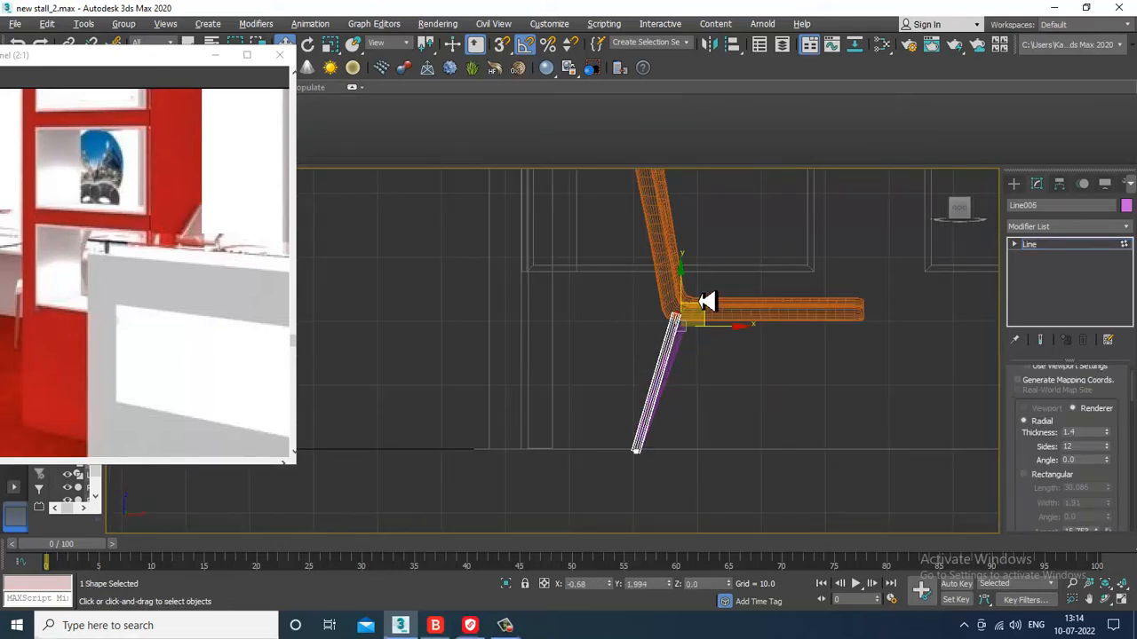
{"action": "left_click", "coordinate": [688, 351]}
{"action": "left_click", "coordinate": [1065, 246]}
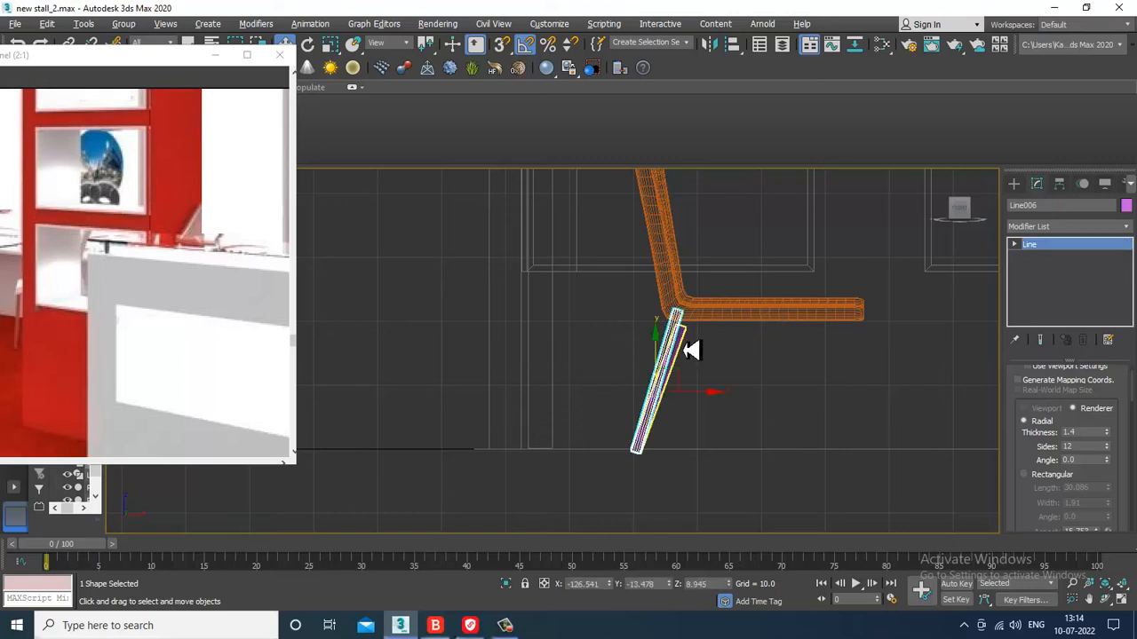
Raise the cloned rear leg's top vertex by about 2.7 to line up with the other rear leg.
{"action": "scroll", "coordinate": [689, 353], "scroll_direction": "up", "scroll_amount": 1}
{"action": "left_click", "coordinate": [654, 324]}
{"action": "left_click_drag", "start_coordinate": [703, 308], "coordinate": [700, 284]}
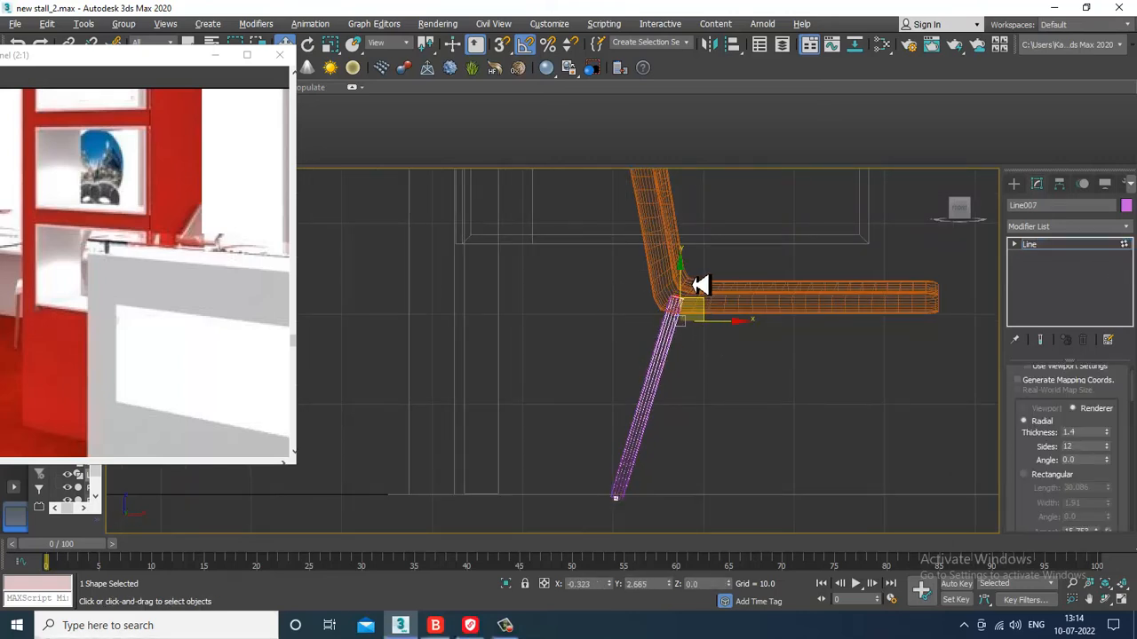
{"action": "left_click", "coordinate": [1031, 247]}
Draw a slightly slanted front leg line from the seat's front end down to the floor in the front view.
{"action": "left_click", "coordinate": [1013, 184]}
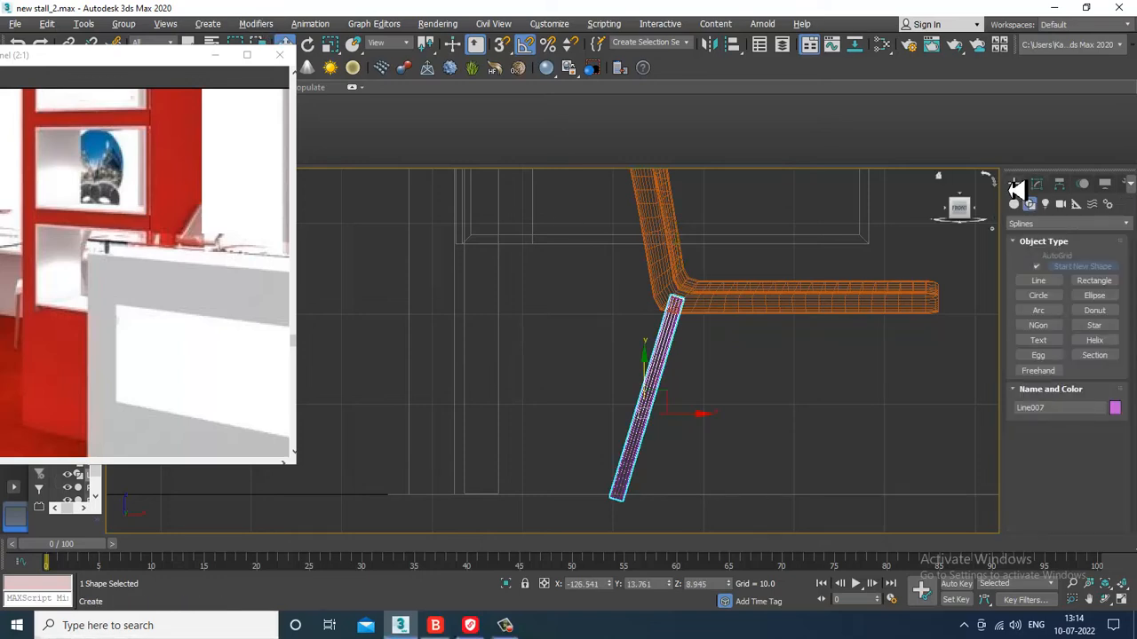
{"action": "left_click", "coordinate": [1054, 282]}
{"action": "left_click", "coordinate": [889, 300]}
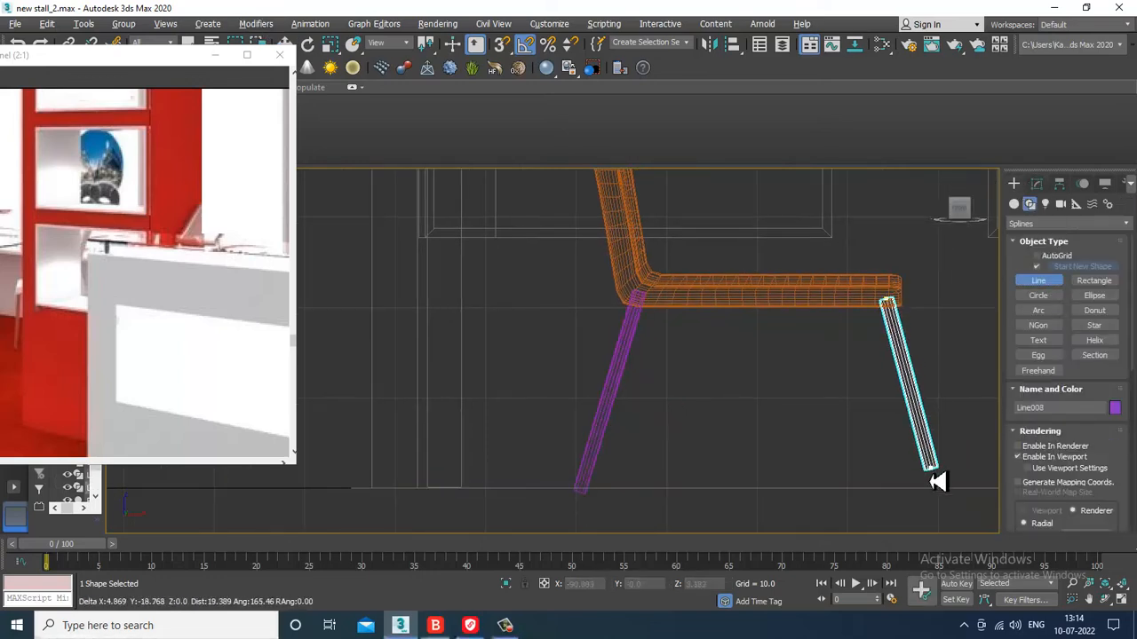
{"action": "right_click", "coordinate": [916, 314]}
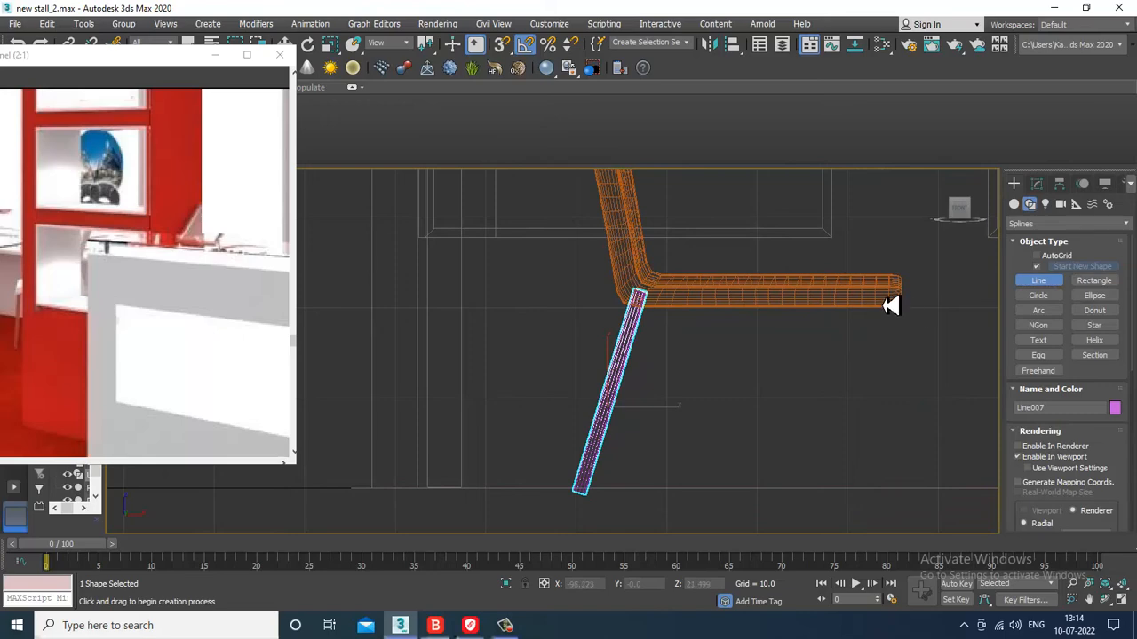
{"action": "left_click", "coordinate": [886, 300]}
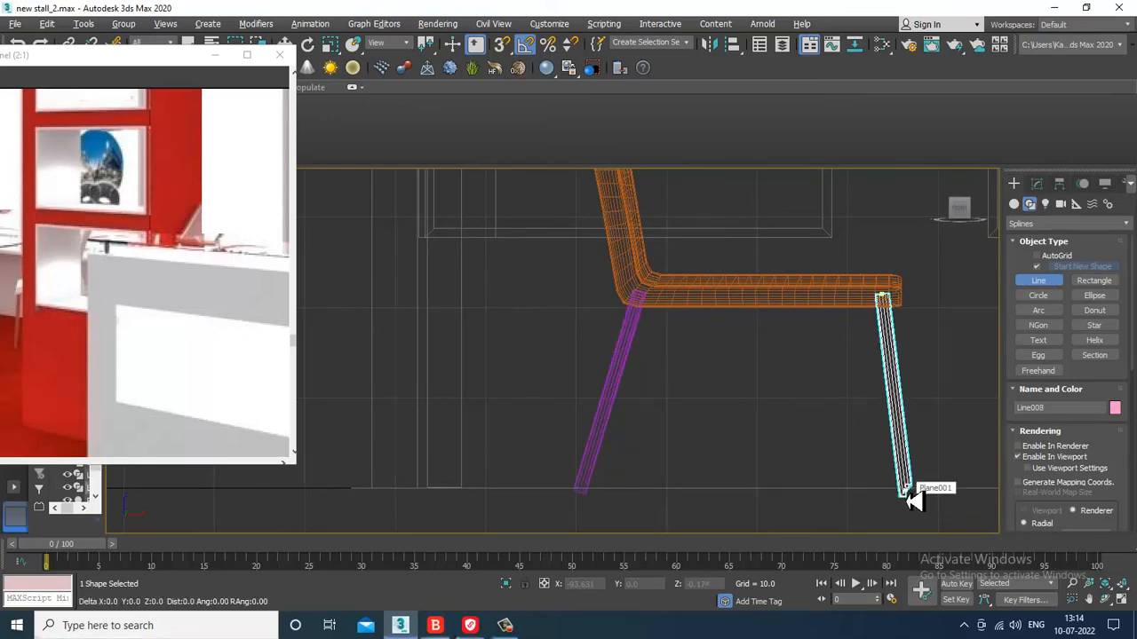
{"action": "right_click", "coordinate": [907, 498]}
{"action": "right_click", "coordinate": [909, 495]}
Move the front leg to one side edge of the seat and clone it to the opposite side at Y about 14.1.
{"action": "key", "text": "alt+w"}
{"action": "right_click", "coordinate": [828, 447]}
{"action": "key", "text": "alt+w"}
{"action": "scroll", "coordinate": [826, 418], "scroll_direction": "down", "scroll_amount": 3}
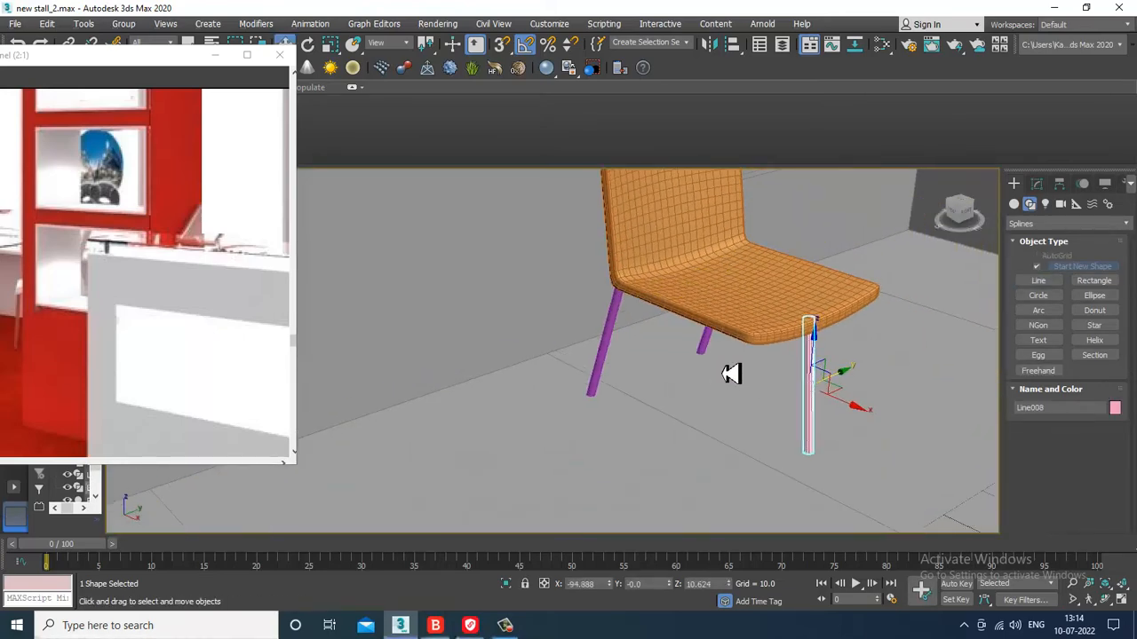
{"action": "middle_click_drag", "start_coordinate": [731, 373], "coordinate": [850, 377], "text": "alt"}
{"action": "mouse_move", "coordinate": [856, 391]}
{"action": "left_mouse_down"}
{"action": "mouse_move", "coordinate": [754, 388]}
{"action": "mouse_move", "coordinate": [936, 376]}
{"action": "left_mouse_up"}
{"action": "left_click", "coordinate": [573, 372]}
{"action": "scroll", "coordinate": [576, 381], "scroll_direction": "down", "scroll_amount": 3}
{"action": "middle_click_drag", "start_coordinate": [575, 381], "coordinate": [733, 365], "text": "alt"}
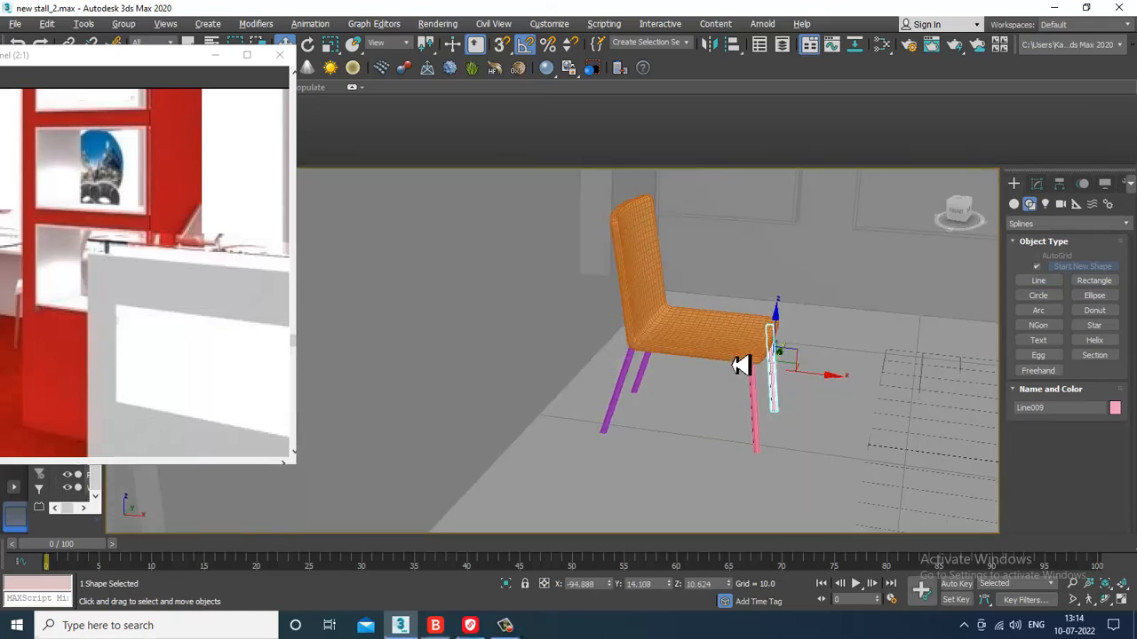
Select the chair shell together with all four legs and group them.
{"action": "scroll", "coordinate": [736, 369], "scroll_direction": "up", "scroll_amount": 3}
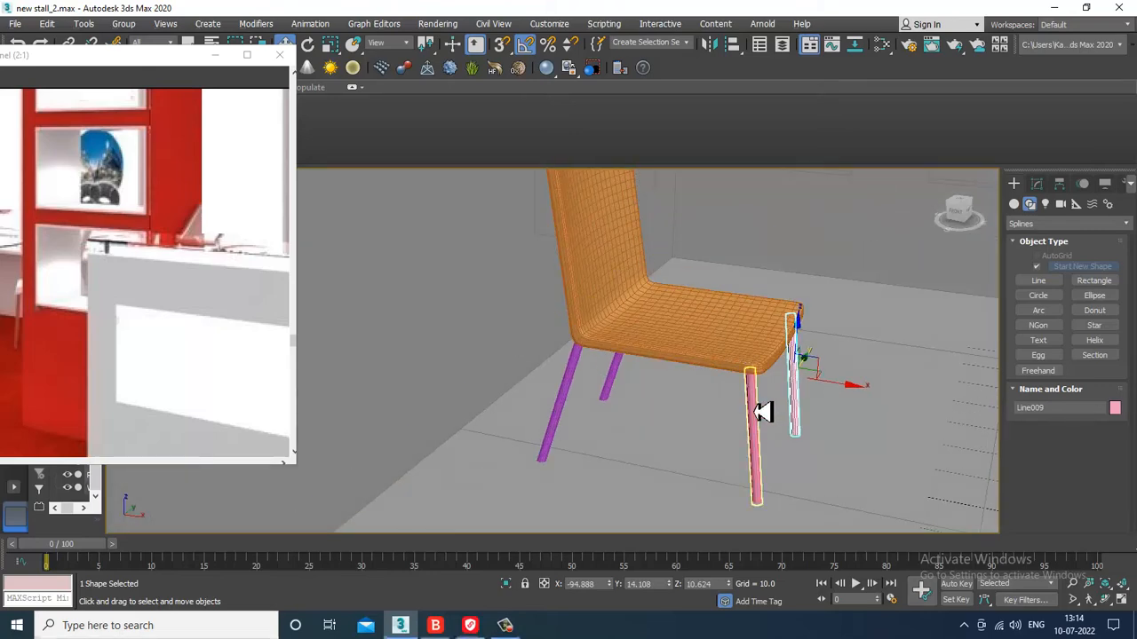
{"action": "left_click", "coordinate": [756, 412], "text": "ctrl"}
{"action": "left_click", "coordinate": [717, 355], "text": "ctrl"}
{"action": "left_click", "coordinate": [616, 383], "text": "ctrl"}
{"action": "left_click", "coordinate": [625, 382], "text": "ctrl"}
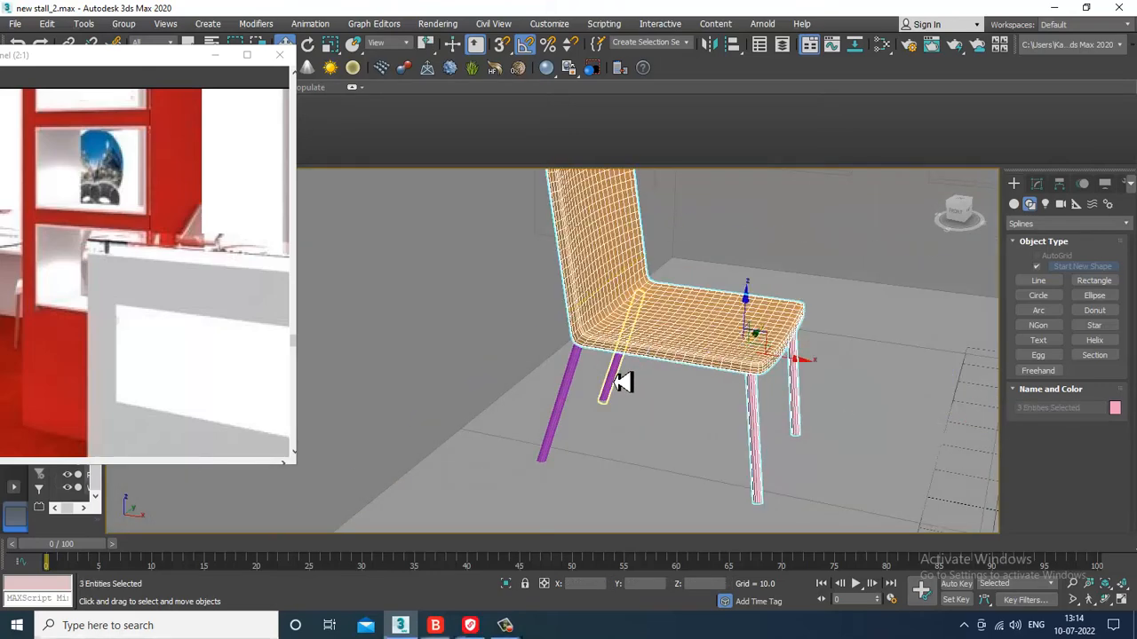
{"action": "left_click", "coordinate": [608, 384], "text": "ctrl"}
{"action": "left_click", "coordinate": [578, 388], "text": "ctrl"}
{"action": "scroll", "coordinate": [740, 388], "scroll_direction": "down", "scroll_amount": 4}
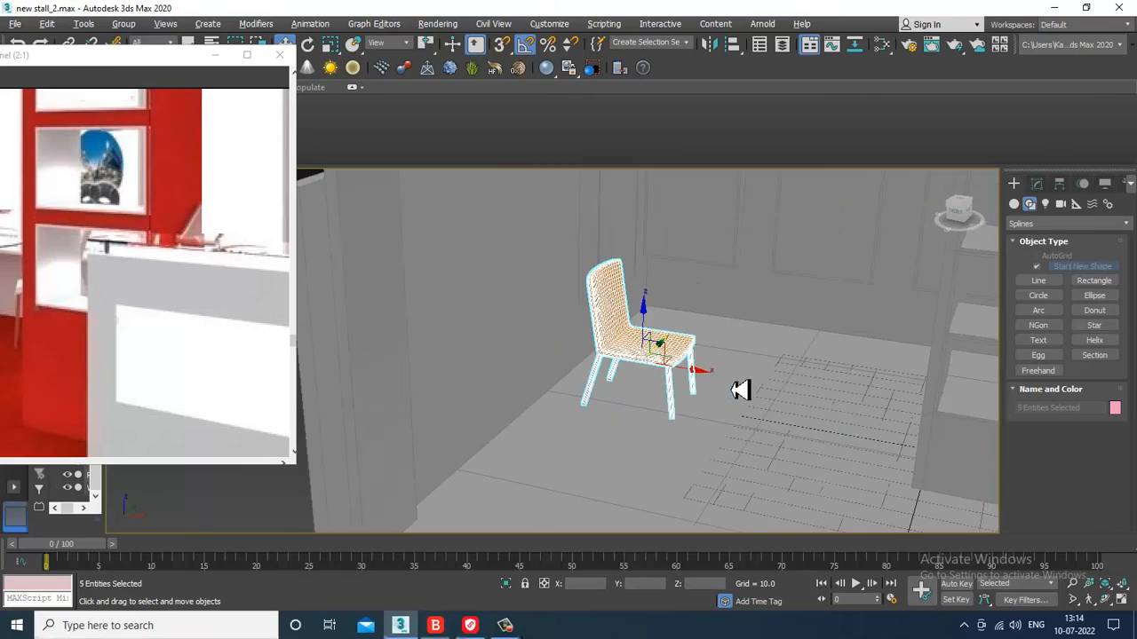
{"action": "middle_click_drag", "start_coordinate": [740, 388], "coordinate": [720, 376], "text": "alt"}
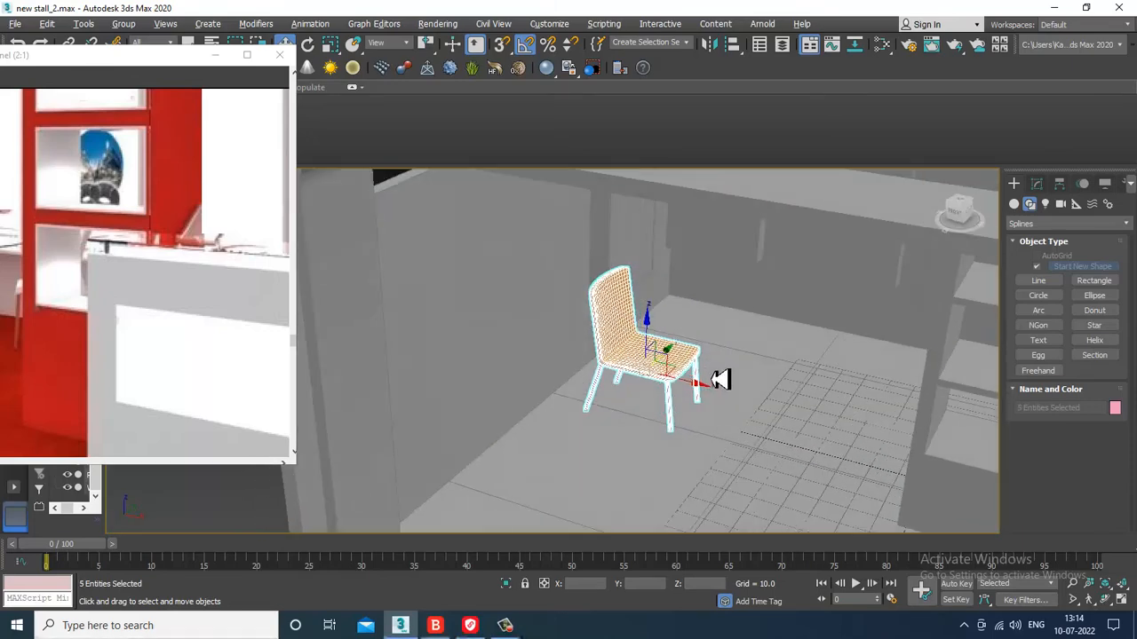
{"action": "left_click", "coordinate": [141, 29]}
{"action": "left_click", "coordinate": [148, 48]}
{"action": "key", "text": "Return"}
Scale down the chair group and lower it to Z about 20.4 so its legs rest on the floor.
{"action": "key", "text": "r"}
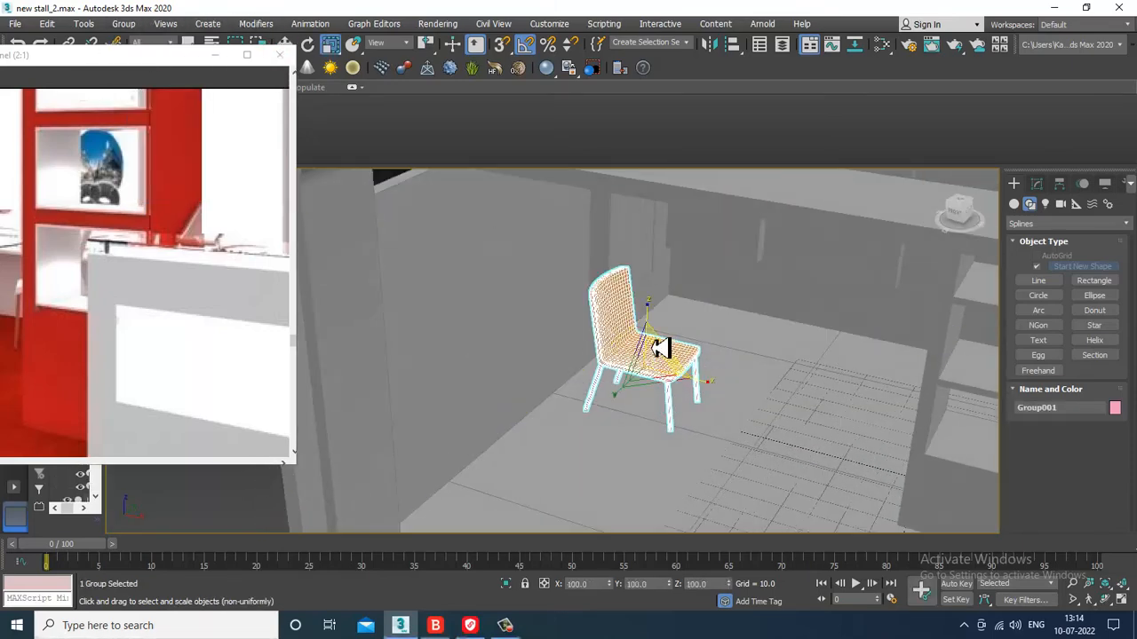
{"action": "scroll", "coordinate": [661, 348], "scroll_direction": "down", "scroll_amount": 3}
{"action": "left_click_drag", "start_coordinate": [716, 386], "coordinate": [707, 386]}
{"action": "middle_click_drag", "start_coordinate": [707, 386], "coordinate": [667, 360], "text": "alt"}
{"action": "key", "text": "w"}
{"action": "scroll", "coordinate": [681, 373], "scroll_direction": "up", "scroll_amount": 5}
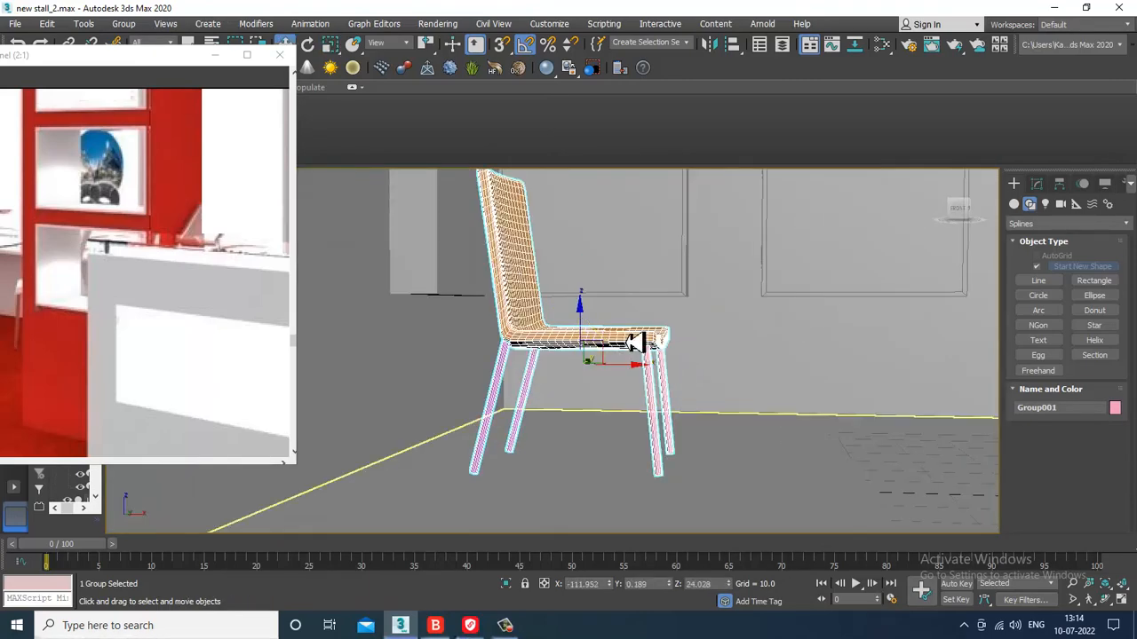
{"action": "left_click_drag", "start_coordinate": [589, 334], "coordinate": [602, 358]}
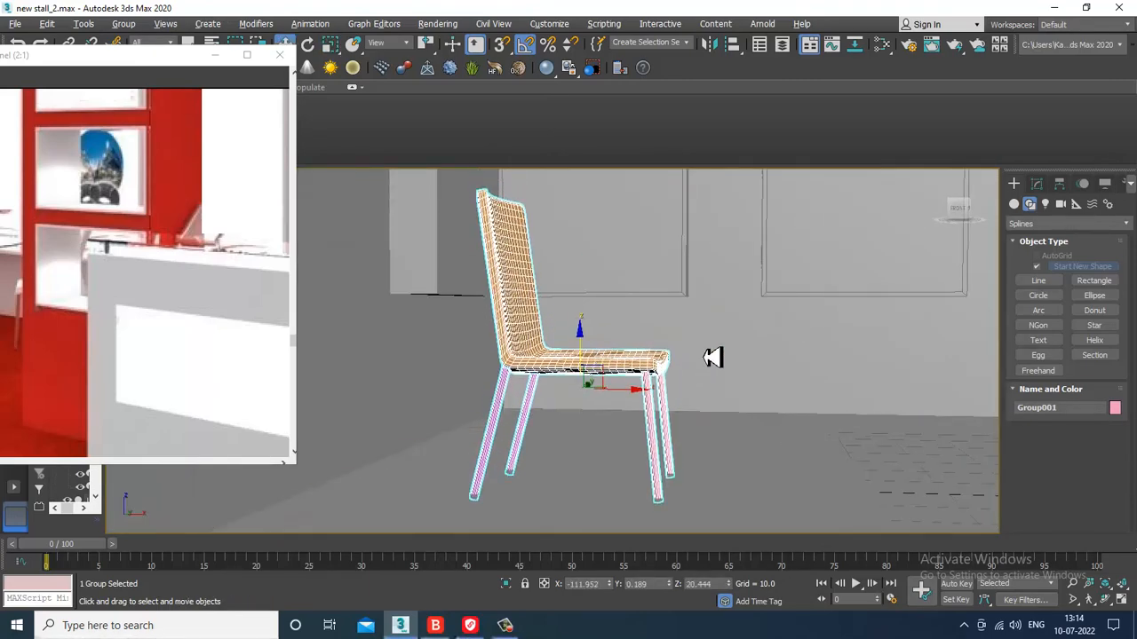
Compare the whole stall model and its chair with the reference render, checking the roof height and proportions.
{"action": "scroll", "coordinate": [711, 357], "scroll_direction": "down", "scroll_amount": 4}
{"action": "middle_click_drag", "start_coordinate": [681, 362], "coordinate": [690, 387], "text": "alt"}
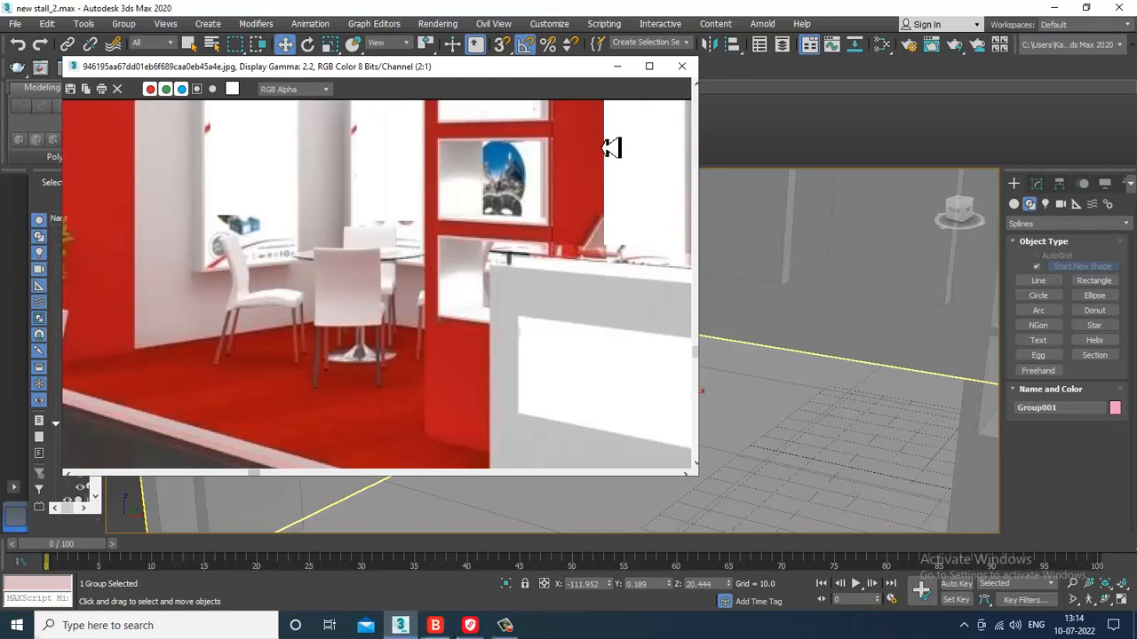
{"action": "left_click", "coordinate": [618, 67]}
{"action": "middle_click_drag", "start_coordinate": [738, 256], "coordinate": [757, 429], "text": "alt"}
{"action": "scroll", "coordinate": [791, 317], "scroll_direction": "down", "scroll_amount": 3}
{"action": "scroll", "coordinate": [789, 408], "scroll_direction": "up", "scroll_amount": 3}
{"action": "scroll", "coordinate": [793, 435], "scroll_direction": "down", "scroll_amount": 5}
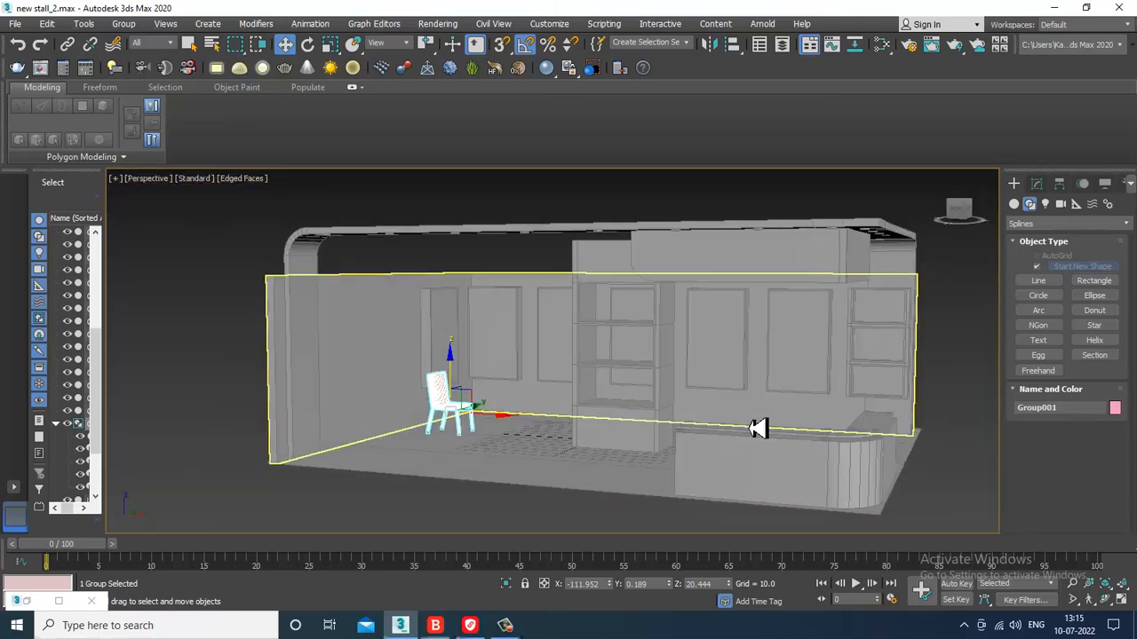
{"action": "left_click", "coordinate": [19, 602]}
{"action": "scroll", "coordinate": [440, 299], "scroll_direction": "down", "scroll_amount": 2}
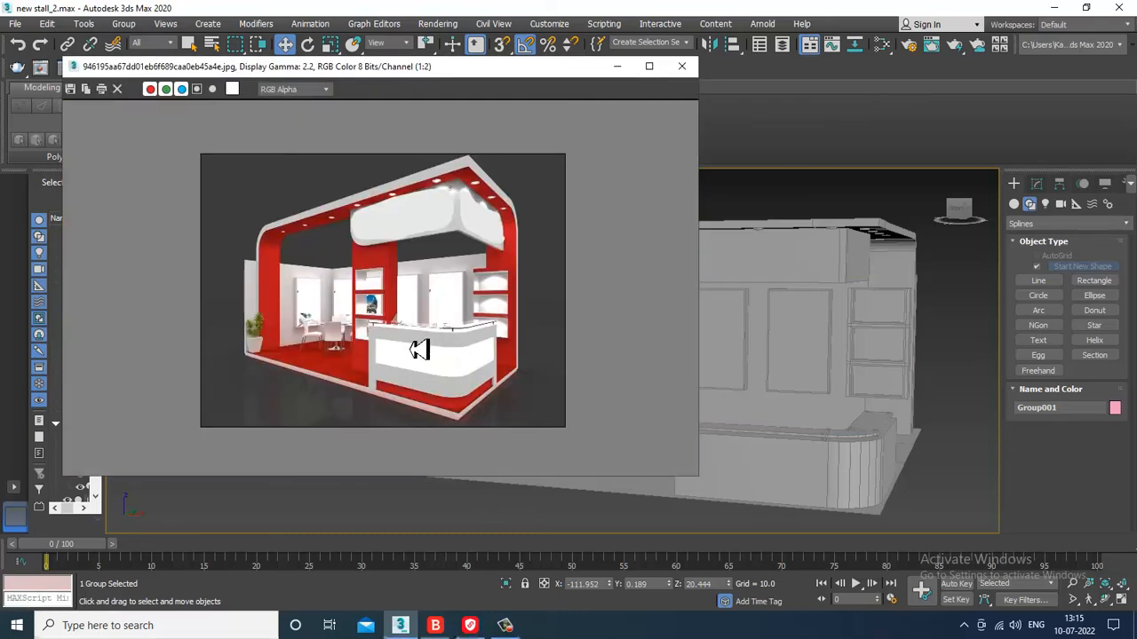
{"action": "left_click", "coordinate": [617, 65]}
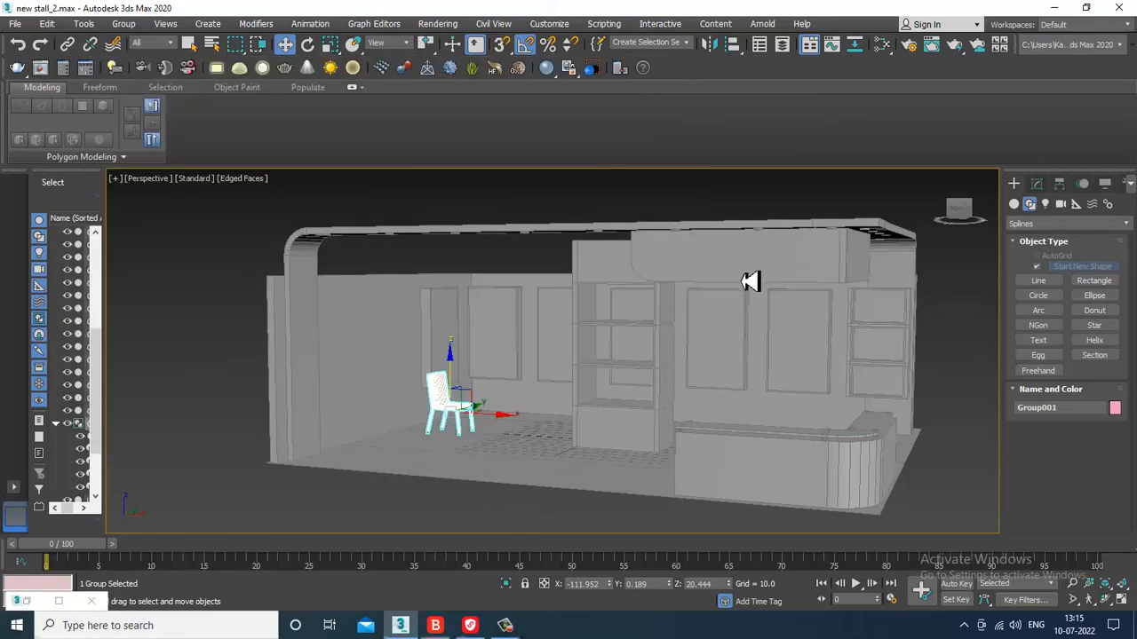
Raise the upper vertices of the stall's arched roof frame by about 10.7 and move the hanging header box up beneath it.
{"action": "left_click", "coordinate": [487, 268]}
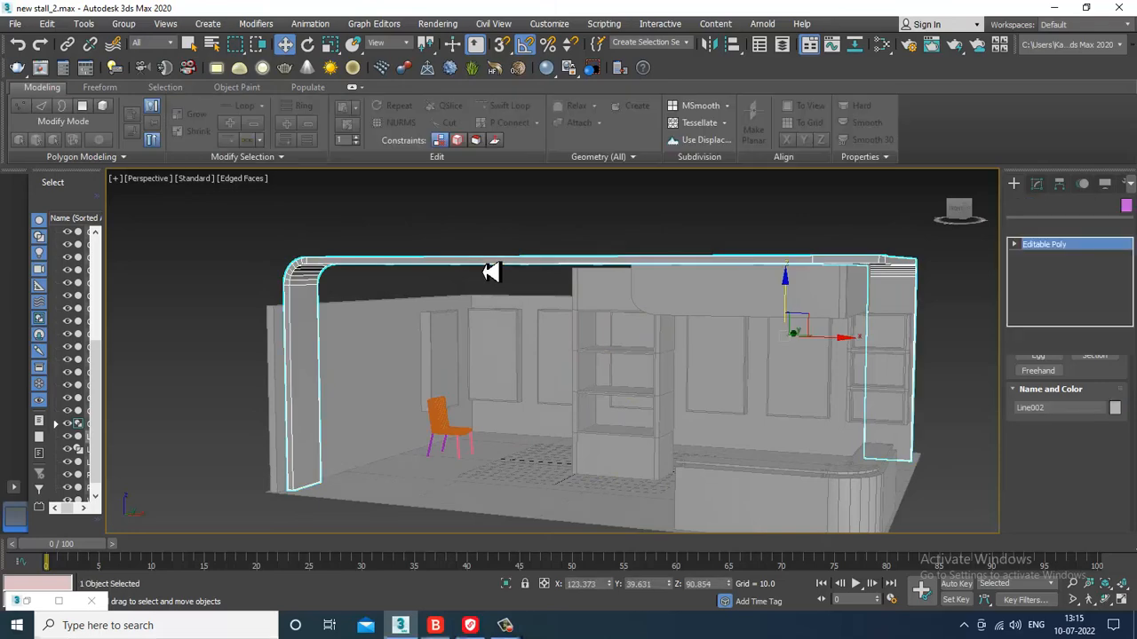
{"action": "key", "text": "1"}
{"action": "left_click_drag", "start_coordinate": [232, 233], "coordinate": [755, 268], "text": "ctrl"}
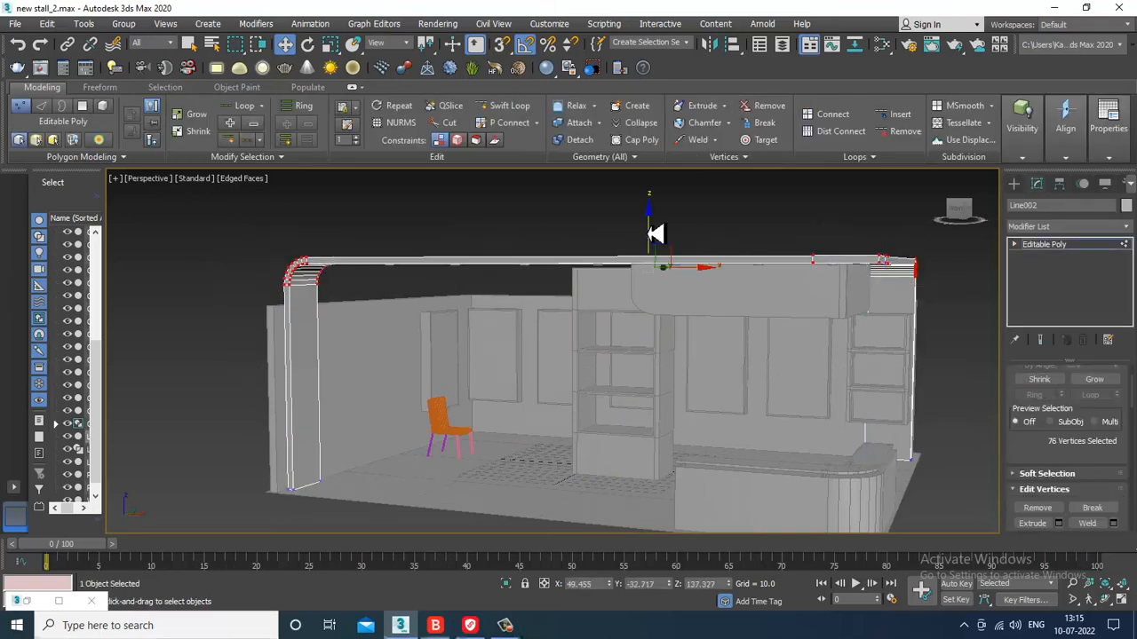
{"action": "left_click_drag", "start_coordinate": [655, 233], "coordinate": [657, 216]}
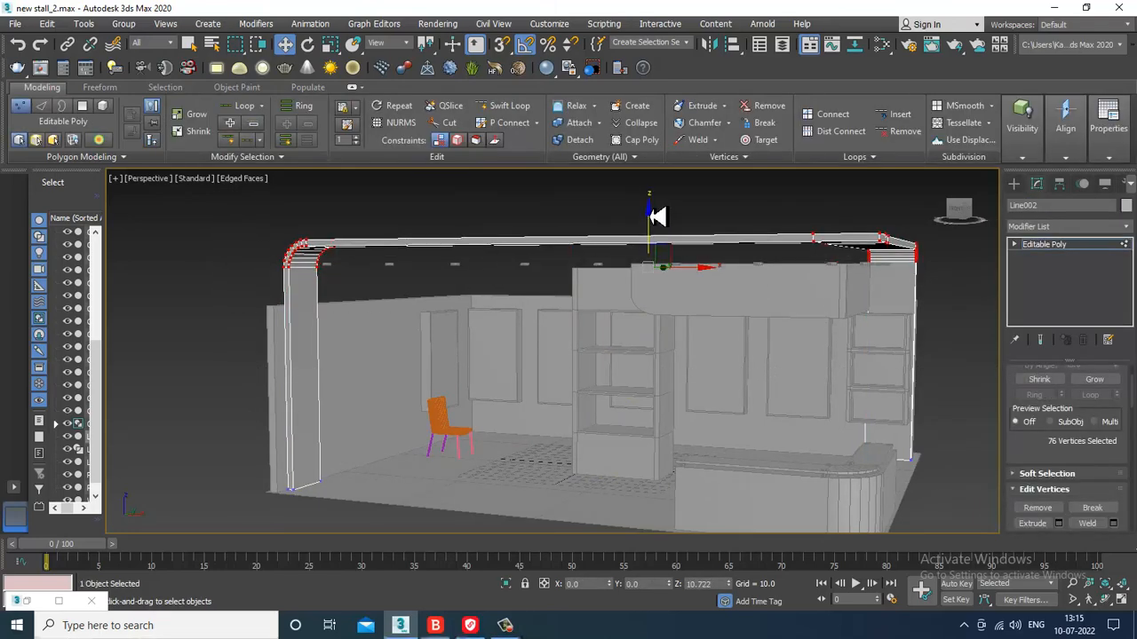
{"action": "left_click", "coordinate": [1086, 244]}
{"action": "left_click", "coordinate": [725, 300]}
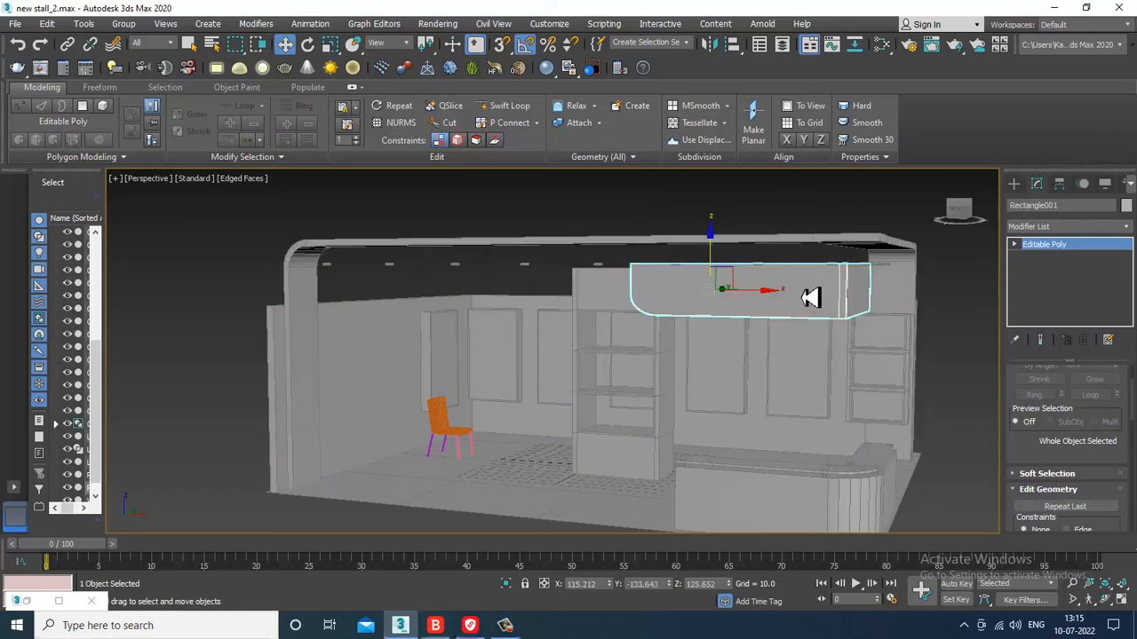
{"action": "left_click_drag", "start_coordinate": [718, 263], "coordinate": [727, 244]}
Select only the ceiling lights, excluding the frame and header box, and raise them to sit in the underside of the roof frame.
{"action": "left_click_drag", "start_coordinate": [912, 298], "coordinate": [950, 293]}
{"action": "left_click", "coordinate": [620, 308], "text": "alt"}
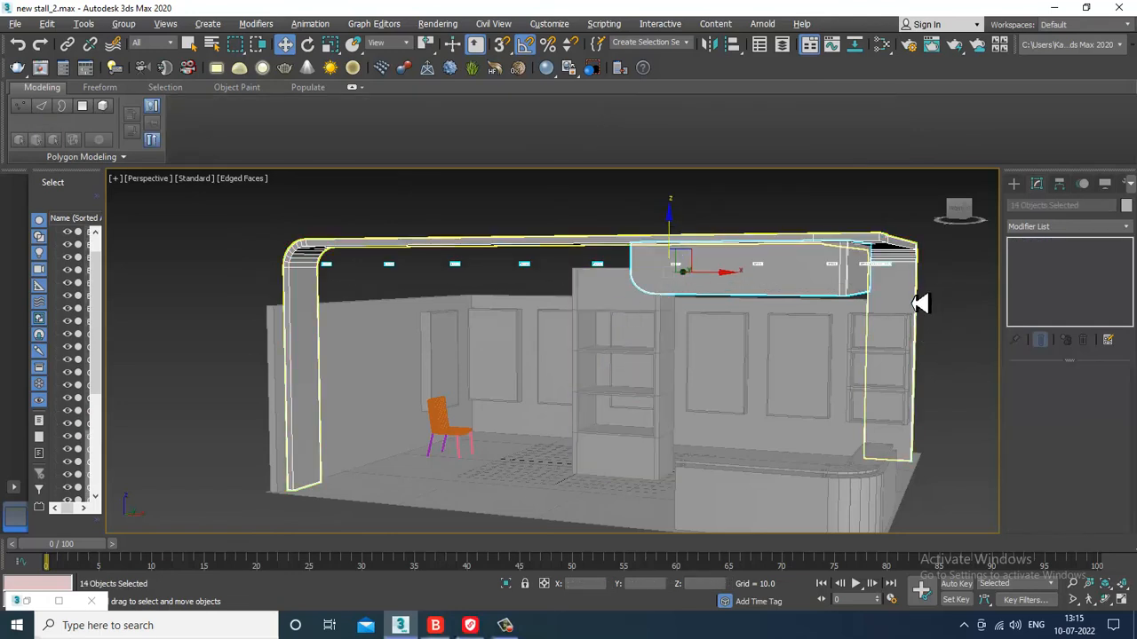
{"action": "left_click", "coordinate": [919, 302], "text": "alt"}
{"action": "left_click", "coordinate": [733, 292], "text": "alt"}
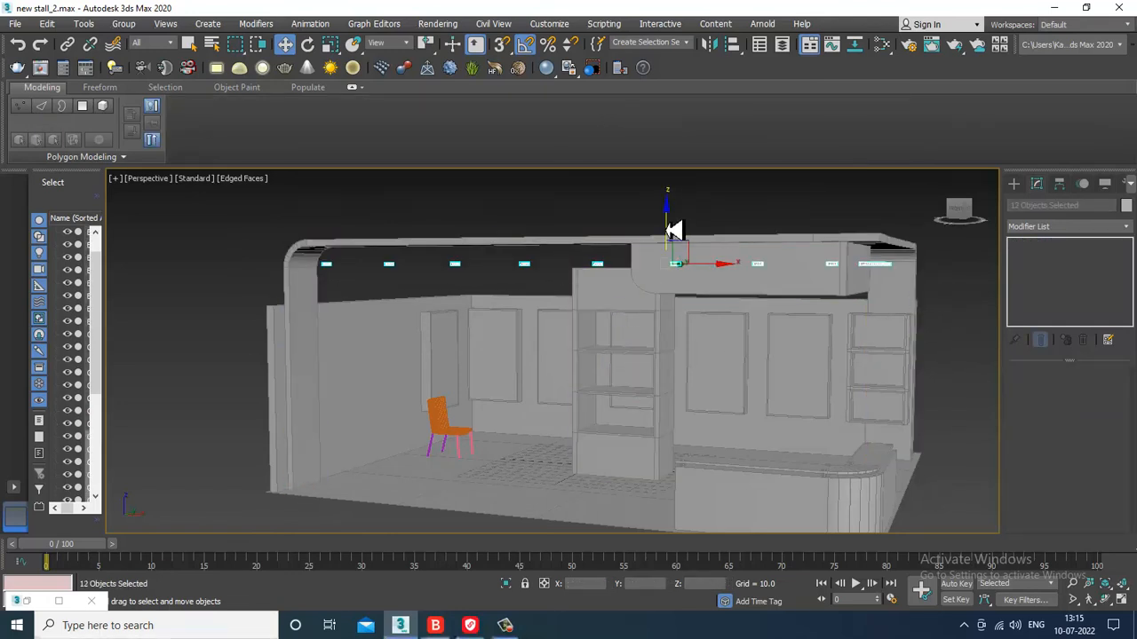
{"action": "left_click_drag", "start_coordinate": [674, 230], "coordinate": [681, 208]}
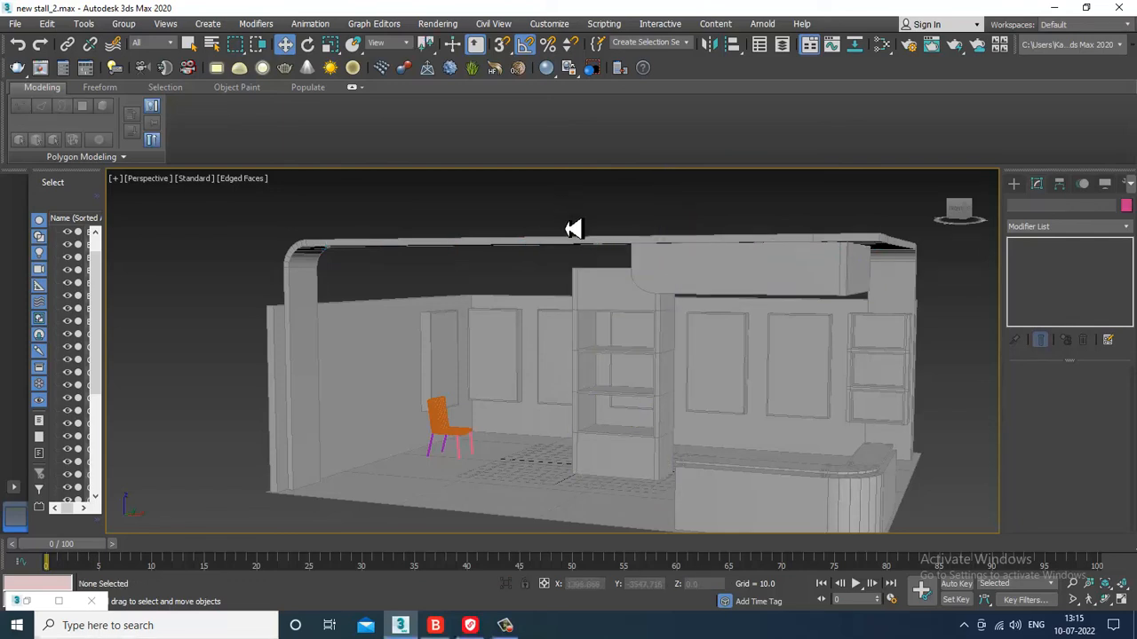
{"action": "scroll", "coordinate": [601, 267], "scroll_direction": "up", "scroll_amount": 5}
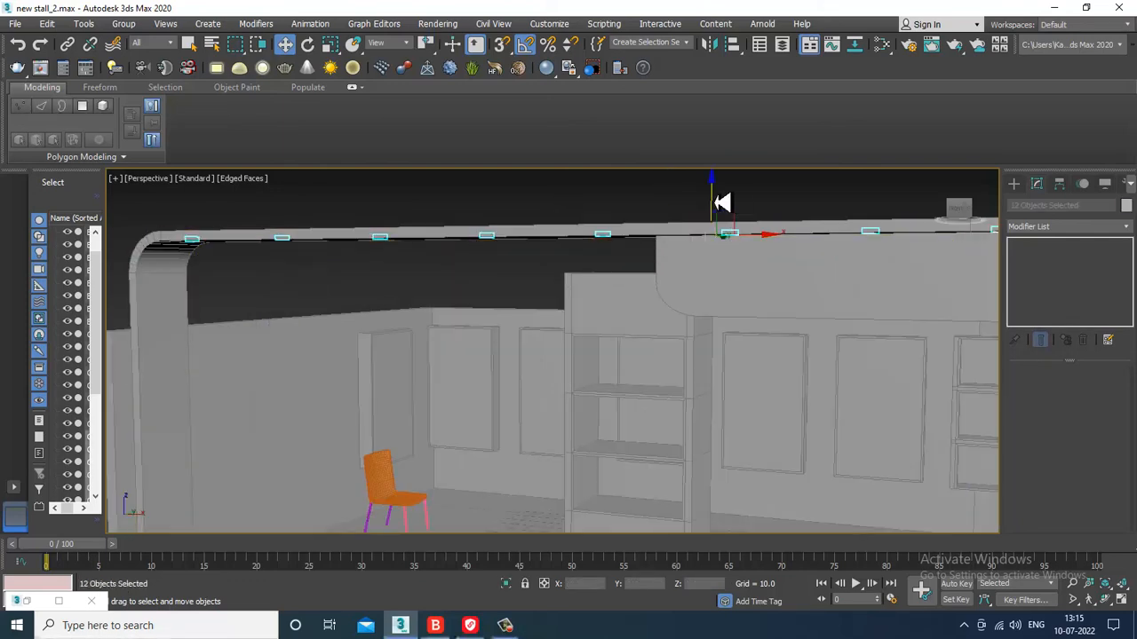
{"action": "left_click_drag", "start_coordinate": [727, 204], "coordinate": [726, 204]}
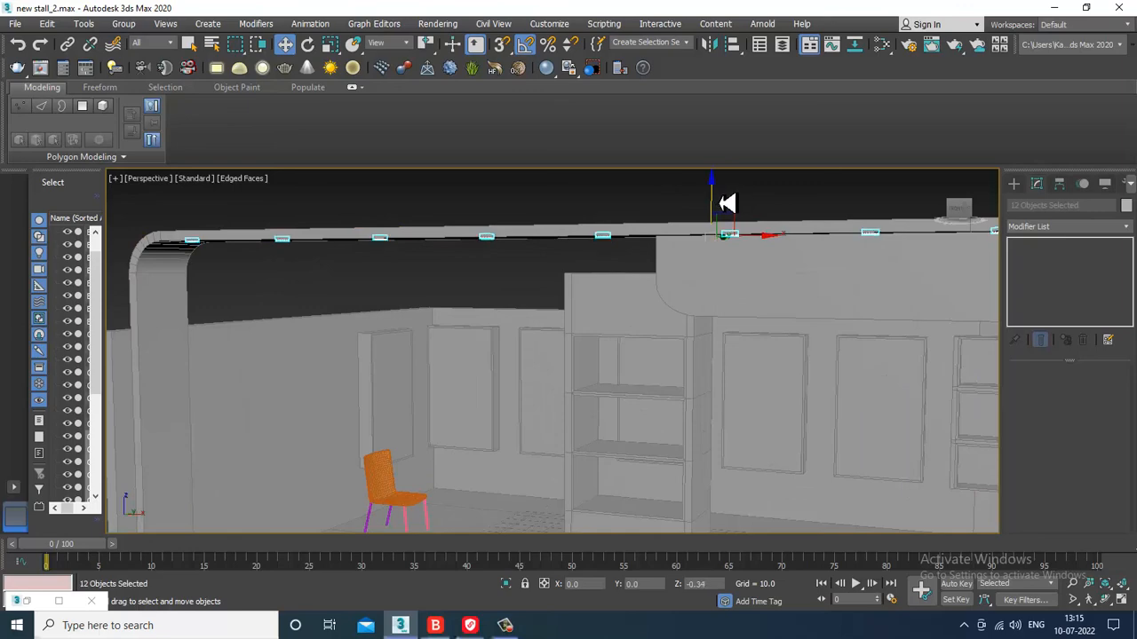
{"action": "left_click", "coordinate": [643, 258]}
Examine the stall interior with the raised roof, checking the chair, shelves, wall panels and counter.
{"action": "scroll", "coordinate": [673, 377], "scroll_direction": "down", "scroll_amount": 4}
{"action": "scroll", "coordinate": [666, 389], "scroll_direction": "up", "scroll_amount": 3}
{"action": "scroll", "coordinate": [675, 400], "scroll_direction": "down", "scroll_amount": 3}
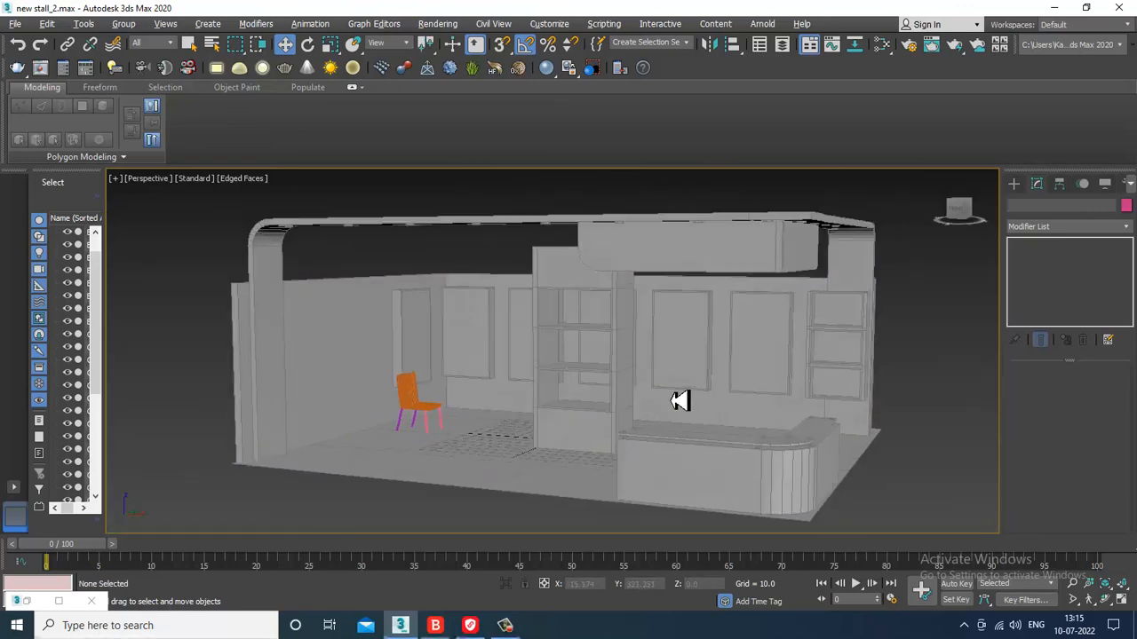
{"action": "scroll", "coordinate": [702, 395], "scroll_direction": "up", "scroll_amount": 5}
{"action": "scroll", "coordinate": [711, 394], "scroll_direction": "down", "scroll_amount": 2}
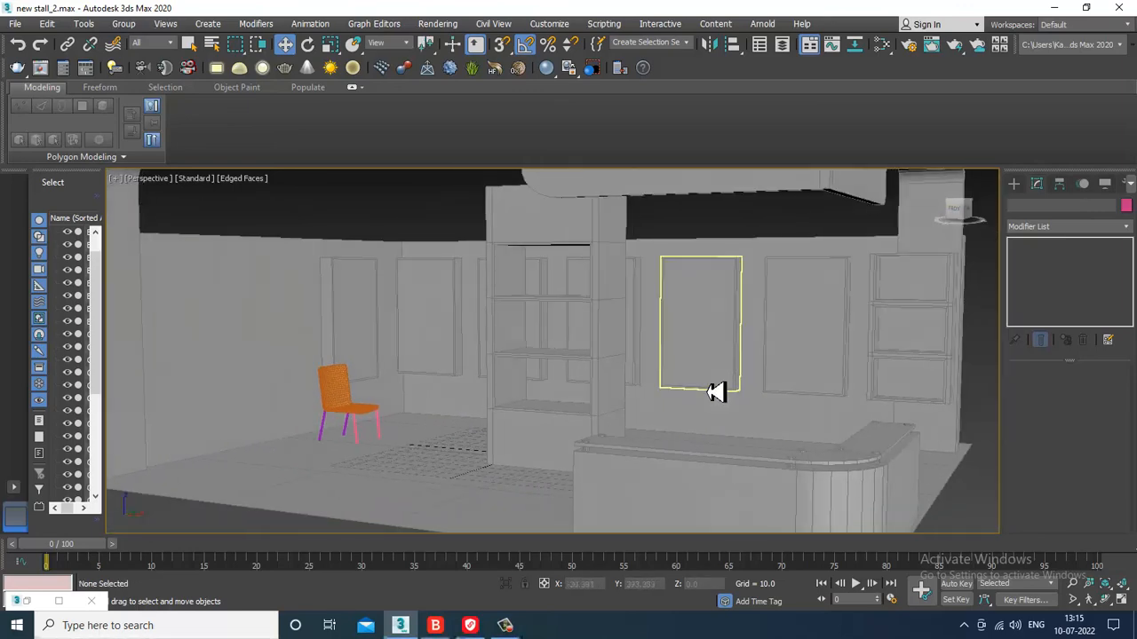
{"action": "middle_click_drag", "start_coordinate": [718, 392], "coordinate": [732, 412]}
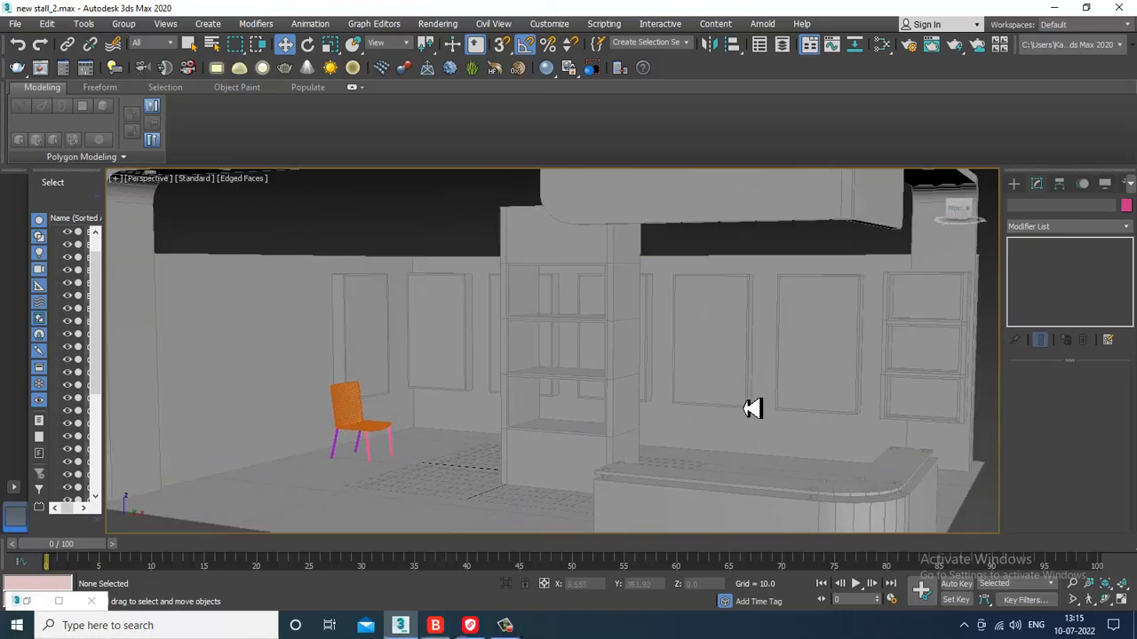
{"action": "scroll", "coordinate": [744, 406], "scroll_direction": "down", "scroll_amount": 5}
{"action": "scroll", "coordinate": [742, 411], "scroll_direction": "up", "scroll_amount": 6}
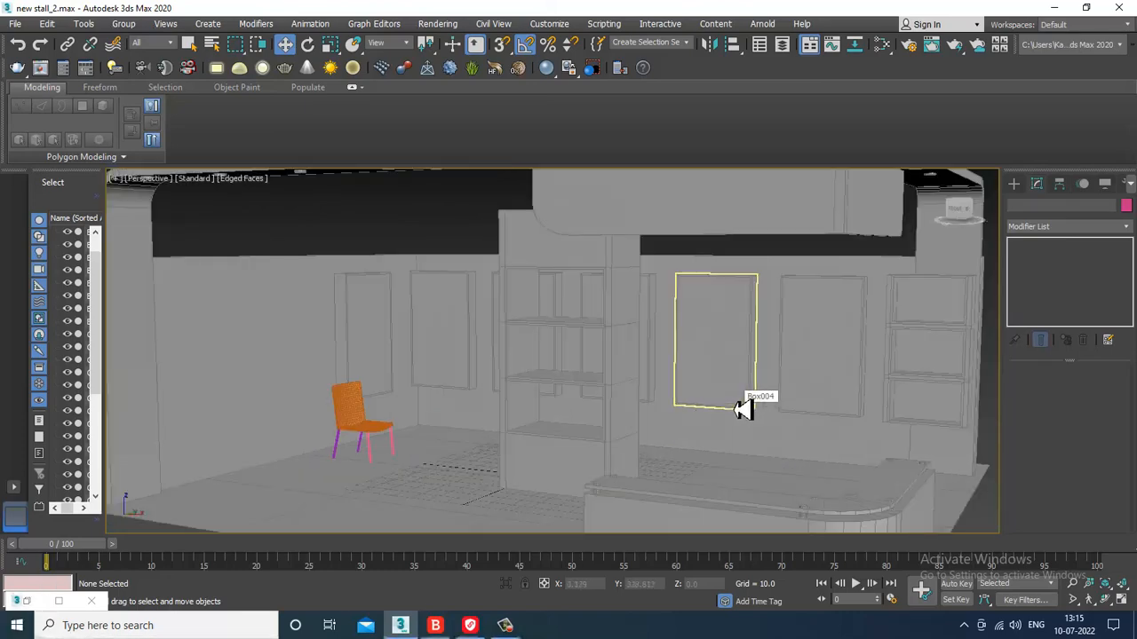